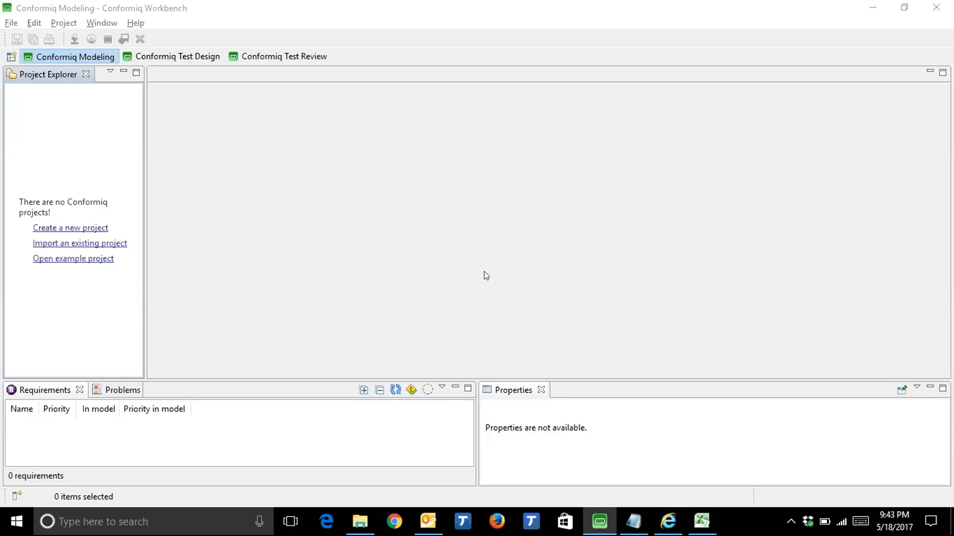
# Create an empty Conformiq Creator project named ImportExcel in the default location.
pyautogui.click(11, 23)
pyautogui.moveTo(35, 38)
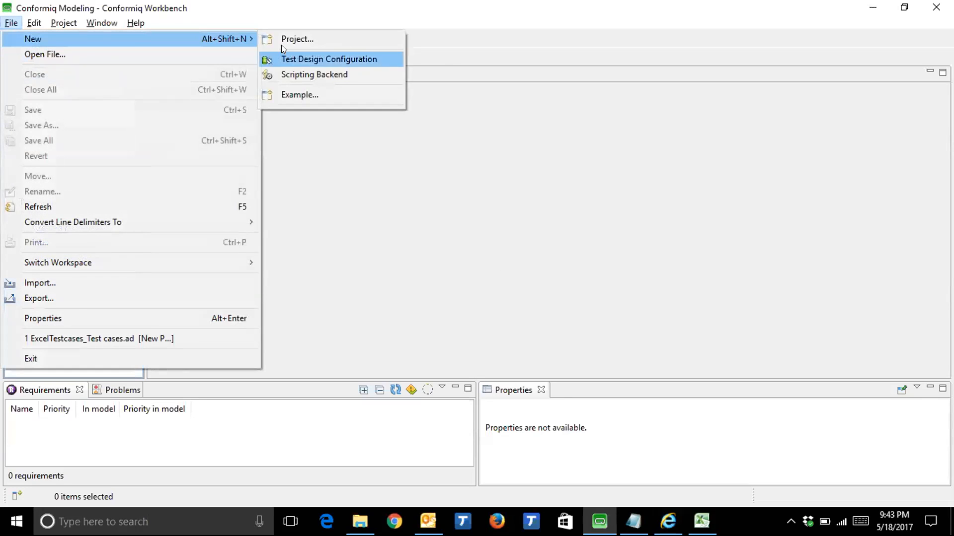
pyautogui.click(285, 38)
pyautogui.click(354, 165)
pyautogui.click(464, 362)
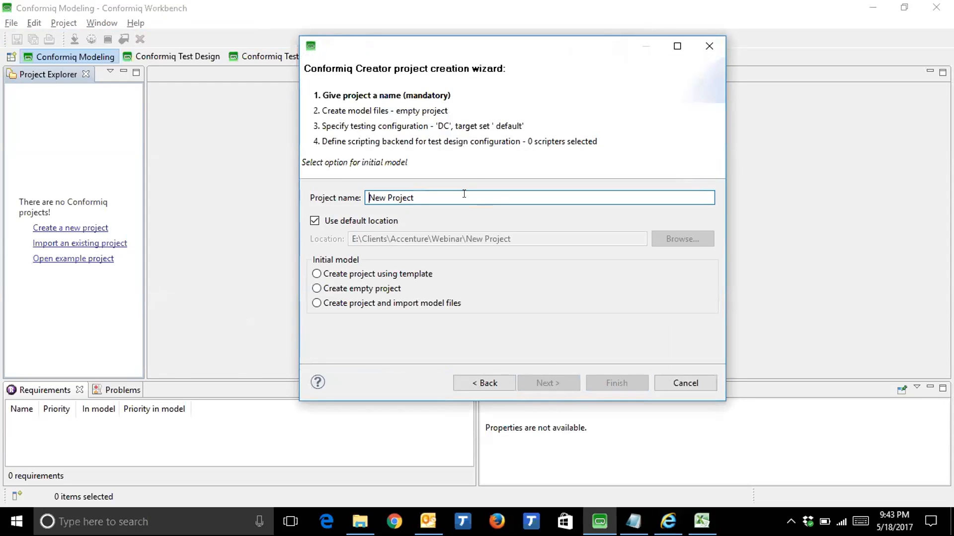
pyautogui.write('Imp')
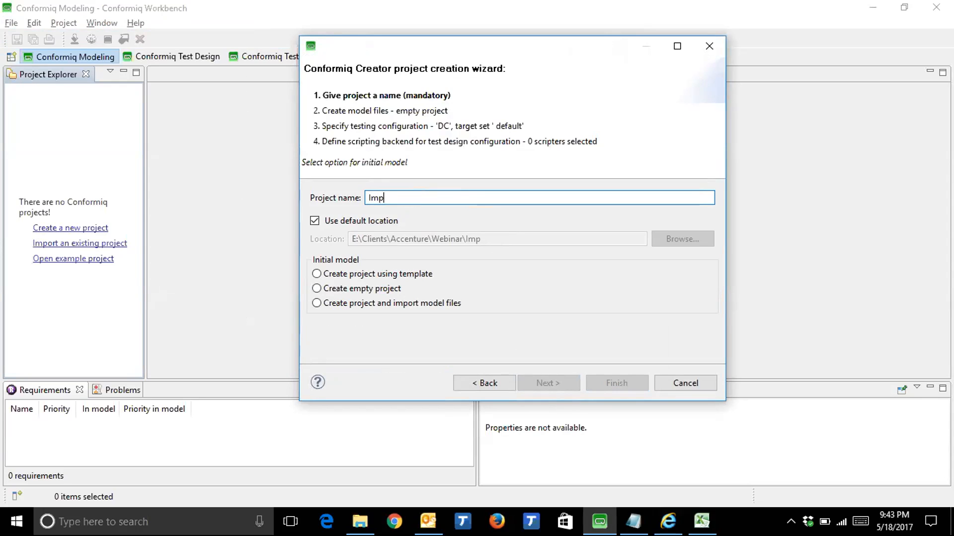
pyautogui.write('ortExcel')
pyautogui.click(341, 289)
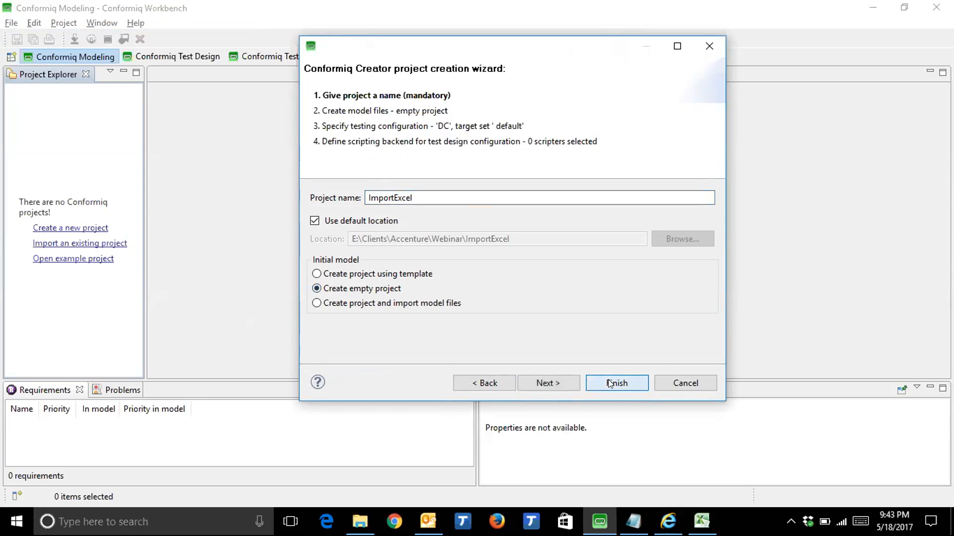
pyautogui.click(594, 380)
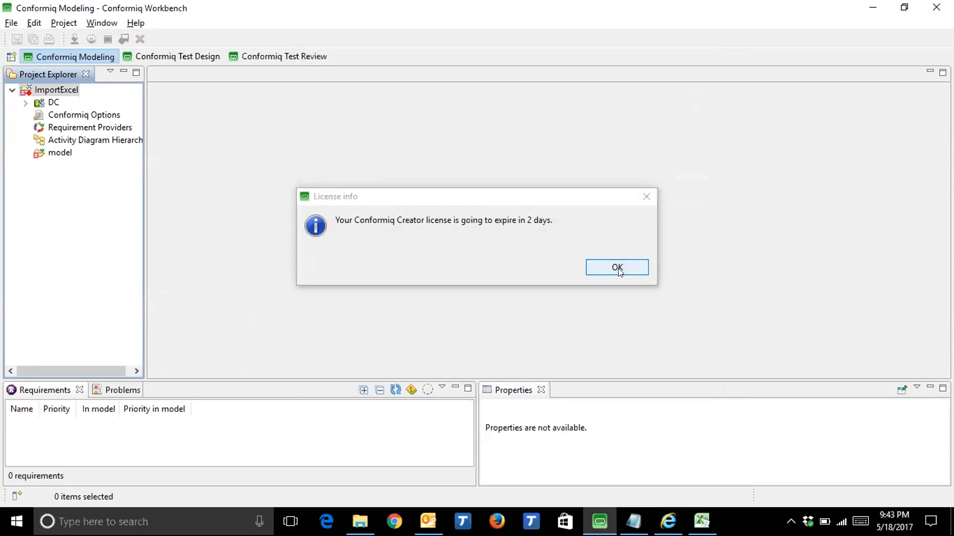
pyautogui.click(618, 269)
# Start an import into the project's model folder with Import Excel Manual Tests as the source.
pyautogui.rightClick(62, 153)
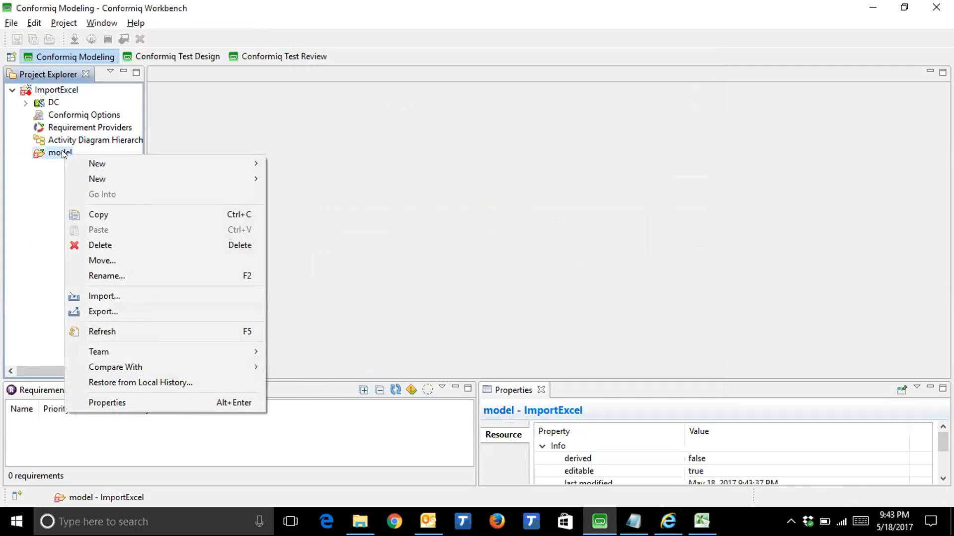
pyautogui.click(105, 295)
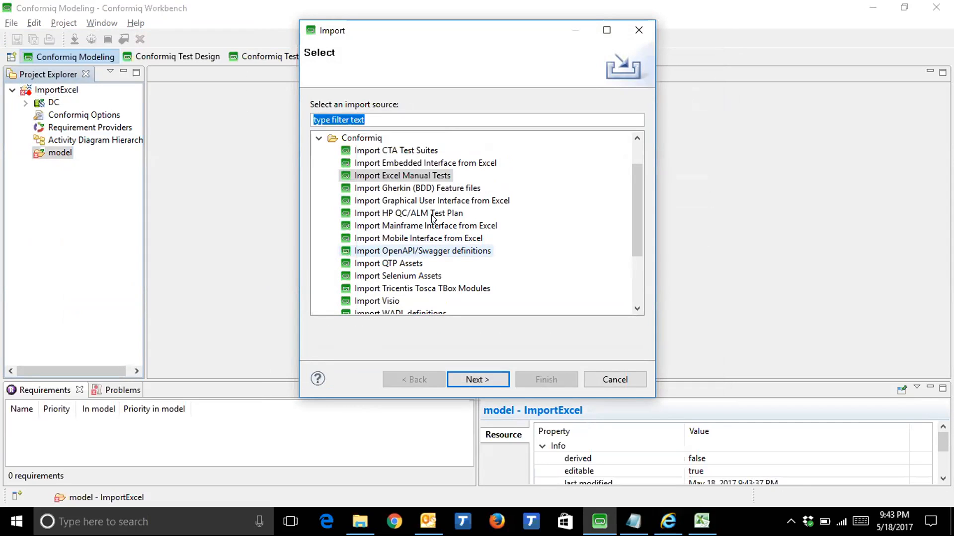
pyautogui.click(466, 166)
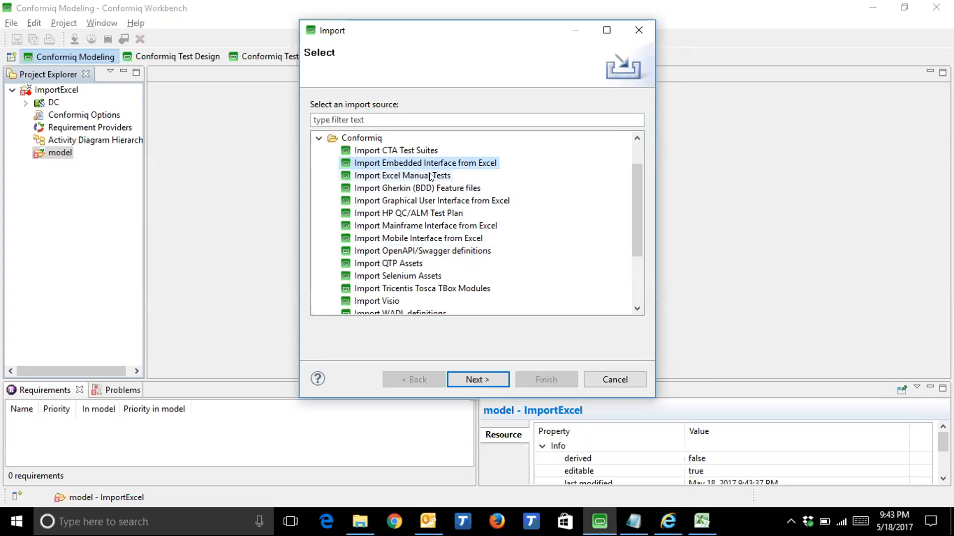
pyautogui.click(431, 189)
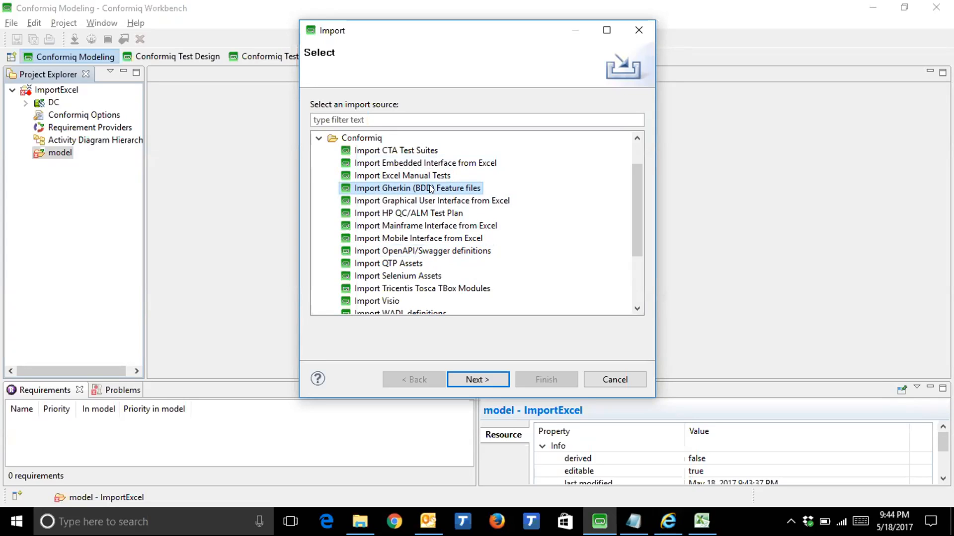
pyautogui.click(437, 215)
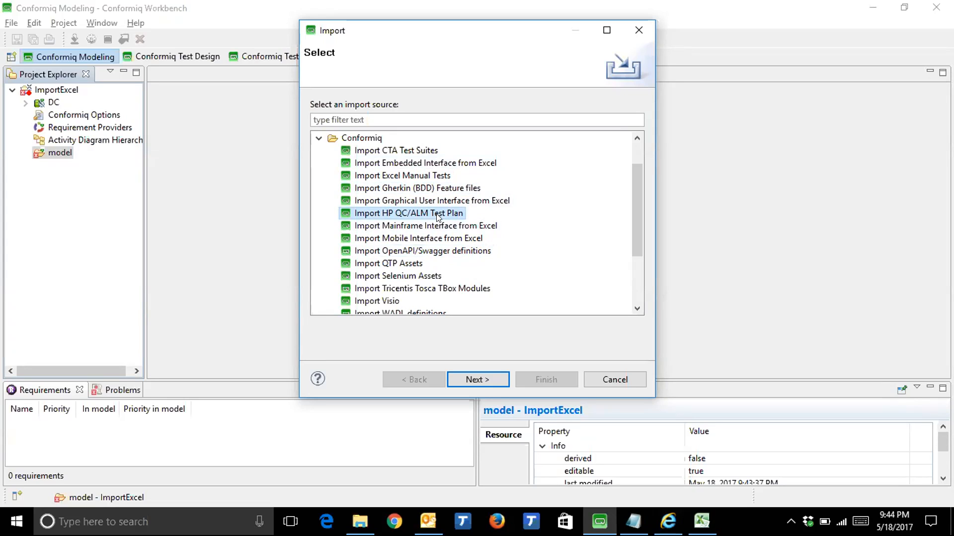
pyautogui.click(416, 175)
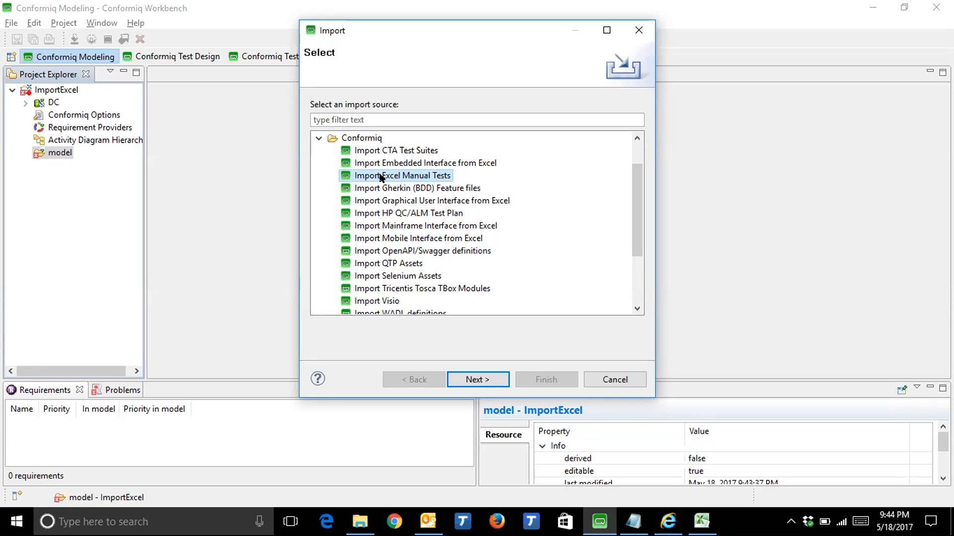
pyautogui.click(478, 379)
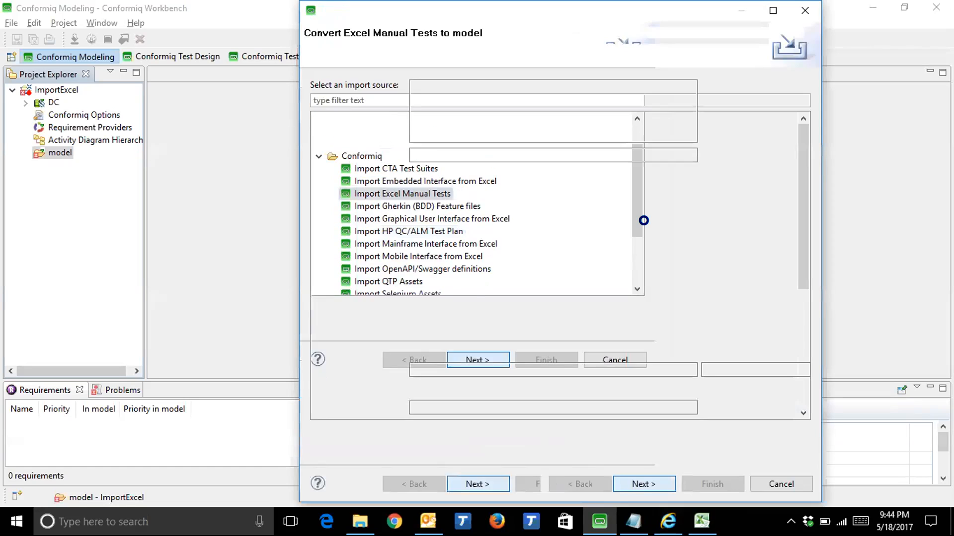
# Begin browsing for the Excel file and copy the path of the dev samples folder from File Explorer.
pyautogui.click(718, 161)
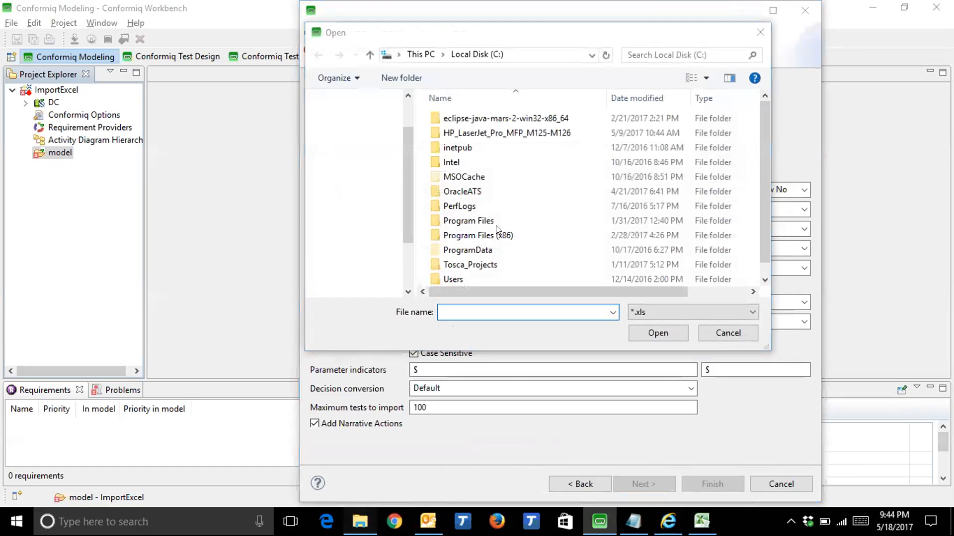
pyautogui.hotkey('alt', 'Tab')
pyautogui.click(577, 155)
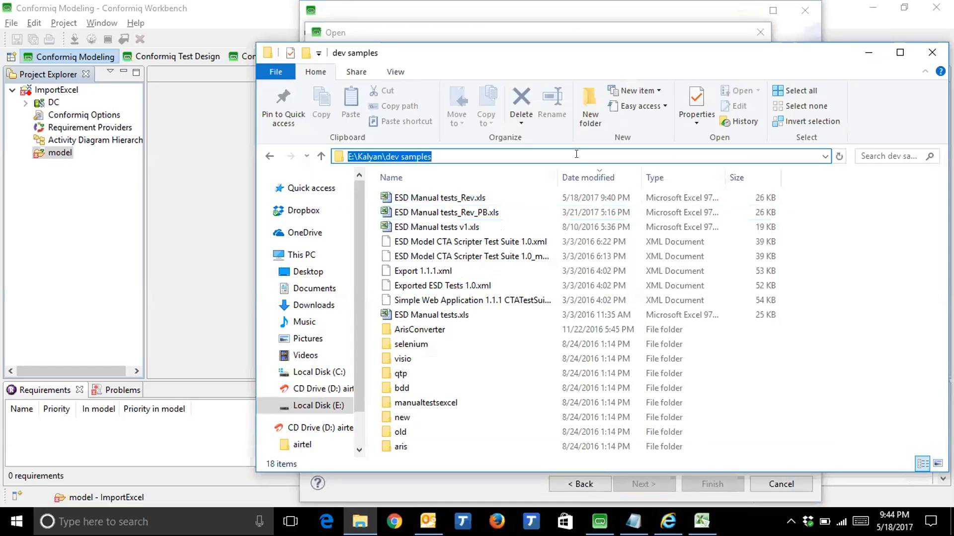
pyautogui.press('Tab')
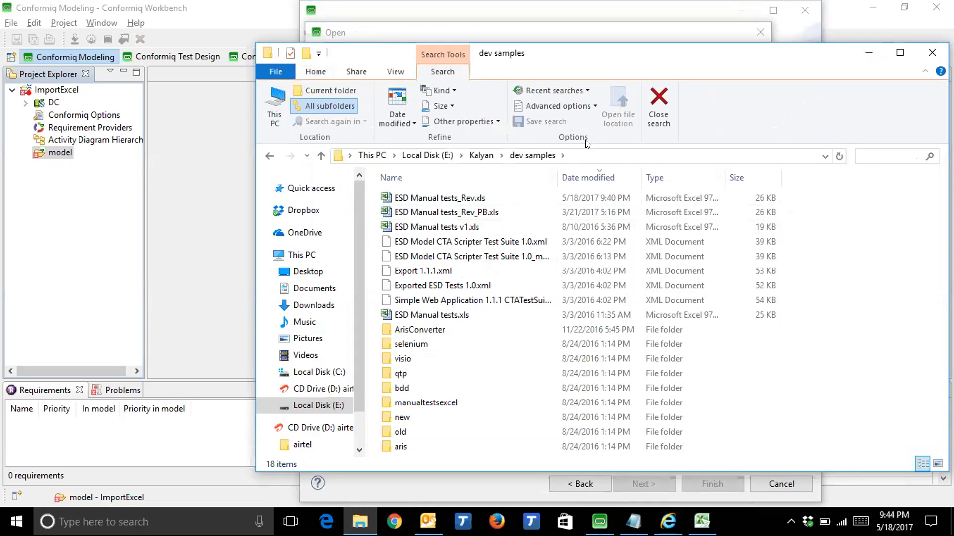
pyautogui.hotkey('shift', 'Tab')
pyautogui.hotkey('ctrl', 'c')
# Load ESD Manual tests_Rev.xls from the copied dev samples path and set the tests header row to Row 1.
pyautogui.hotkey('alt', 'Tab')
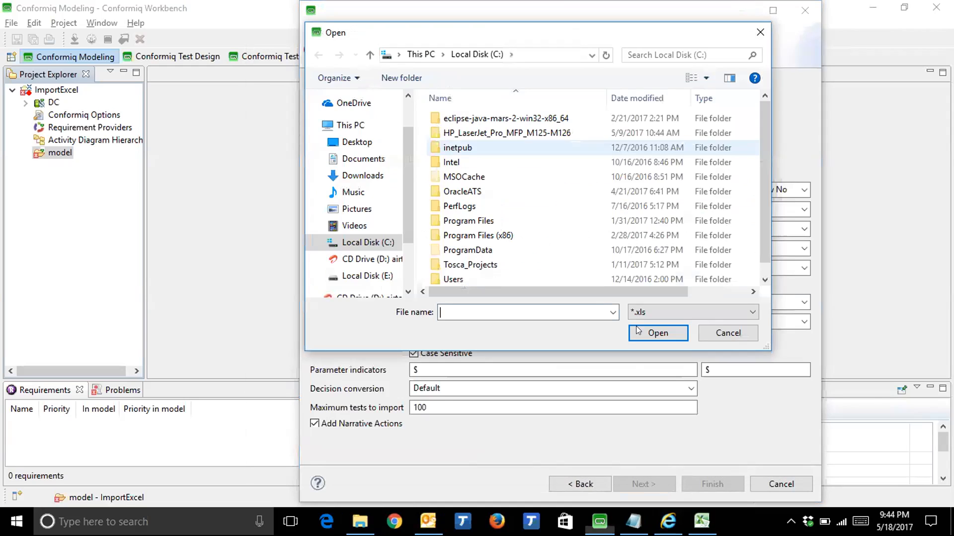
pyautogui.click(543, 319)
pyautogui.hotkey('ctrl', 'v')
pyautogui.press('Return')
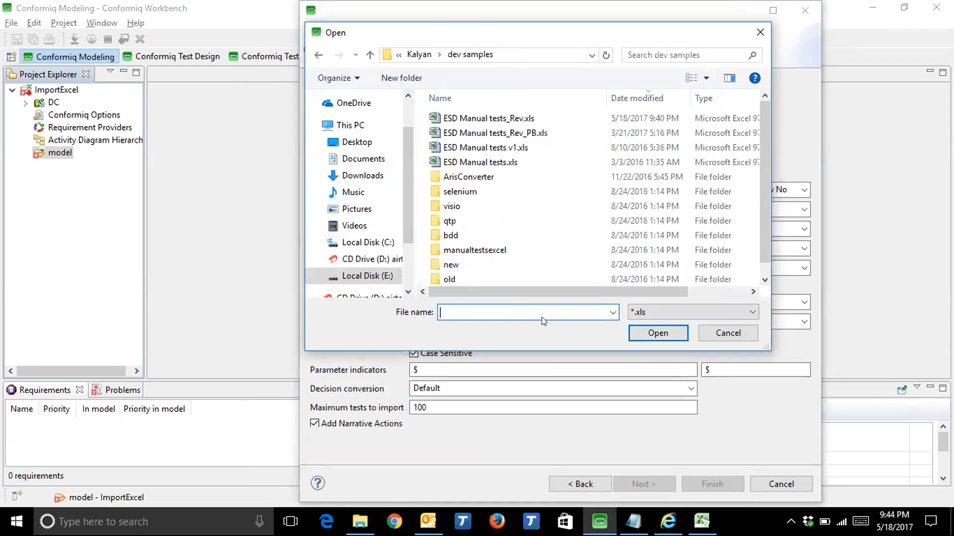
pyautogui.click(494, 119)
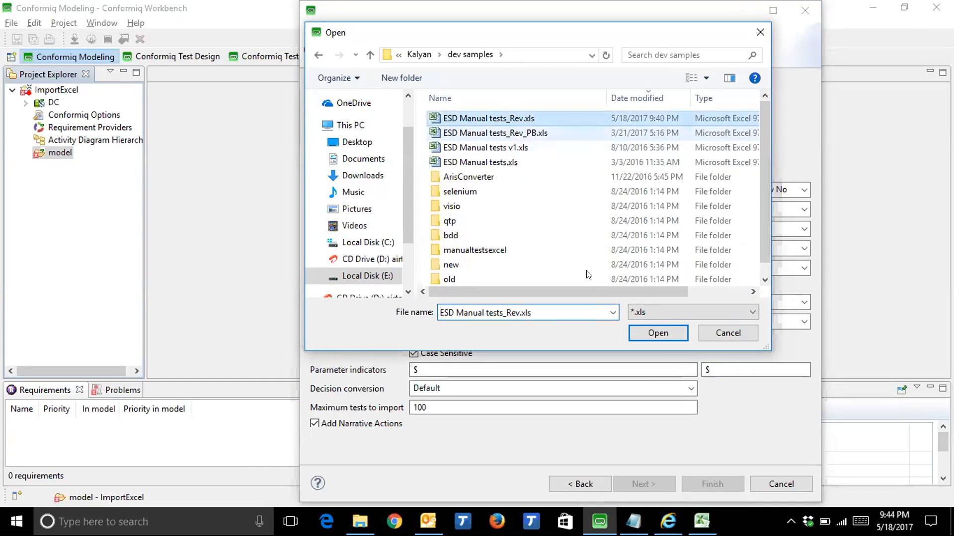
pyautogui.click(659, 329)
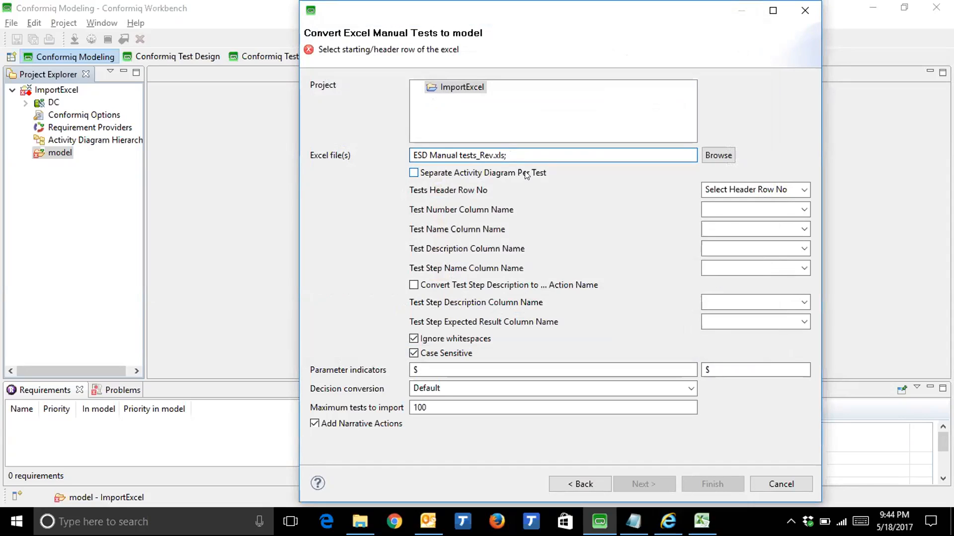
pyautogui.click(805, 193)
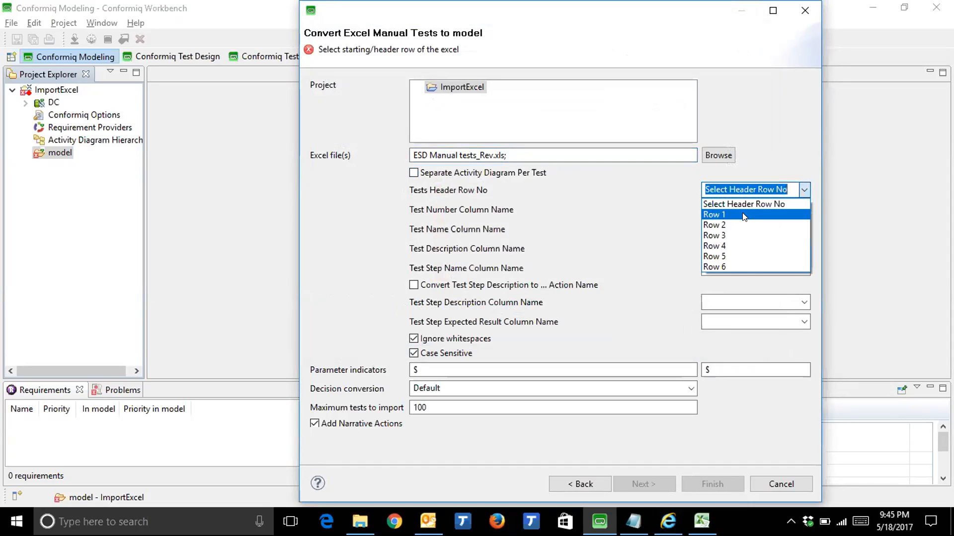
pyautogui.click(743, 215)
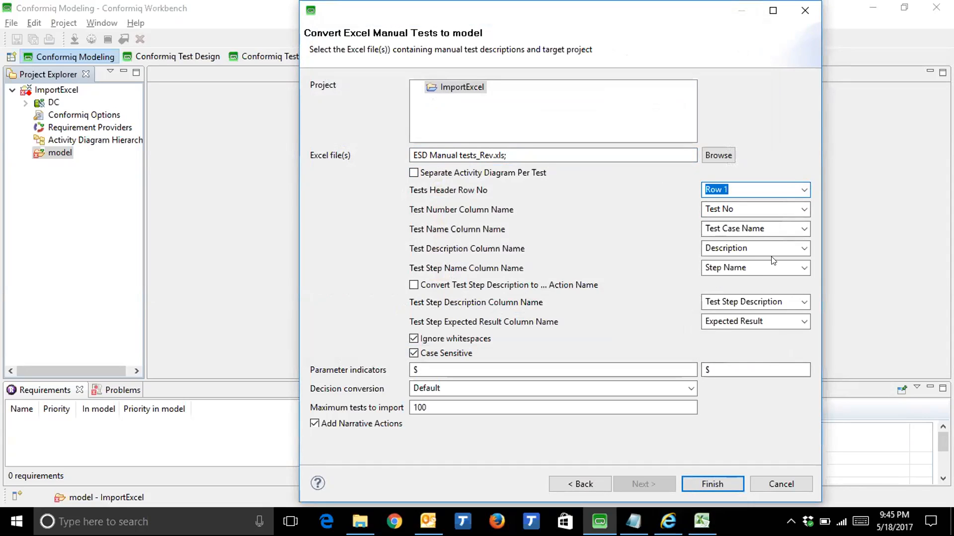
# Switch to Excel and examine the header columns, step descriptions and expected results in ESD Manual tests_Rev.xls.
pyautogui.click(702, 521)
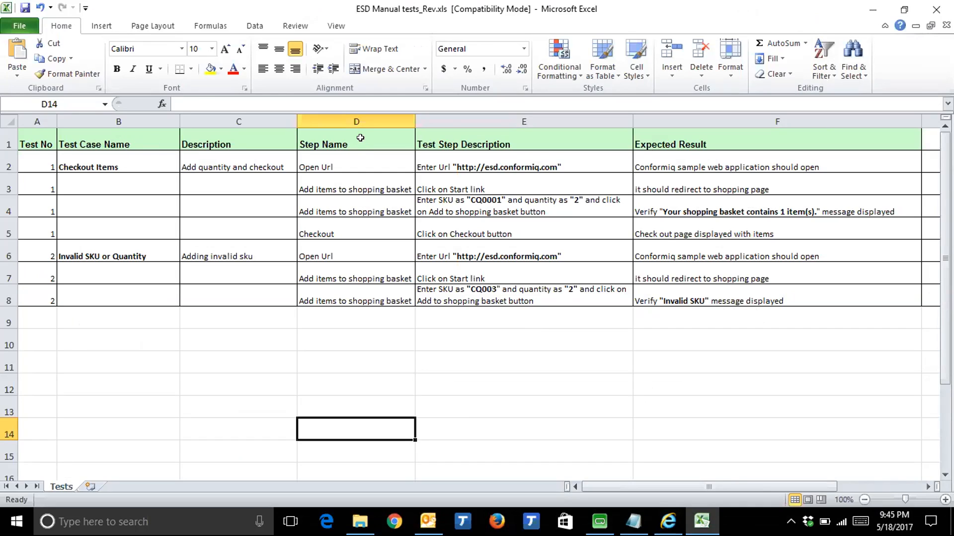
pyautogui.hotkey('ctrl', 'Home')
pyautogui.press('Right')
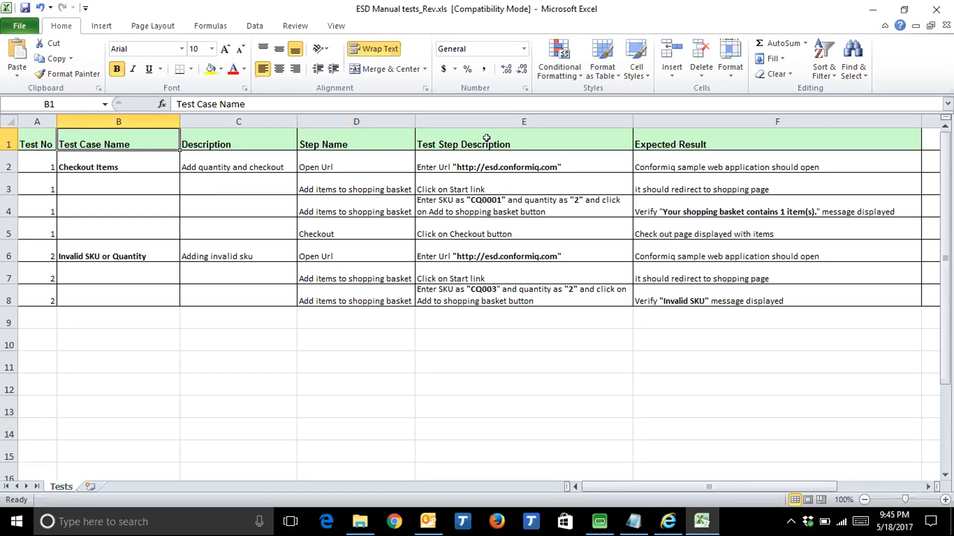
pyautogui.press('Right')
pyautogui.press('Right')
pyautogui.press('Right')
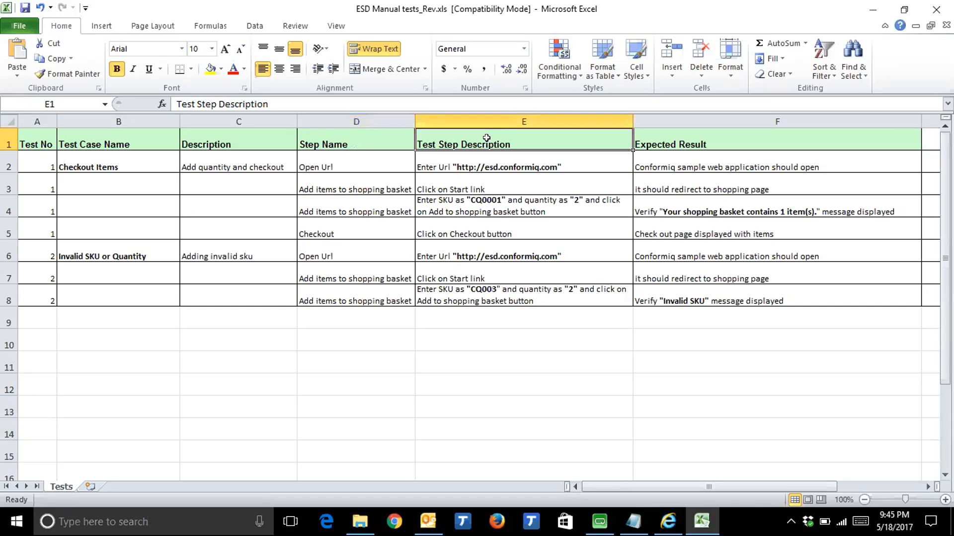
pyautogui.click(494, 176)
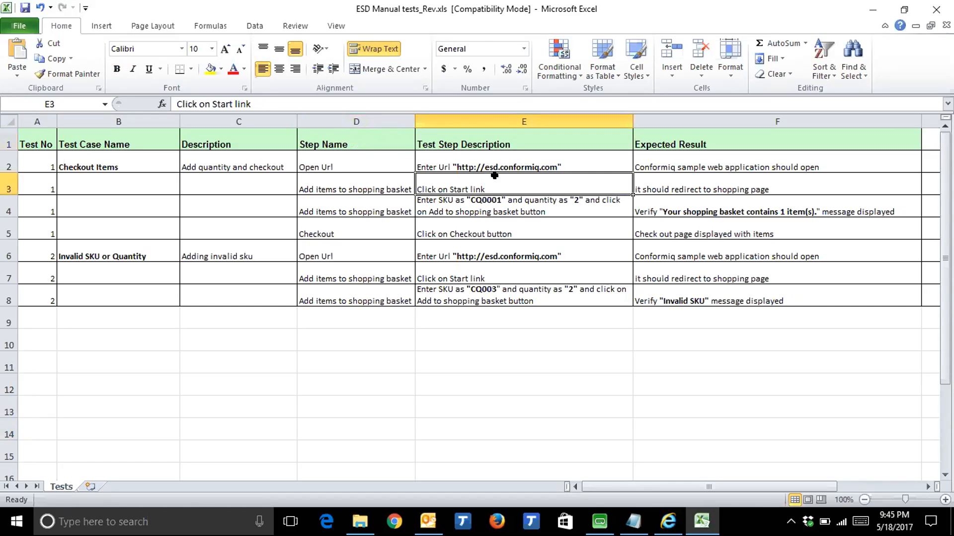
pyautogui.click(674, 199)
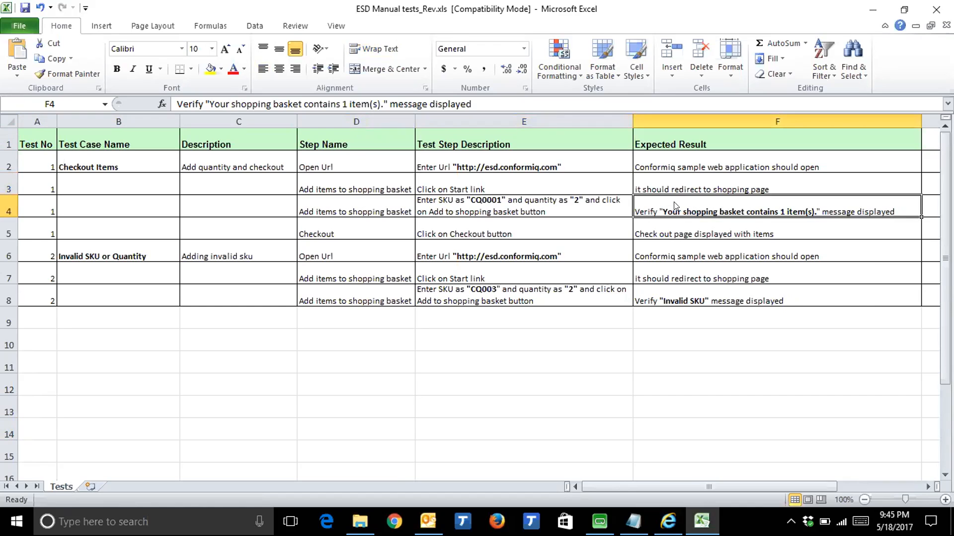
pyautogui.hotkey('alt', 'Tab')
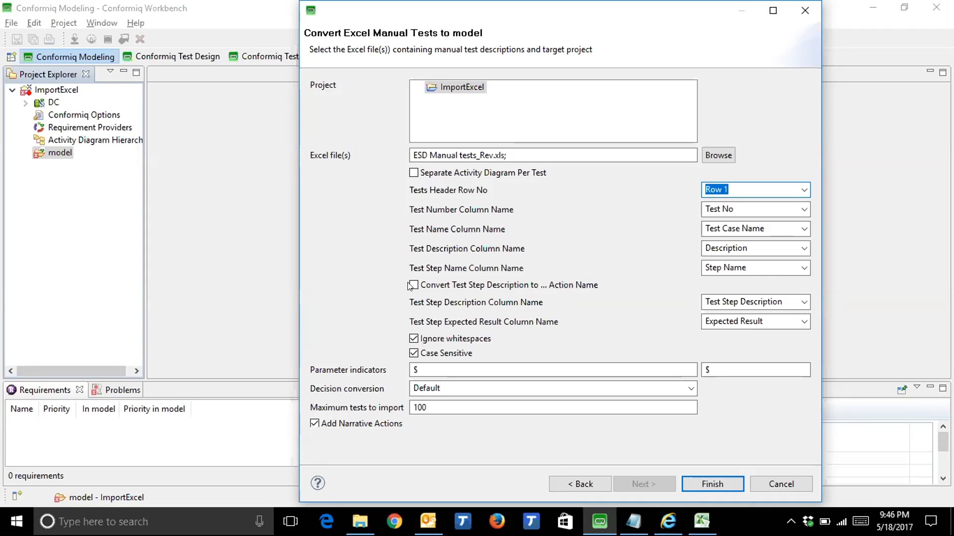
# Enable converting test step descriptions to action names and set both parameter indicators to a double quotation mark.
pyautogui.moveTo(422, 366); pyautogui.dragTo(381, 362)
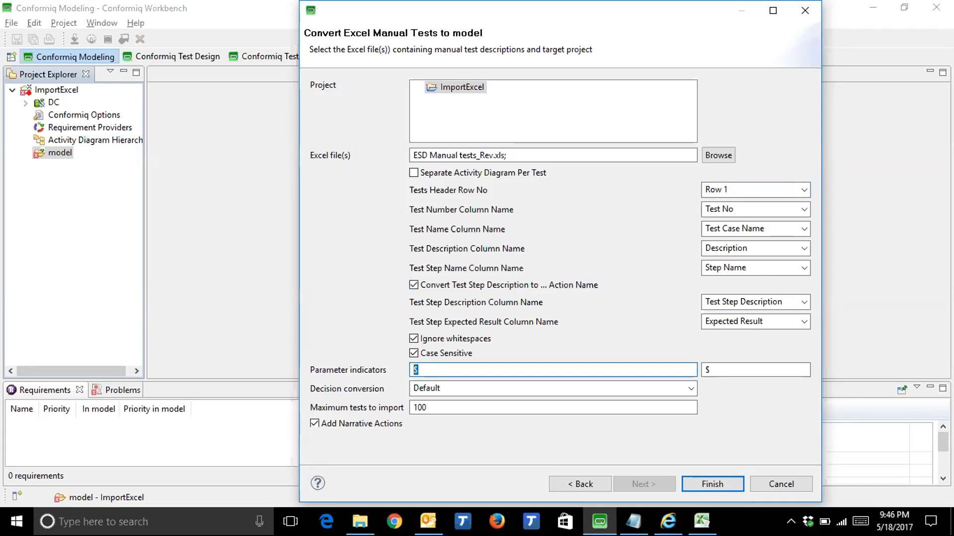
pyautogui.write('"')
pyautogui.press('Tab')
pyautogui.press('BackSpace')
pyautogui.write('"')
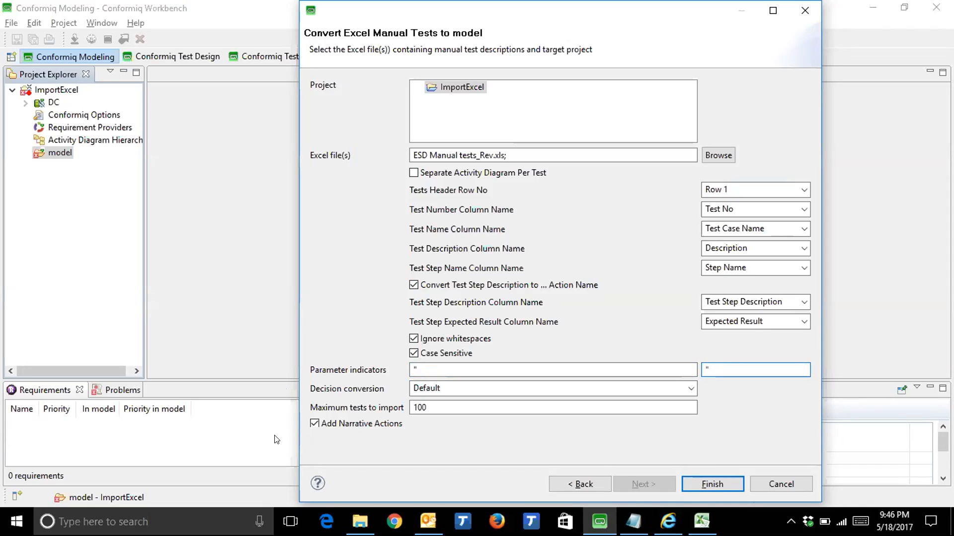
# Turn off Add Narrative Actions and run the import of the Excel manual tests.
pyautogui.click(313, 425)
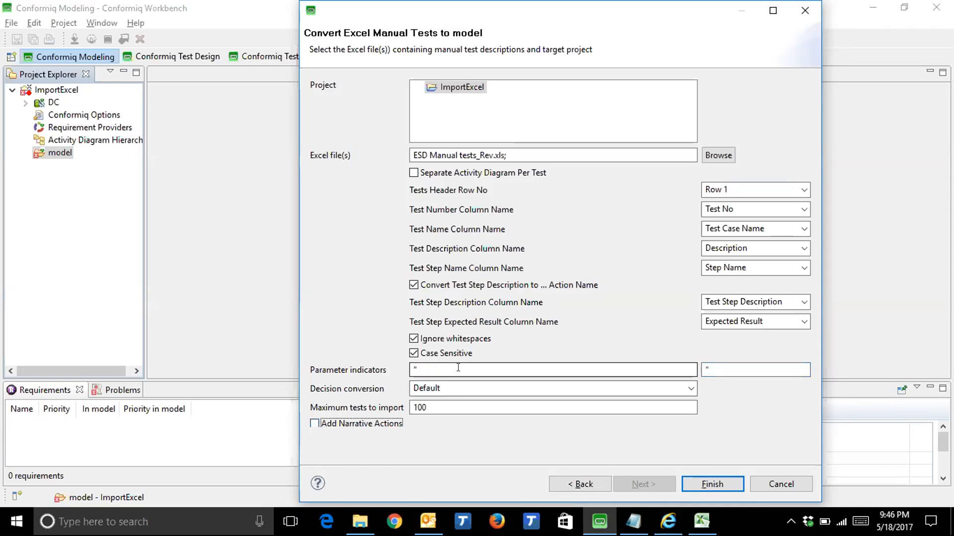
pyautogui.click(711, 485)
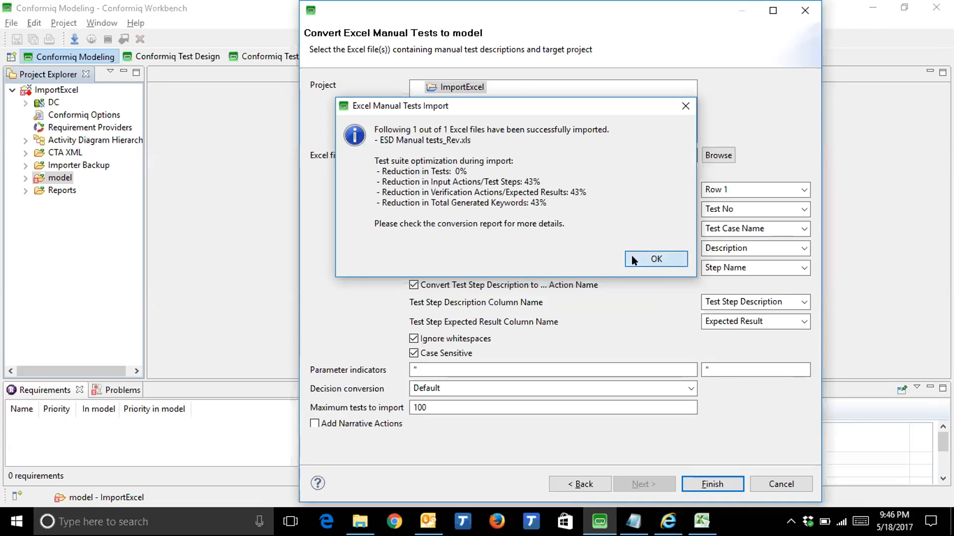
# Open the imported activity diagram ESD_Manual_tests_Rev_Tests.ad from the model folder and review its flow.
pyautogui.click(25, 179)
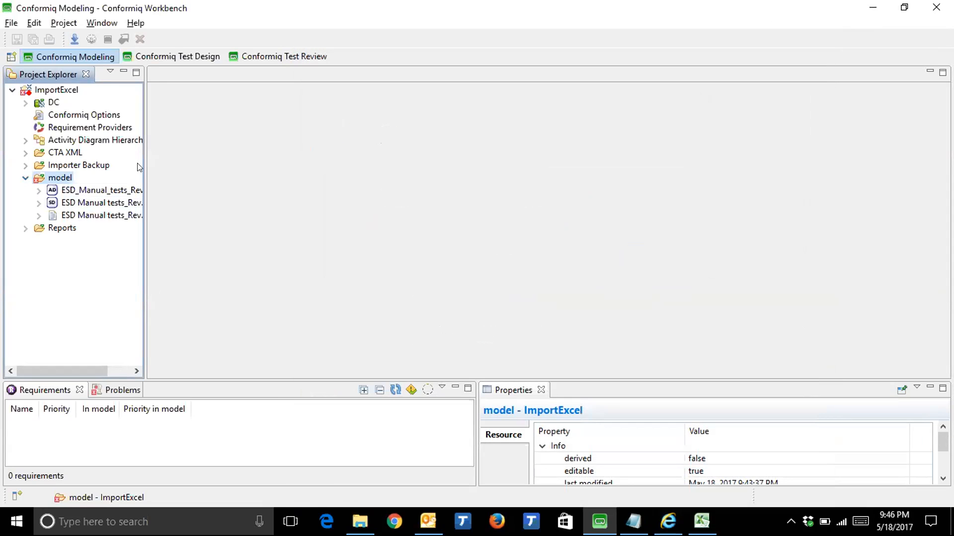
pyautogui.click(114, 192)
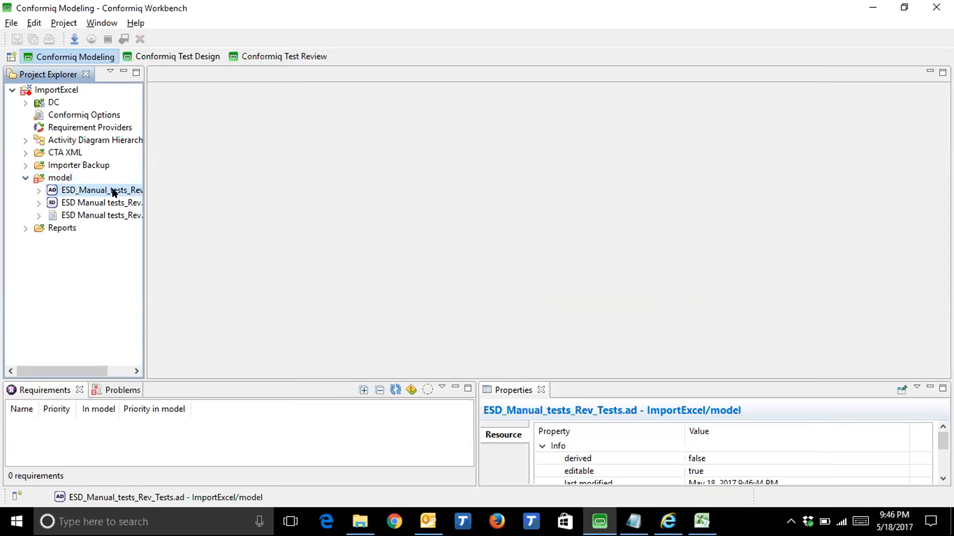
pyautogui.doubleClick(114, 192)
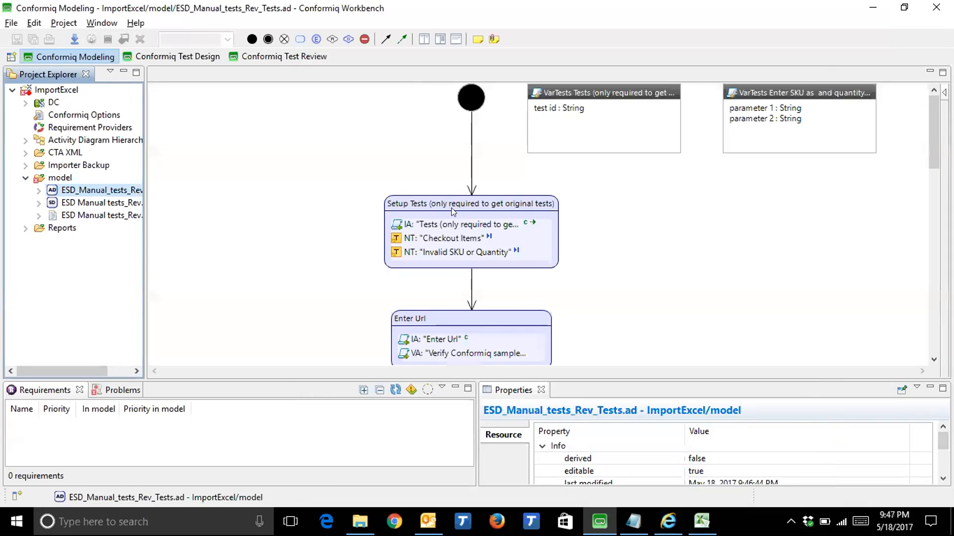
pyautogui.scroll(-3, 698, 230)
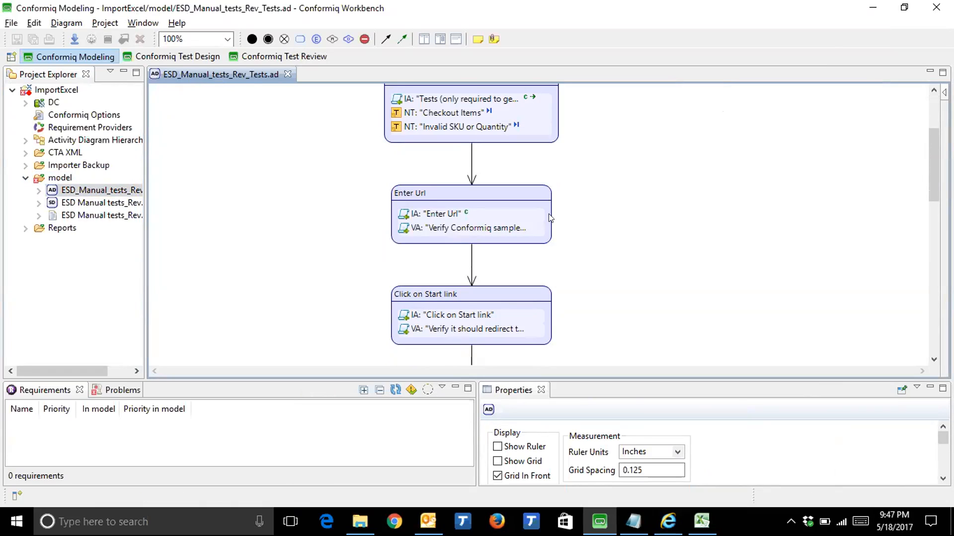
# Dock the Properties view beside the diagram, widen it, and examine parameter 1 of the Enter Url input action.
pyautogui.click(439, 216)
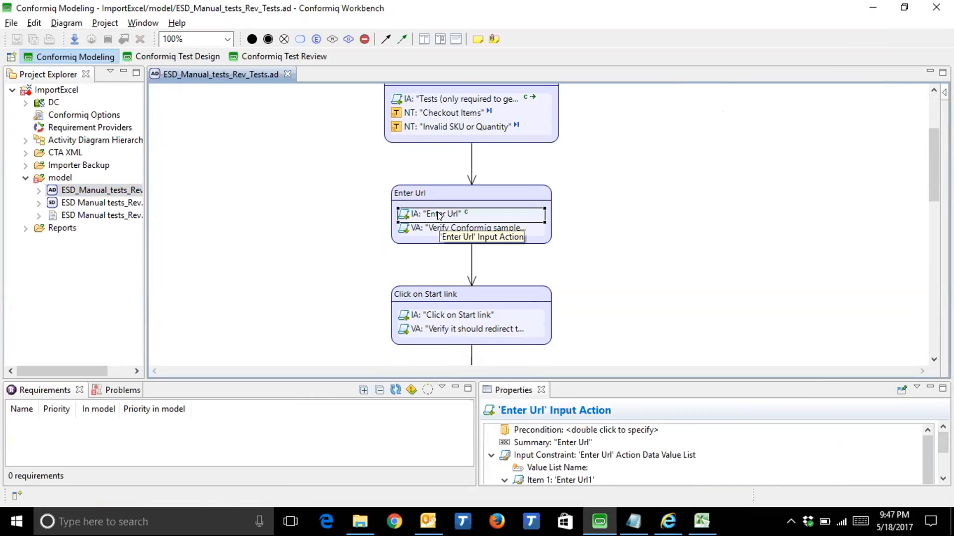
pyautogui.moveTo(575, 390); pyautogui.dragTo(840, 223)
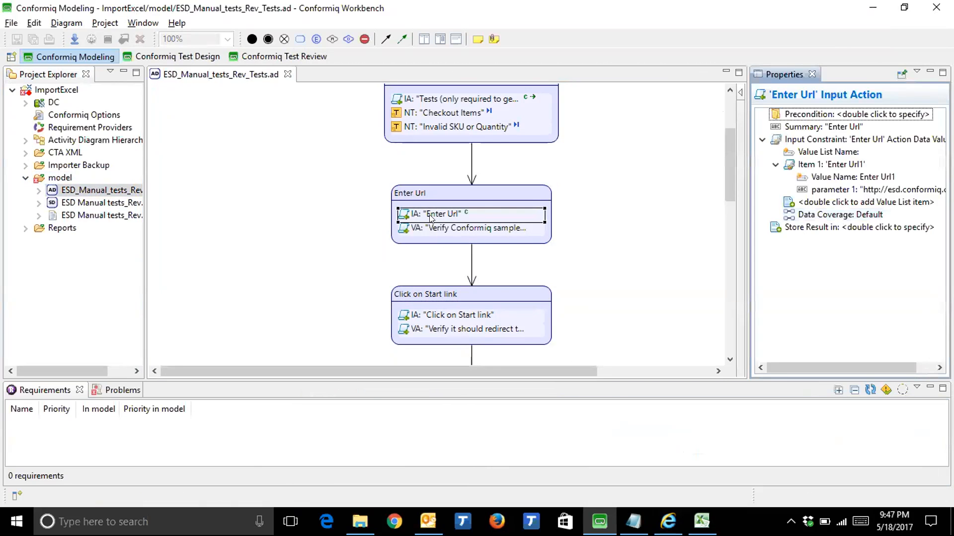
pyautogui.scroll(-1, 413, 217)
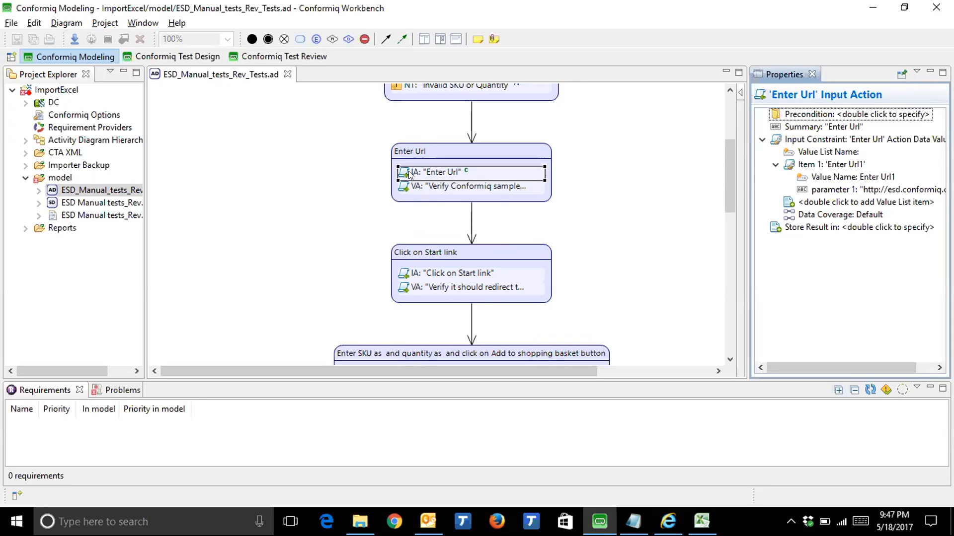
pyautogui.moveTo(744, 193); pyautogui.dragTo(684, 194)
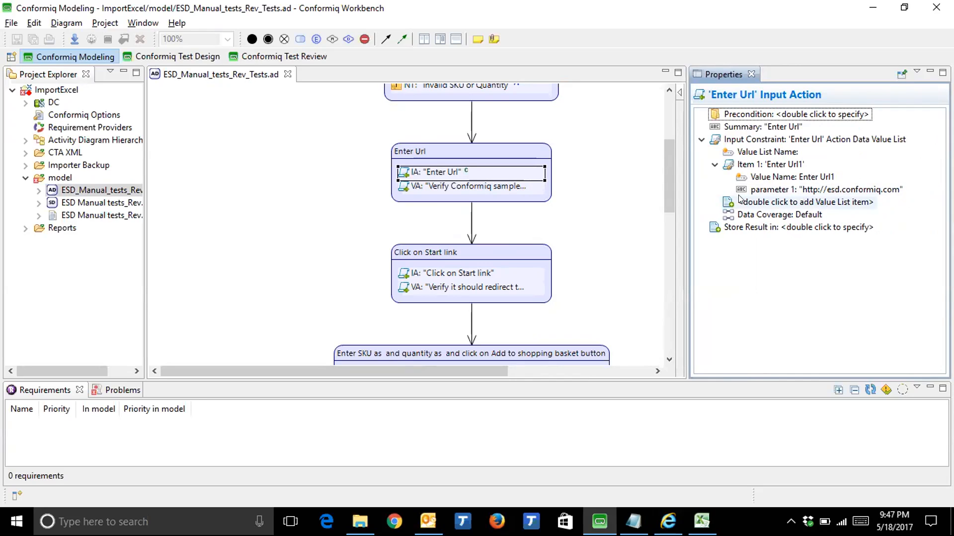
pyautogui.click(782, 190)
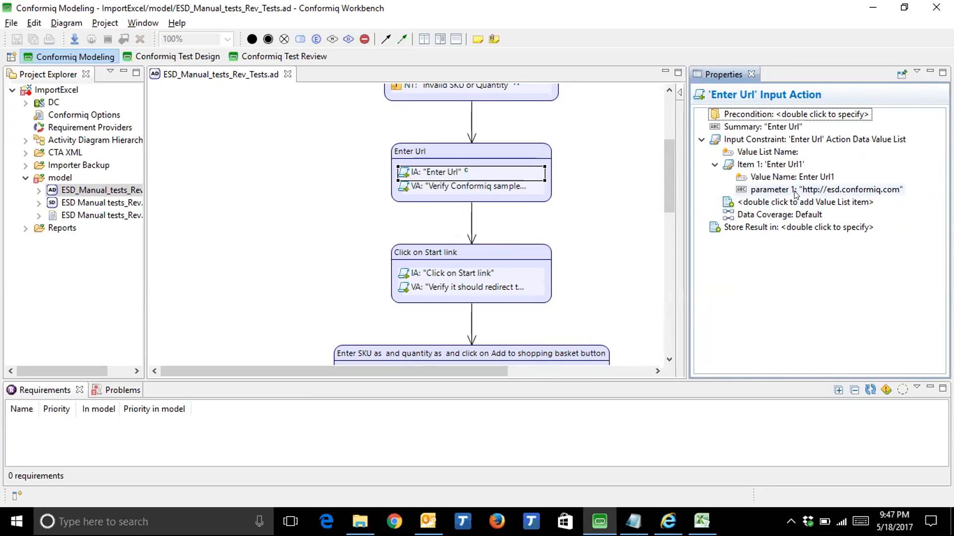
pyautogui.click(783, 190)
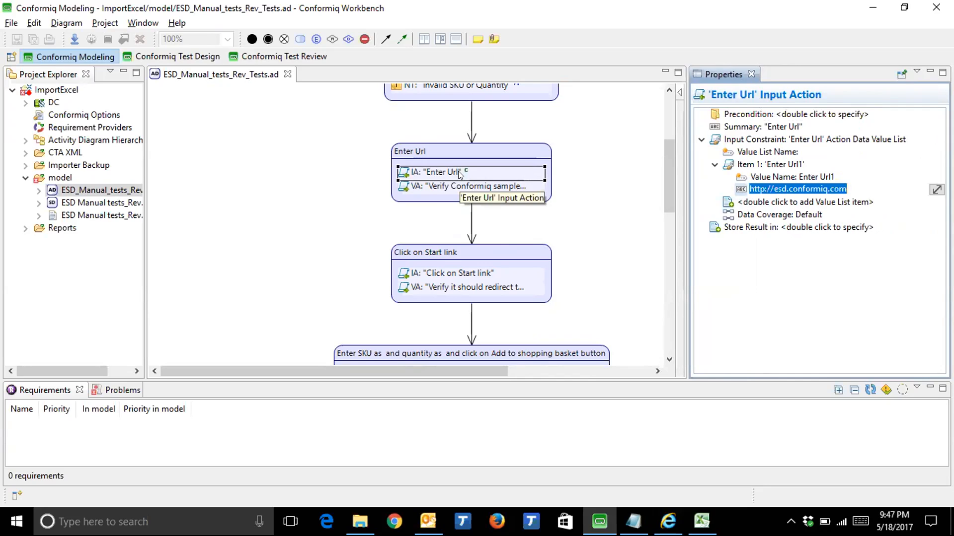
# Compare the step name and description in Excel cells D2 and E2 with the Enter Url node's verification action in Conformiq Workbench.
pyautogui.moveTo(701, 522)
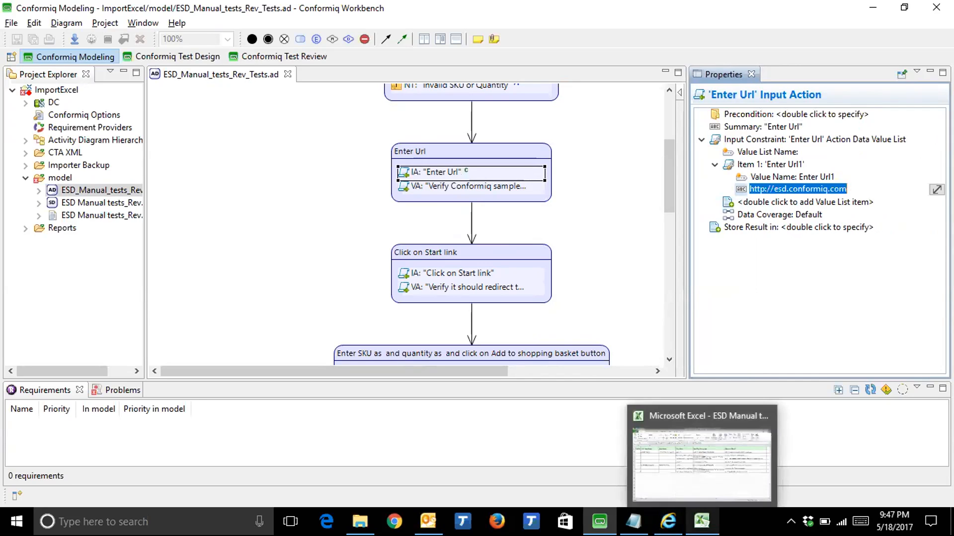
pyautogui.click(701, 521)
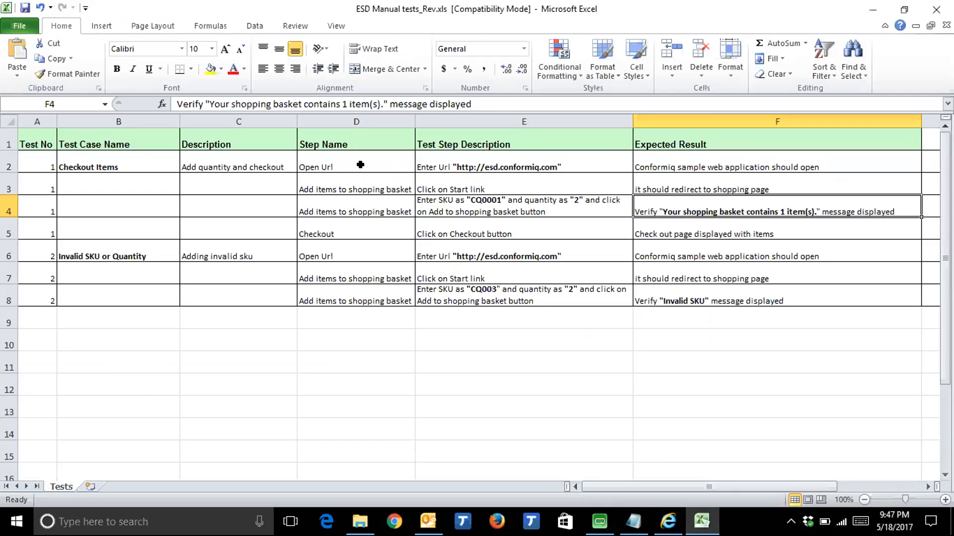
pyautogui.click(356, 165)
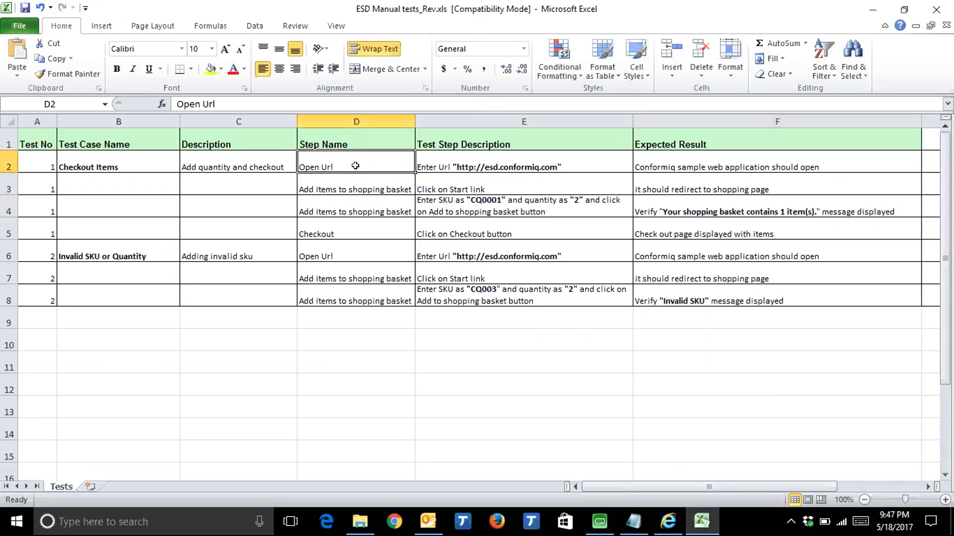
pyautogui.click(486, 162)
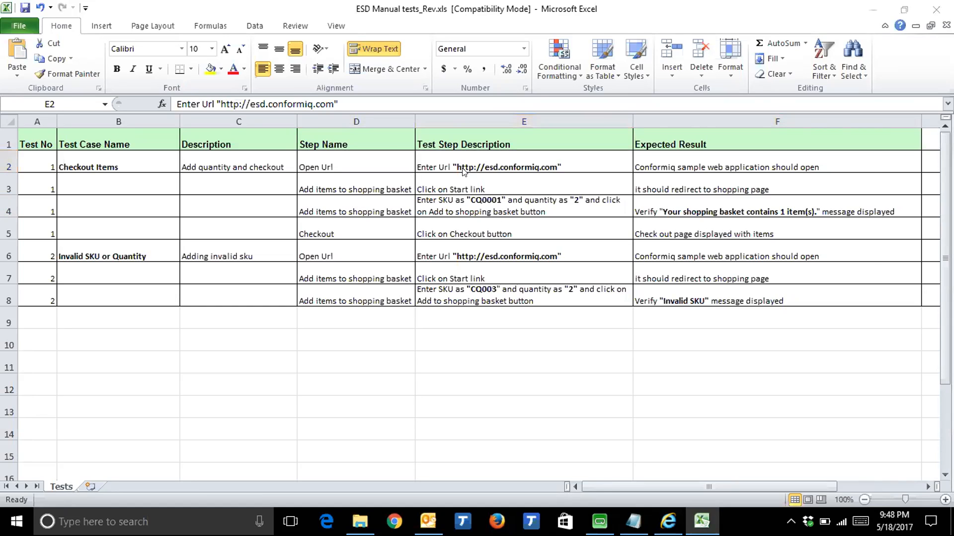
pyautogui.hotkey('alt', 'Tab')
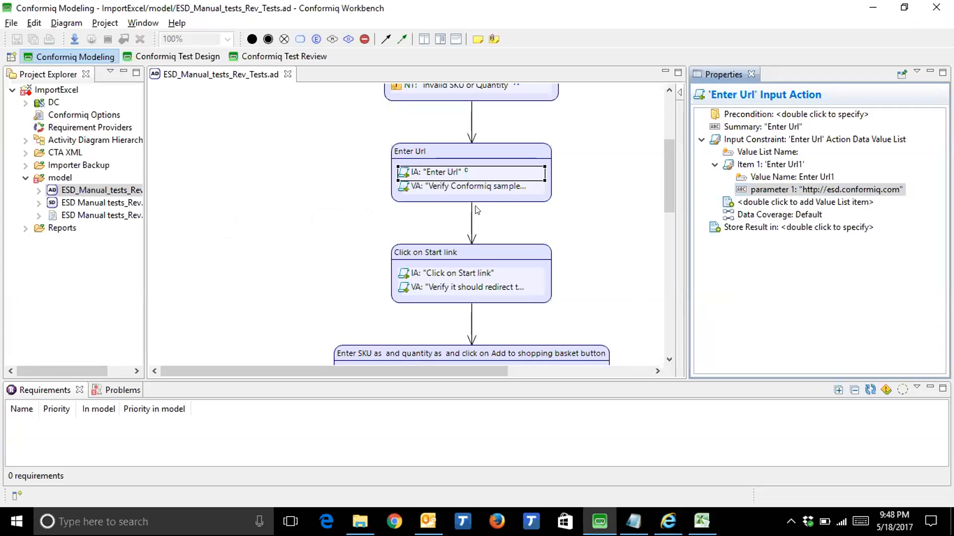
pyautogui.click(428, 187)
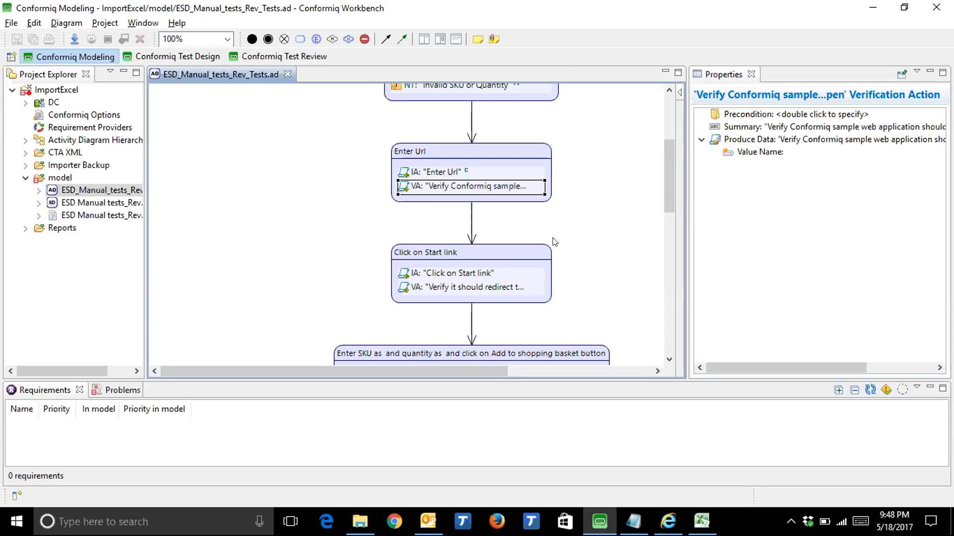
# Switch to Excel, widen the Step Name column, and examine the "Add items to shopping basket" steps of both test cases.
pyautogui.hotkey('alt', 'Tab')
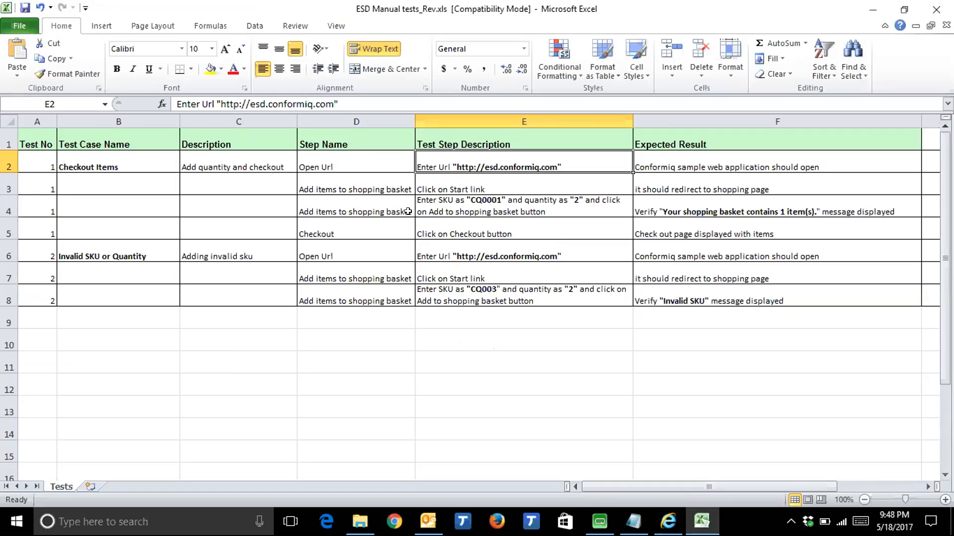
pyautogui.click(356, 206)
pyautogui.moveTo(415, 122); pyautogui.dragTo(455, 121)
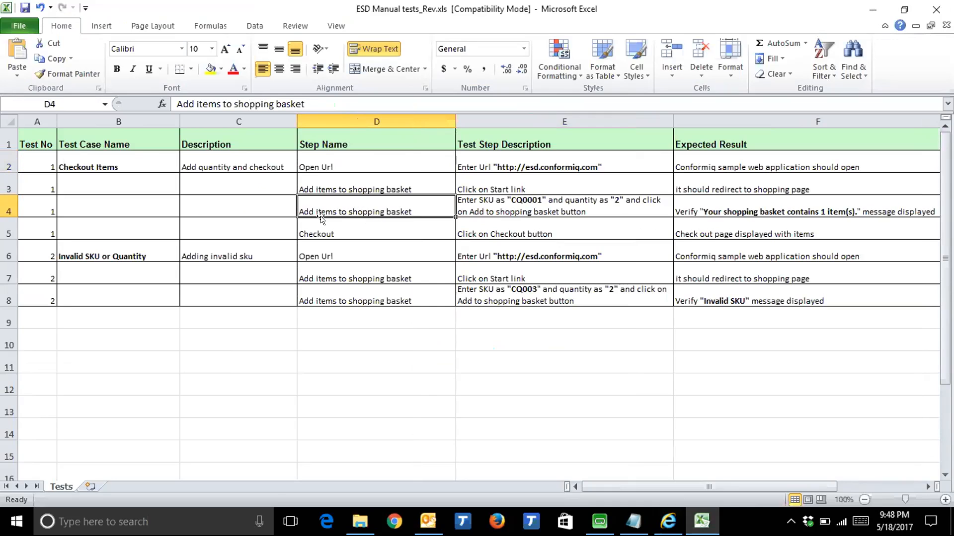
pyautogui.click(366, 276)
pyautogui.click(373, 294)
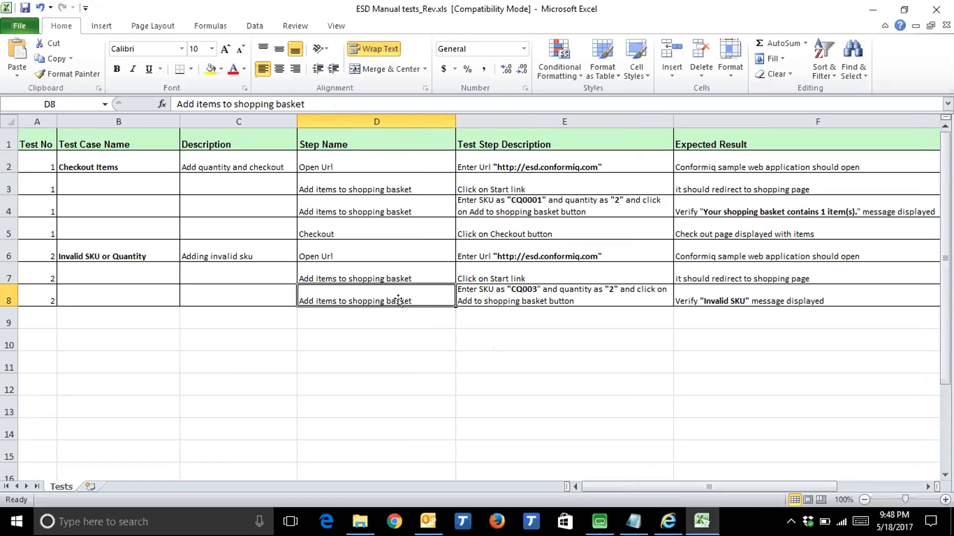
# Compare the SKU values in the test step descriptions and the expected results of rows 4 and 8.
pyautogui.doubleClick(523, 198)
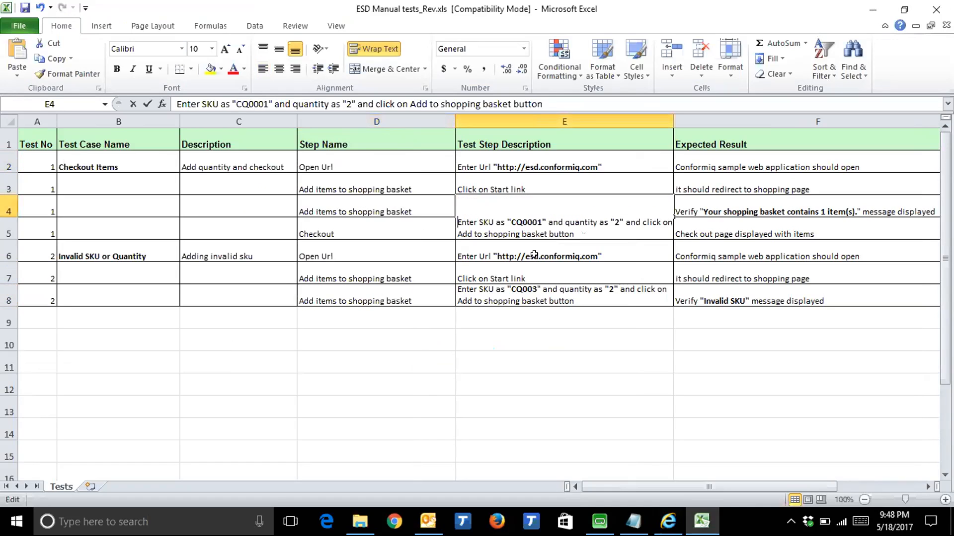
pyautogui.doubleClick(533, 222)
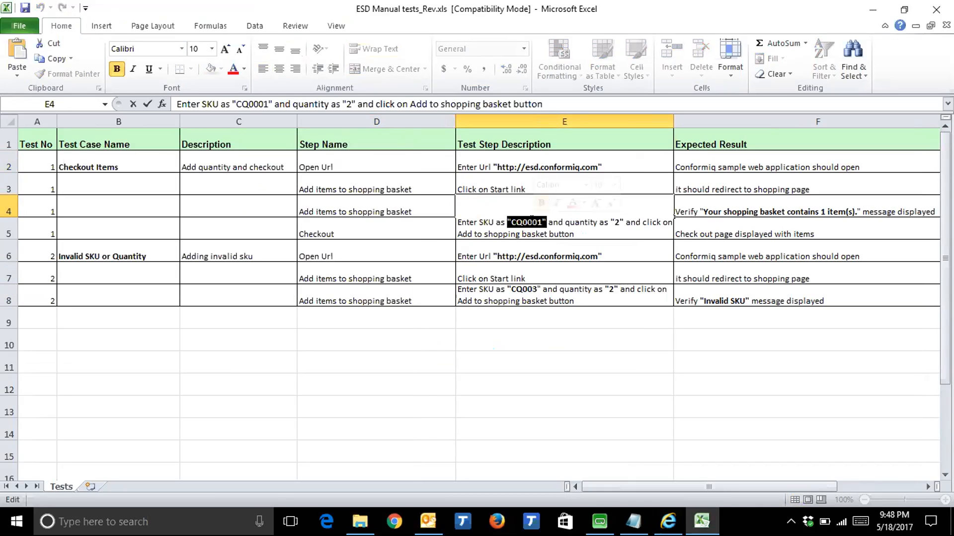
pyautogui.click(790, 206)
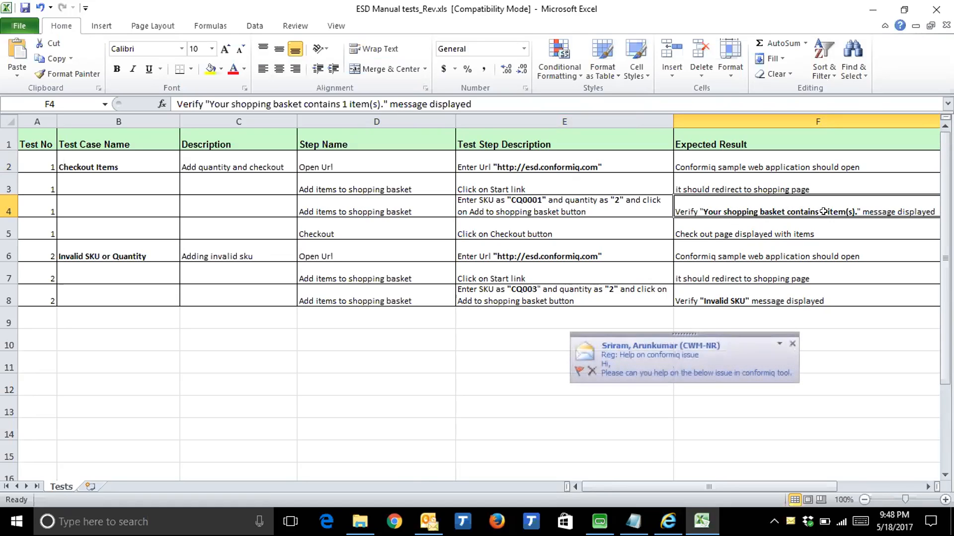
pyautogui.click(793, 343)
pyautogui.click(527, 288)
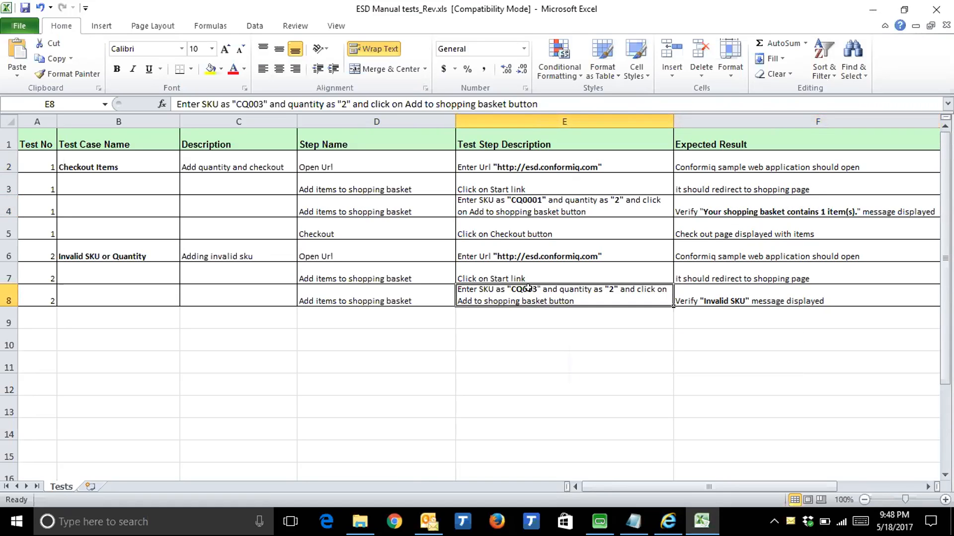
pyautogui.click(721, 293)
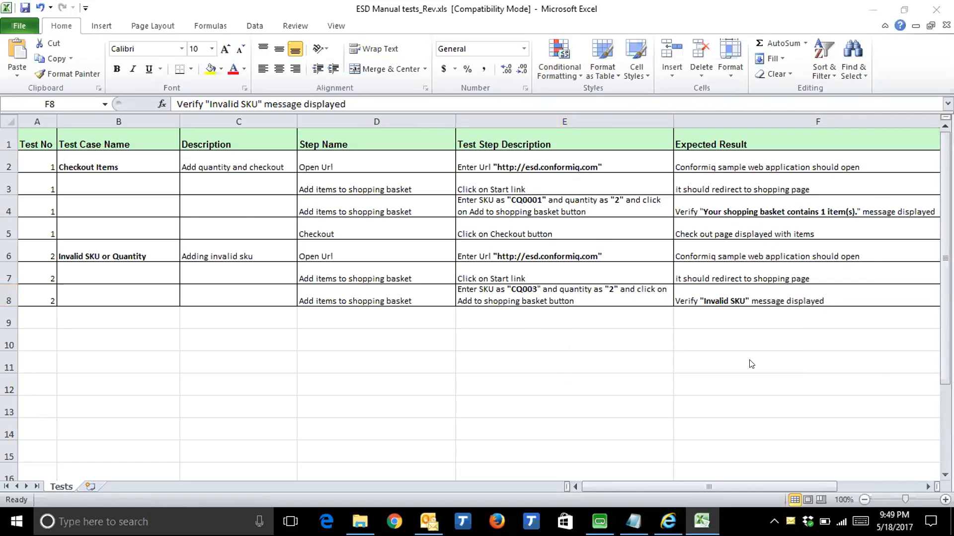
# Switch to Conformiq Workbench and inspect the preconditions and parameters of the two "Enter SKU as and quantity as" input actions.
pyautogui.hotkey('alt', 'Tab')
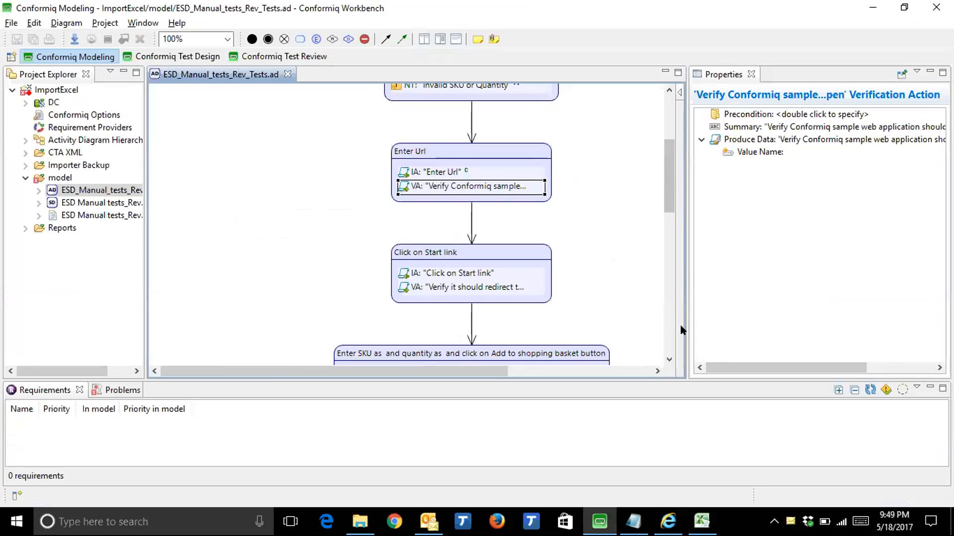
pyautogui.moveTo(732, 331); pyautogui.dragTo(790, 332)
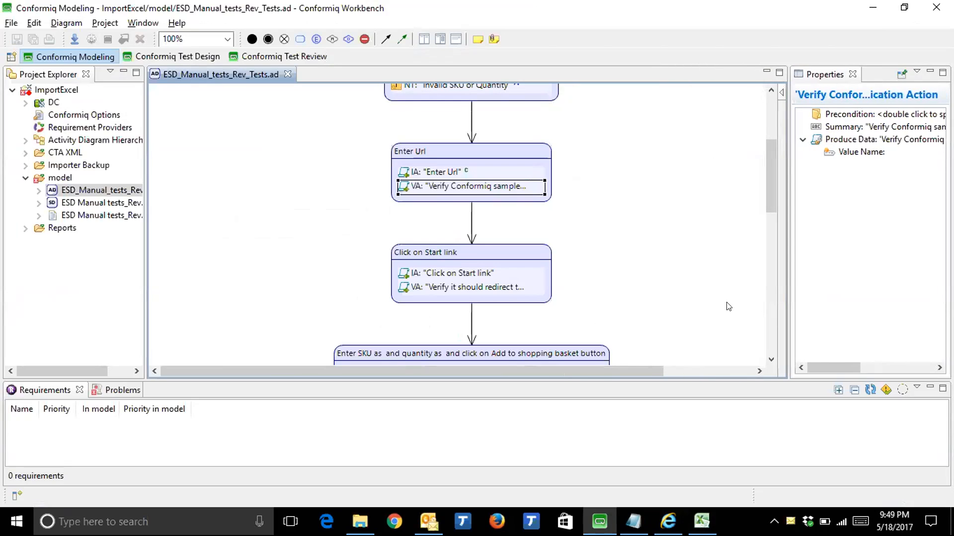
pyautogui.click(663, 263)
pyautogui.scroll(-3, 666, 266)
pyautogui.scroll(-6, 665, 266)
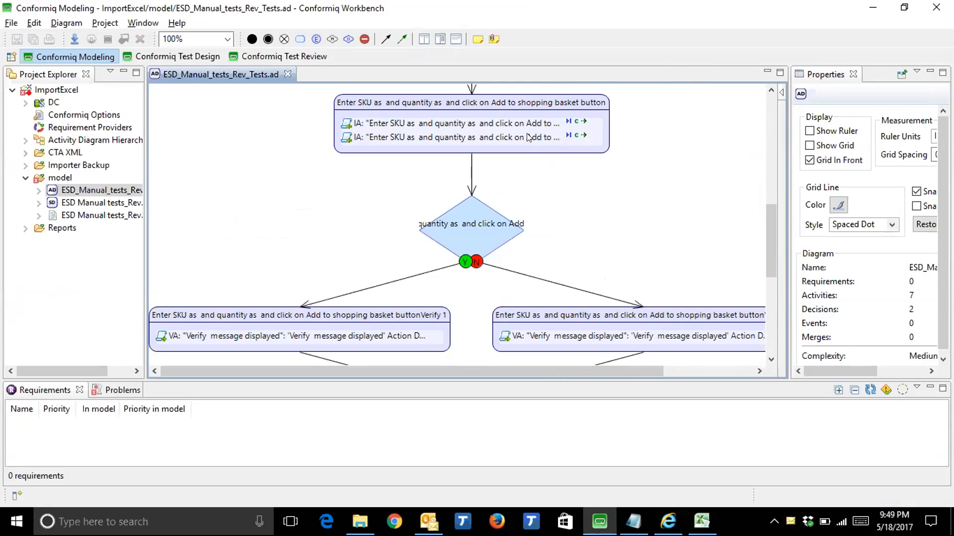
pyautogui.click(508, 122)
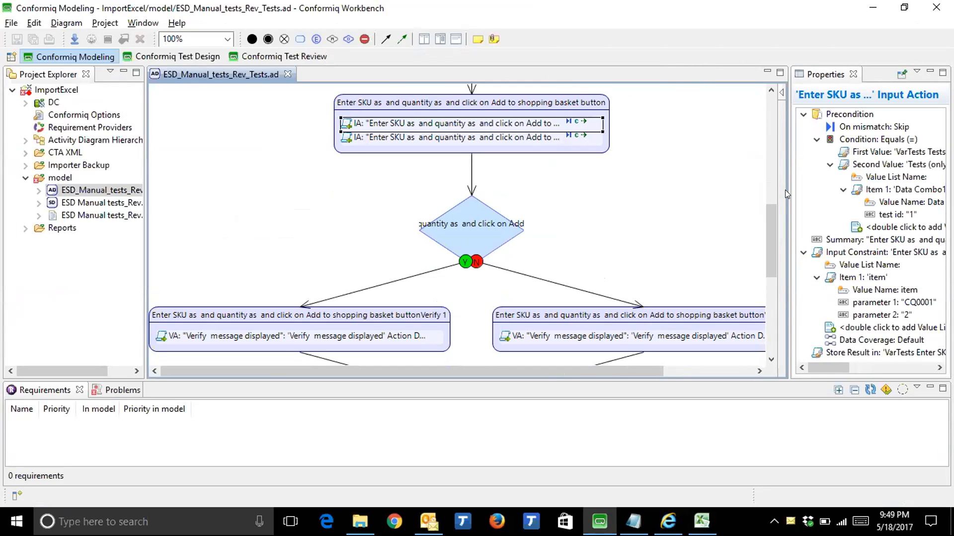
pyautogui.moveTo(781, 191); pyautogui.dragTo(714, 191)
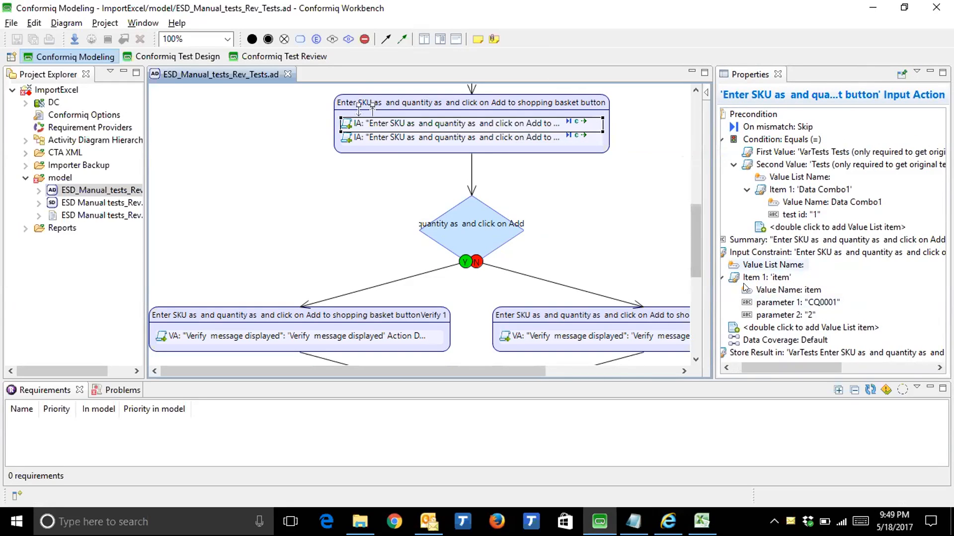
pyautogui.click(518, 137)
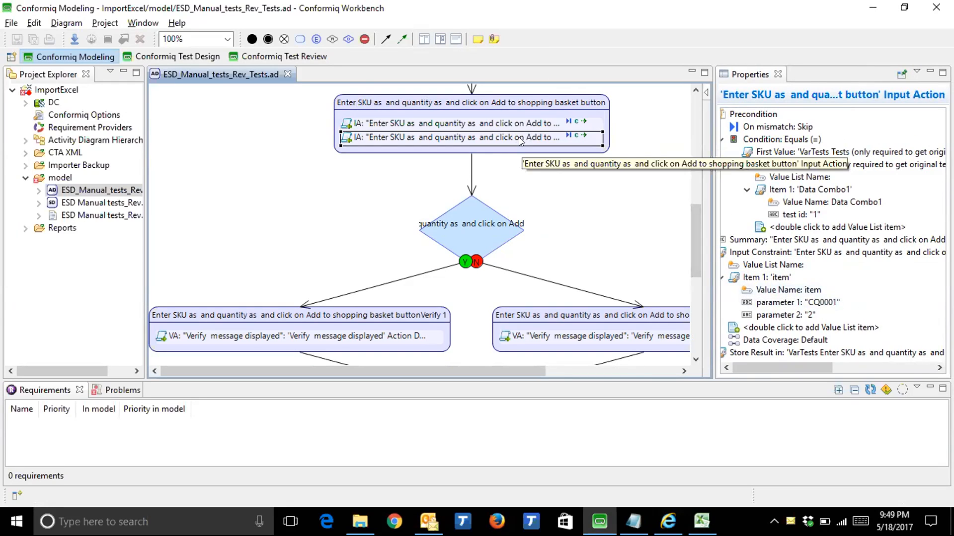
# Inspect the condition of the Enter SKU decision node and the message parameters of the verification actions on both branches.
pyautogui.click(449, 230)
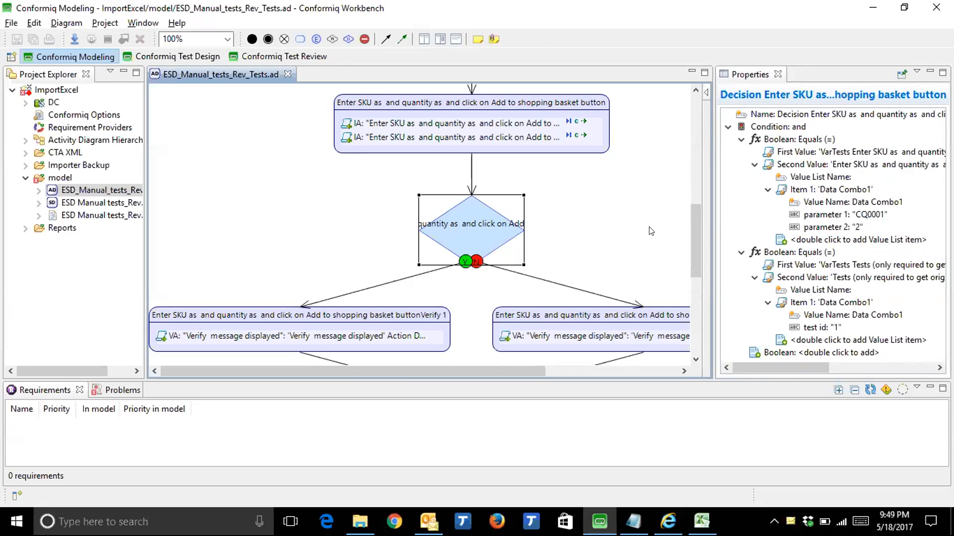
pyautogui.scroll(-3, 676, 205)
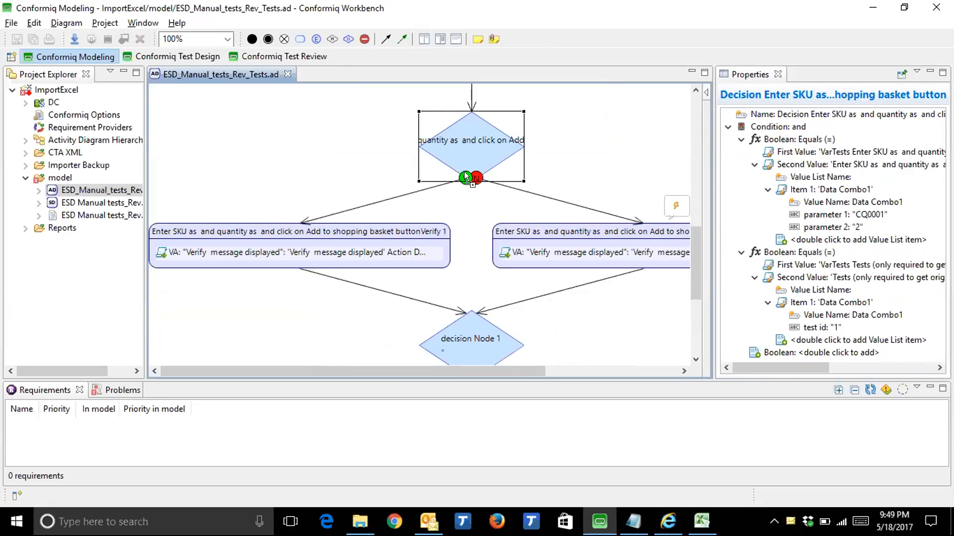
pyautogui.click(365, 252)
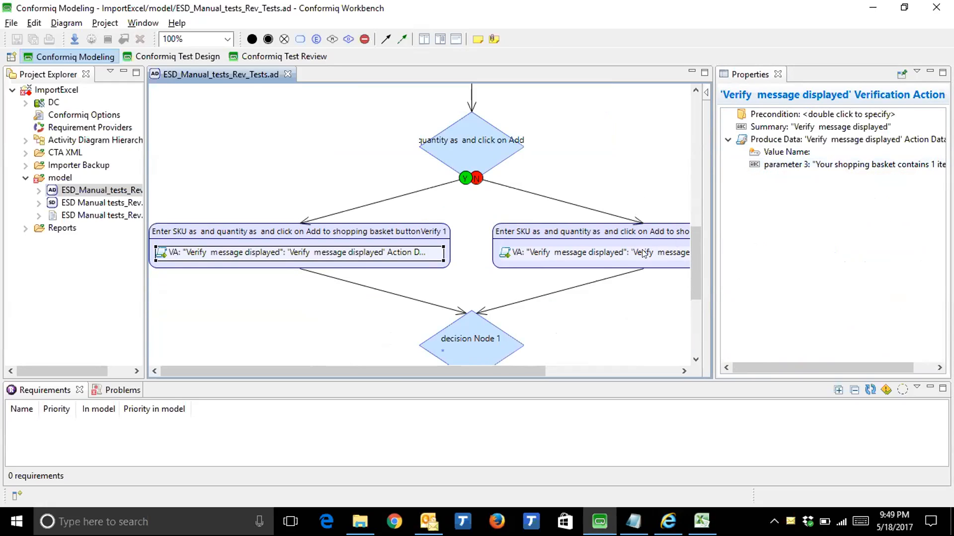
pyautogui.click(599, 254)
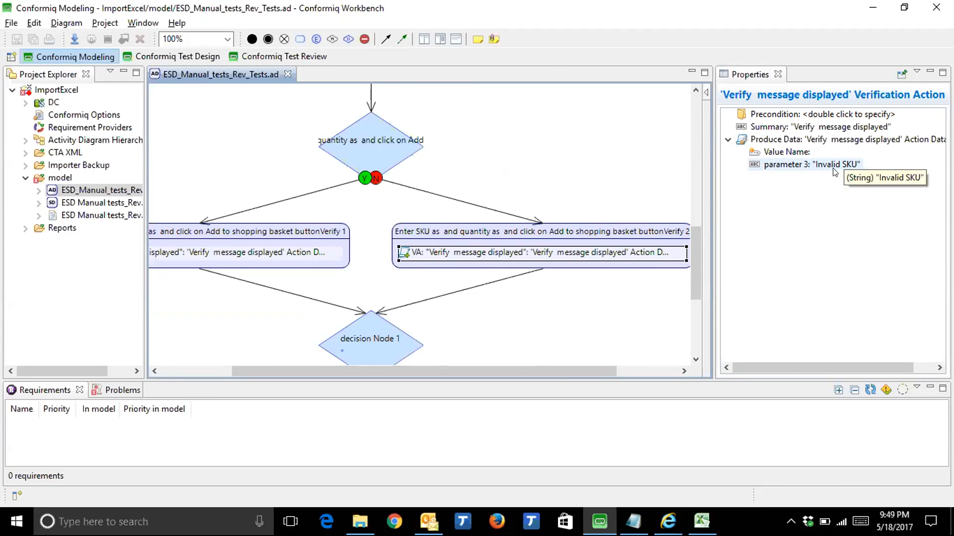
# Automatically arrange the activity diagram and set its zoom to 100% to view the decision branches.
pyautogui.rightClick(489, 121)
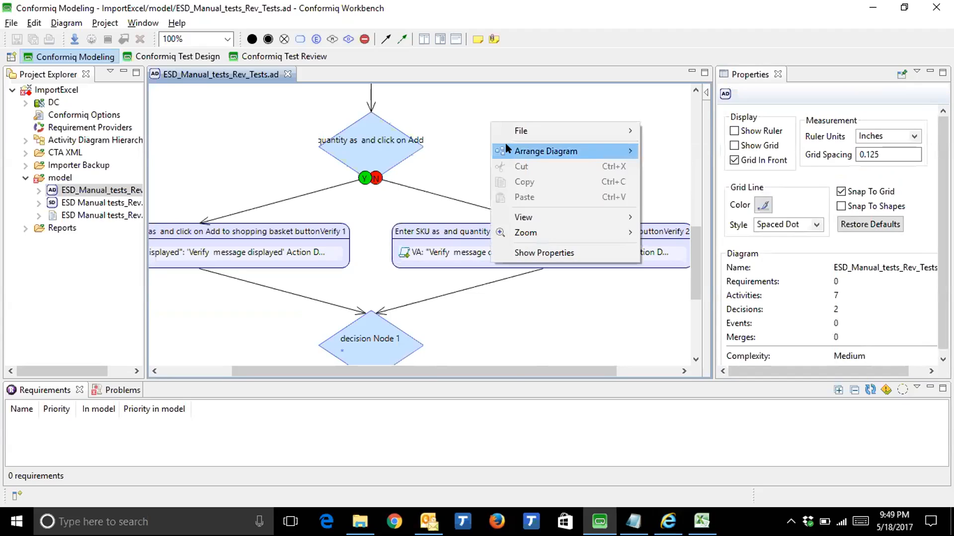
pyautogui.moveTo(579, 149)
pyautogui.click(664, 154)
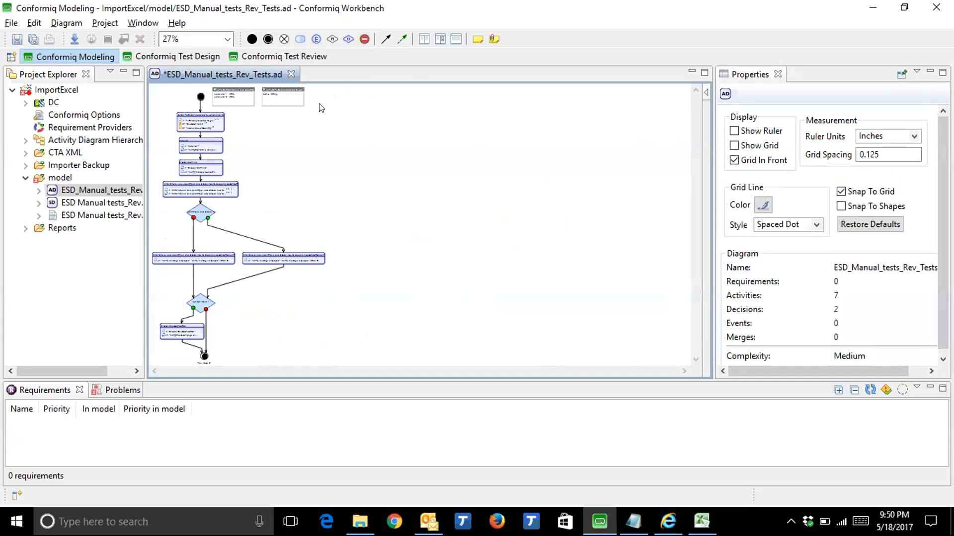
pyautogui.click(227, 38)
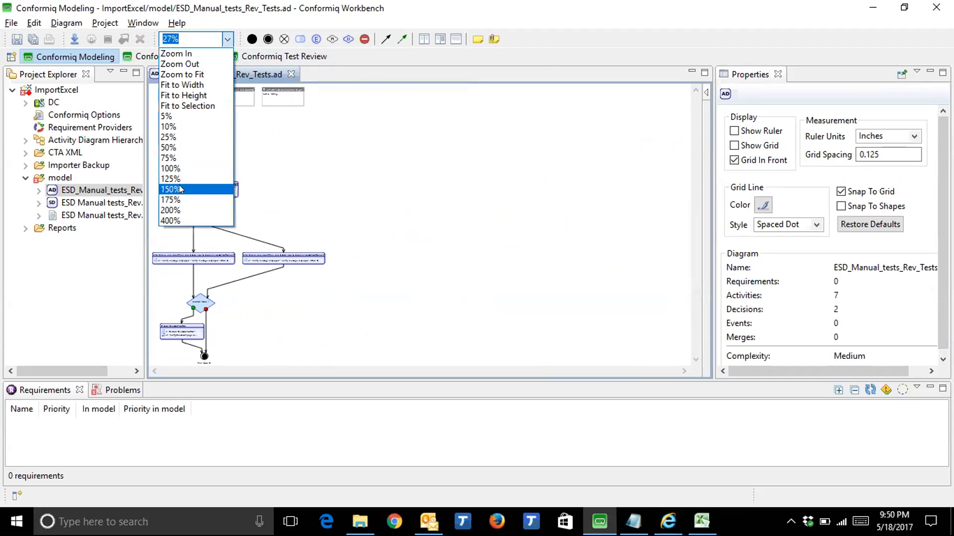
pyautogui.click(170, 168)
pyautogui.moveTo(472, 373); pyautogui.dragTo(374, 360)
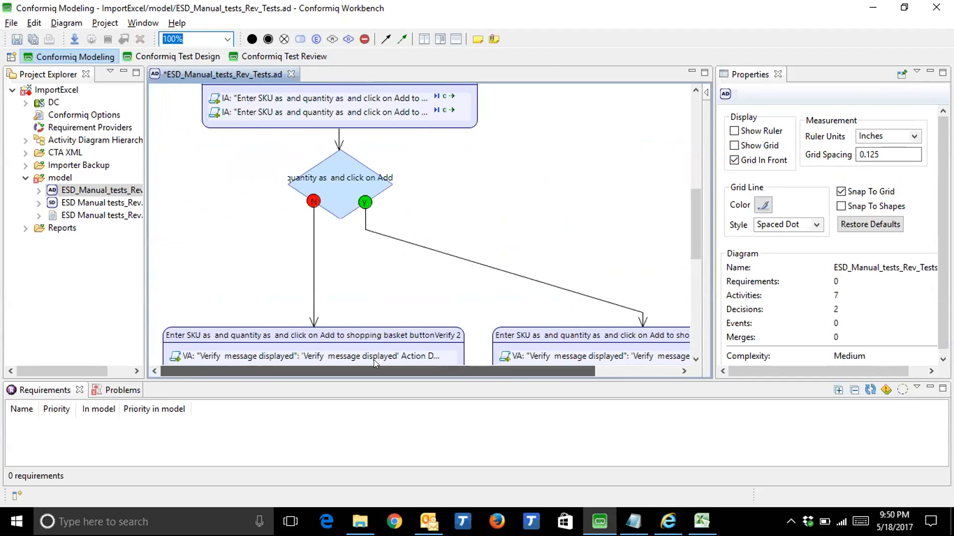
# Select the activity diagram file ESD_Manual_tests_Rev_Tests.ad in the project's model folder.
pyautogui.rightClick(107, 191)
pyautogui.click(118, 201)
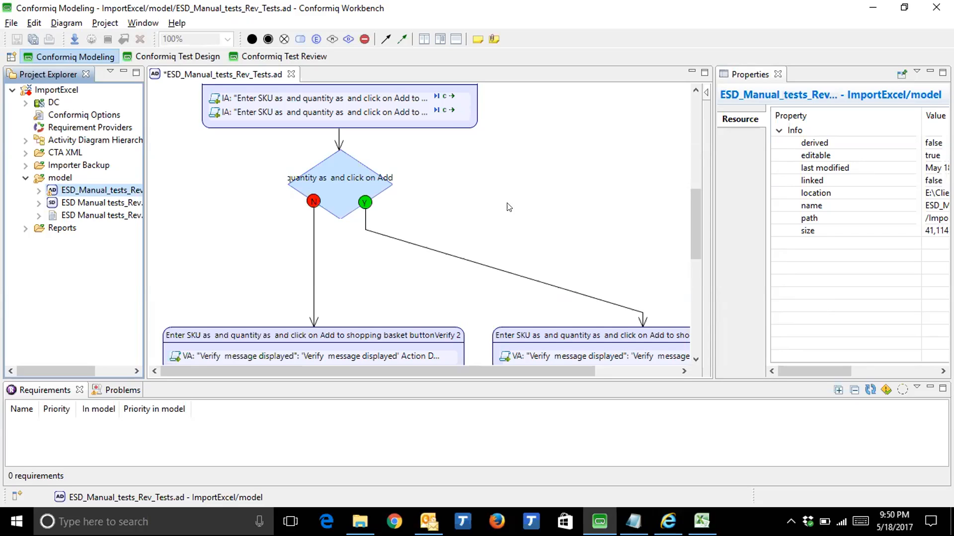
# Load the ImportExcel model in Test Design and generate its test cases.
pyautogui.click(188, 57)
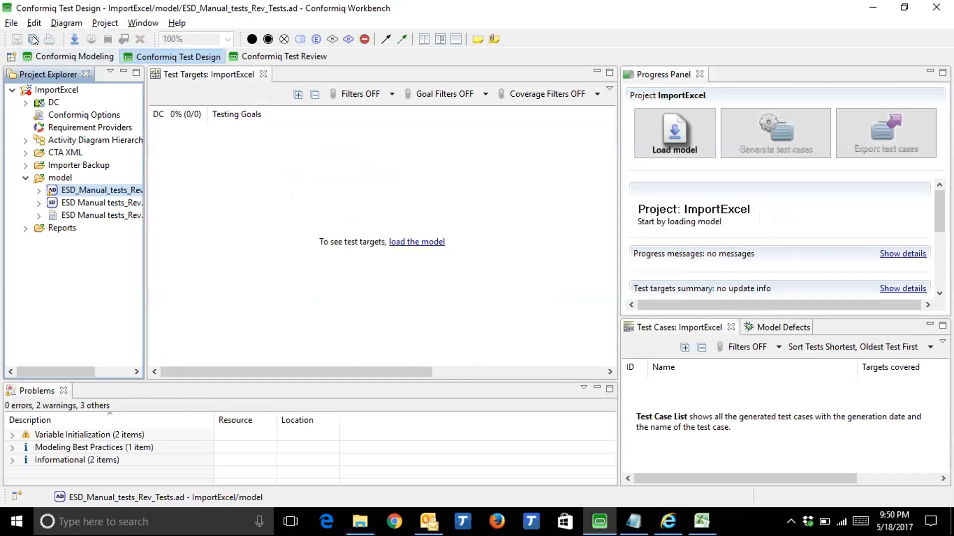
pyautogui.click(667, 149)
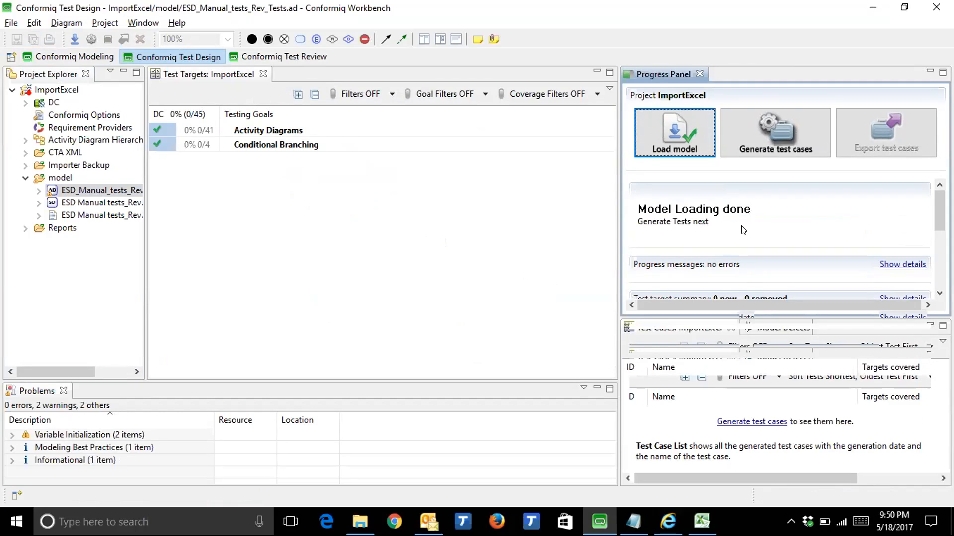
pyautogui.click(755, 139)
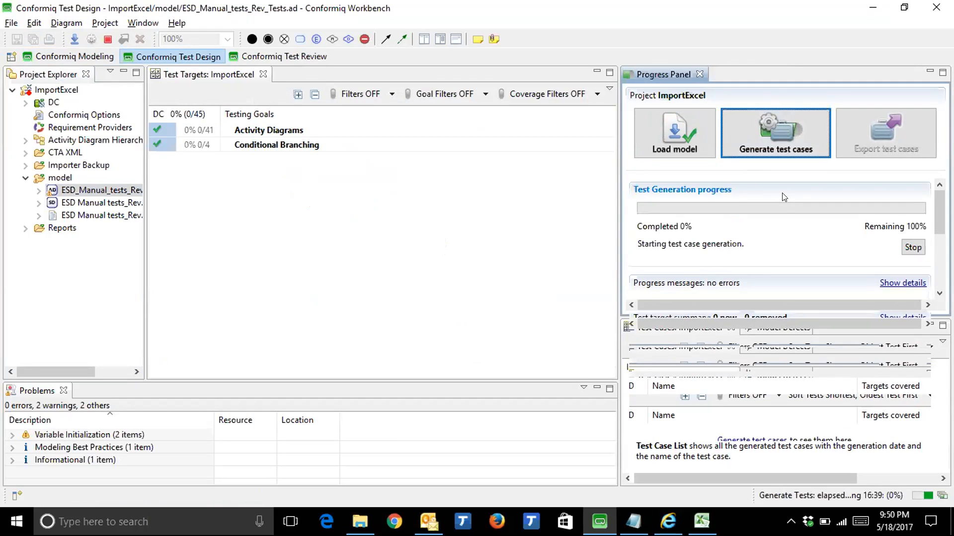
pyautogui.click(919, 325)
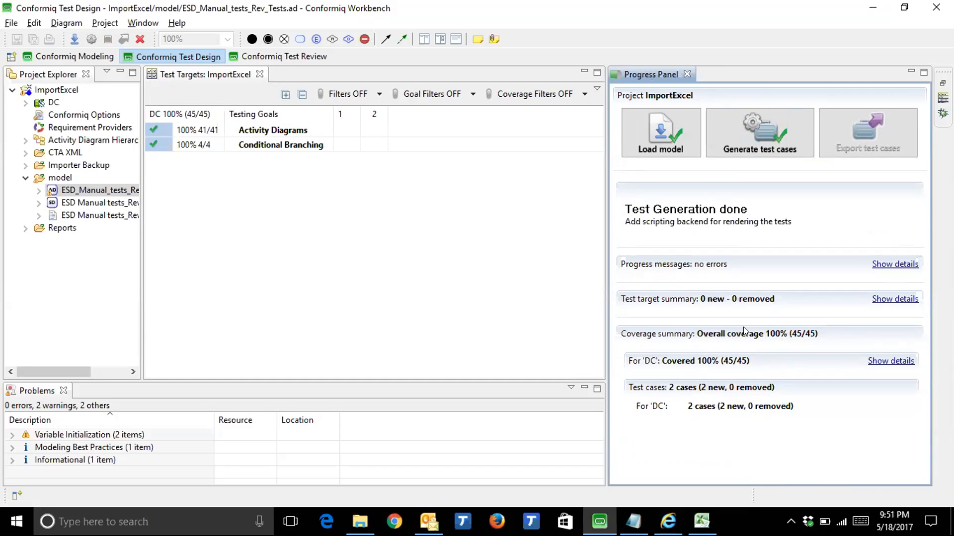
# In Test Review, enlarge the model browser and trace the Invalid SKU or Quantity and Checkout Items test cases through the activity diagram.
pyautogui.click(276, 56)
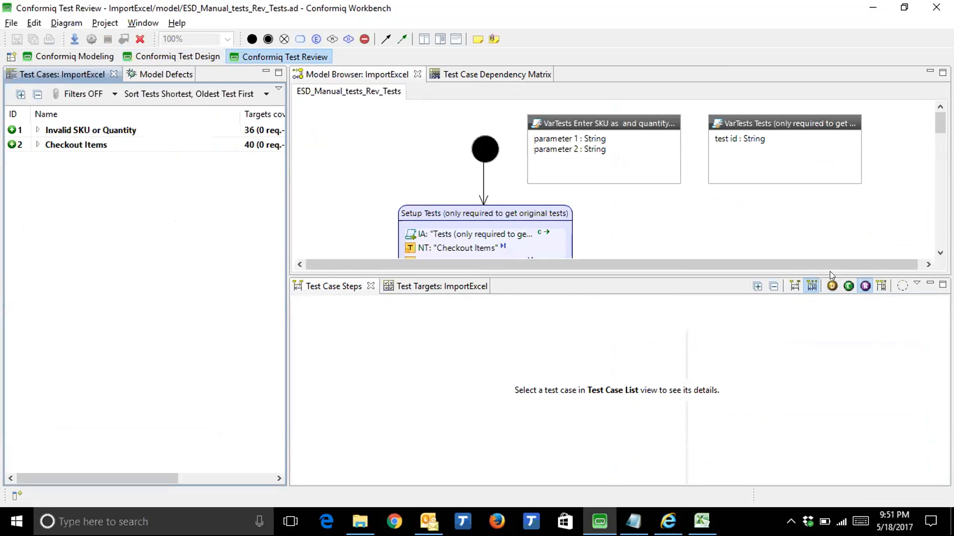
pyautogui.moveTo(831, 276); pyautogui.dragTo(840, 453)
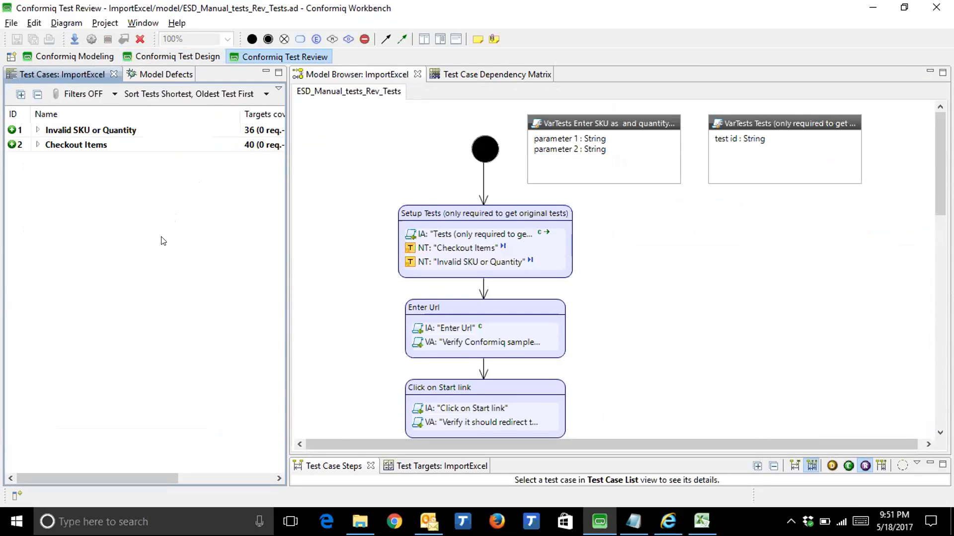
pyautogui.click(105, 130)
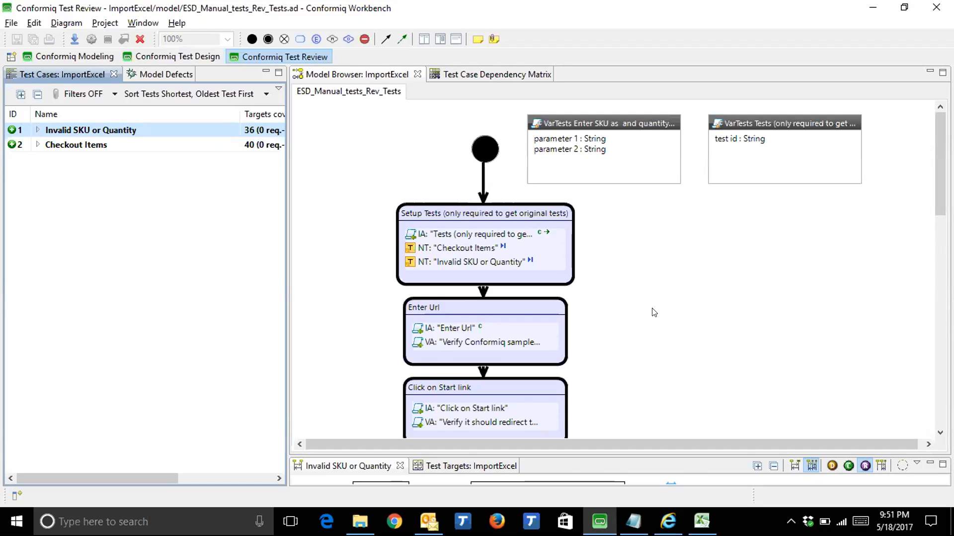
pyautogui.scroll(-8, 653, 313)
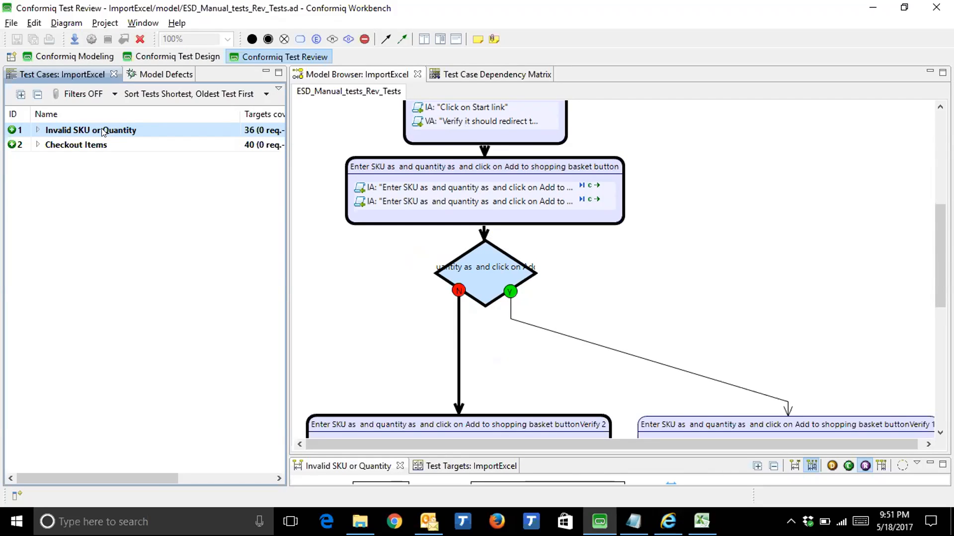
pyautogui.scroll(-3, 684, 143)
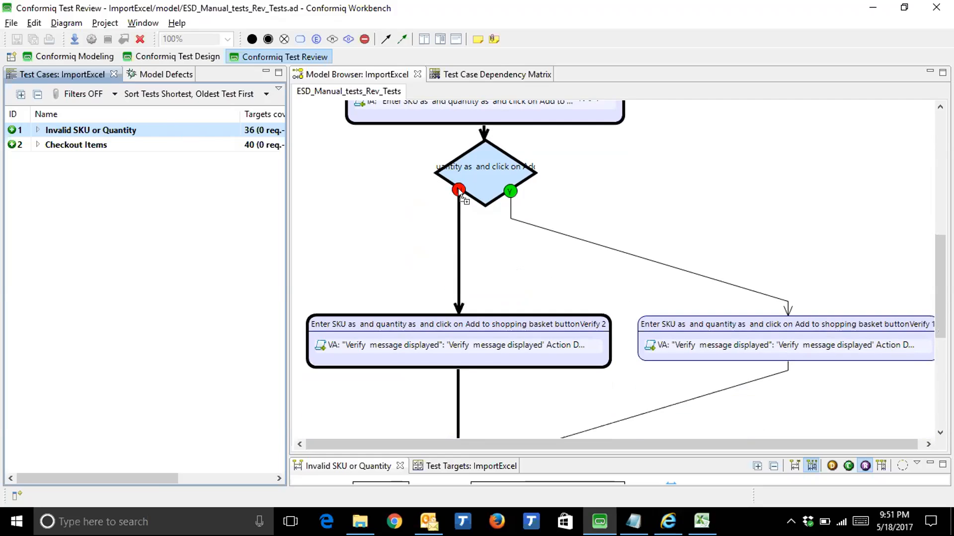
pyautogui.scroll(-3, 449, 327)
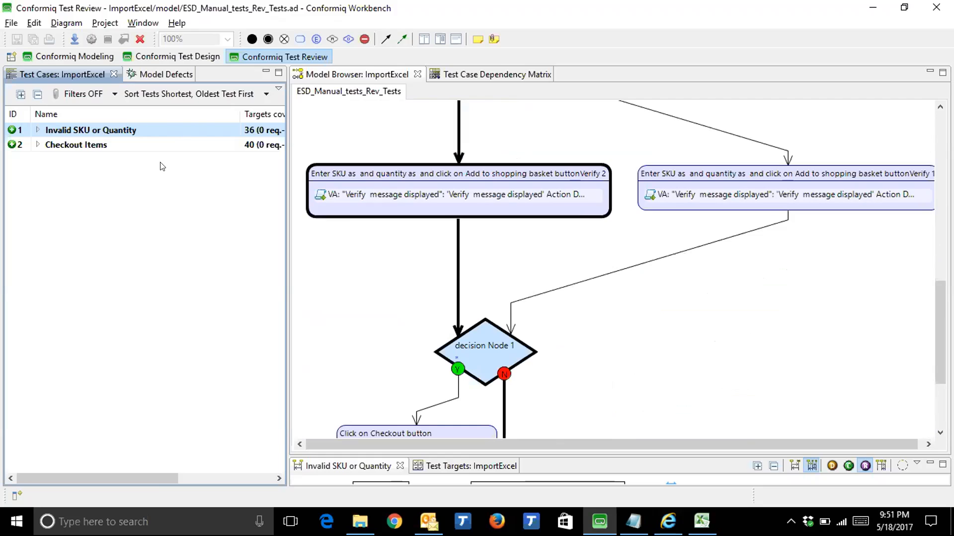
pyautogui.click(184, 147)
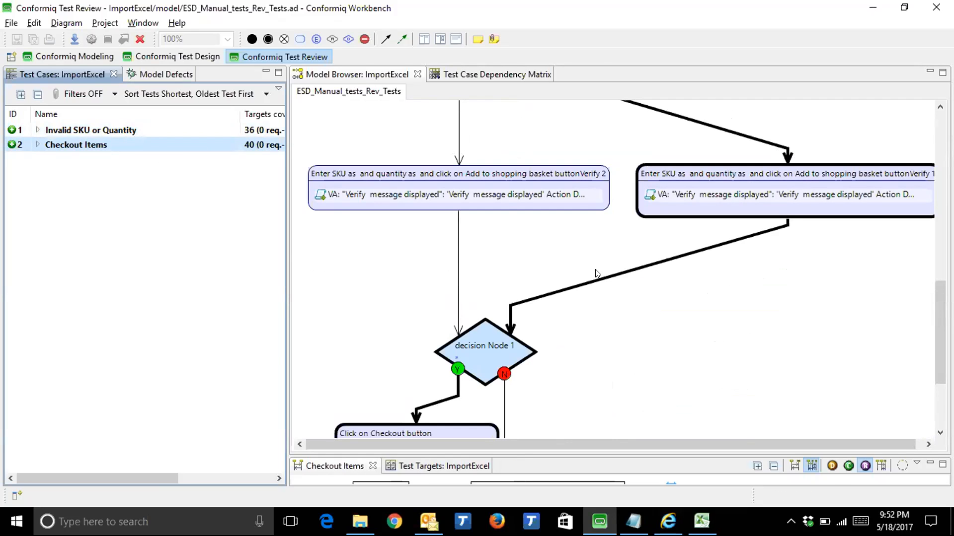
pyautogui.scroll(-3, 596, 273)
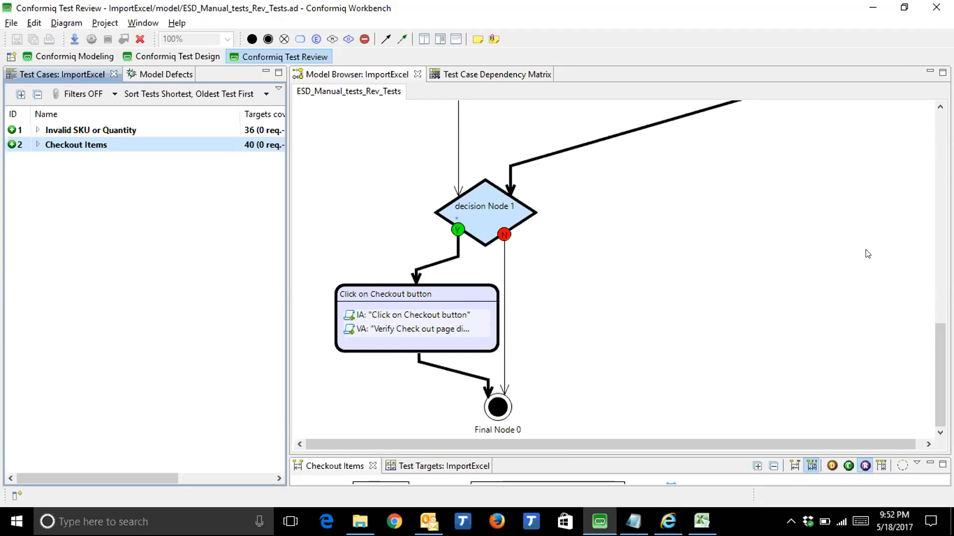
# Return to Conformiq Modeling and examine the precondition and parameters of the first "Enter SKU as and quantity as" input action.
pyautogui.click(88, 57)
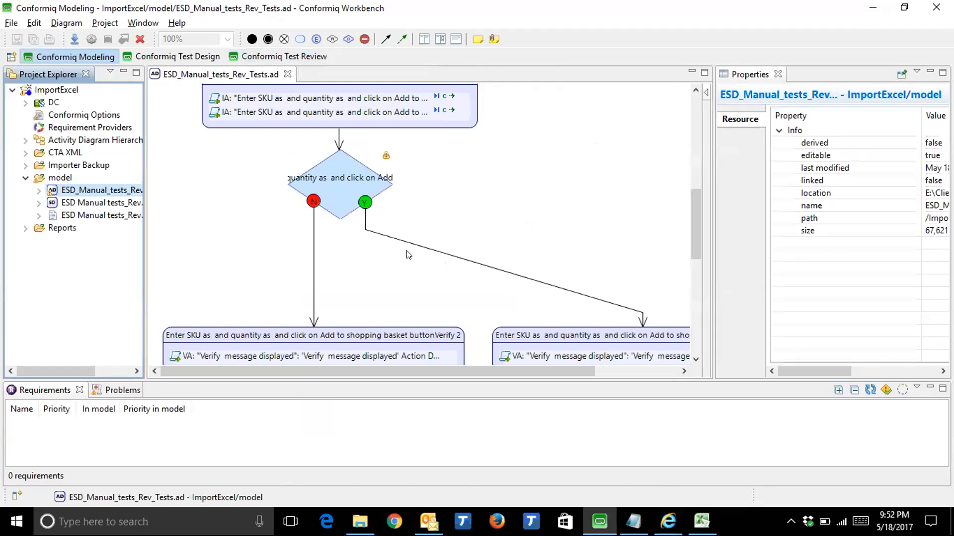
pyautogui.scroll(-5, 422, 261)
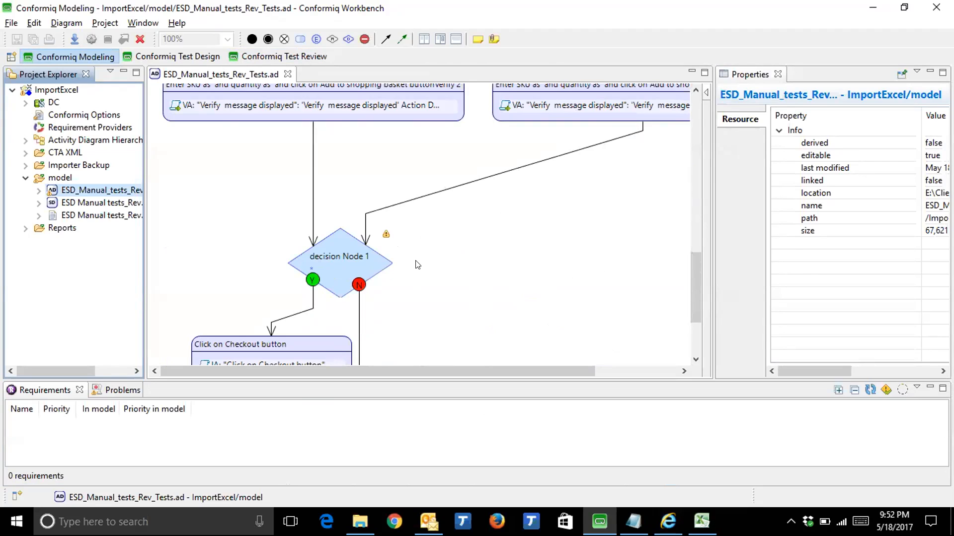
pyautogui.scroll(-3, 417, 265)
pyautogui.scroll(1, 417, 264)
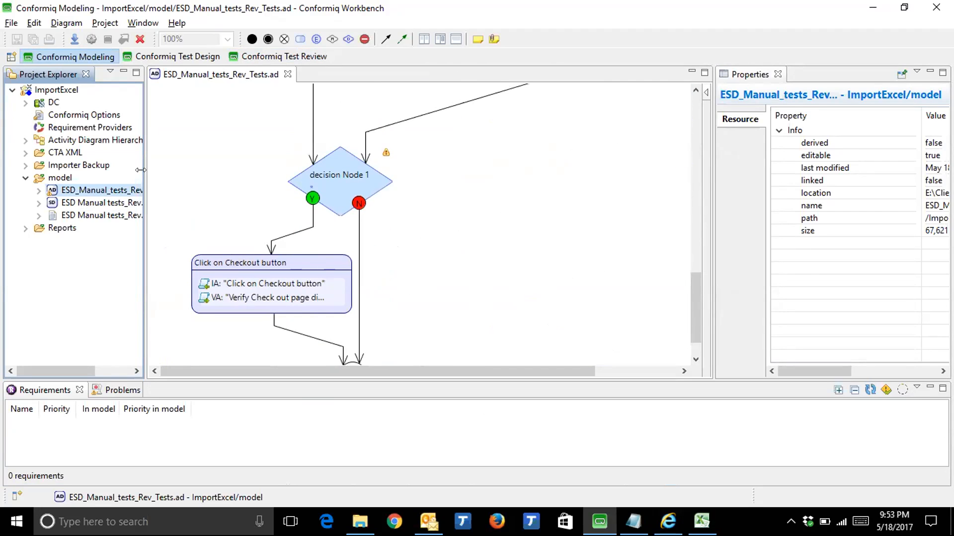
pyautogui.moveTo(147, 172); pyautogui.dragTo(173, 174)
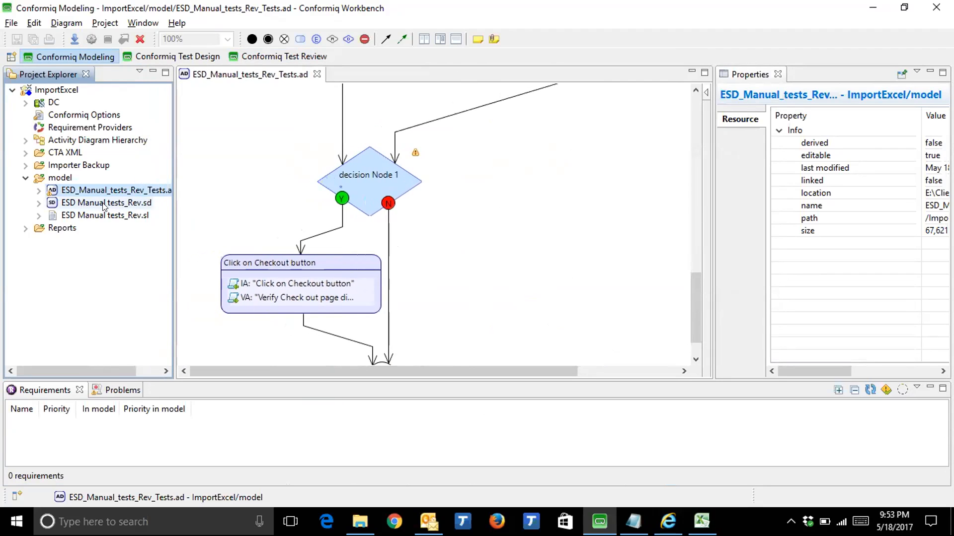
pyautogui.scroll(10, 458, 279)
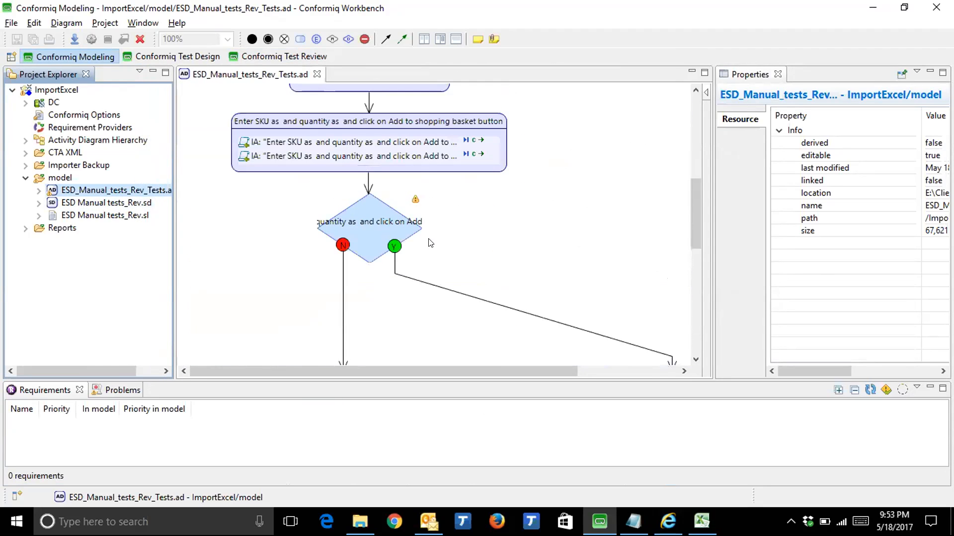
pyautogui.click(374, 143)
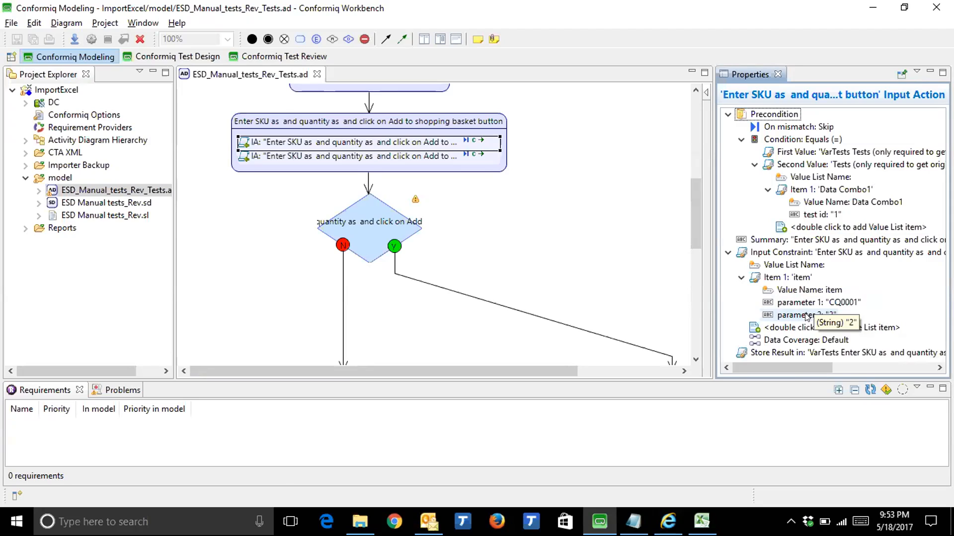
# In ESD Manual tests_Rev.sd, add a primitive String field named Price to the Enter SKU and quantity custom action and save the diagram.
pyautogui.doubleClick(131, 208)
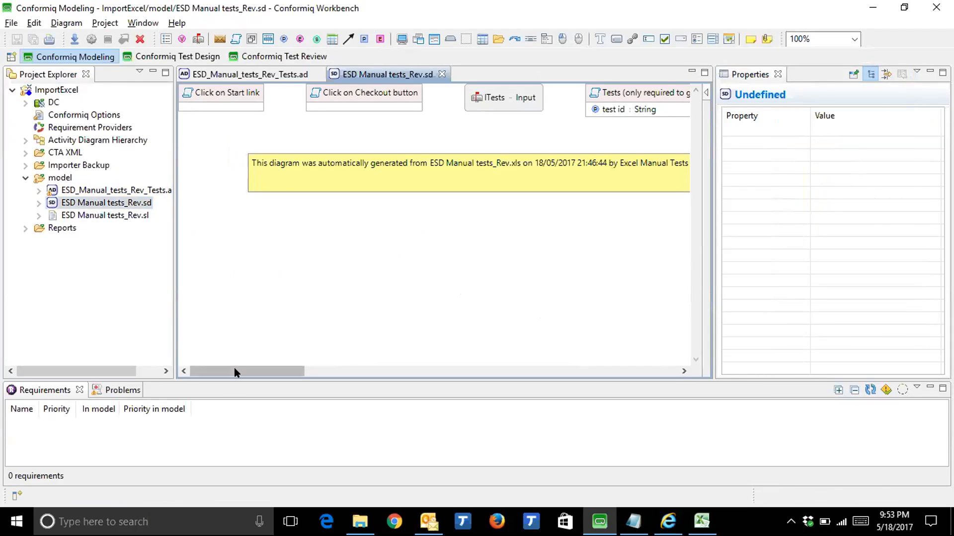
pyautogui.moveTo(235, 372); pyautogui.dragTo(418, 384)
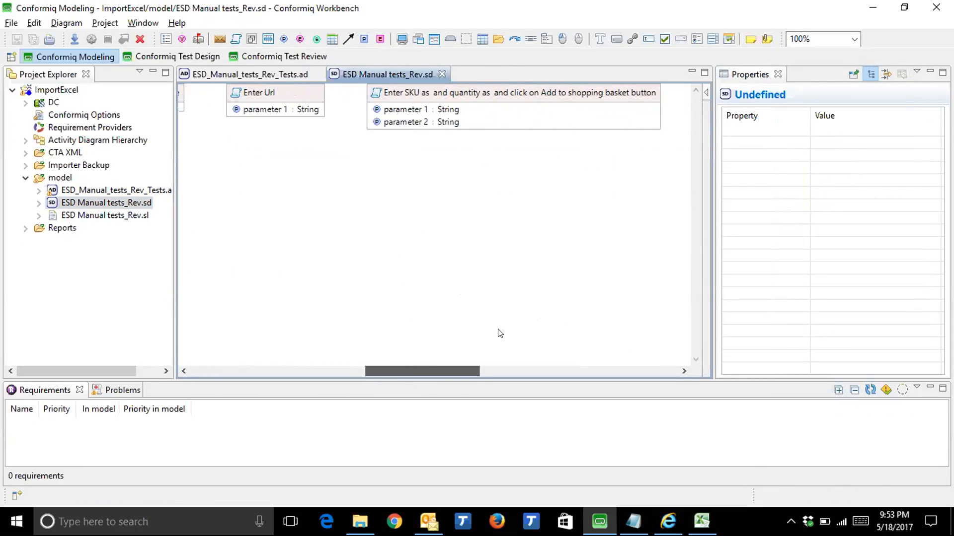
pyautogui.click(498, 93)
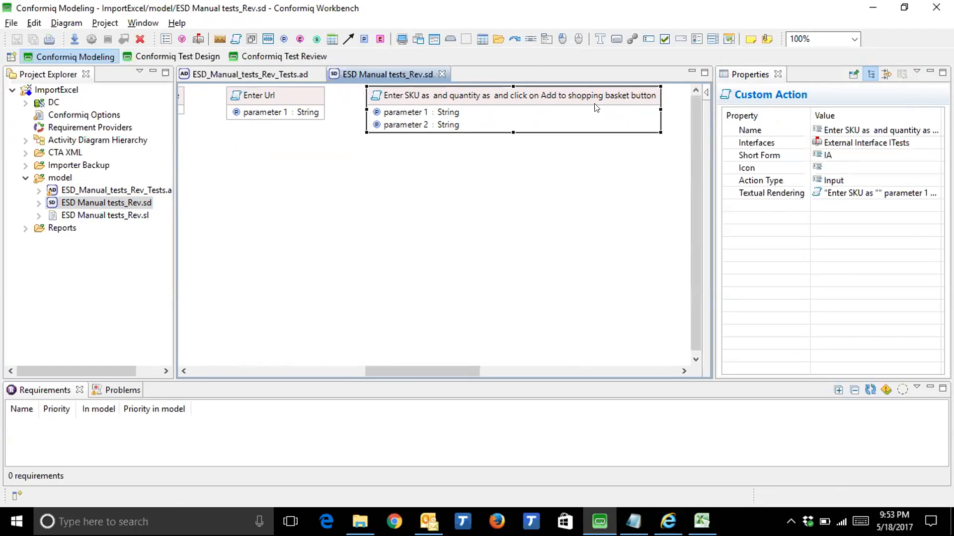
pyautogui.moveTo(614, 85)
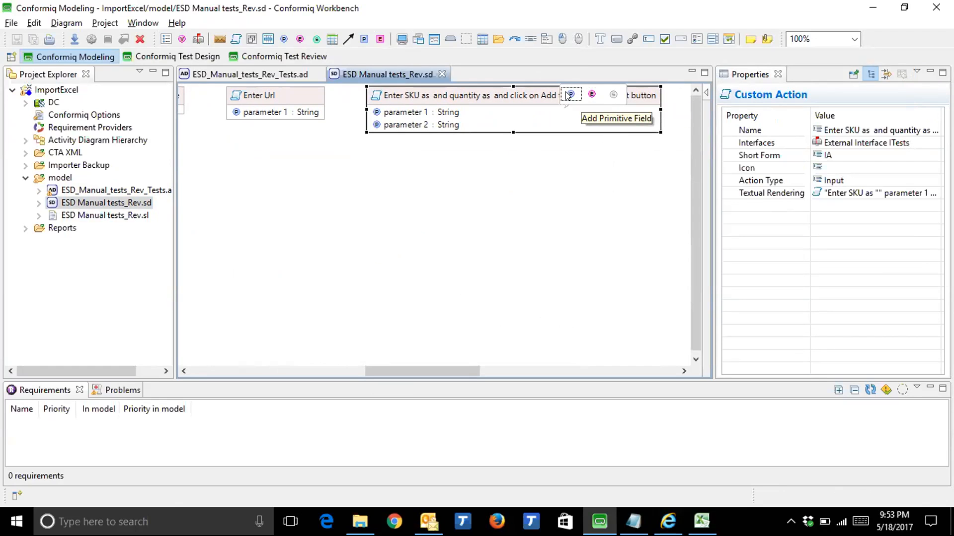
pyautogui.click(583, 95)
pyautogui.write('Price')
pyautogui.press('Return')
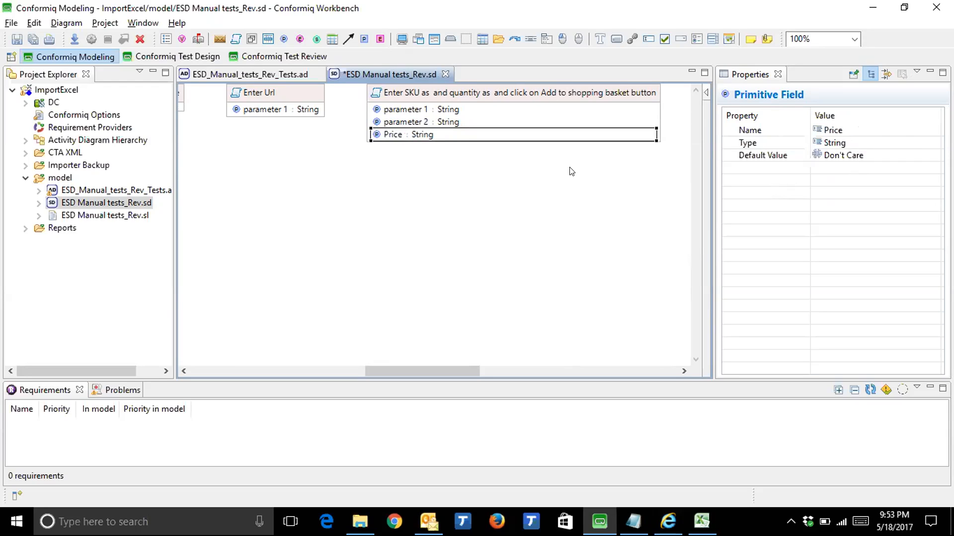
pyautogui.hotkey('ctrl', 's')
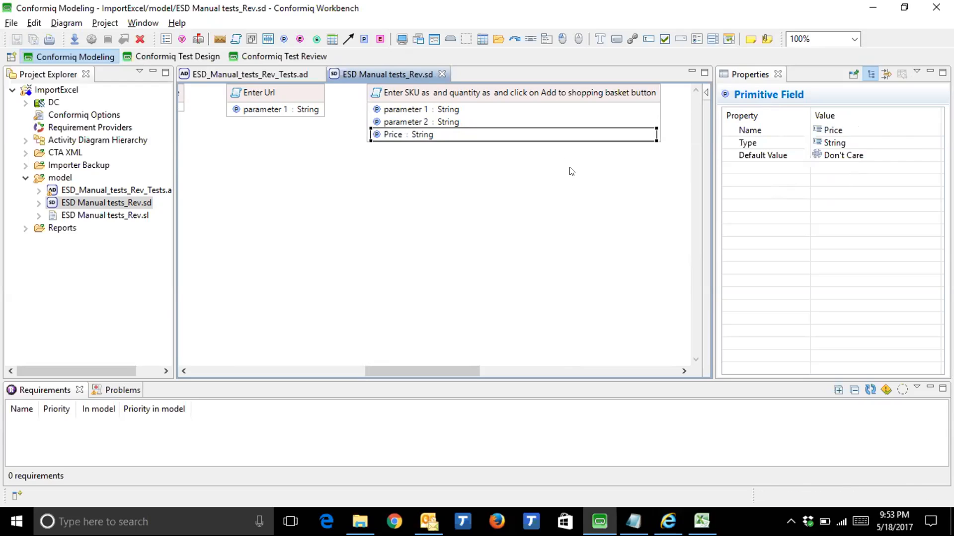
# Display the project's problems, expand the Activity Diagram Modeling errors and widen their descriptions, with ESD_Manual_tests_Rev_Tests.ad in view.
pyautogui.click(119, 390)
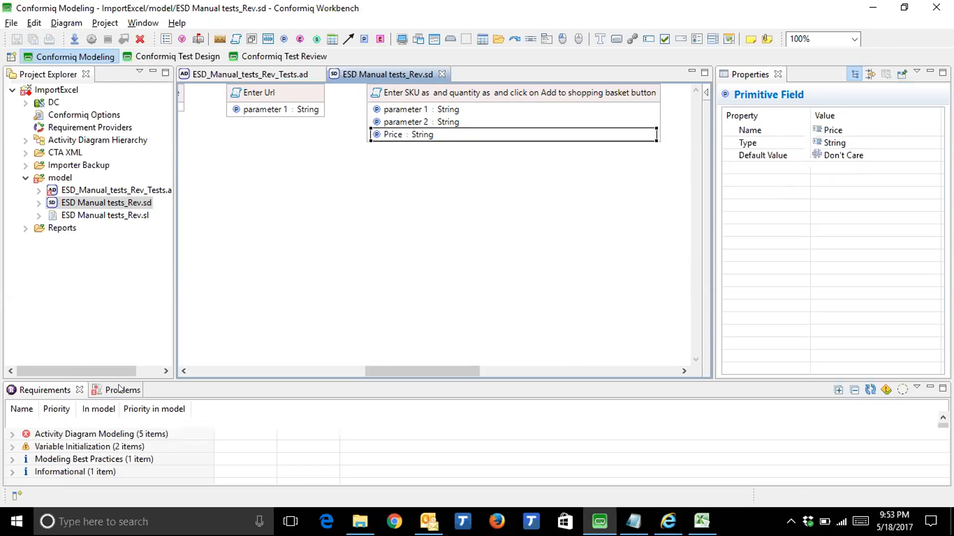
pyautogui.click(271, 75)
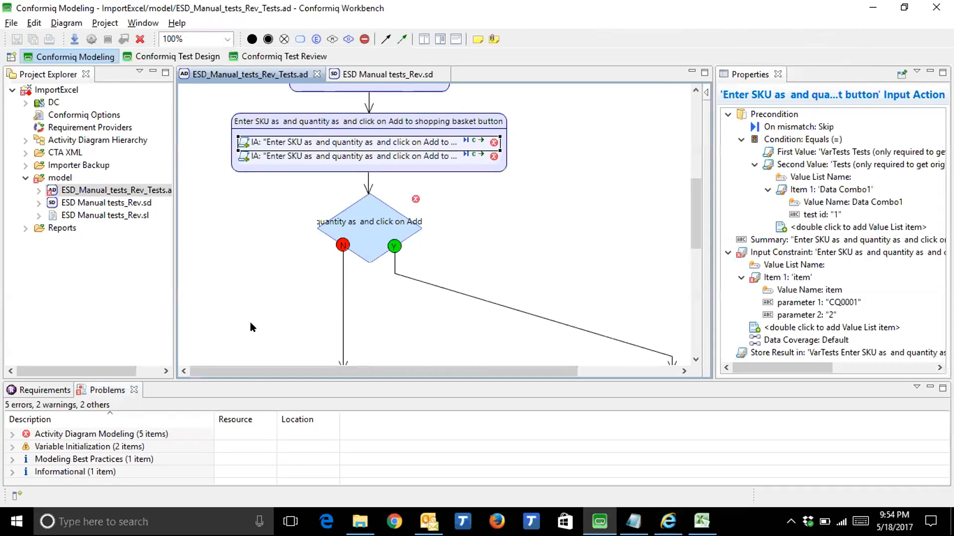
pyautogui.moveTo(255, 379); pyautogui.dragTo(255, 339)
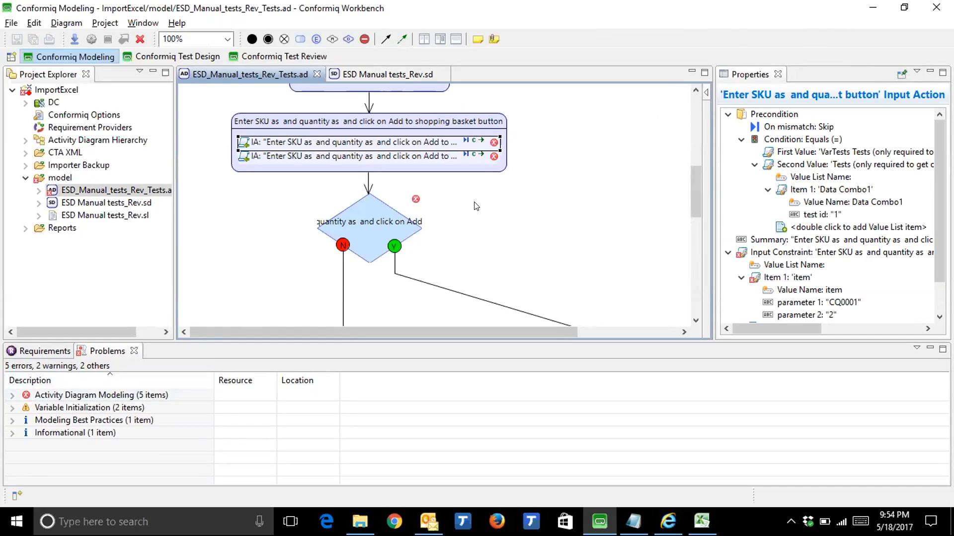
pyautogui.moveTo(475, 206)
pyautogui.click(12, 395)
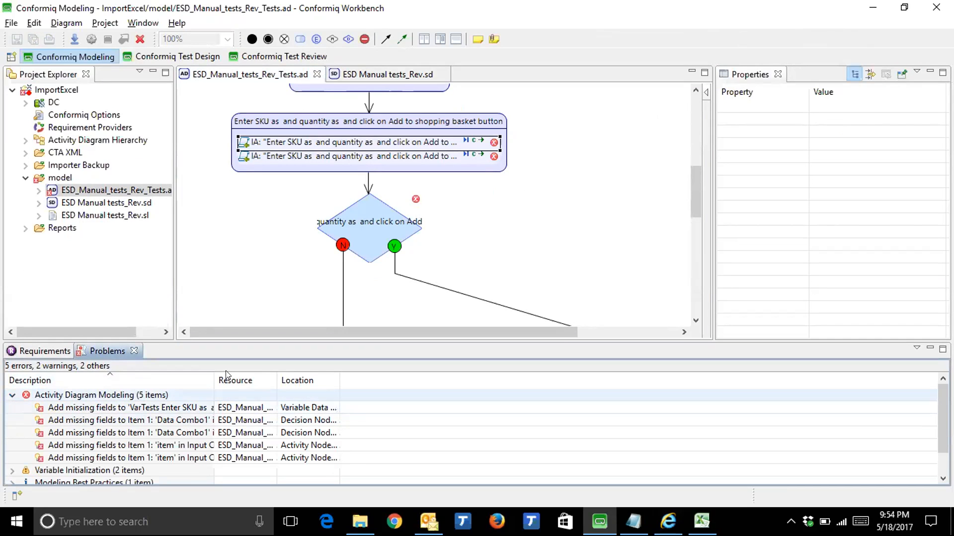
pyautogui.moveTo(214, 380); pyautogui.dragTo(430, 379)
# Apply the Add Missing Fields quick fix to all the missing Price field errors in ESD_Manual_tests_Rev_Tests.ad.
pyautogui.click(374, 411)
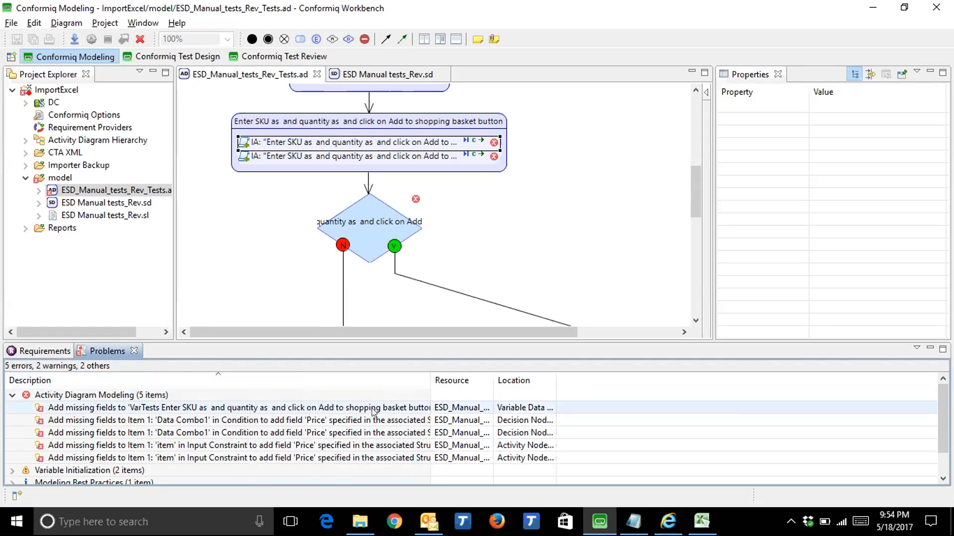
pyautogui.click(373, 409)
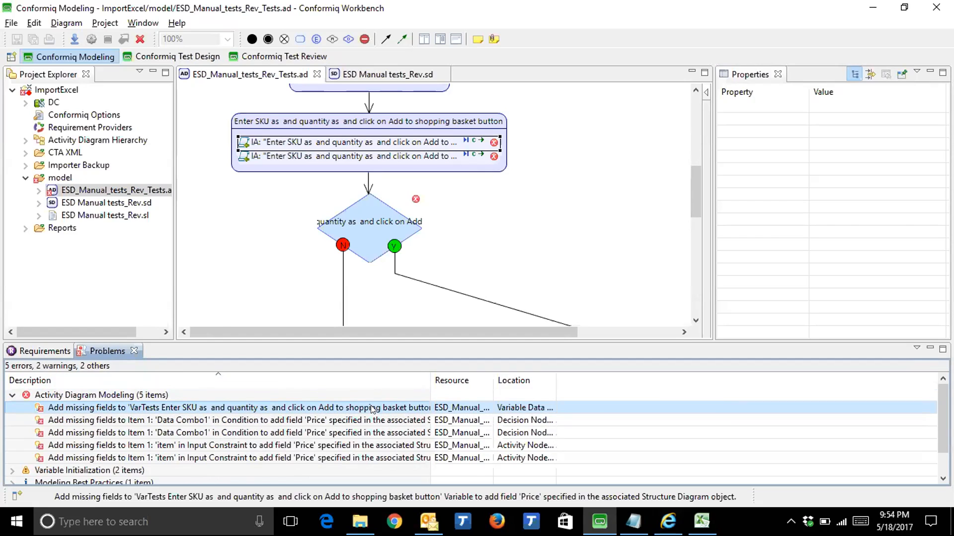
pyautogui.rightClick(372, 408)
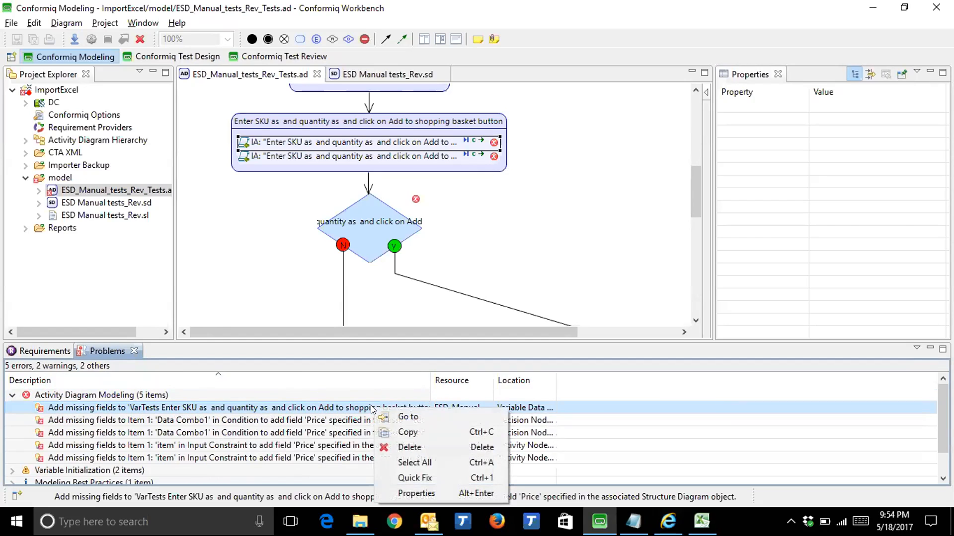
pyautogui.click(409, 479)
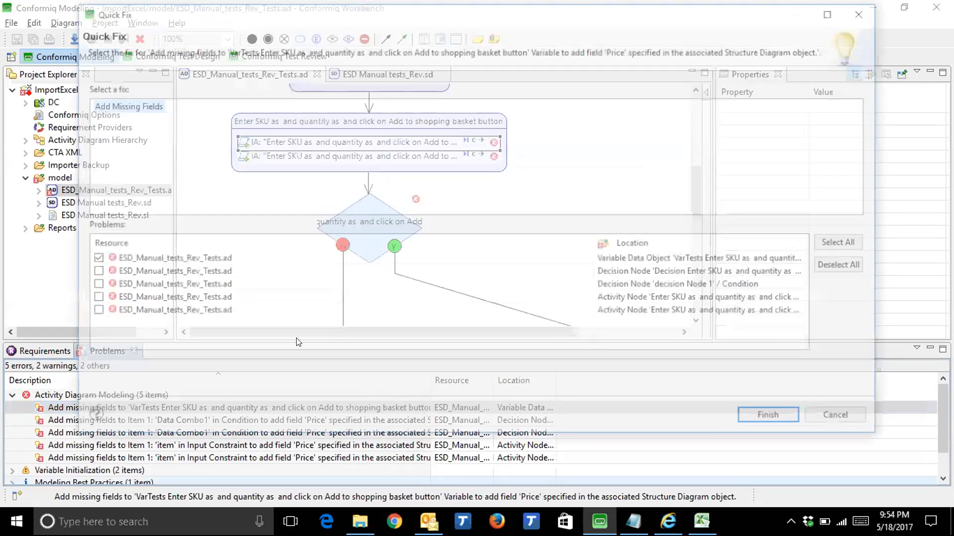
pyautogui.click(838, 242)
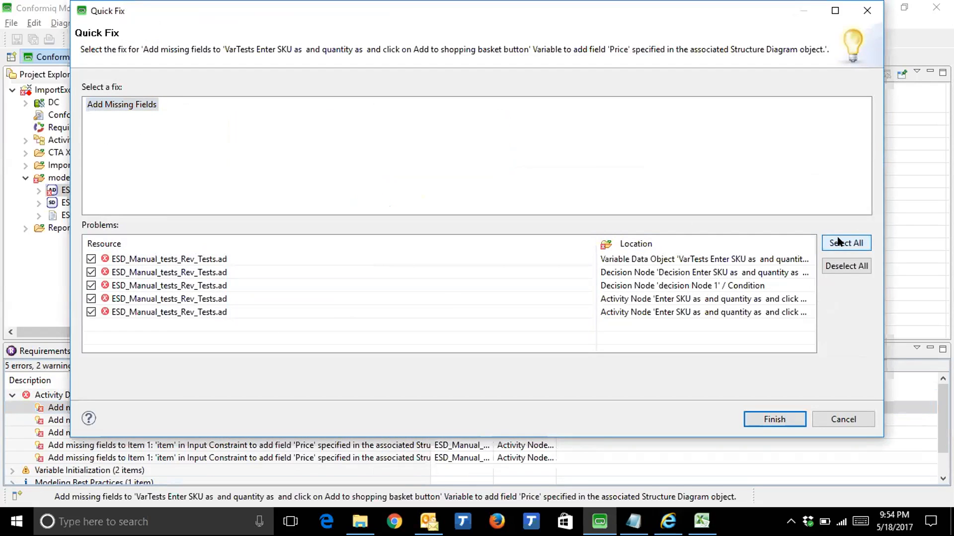
pyautogui.click(776, 418)
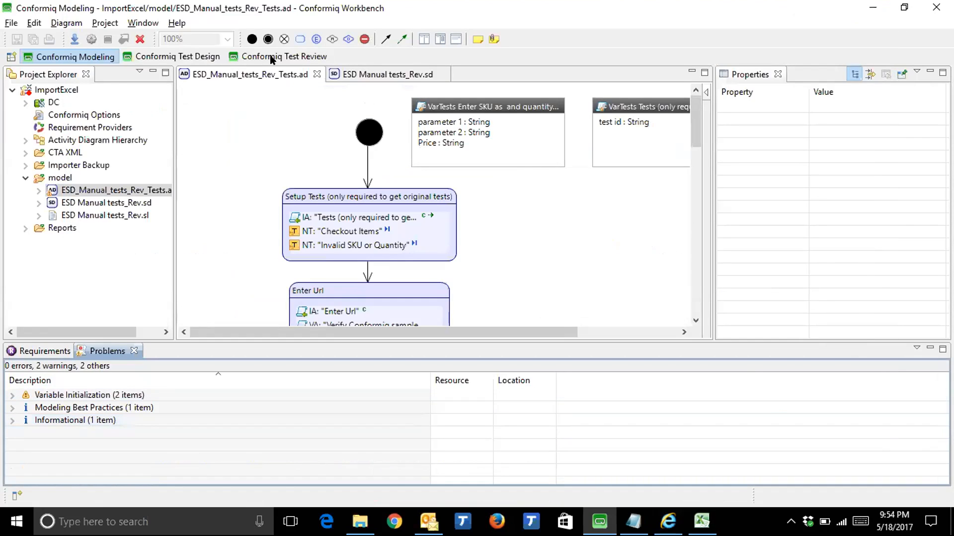
pyautogui.scroll(-3, 396, 217)
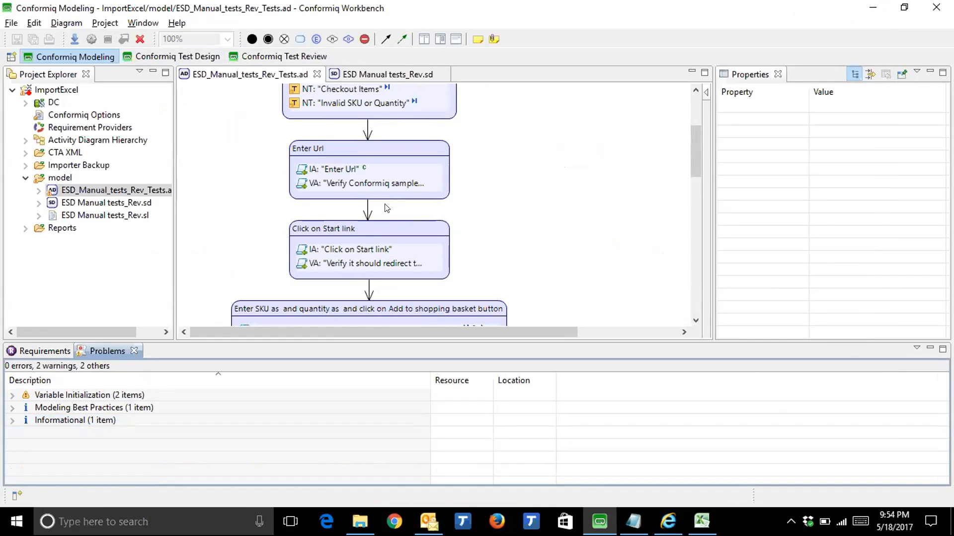
# Set Price to "100" in the input constraint of the first "Enter SKU as and quantity as" input action.
pyautogui.scroll(-2, 391, 240)
pyautogui.click(404, 225)
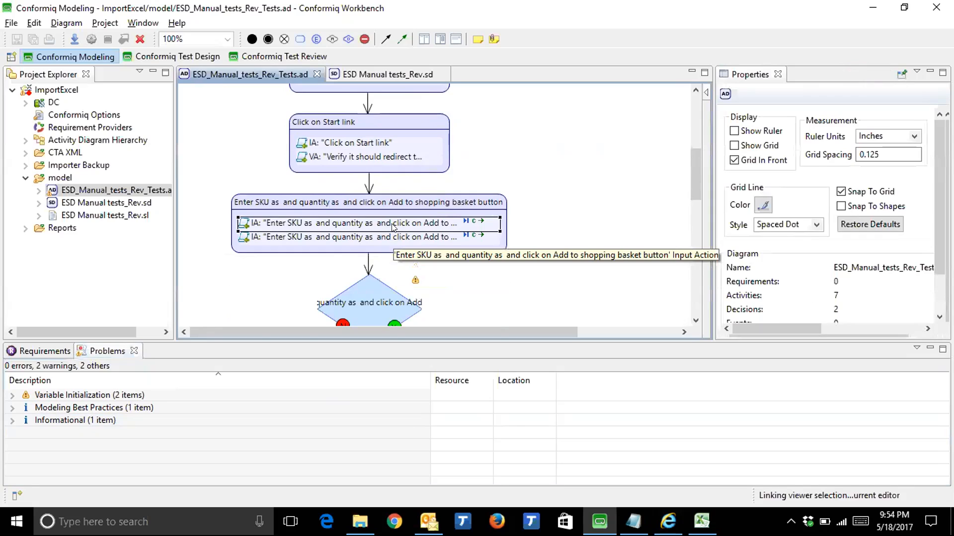
pyautogui.moveTo(936, 219); pyautogui.dragTo(936, 254)
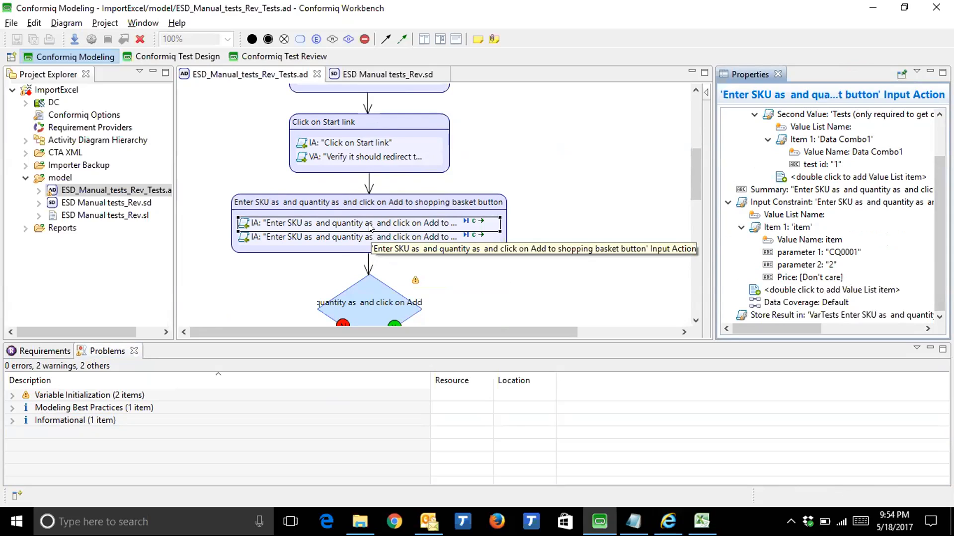
pyautogui.click(795, 278)
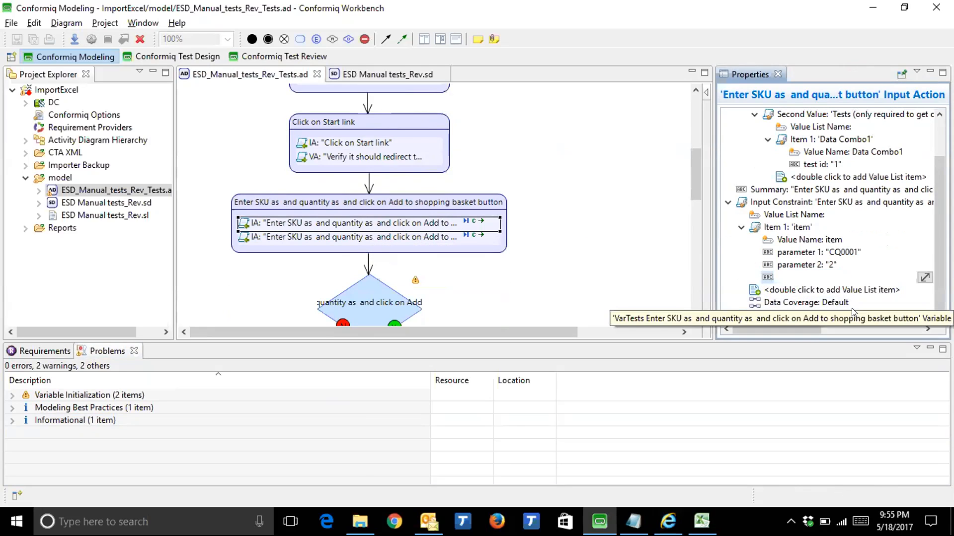
pyautogui.write('100')
pyautogui.press('Return')
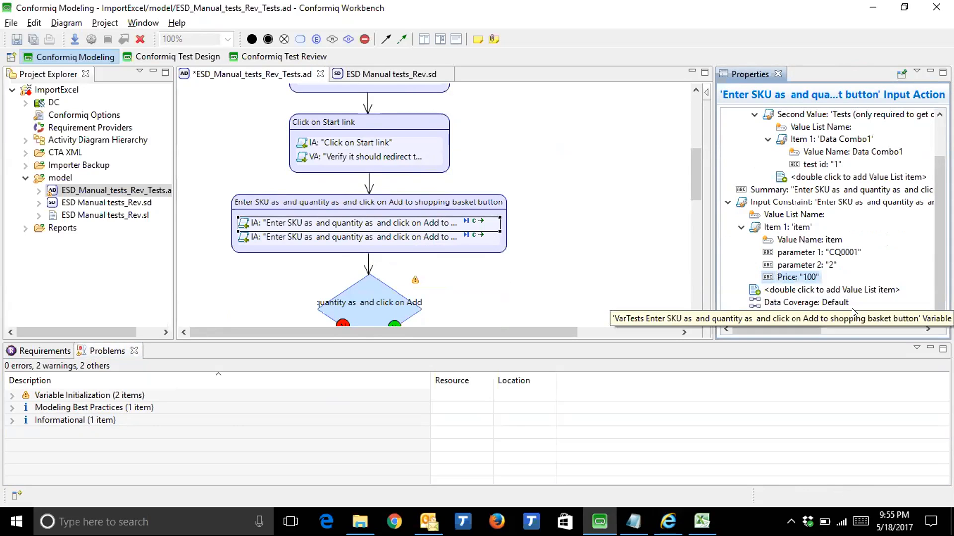
# Set Price to "150" in the input constraint of the second "Enter SKU as and quantity as" input action and save the diagram.
pyautogui.click(442, 238)
pyautogui.scroll(-3, 893, 256)
pyautogui.click(863, 277)
pyautogui.click(825, 277)
pyautogui.write('150')
pyautogui.press('Return')
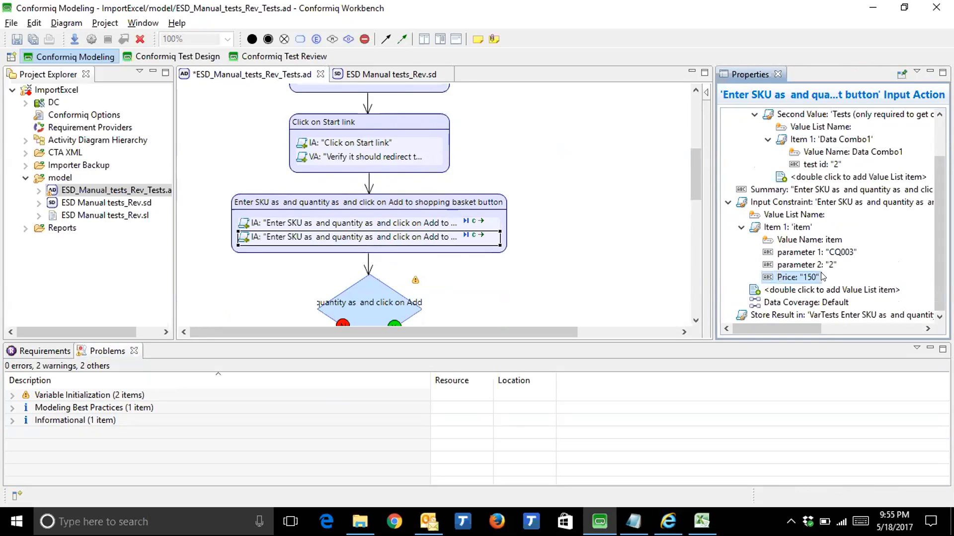
pyautogui.hotkey('ctrl', 's')
# Regenerate the ImportExcel test cases in Conformiq Test Design and bring up the resulting test list in Conformiq Test Review.
pyautogui.click(172, 57)
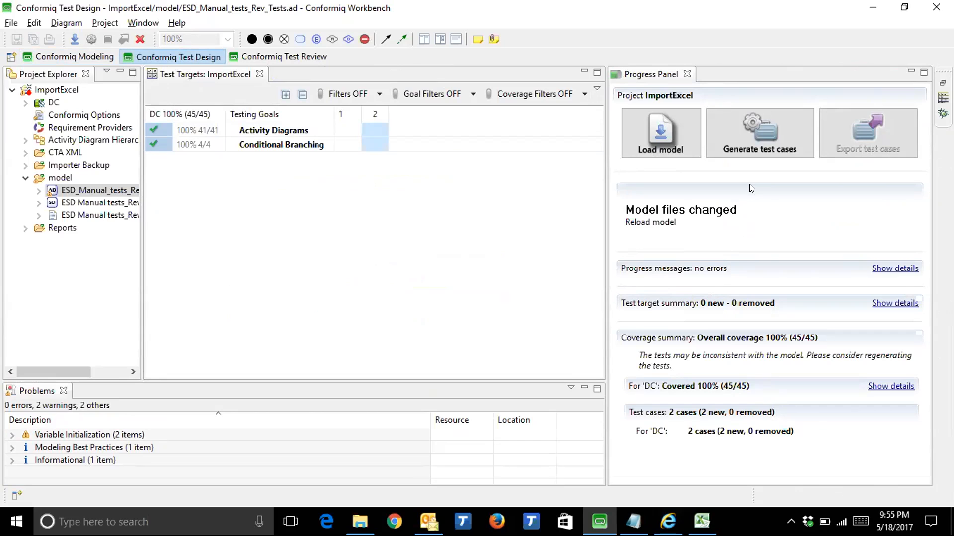
pyautogui.click(752, 134)
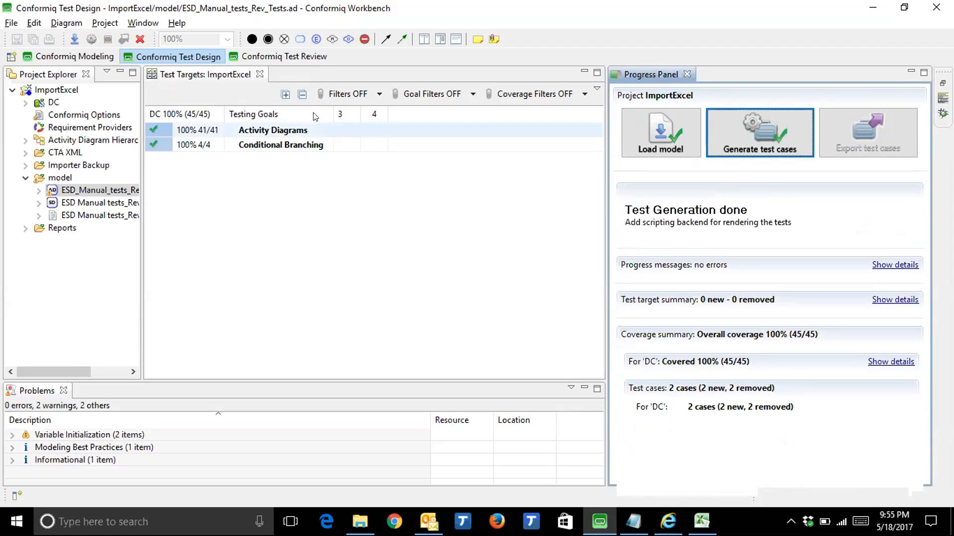
pyautogui.click(265, 57)
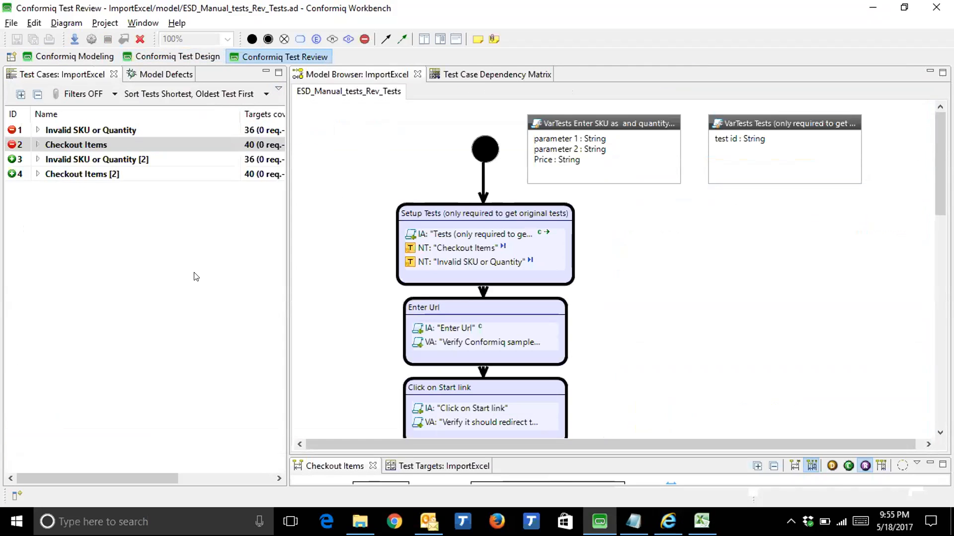
pyautogui.click(183, 297)
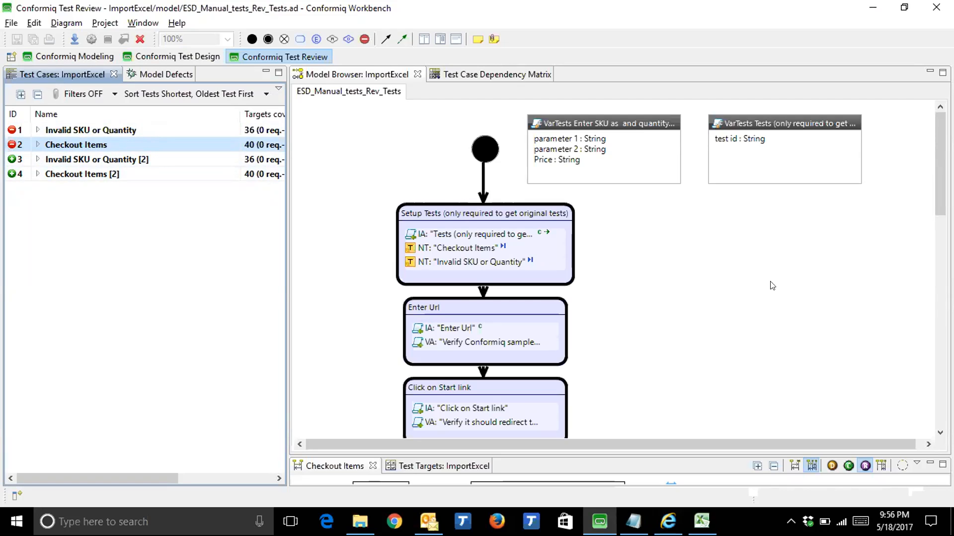
# Enlarge the test step view and examine the parameters of the Enter SKU and quantity input in the old Checkout Items test.
pyautogui.moveTo(884, 453); pyautogui.dragTo(851, 227)
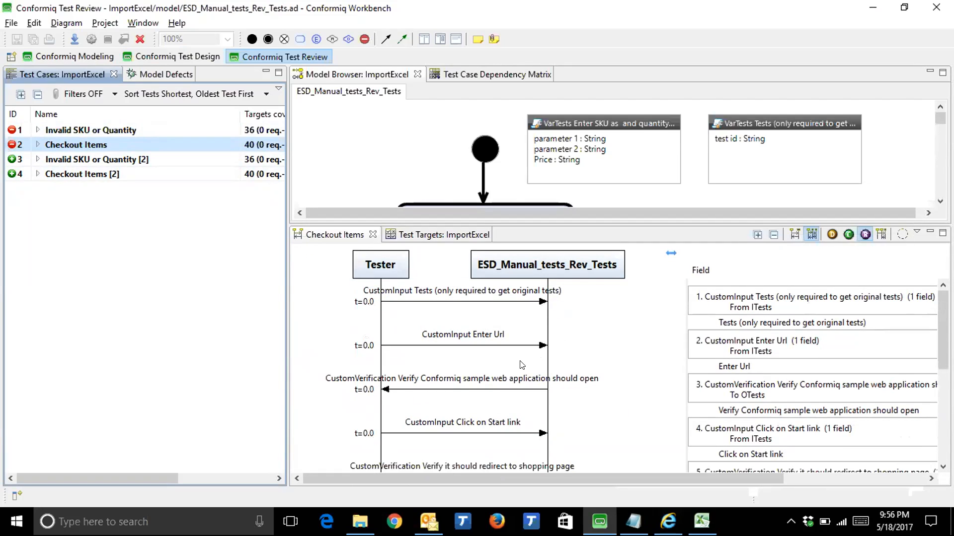
pyautogui.scroll(-3, 741, 471)
pyautogui.click(709, 439)
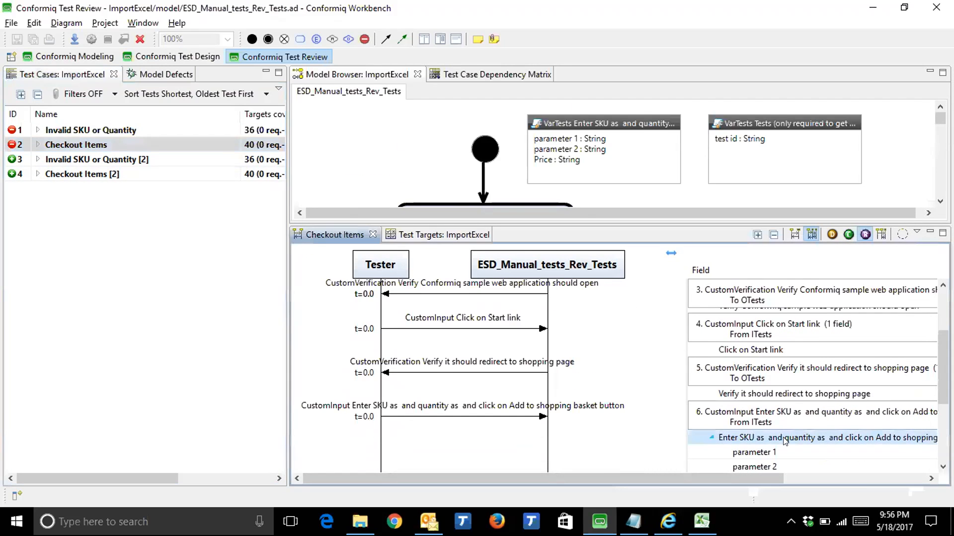
pyautogui.scroll(-3, 814, 397)
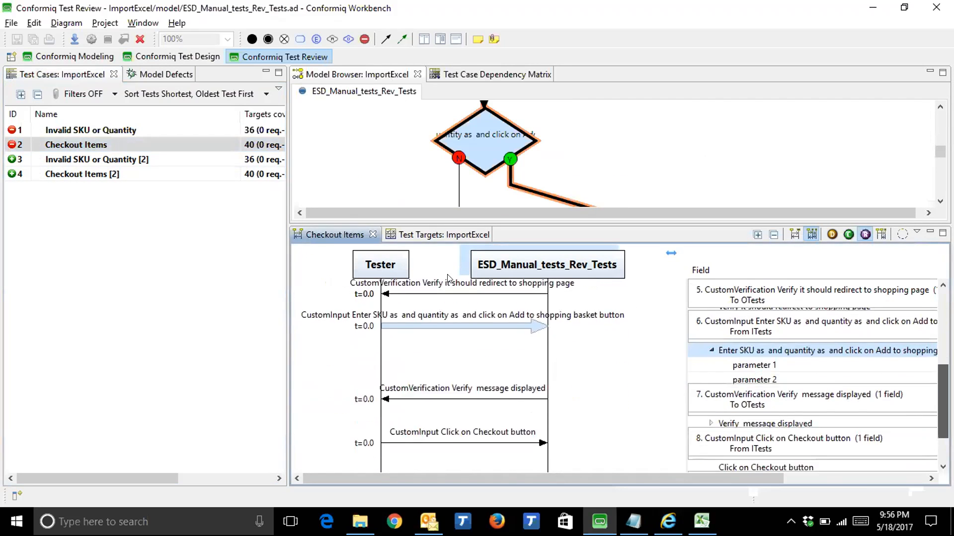
pyautogui.click(90, 144)
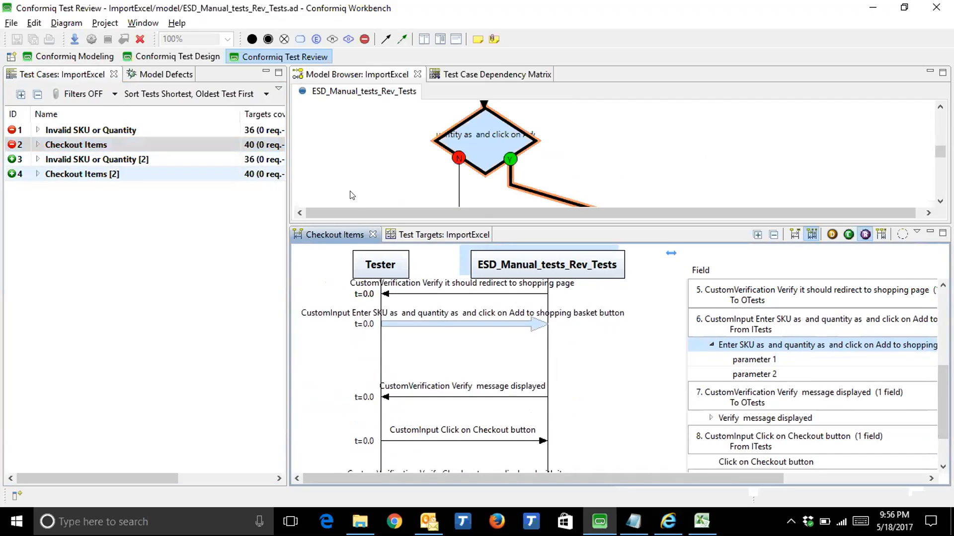
pyautogui.moveTo(355, 195); pyautogui.dragTo(351, 169)
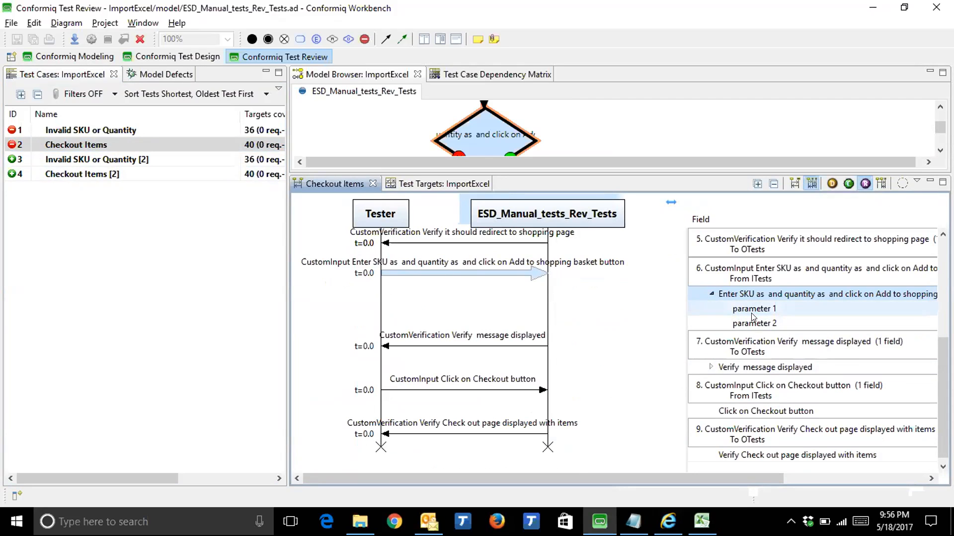
# Examine the Enter SKU and quantity input's parameters in the new Checkout Items [2] test and give the model diagram more room.
pyautogui.click(91, 174)
pyautogui.scroll(-3, 714, 335)
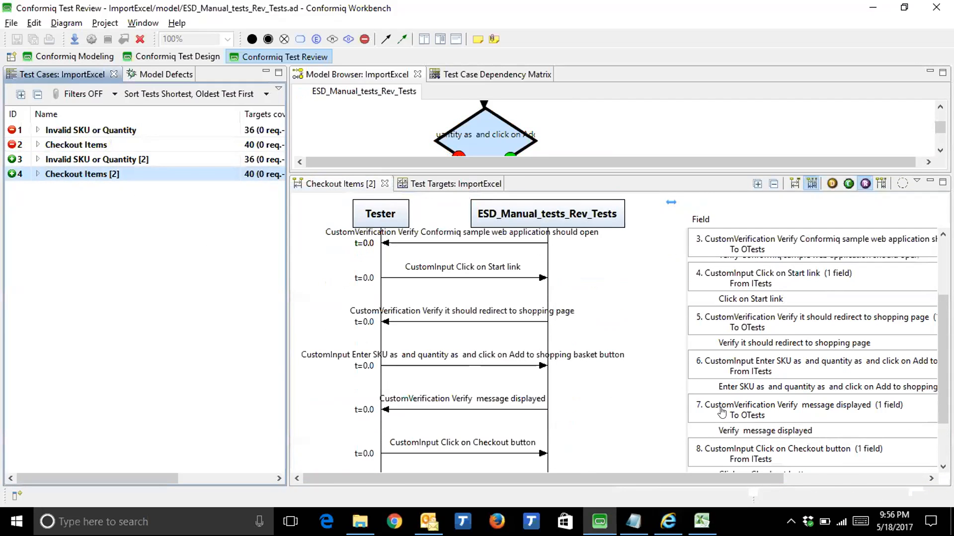
pyautogui.click(712, 387)
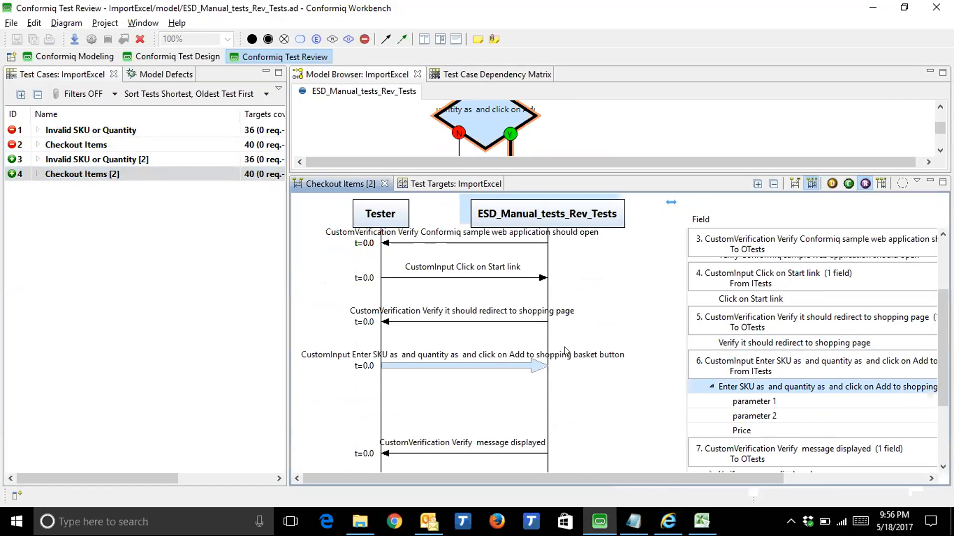
pyautogui.scroll(-3, 768, 392)
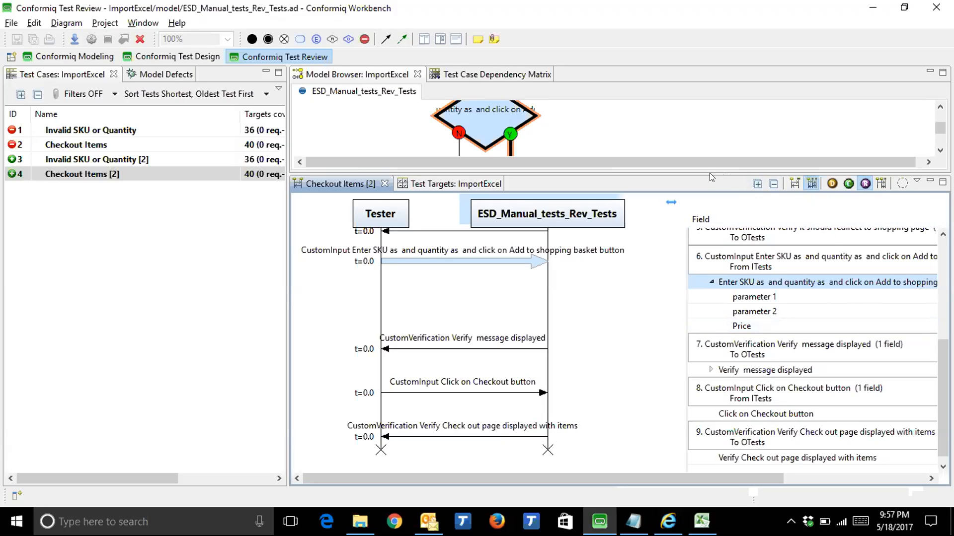
pyautogui.moveTo(709, 168); pyautogui.dragTo(709, 318)
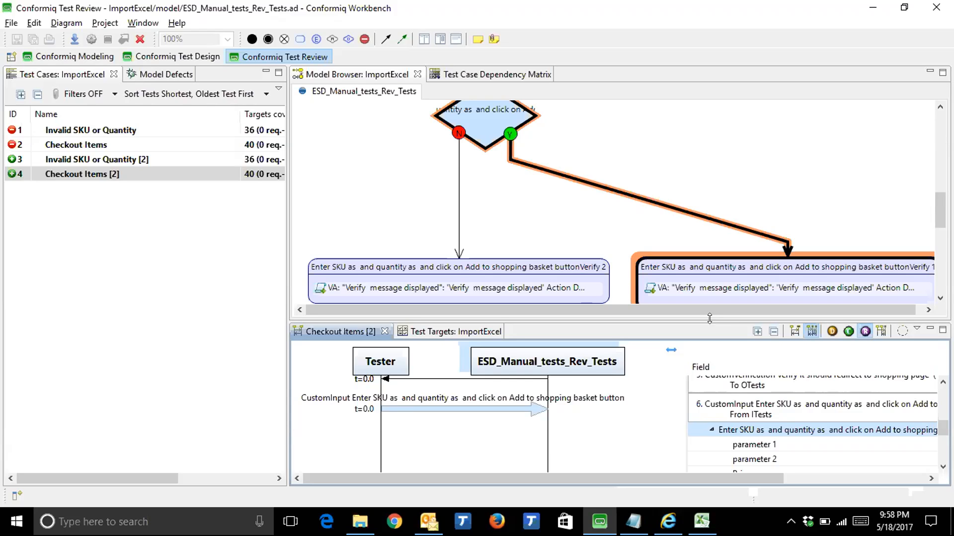
# In ESD Manual tests_Rev.sd, rename parameter 1 of the Enter SKU and quantity custom action as SKU.
pyautogui.click(61, 60)
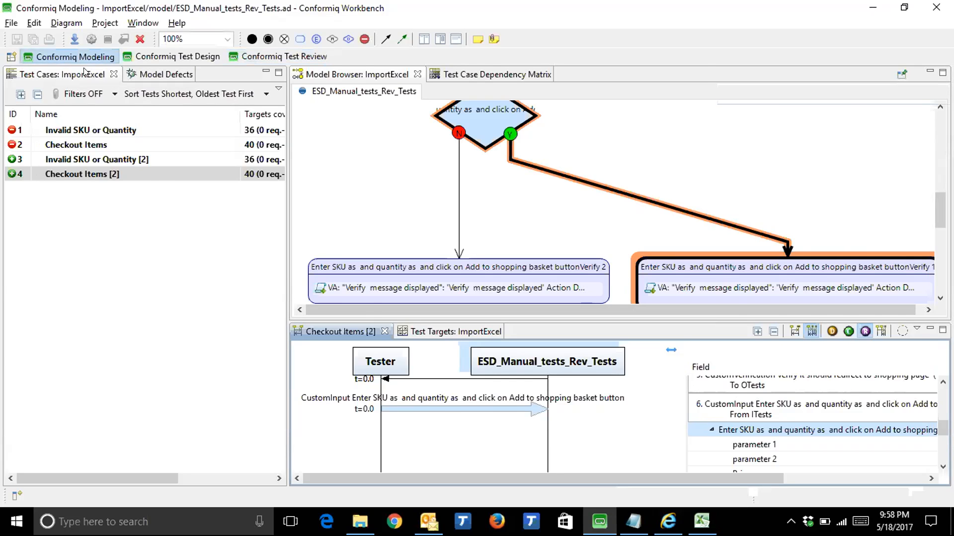
pyautogui.click(362, 74)
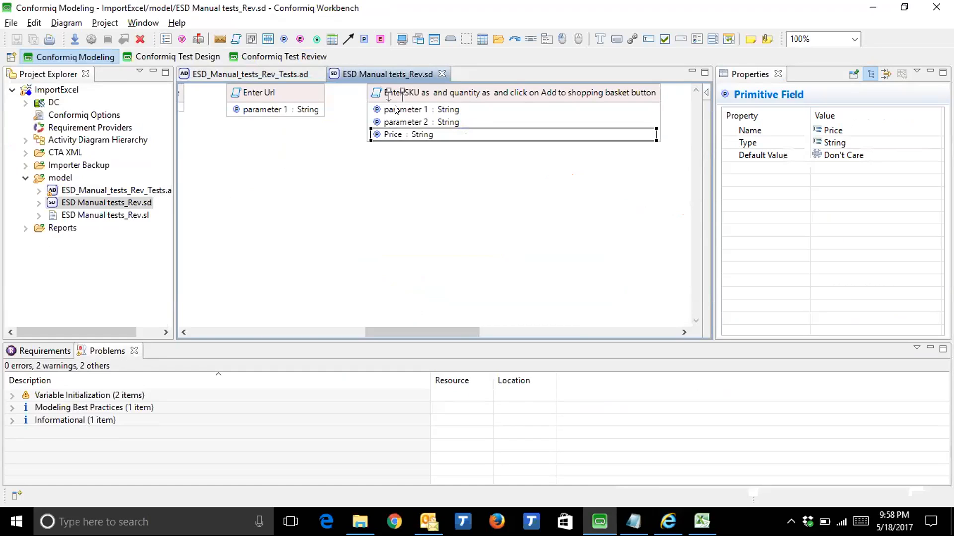
pyautogui.click(421, 110)
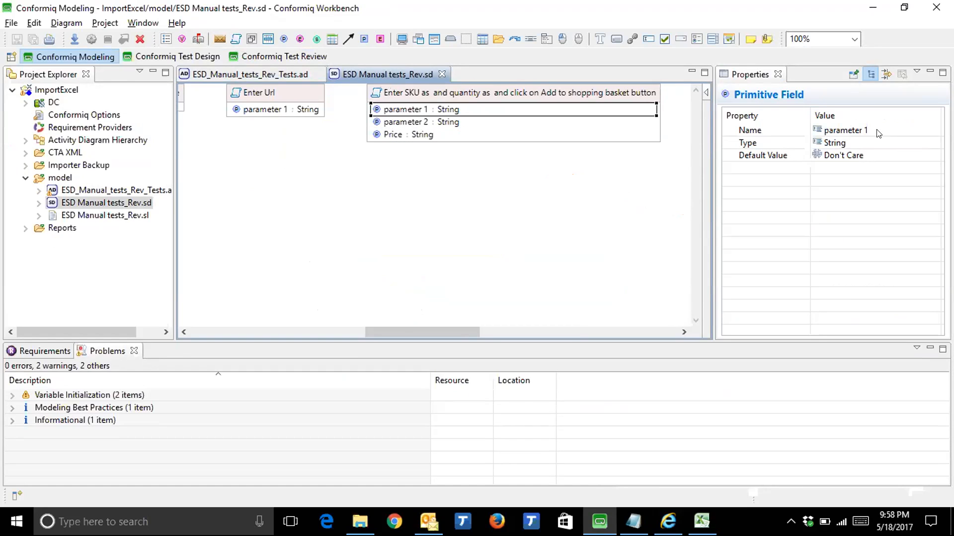
pyautogui.click(877, 134)
pyautogui.write('SKU')
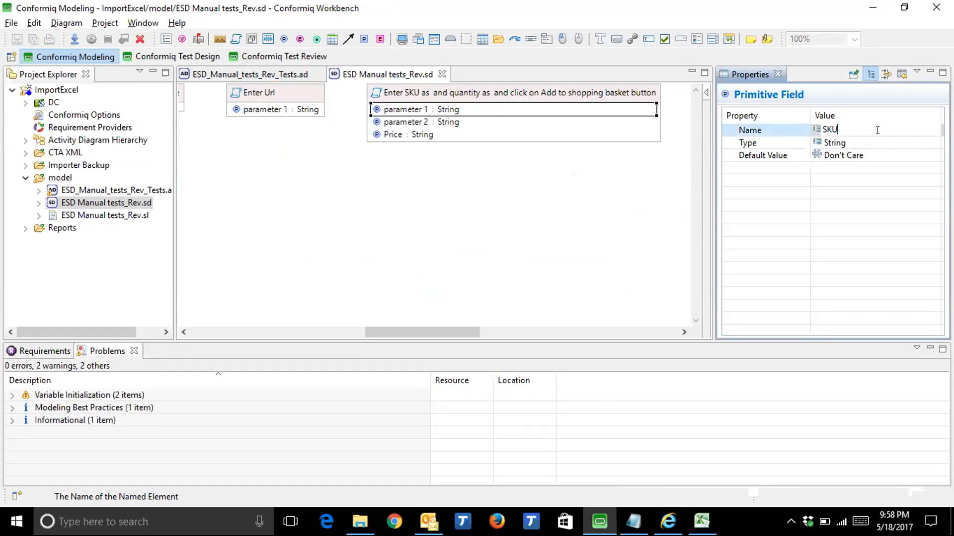
pyautogui.press('Return')
# Rename parameter 2 of the Enter SKU and quantity custom action as QTY and save the structure diagram.
pyautogui.click(455, 123)
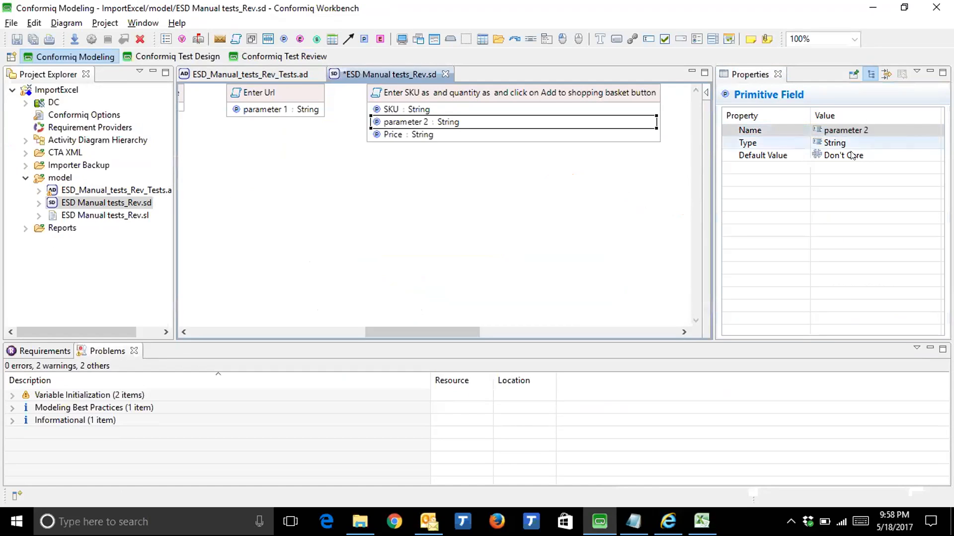
pyautogui.click(865, 131)
pyautogui.write('QTY')
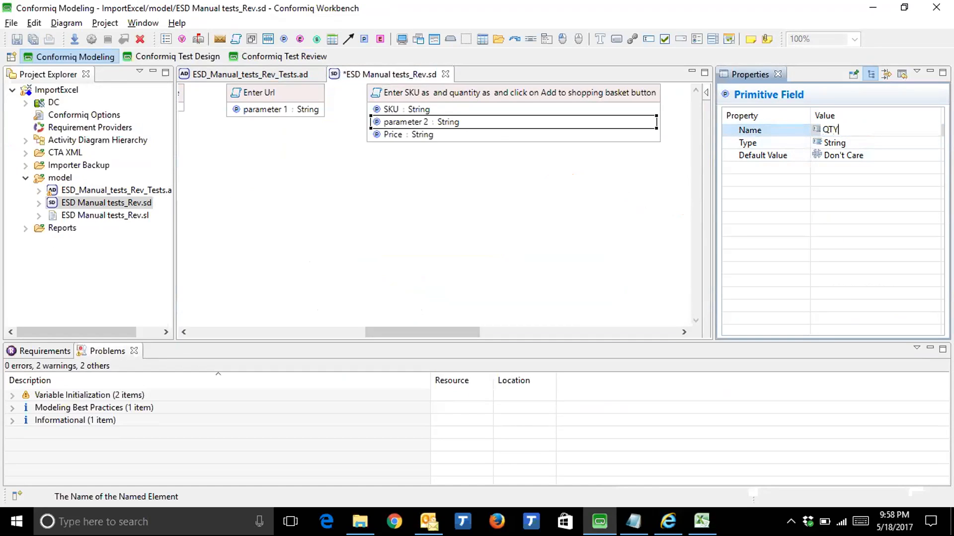
pyautogui.press('Return')
pyautogui.hotkey('ctrl', 's')
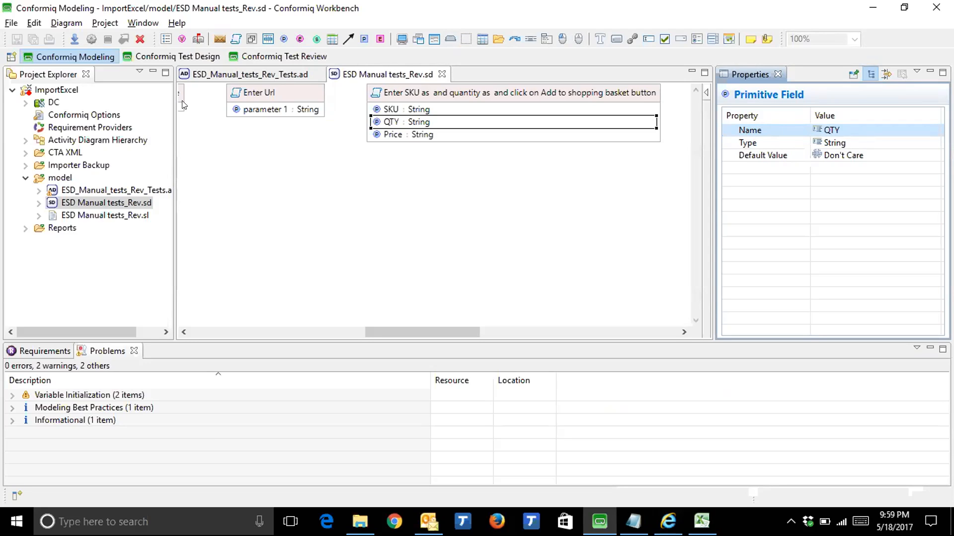
# Generate the test cases again with the renamed fields and return to the test list in Conformiq Test Review.
pyautogui.click(178, 56)
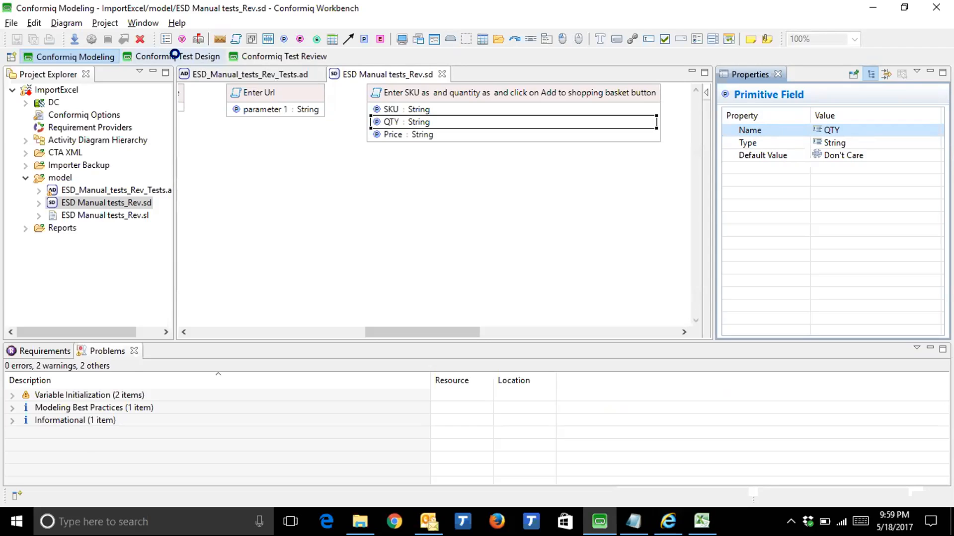
pyautogui.click(760, 149)
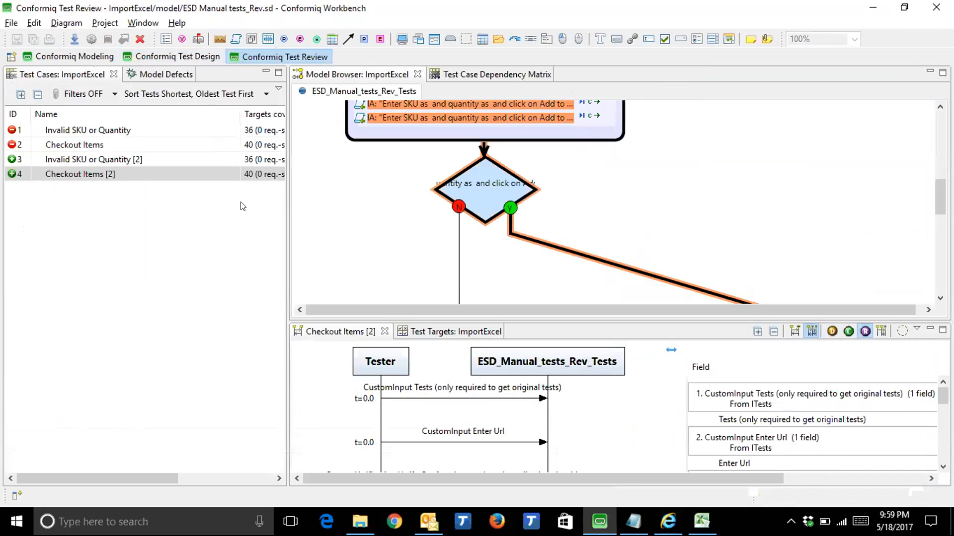
pyautogui.click(149, 209)
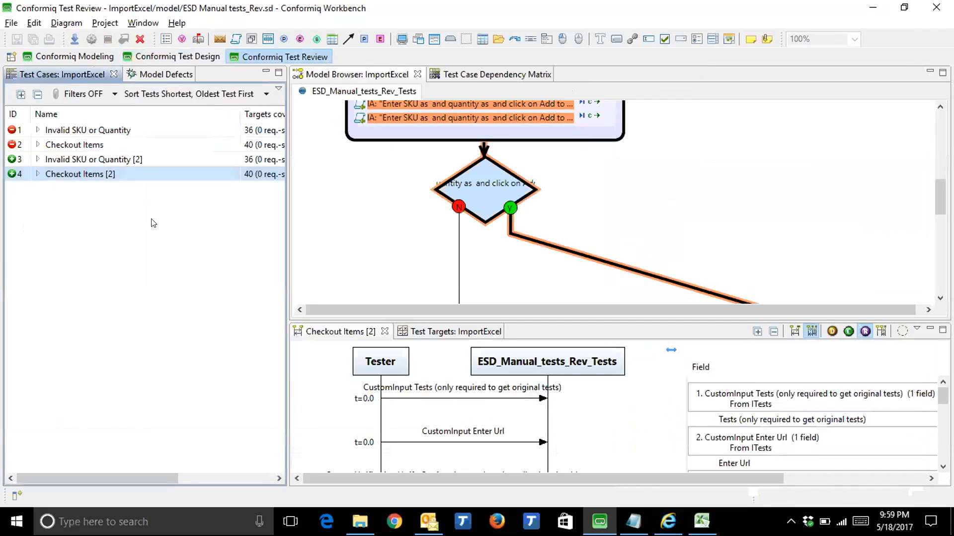
# Examine the fields of the Enter SKU and quantity input in the Invalid SKU or Quantity [2] test.
pyautogui.click(111, 162)
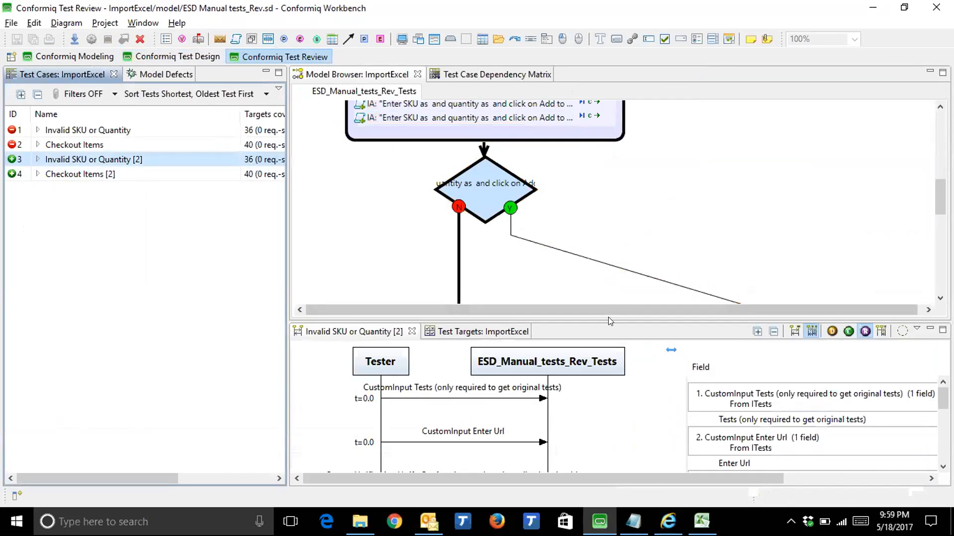
pyautogui.moveTo(608, 318); pyautogui.dragTo(596, 219)
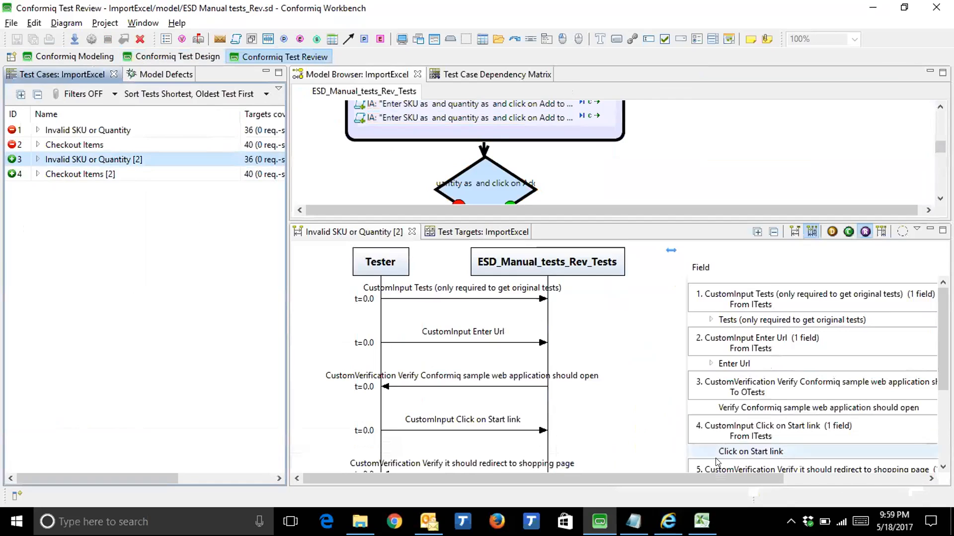
pyautogui.scroll(-3, 709, 445)
pyautogui.doubleClick(710, 435)
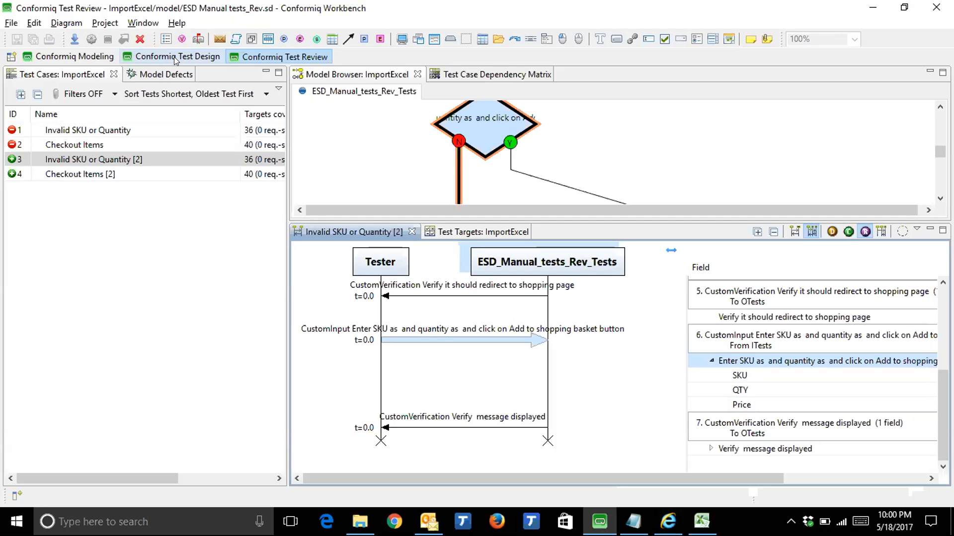
# Return to the ESD_Manual_tests_Rev_Tests activity diagram in Conformiq Modeling and examine its flow from Enter Url to the checkout step.
pyautogui.click(80, 57)
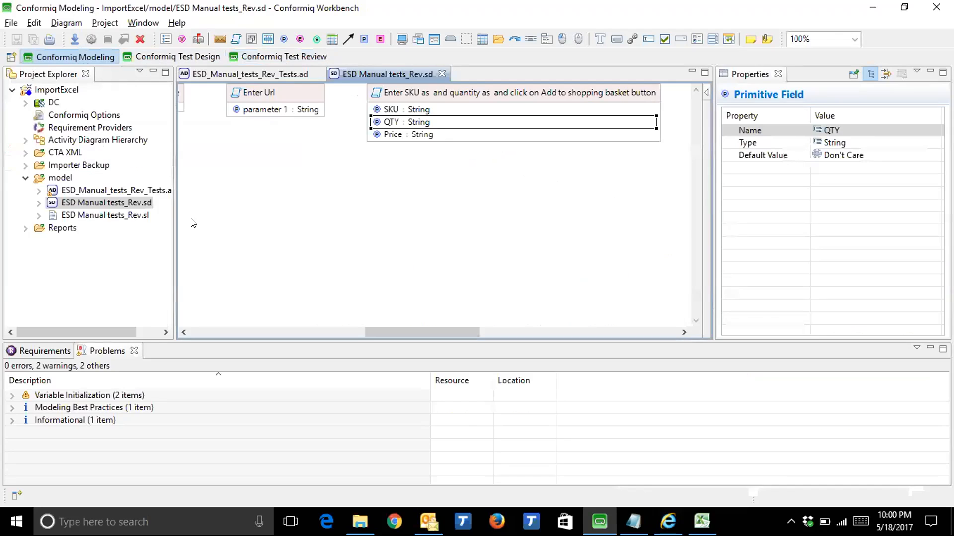
pyautogui.click(248, 74)
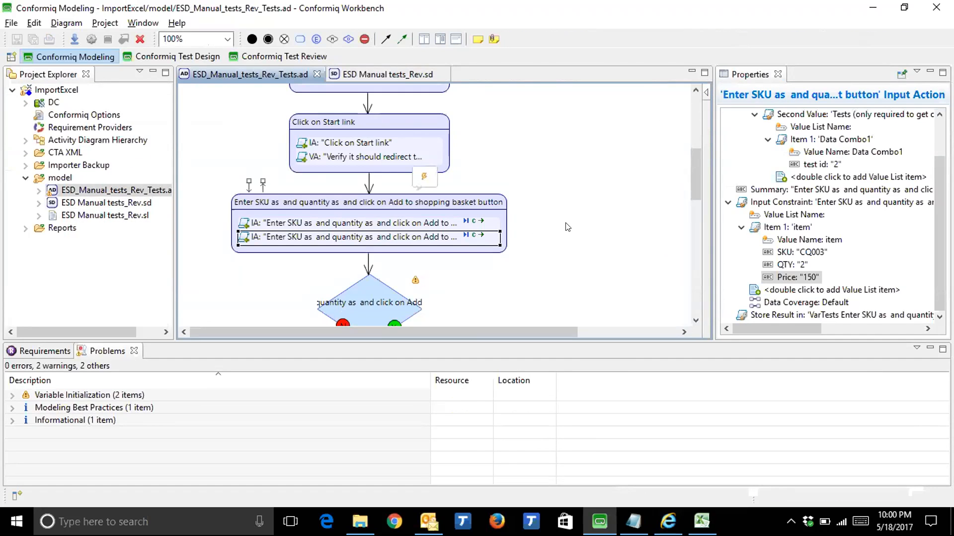
pyautogui.scroll(-3, 567, 227)
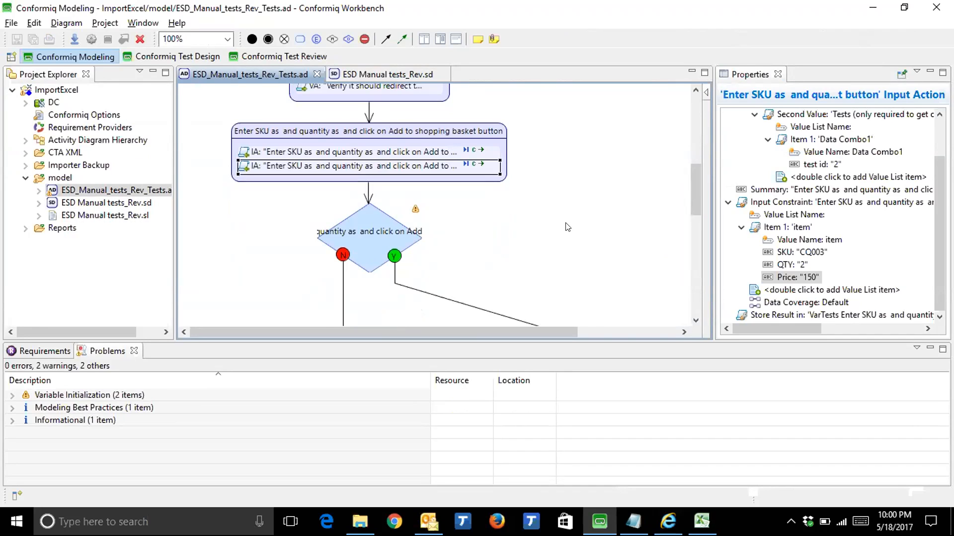
pyautogui.scroll(-6, 567, 227)
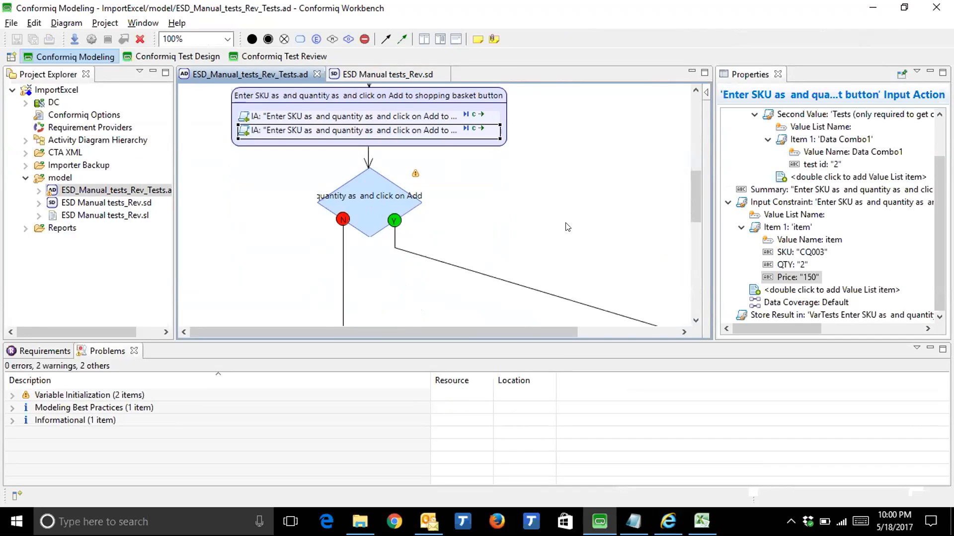
pyautogui.scroll(-3, 568, 227)
pyautogui.scroll(-9, 568, 227)
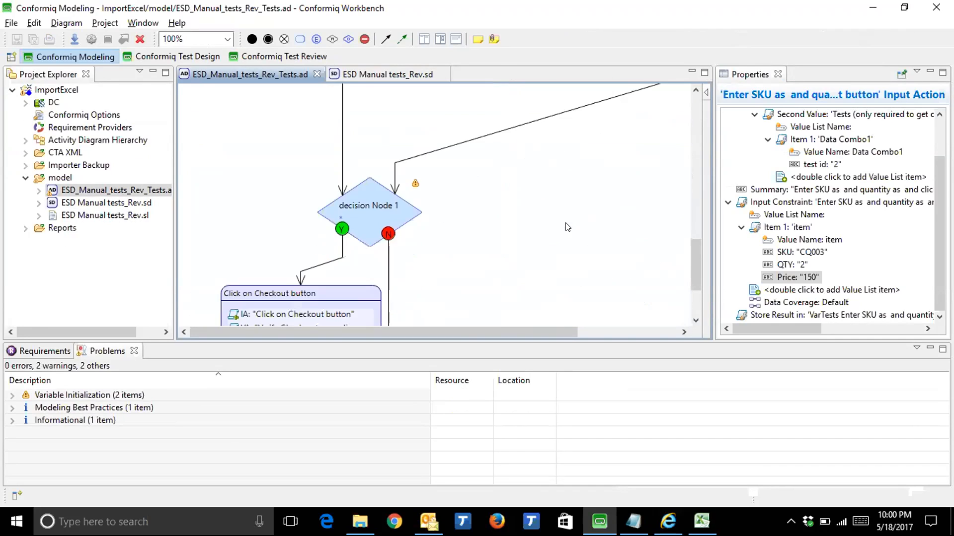
pyautogui.scroll(15, 568, 227)
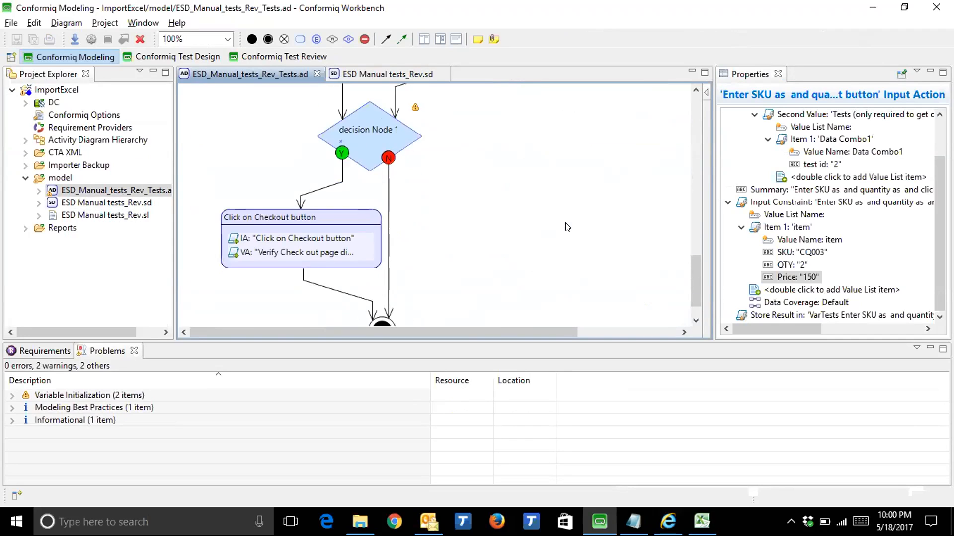
pyautogui.scroll(3, 567, 227)
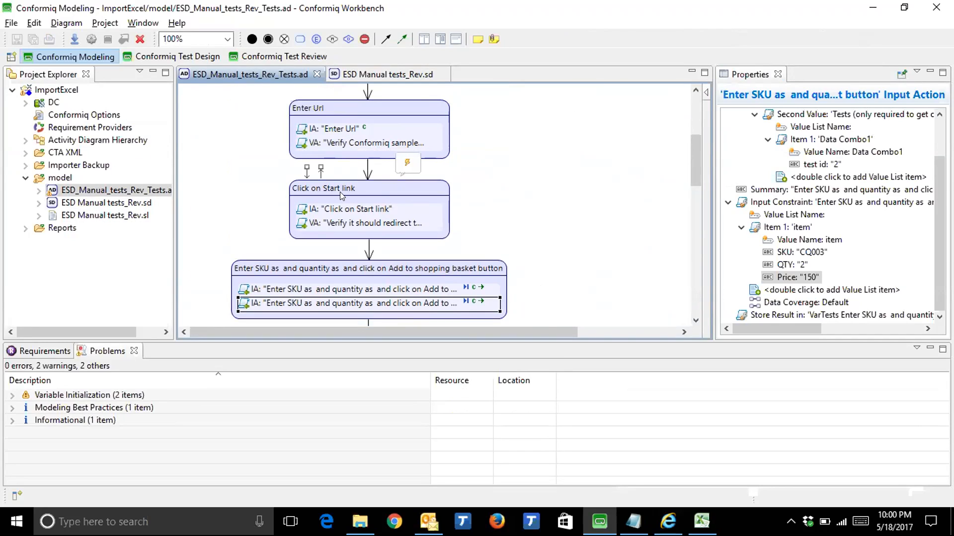
# Add an activity node named BUtton beside the Click on Start link activity.
pyautogui.click(300, 38)
pyautogui.moveTo(504, 177); pyautogui.dragTo(664, 229)
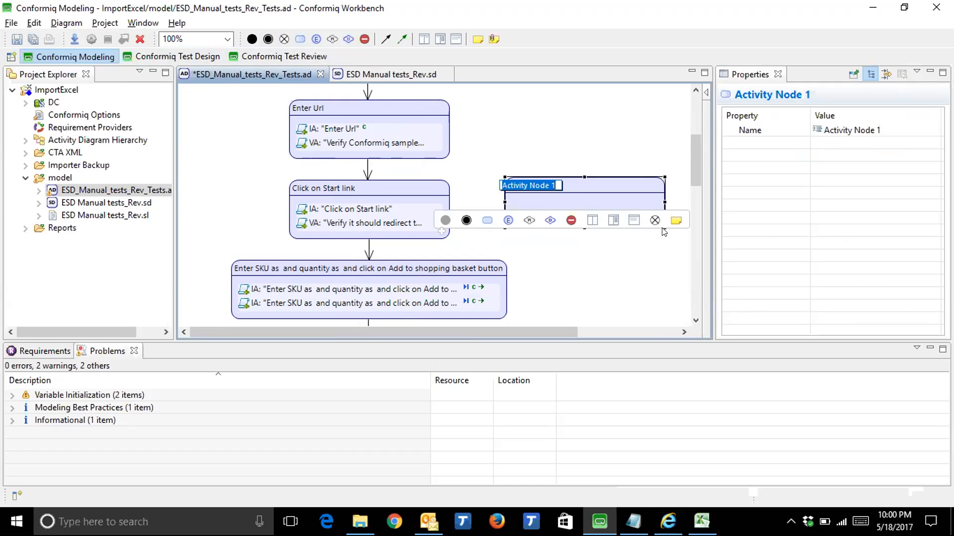
pyautogui.write('BUtton')
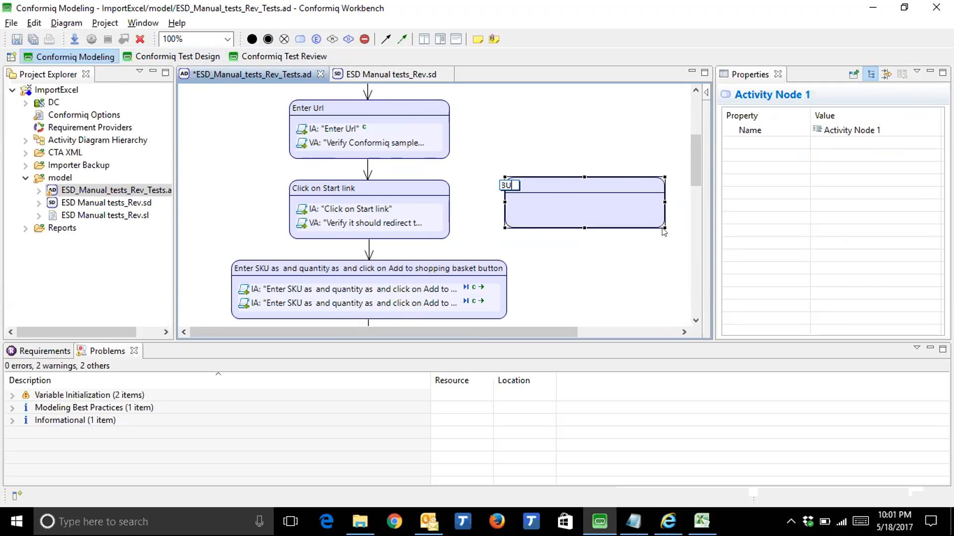
pyautogui.press('Return')
# Add the 'Click on Checkout button' custom input action from the ITests interface to the BUtton activity.
pyautogui.moveTo(632, 189)
pyautogui.click(622, 162)
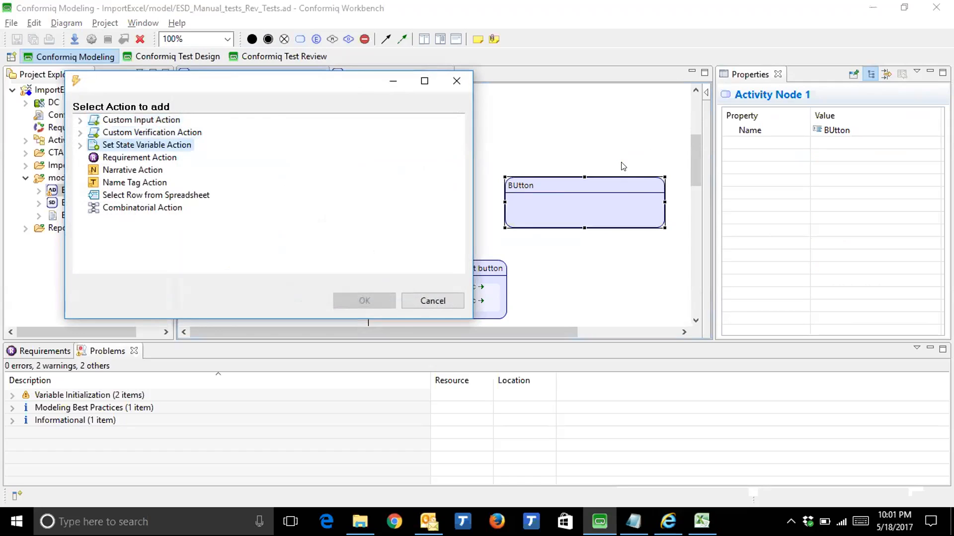
pyautogui.press('Up')
pyautogui.press('Up')
pyautogui.press('Right')
pyautogui.press('Down')
pyautogui.press('Right')
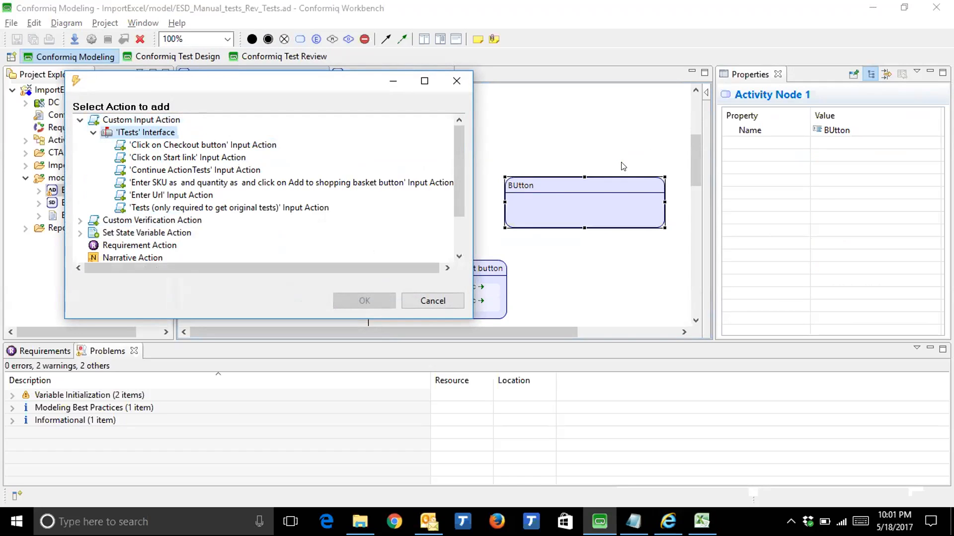
pyautogui.press('Down')
pyautogui.press('Down')
pyautogui.press('Down')
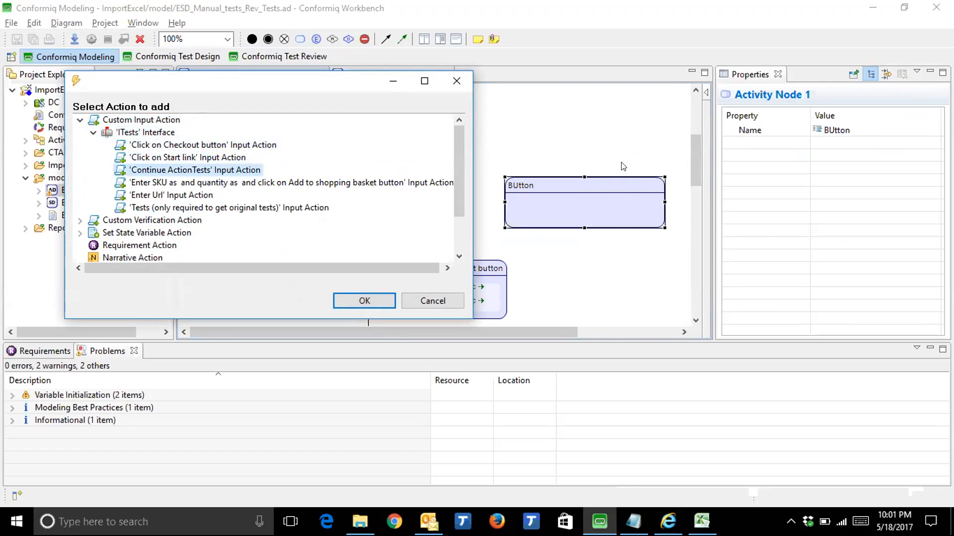
pyautogui.press('Up')
pyautogui.press('Up')
pyautogui.press('Return')
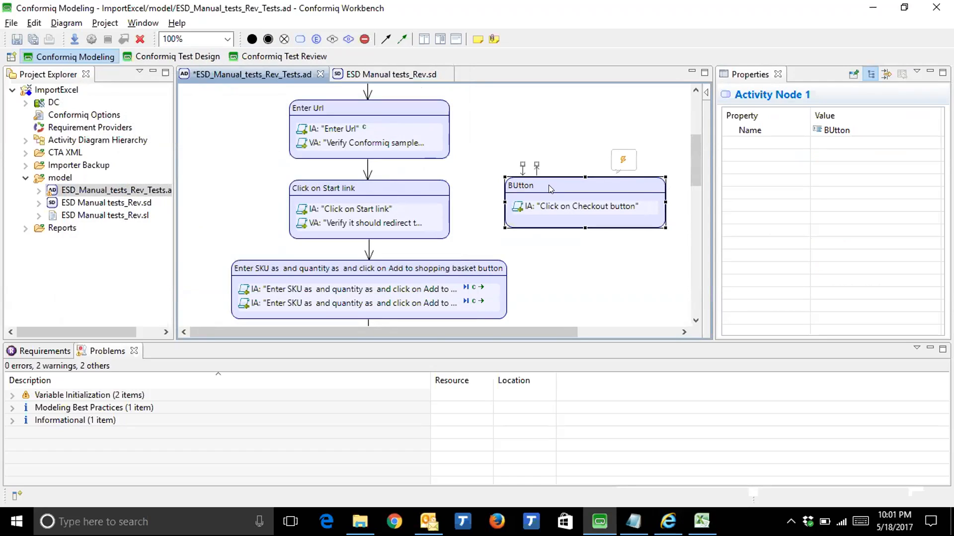
# Place an event node above the BUtton activity and move BUtton lower to make room for connections.
pyautogui.moveTo(548, 185); pyautogui.dragTo(550, 194)
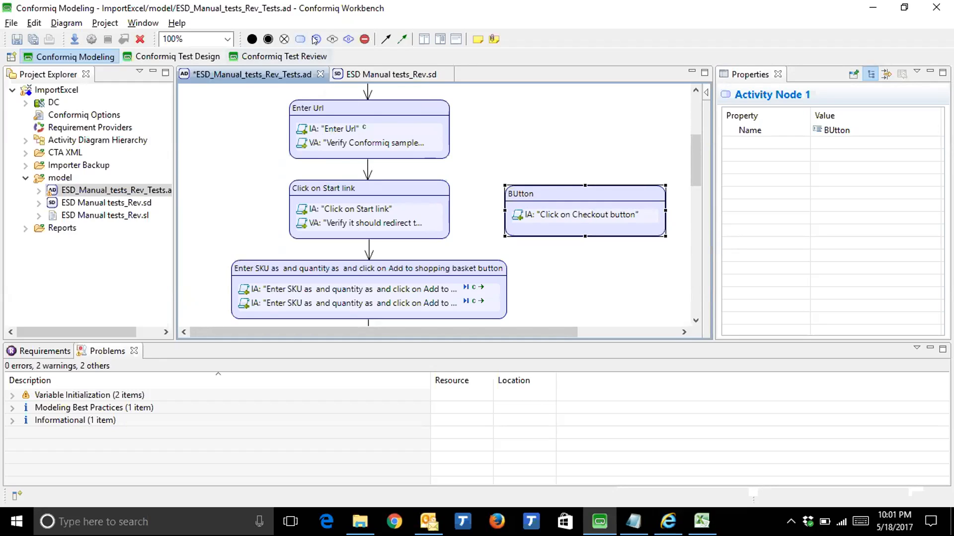
pyautogui.click(502, 144)
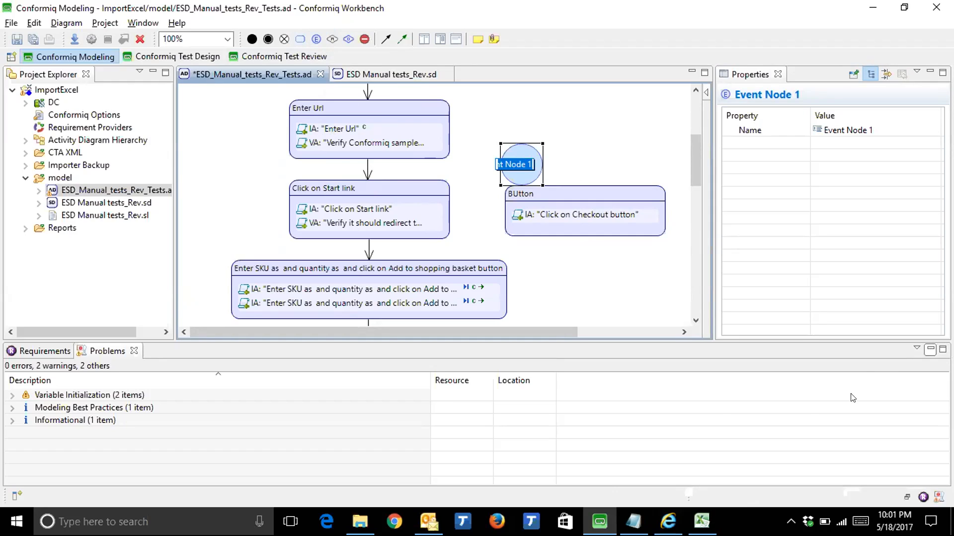
pyautogui.click(930, 350)
pyautogui.moveTo(583, 190); pyautogui.dragTo(610, 228)
pyautogui.moveTo(586, 229)
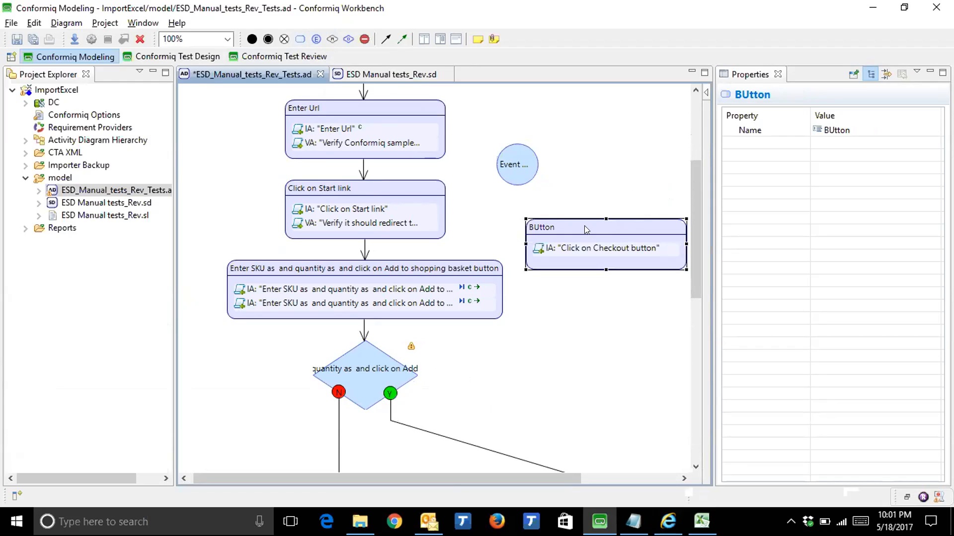
# Reroute the flow from Enter Url into the event node and connect that node to both Click on Start link and BUtton.
pyautogui.moveTo(383, 199)
pyautogui.click(360, 169)
pyautogui.moveTo(365, 178); pyautogui.dragTo(500, 166)
pyautogui.moveTo(511, 187)
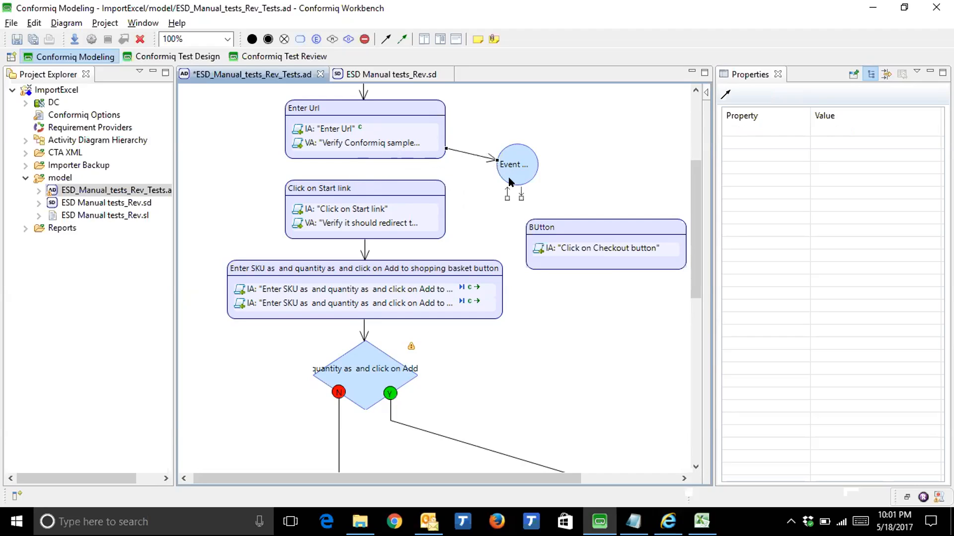
pyautogui.moveTo(454, 194); pyautogui.dragTo(452, 193)
pyautogui.moveTo(521, 196); pyautogui.dragTo(569, 228)
# Arrange the activity diagram with the Hierarchical Layout, view it at 100% zoom and save it.
pyautogui.rightClick(564, 145)
pyautogui.moveTo(584, 174)
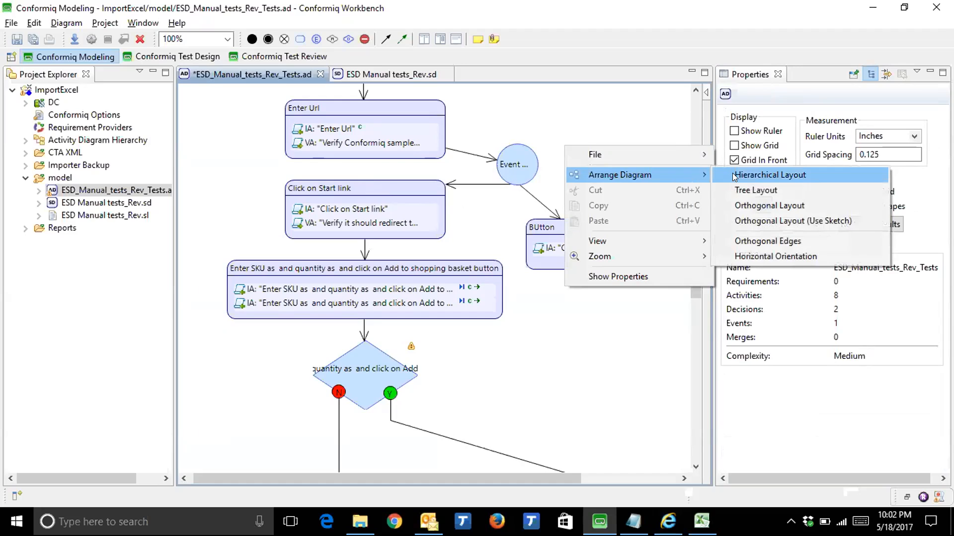
pyautogui.click(732, 174)
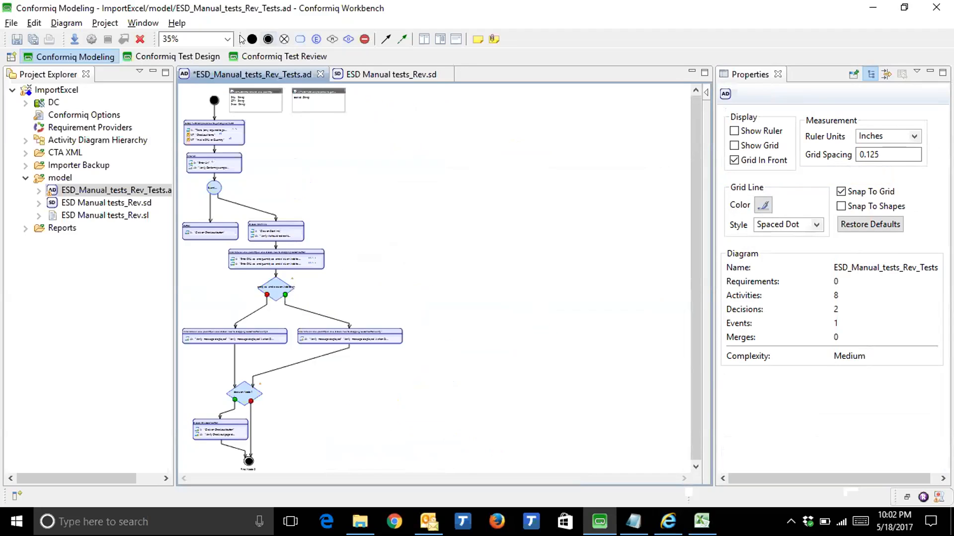
pyautogui.click(227, 39)
pyautogui.click(201, 164)
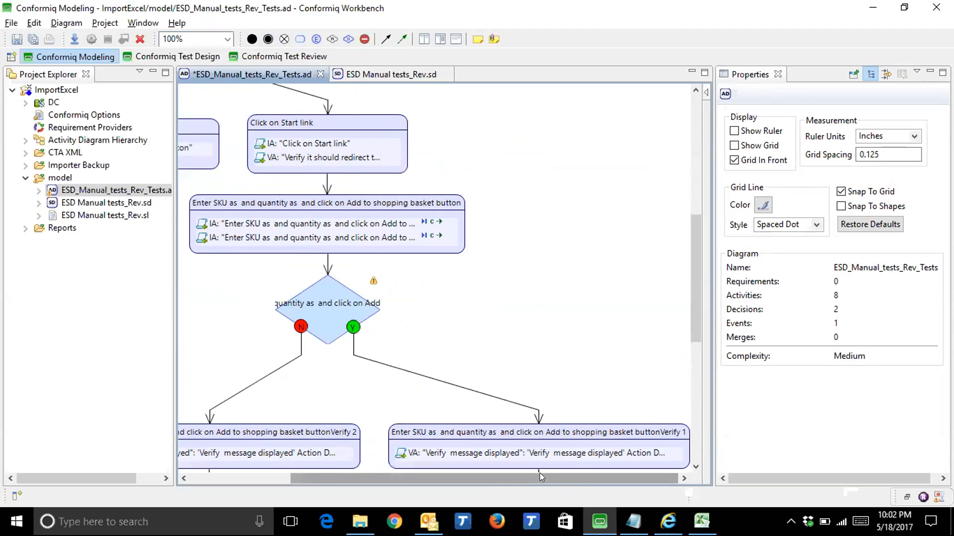
pyautogui.scroll(3, 696, 291)
pyautogui.scroll(1, 484, 302)
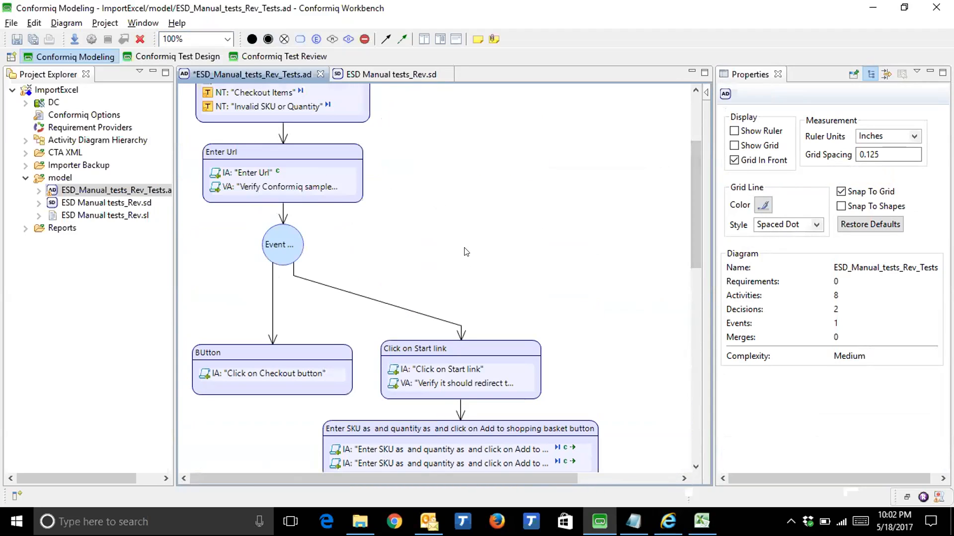
pyautogui.moveTo(466, 248)
pyautogui.click(32, 39)
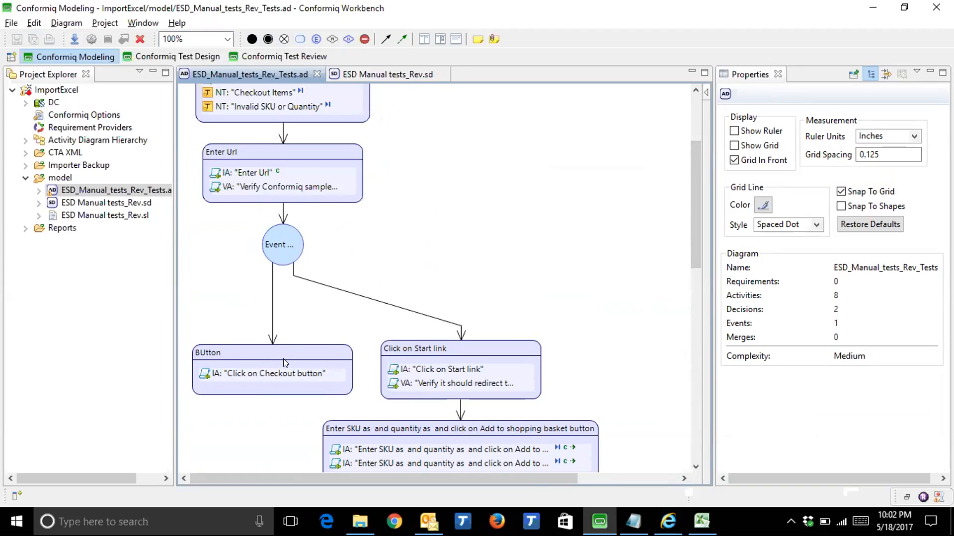
# Generate the test cases from the changed model in Conformiq Test Design and open them in Conformiq Test Review.
pyautogui.moveTo(274, 351)
pyautogui.click(182, 57)
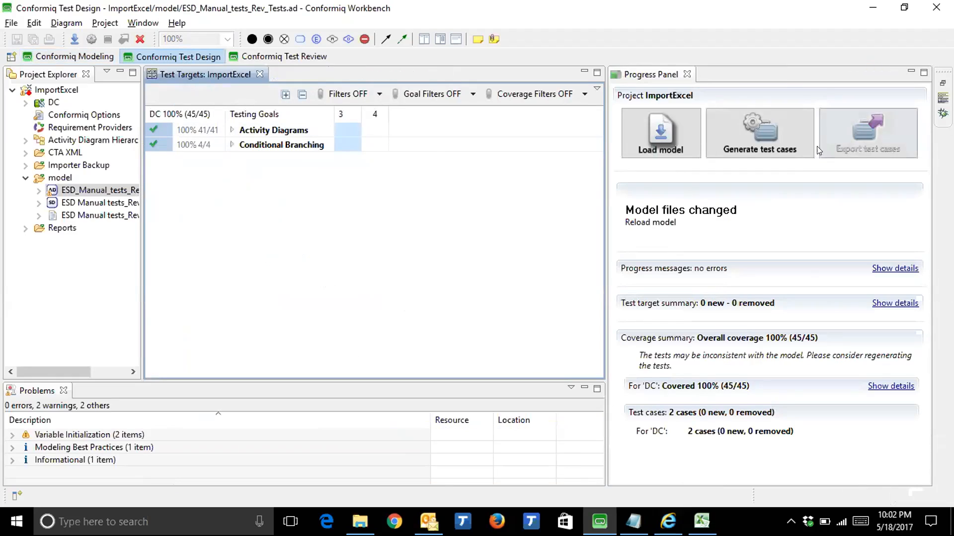
pyautogui.click(755, 138)
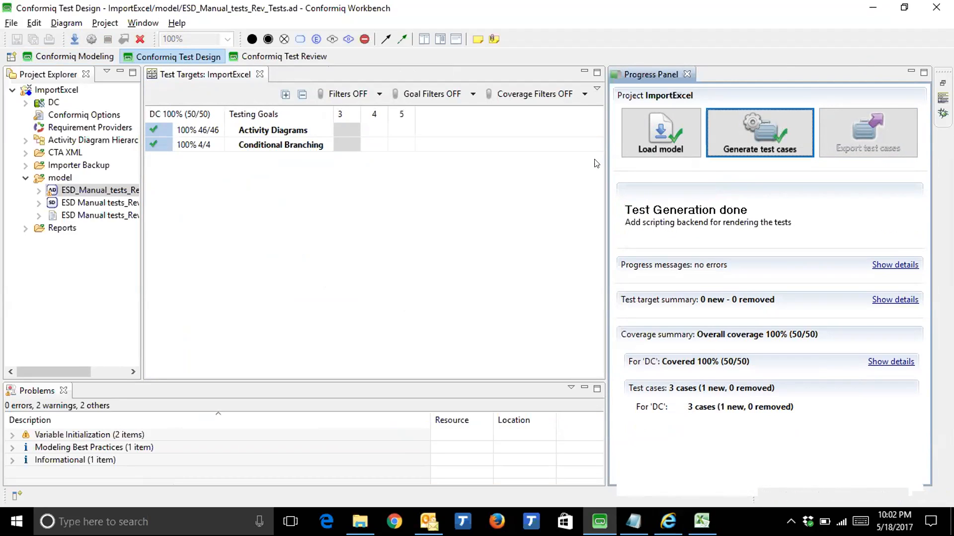
pyautogui.click(290, 56)
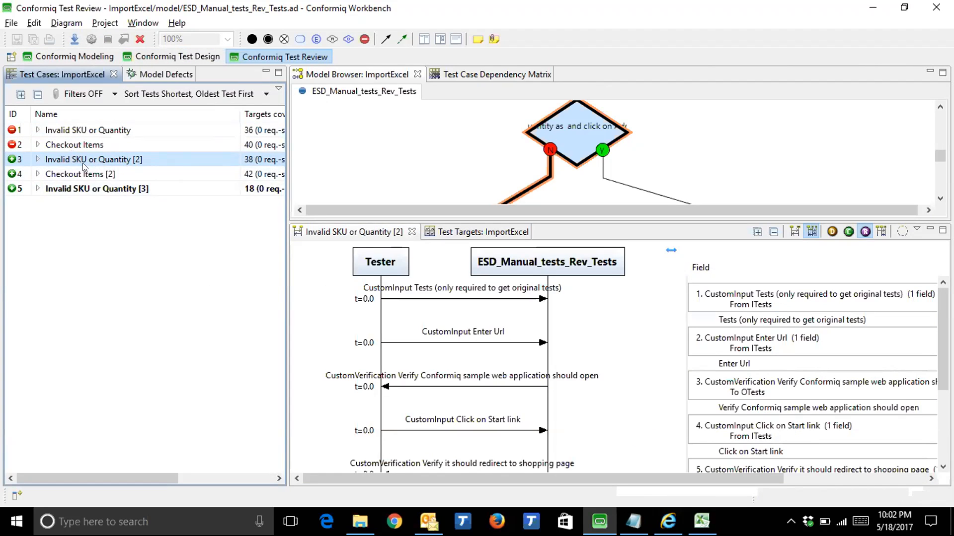
# Enlarge the model browser and examine the path of the Invalid SKU or Quantity [3] test through the diagram.
pyautogui.click(929, 230)
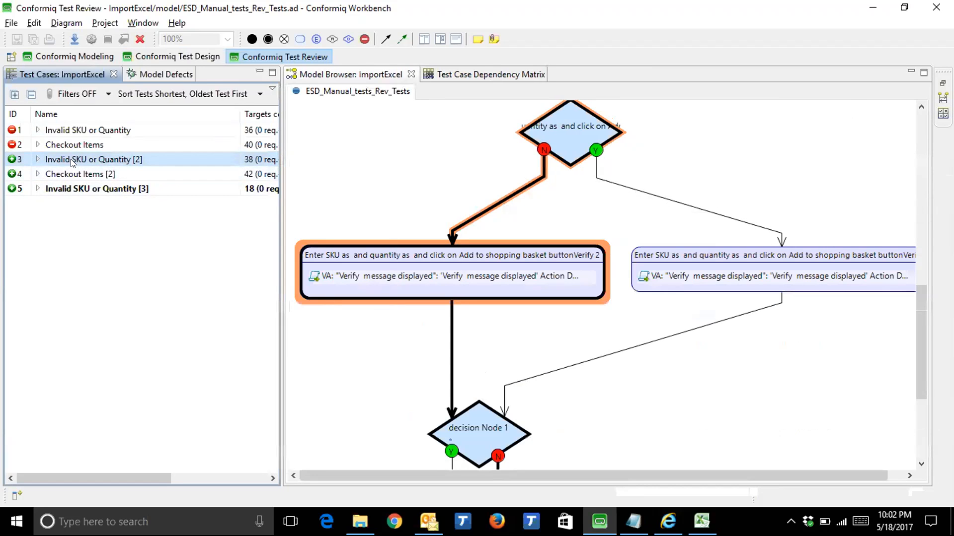
pyautogui.click(80, 191)
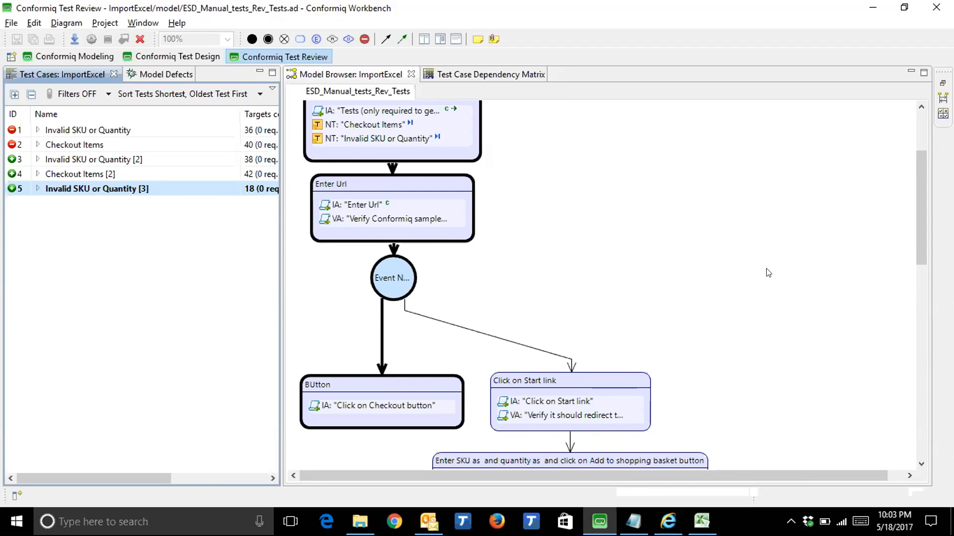
pyautogui.scroll(-2, 794, 270)
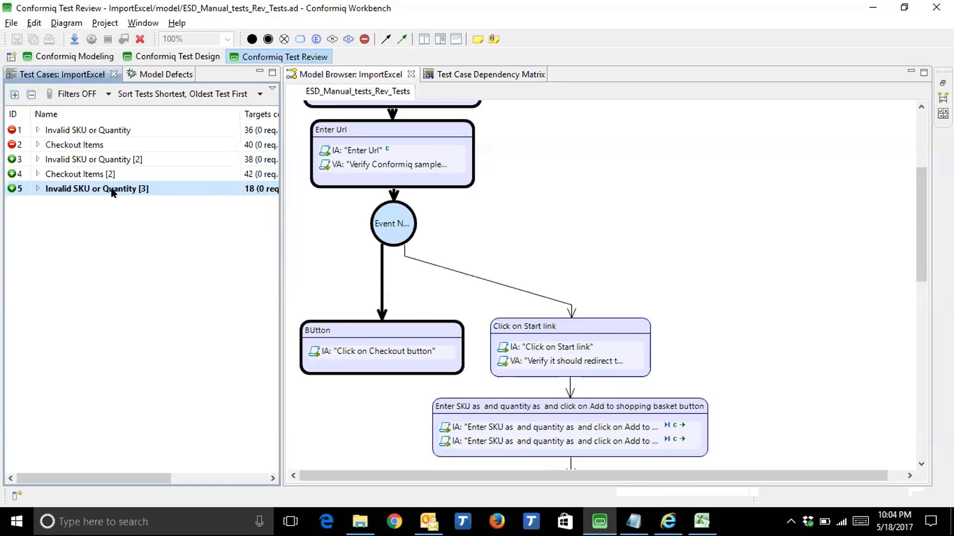
# Examine the path of the Checkout Items [2] test through both decision nodes.
pyautogui.click(93, 174)
pyautogui.scroll(-5, 596, 321)
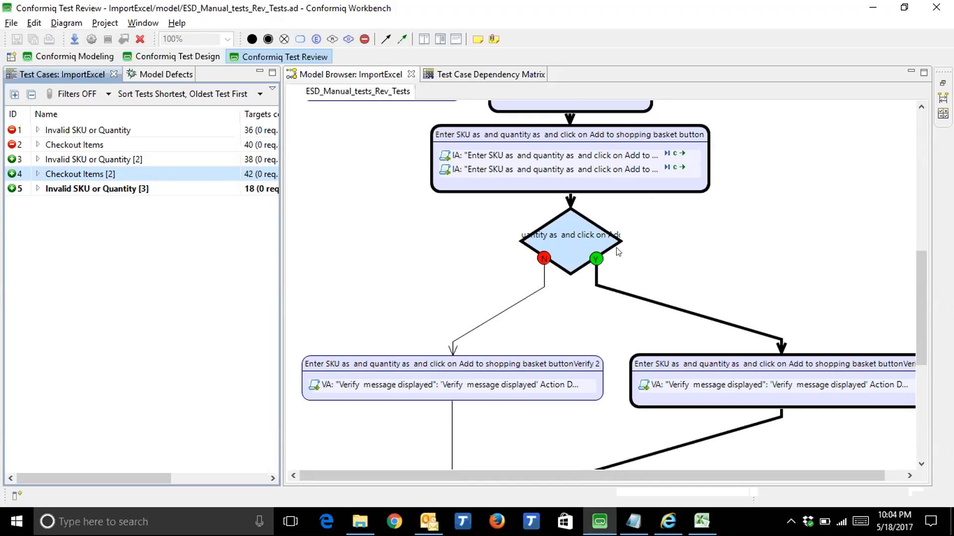
pyautogui.scroll(-3, 810, 303)
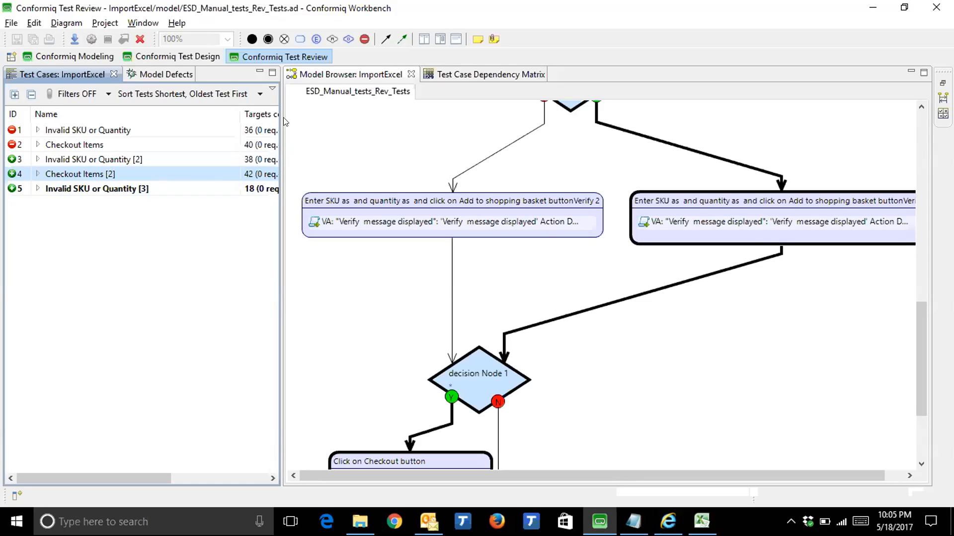
# Add the CTAXMLScripter, ExcelScripter and QCALMScripter scripting backends from the Conformiq Installation to the DC configuration in Conformiq Test Design.
pyautogui.click(154, 56)
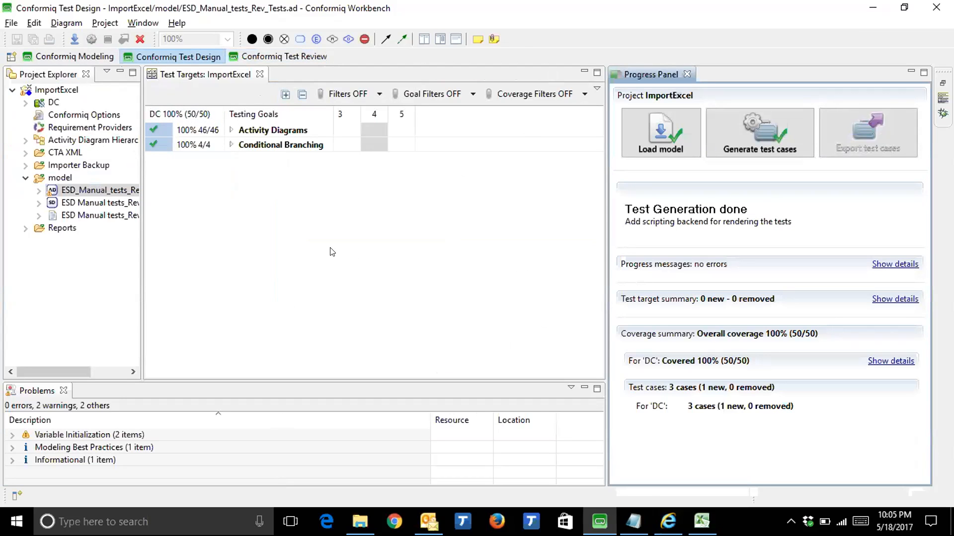
pyautogui.click(332, 252)
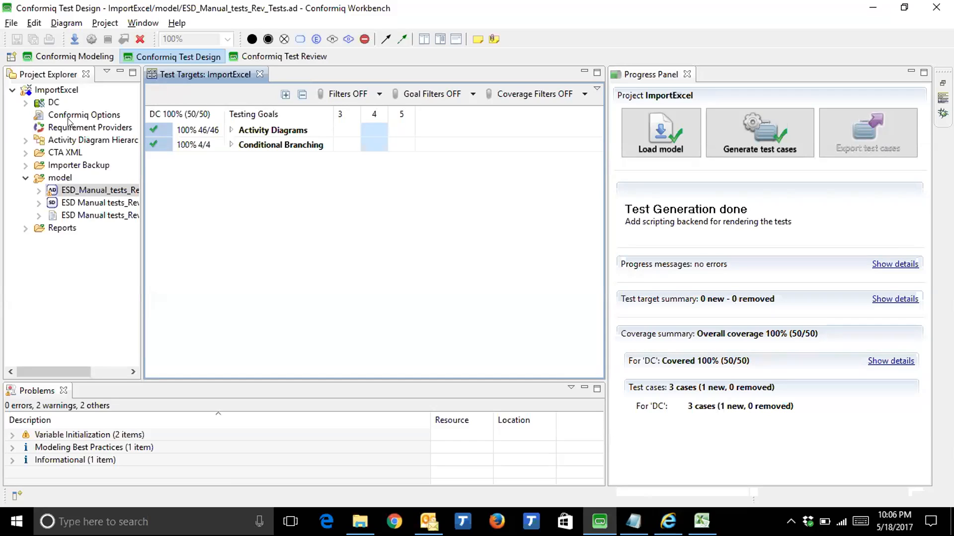
pyautogui.click(137, 217)
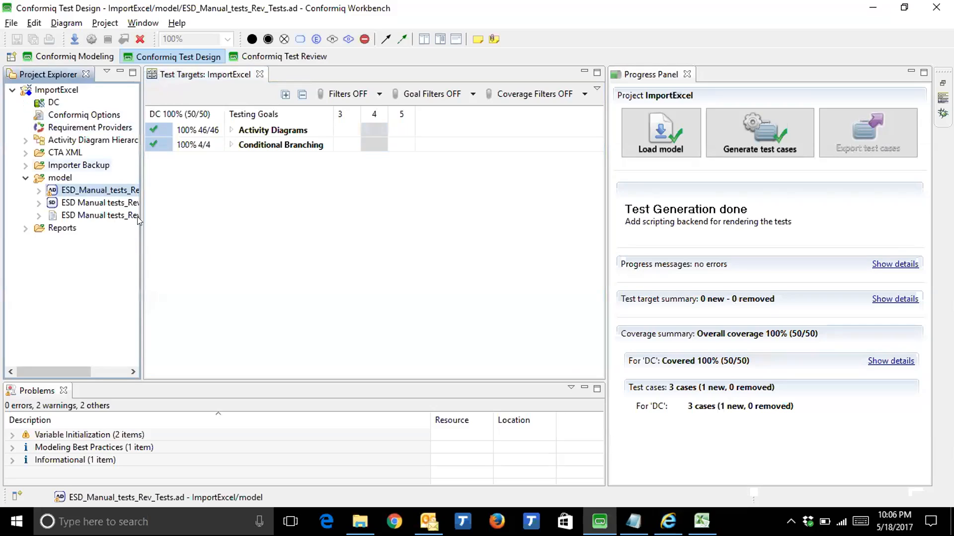
pyautogui.click(50, 104)
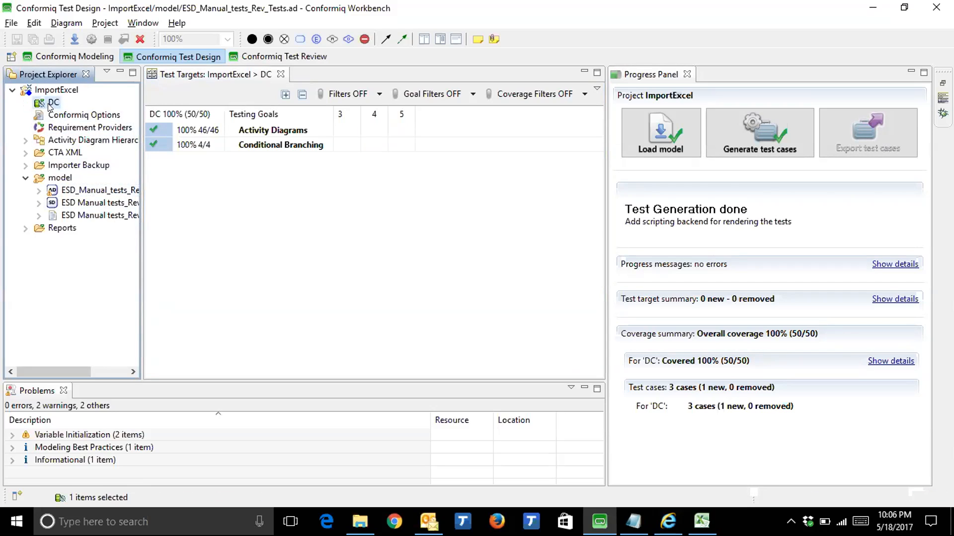
pyautogui.rightClick(50, 105)
pyautogui.moveTo(225, 115)
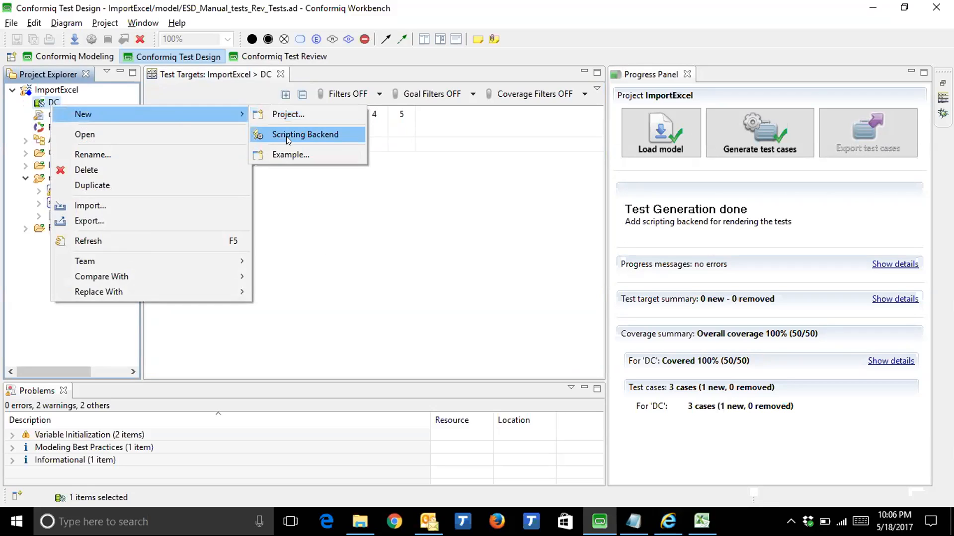
pyautogui.click(286, 136)
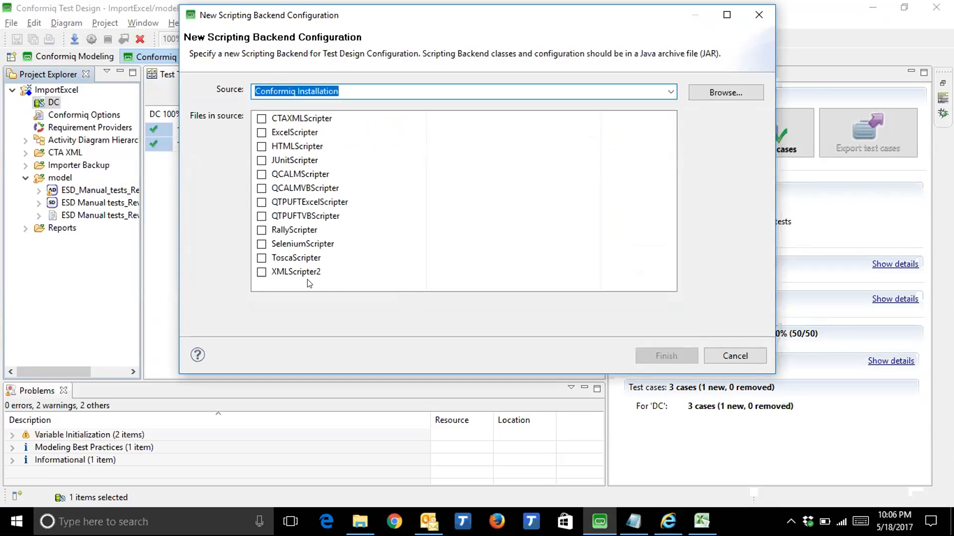
pyautogui.click(261, 133)
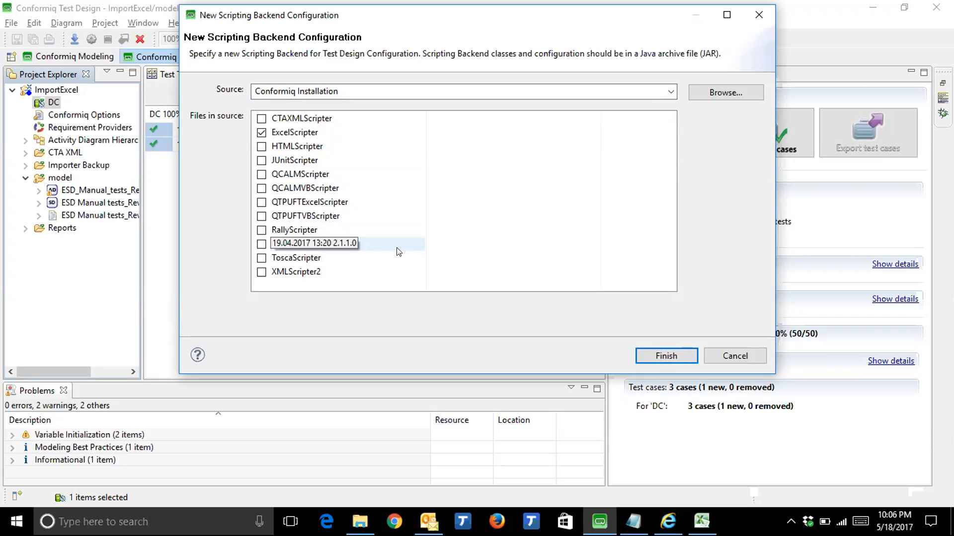
pyautogui.click(261, 175)
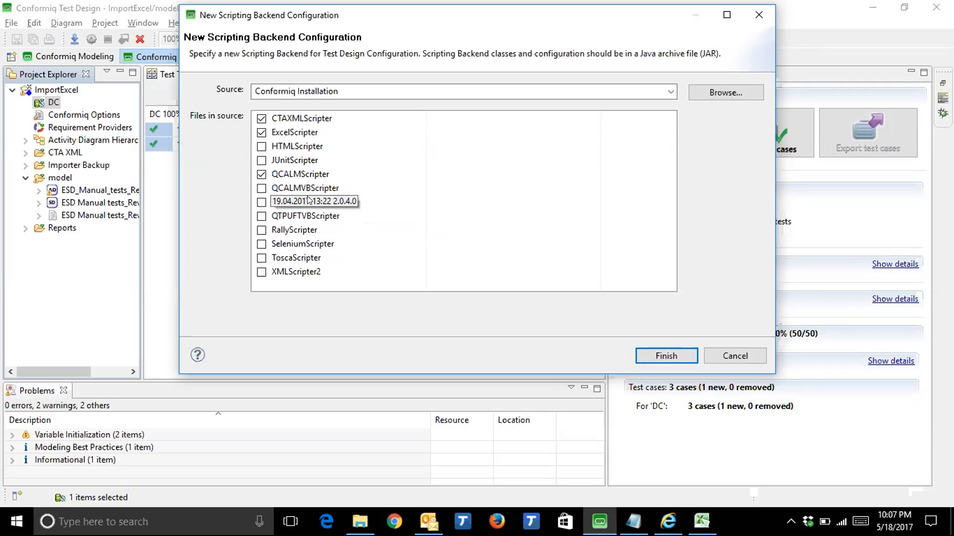
pyautogui.click(650, 355)
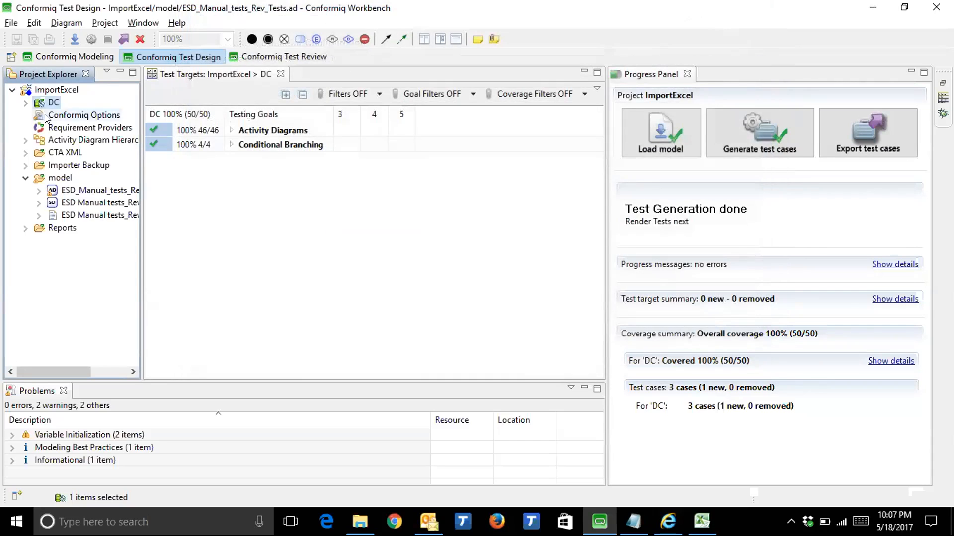
pyautogui.click(25, 103)
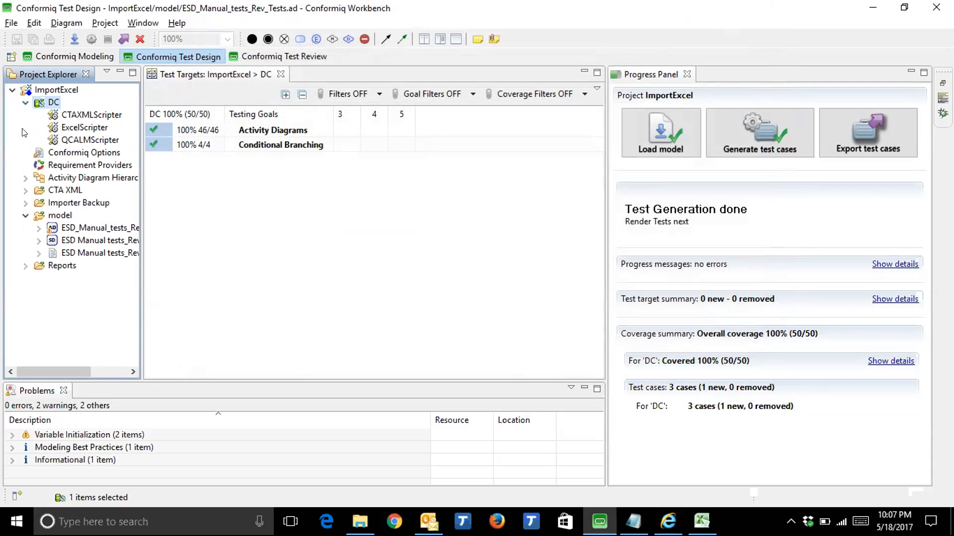
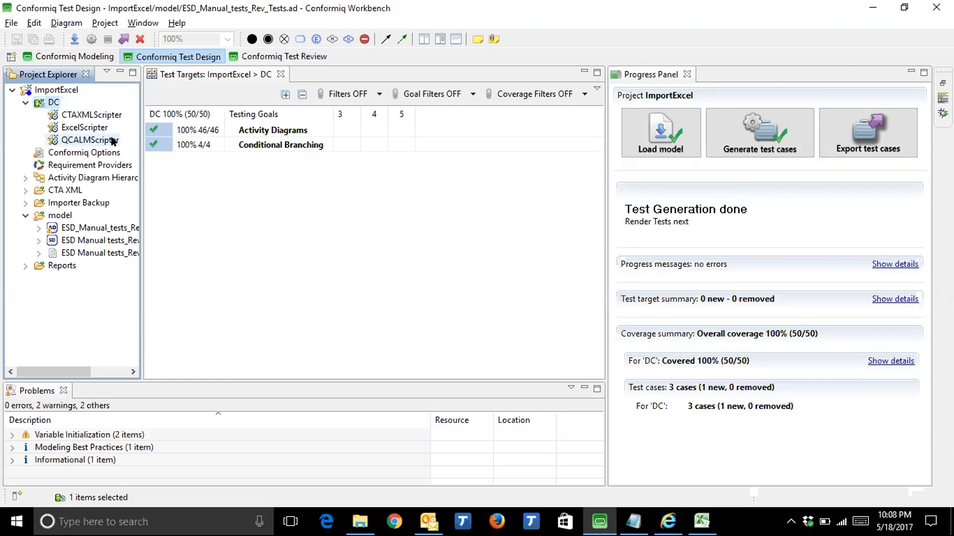
pyautogui.doubleClick(113, 141)
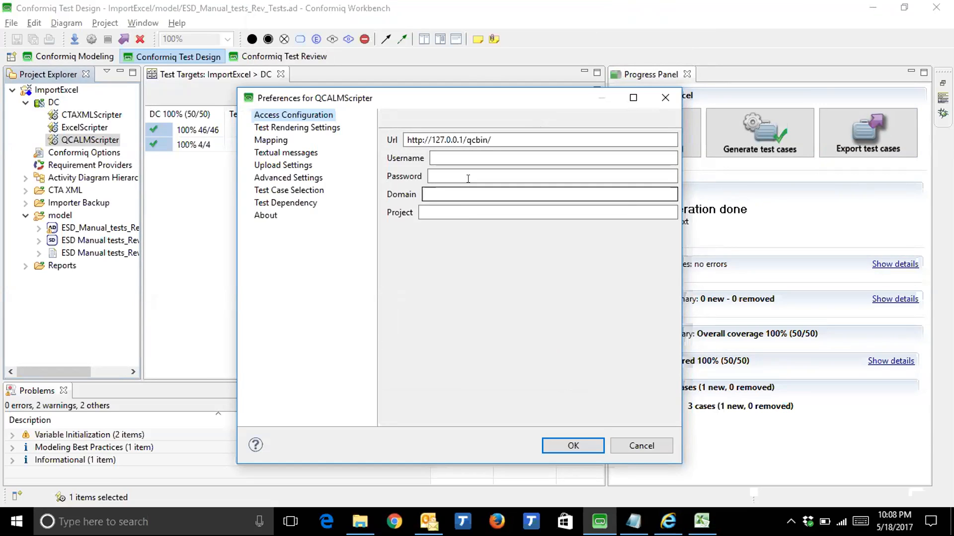
pyautogui.click(633, 522)
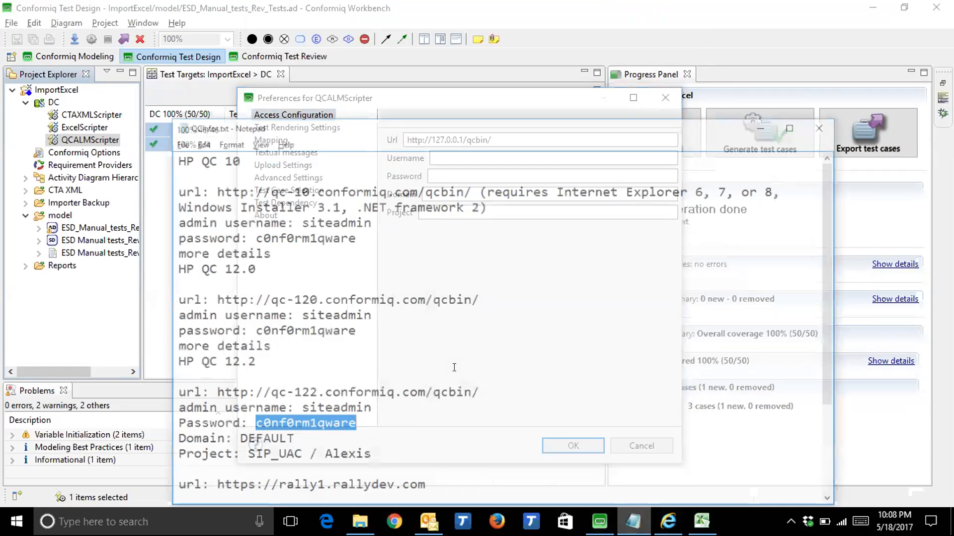
pyautogui.click(454, 368)
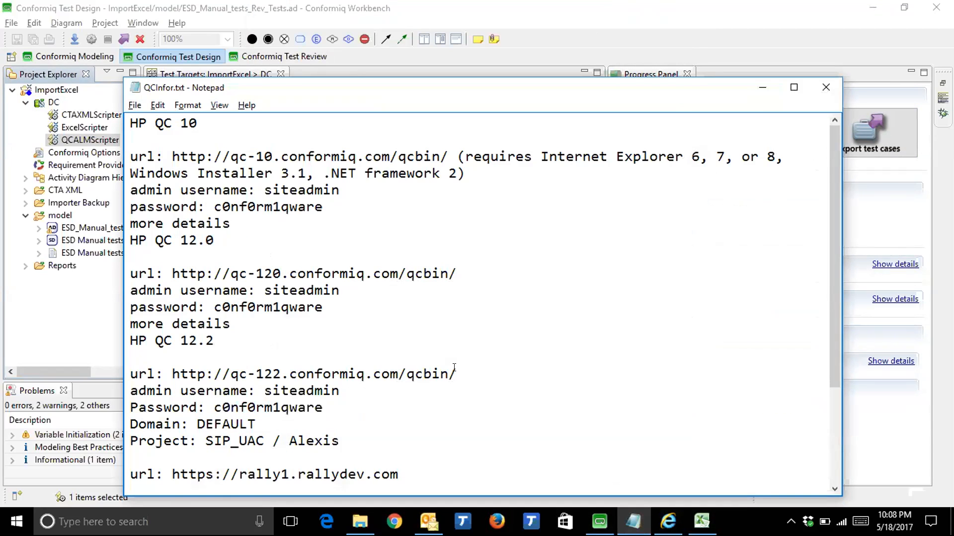
pyautogui.moveTo(454, 368); pyautogui.dragTo(172, 374)
pyautogui.hotkey('ctrl', 'c')
pyautogui.hotkey('alt', 'Tab')
pyautogui.hotkey('ctrl', 'a')
pyautogui.hotkey('ctrl', 'v')
# Copy the admin username from the HP QC 12.2 entry in QCInfor.txt into the QCALMScripter username setting.
pyautogui.hotkey('alt', 'Tab')
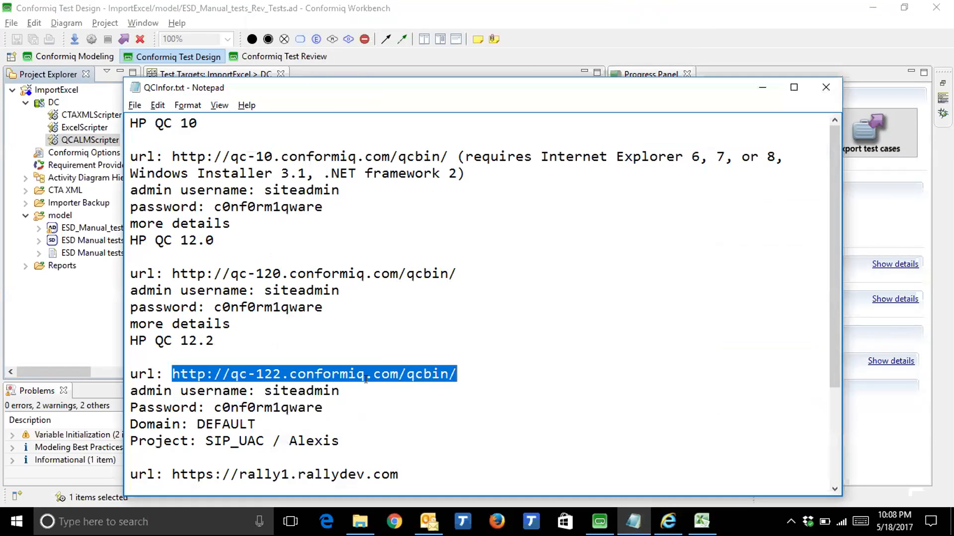
pyautogui.click(366, 384)
pyautogui.hotkey('ctrl', 'shift', 'Left')
pyautogui.hotkey('ctrl', 'c')
pyautogui.hotkey('alt', 'Tab')
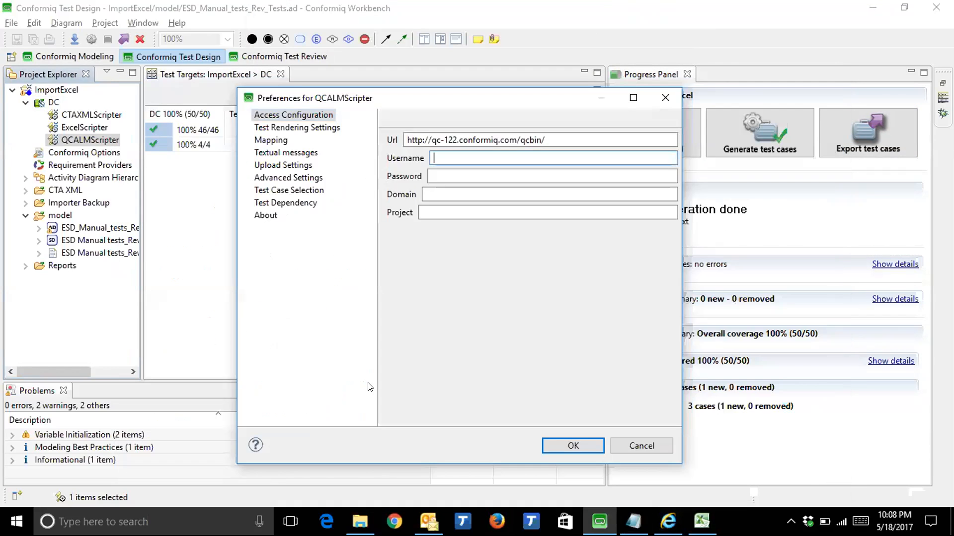
pyautogui.hotkey('ctrl', 'v')
pyautogui.press('Tab')
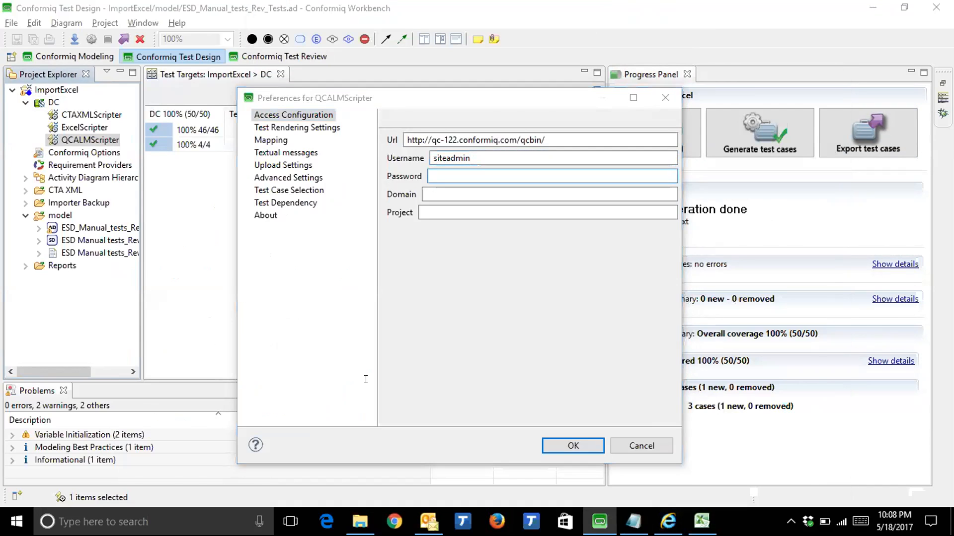
# Copy the account password from the HP QC 12.2 entry in QCInfor.txt into the QCALMScripter password setting.
pyautogui.hotkey('alt', 'Tab')
pyautogui.press('Down')
pyautogui.hotkey('ctrl', 'shift', 'Left')
pyautogui.hotkey('alt', 'Tab')
pyautogui.hotkey('ctrl', 'v')
pyautogui.press('Tab')
# Set the QCALMScripter domain to DEFAULT, copied from the HP QC 12.2 entry in QCInfor.txt.
pyautogui.hotkey('alt', 'Tab')
pyautogui.press('Down')
pyautogui.press('End')
pyautogui.hotkey('ctrl', 'shift', 'Left')
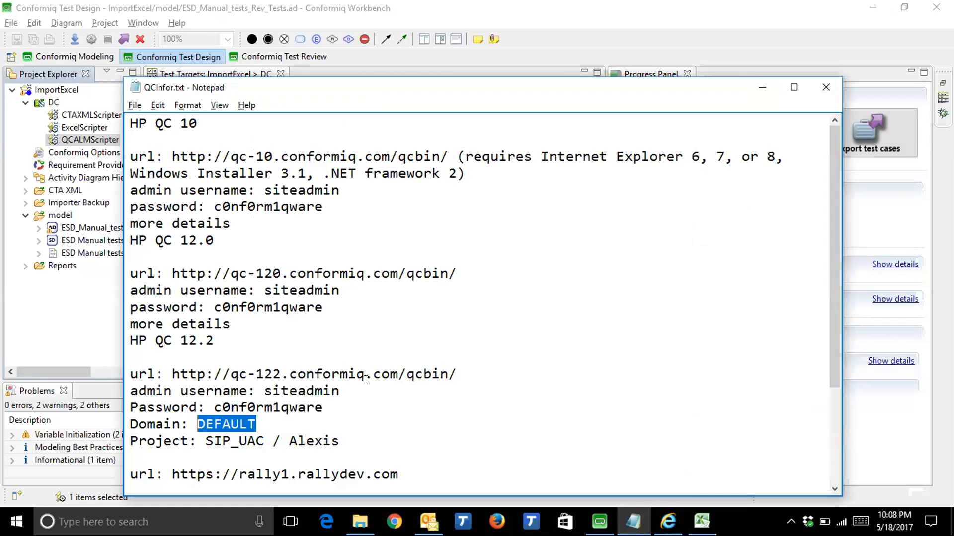
pyautogui.hotkey('ctrl', 'c')
pyautogui.hotkey('alt', 'Tab')
pyautogui.hotkey('ctrl', 'v')
pyautogui.press('Tab')
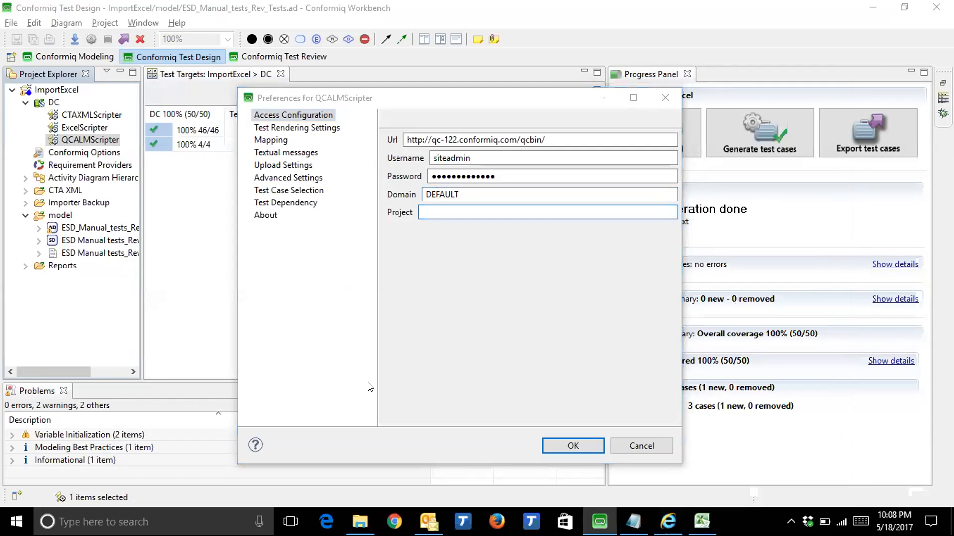
# Fill in the QCALMScripter project with the second project name listed under HP QC 12.2 in QCInfor.txt.
pyautogui.hotkey('alt', 'Tab')
pyautogui.press('Down')
pyautogui.hotkey('ctrl', 'Right')
pyautogui.hotkey('ctrl', 'Right')
pyautogui.hotkey('shift', 'End')
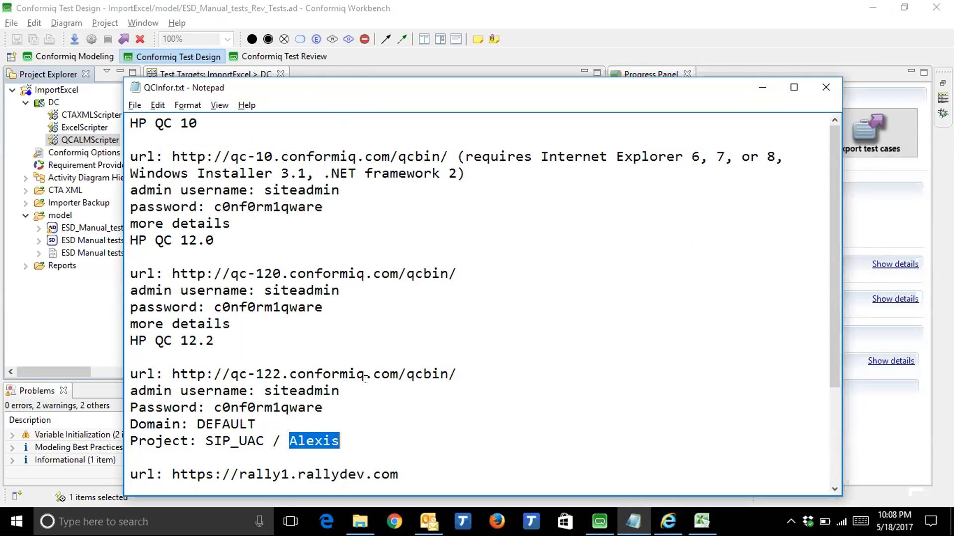
pyautogui.hotkey('ctrl', 'c')
pyautogui.hotkey('alt', 'Tab')
pyautogui.hotkey('ctrl', 'v')
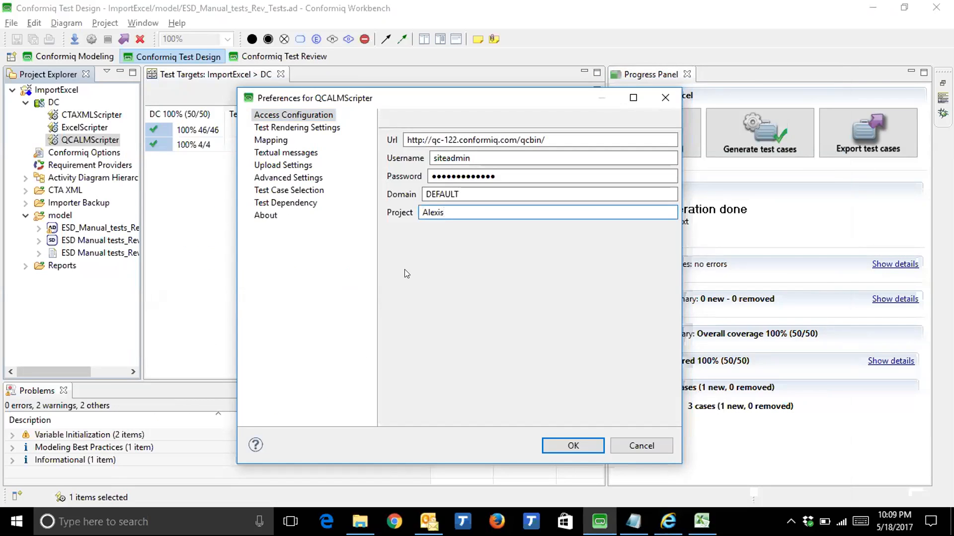
# Set the test plan target folder to ACC Webinar in the QCALMScripter upload settings, keeping the test case status Design.
pyautogui.click(292, 166)
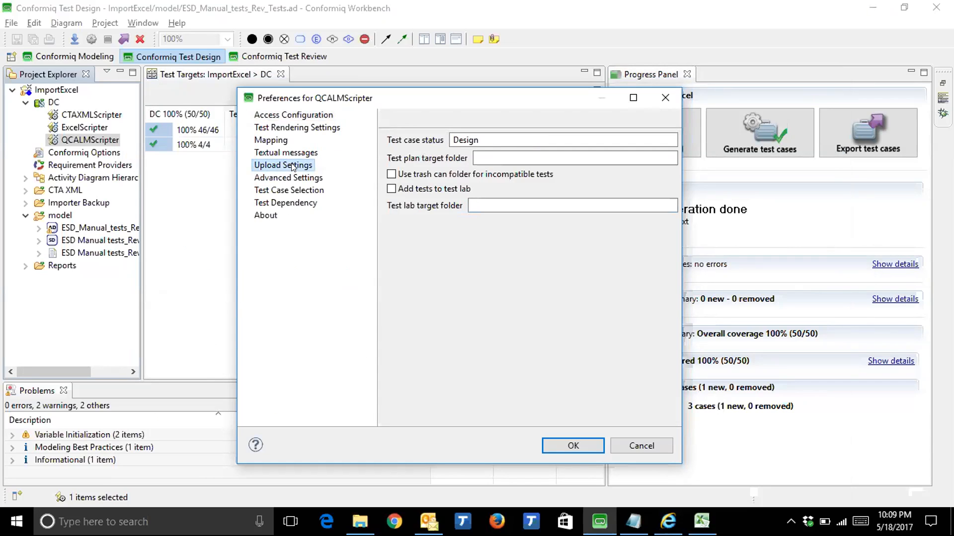
pyautogui.click(485, 156)
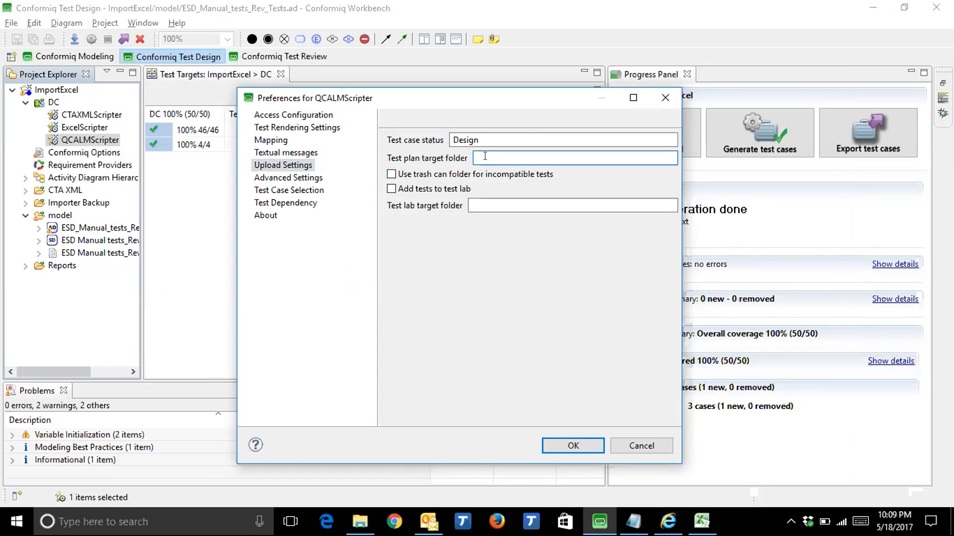
pyautogui.write('ACCC')
pyautogui.write('W')
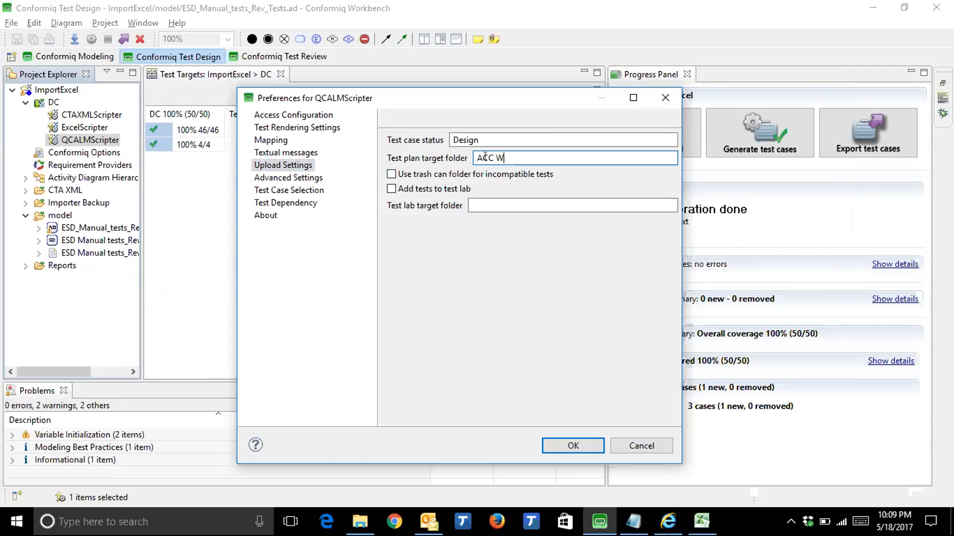
pyautogui.write('ebinar')
pyautogui.click(519, 139)
pyautogui.doubleClick(519, 140)
pyautogui.click(518, 139)
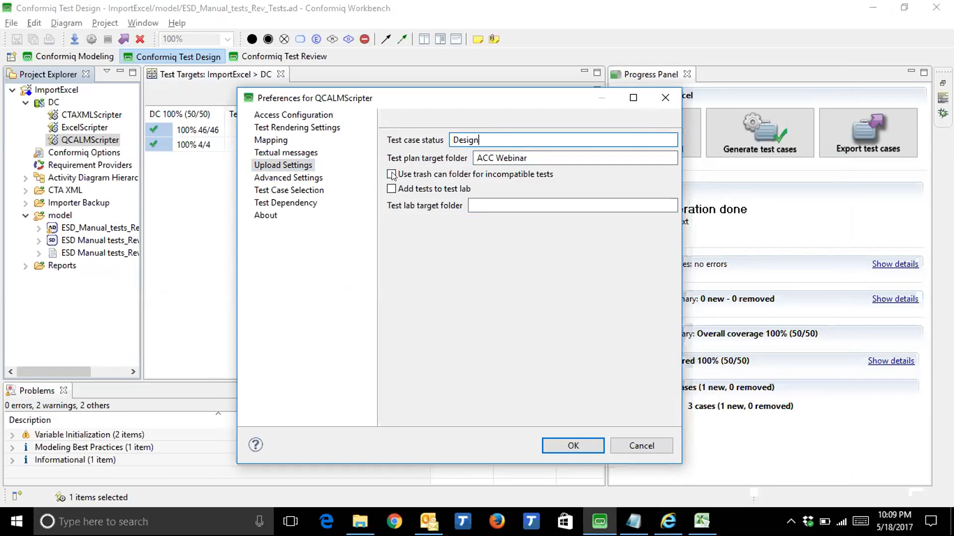
# Check the advanced settings and access configuration of QCALMScripter and apply the preferences.
pyautogui.click(304, 178)
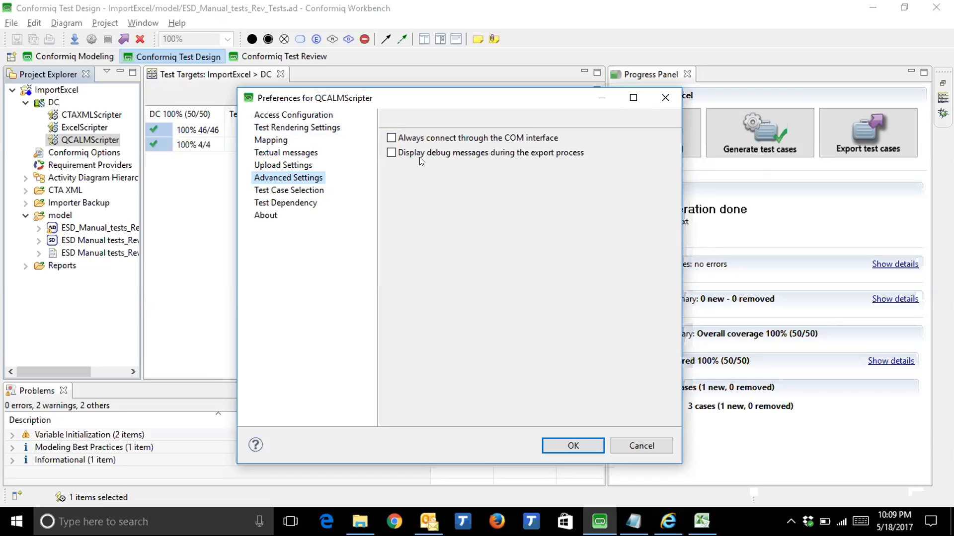
pyautogui.click(315, 116)
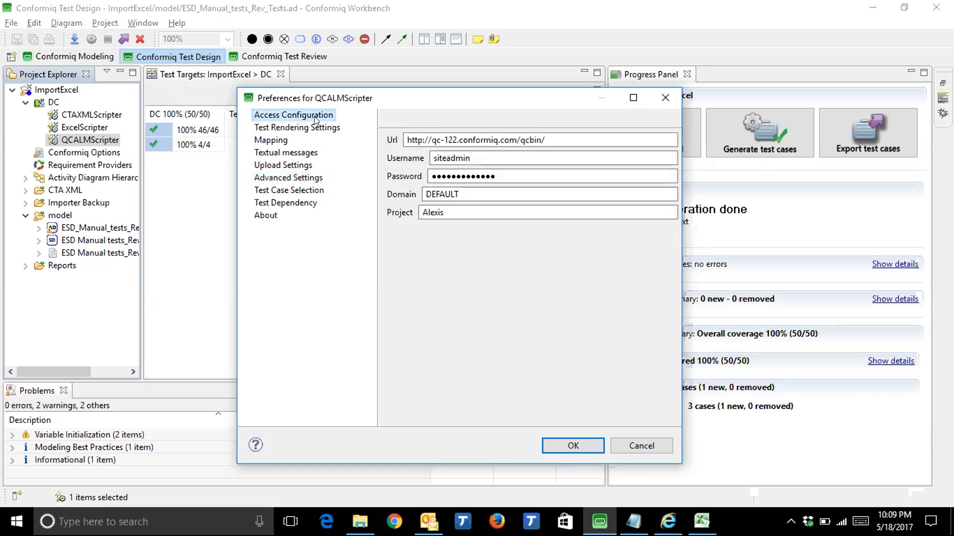
pyautogui.click(582, 449)
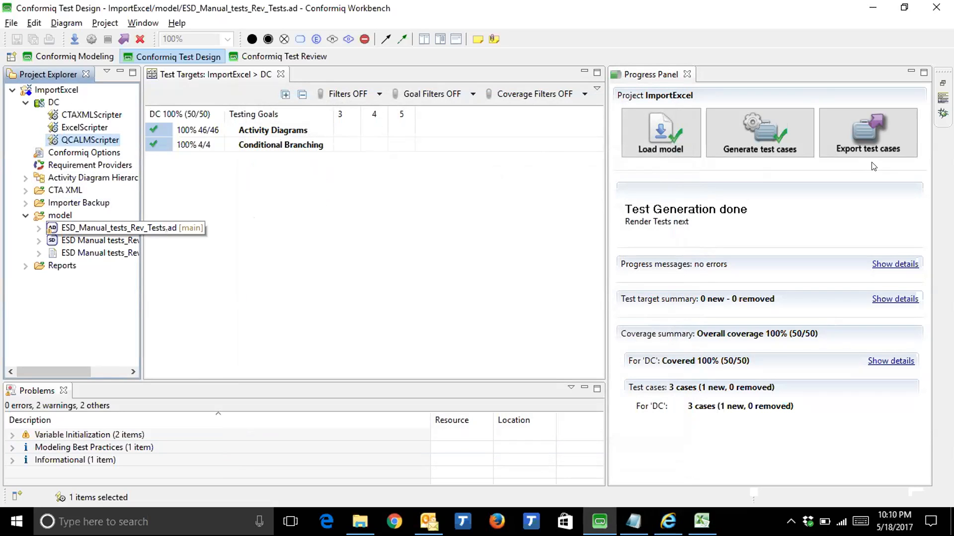
# Export the test cases through the added scripting backends, with the progress message details shown in a widened Progress Panel.
pyautogui.click(866, 135)
pyautogui.click(878, 284)
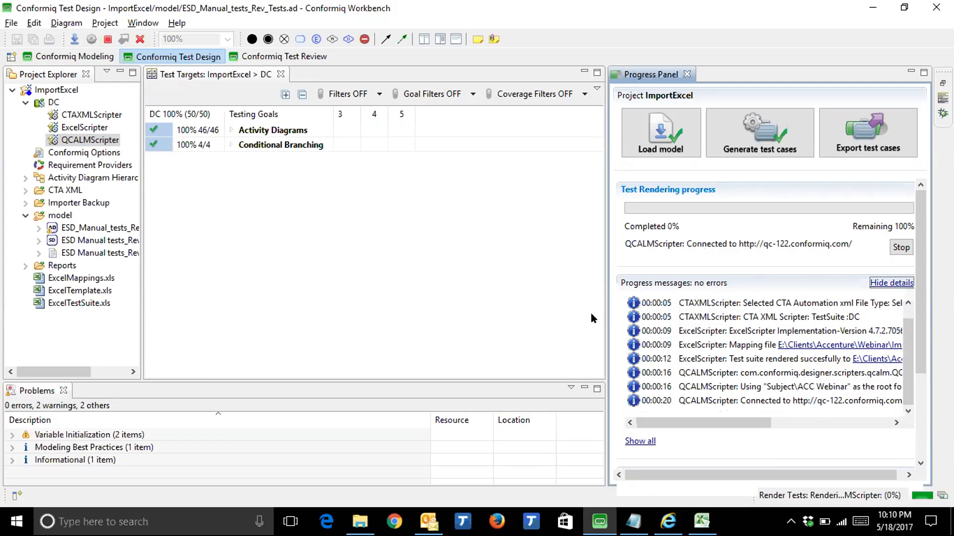
pyautogui.moveTo(606, 308); pyautogui.dragTo(548, 317)
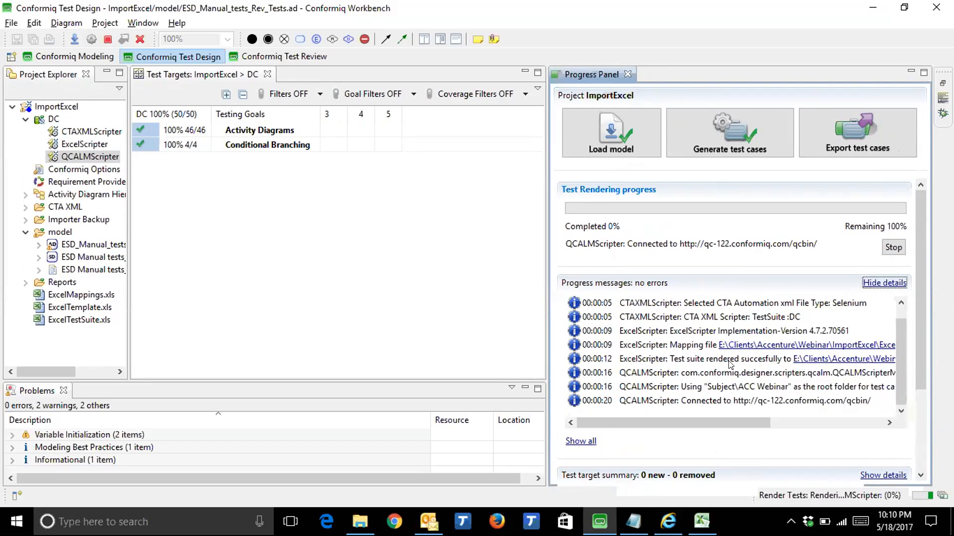
# Open the exported ExcelTestSuite.xls in Excel and examine its project, generation date and number of tests exported.
pyautogui.click(90, 322)
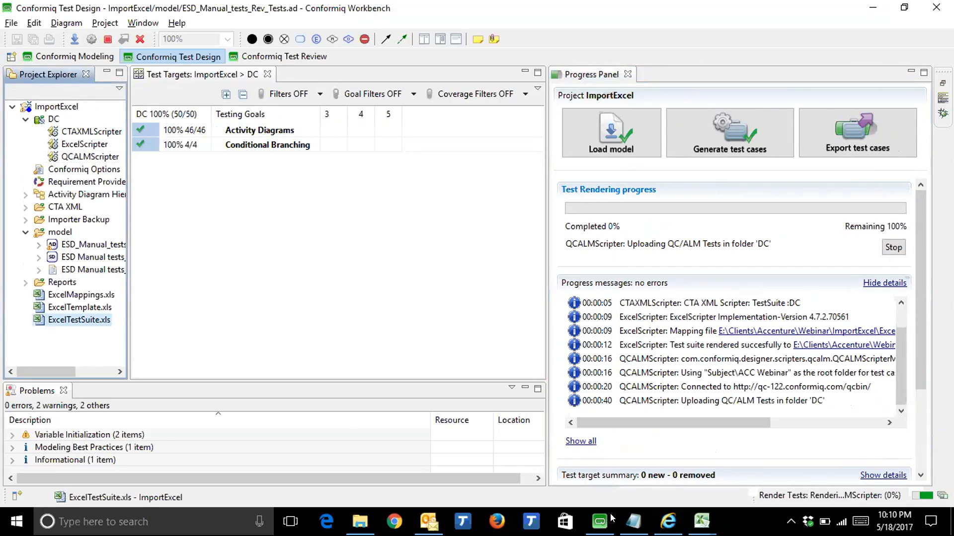
pyautogui.moveTo(698, 512)
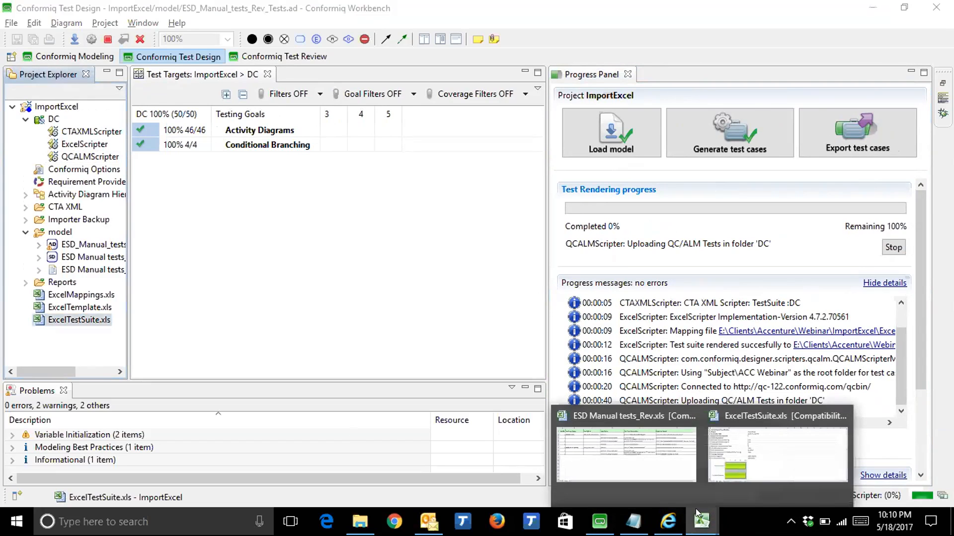
pyautogui.click(716, 466)
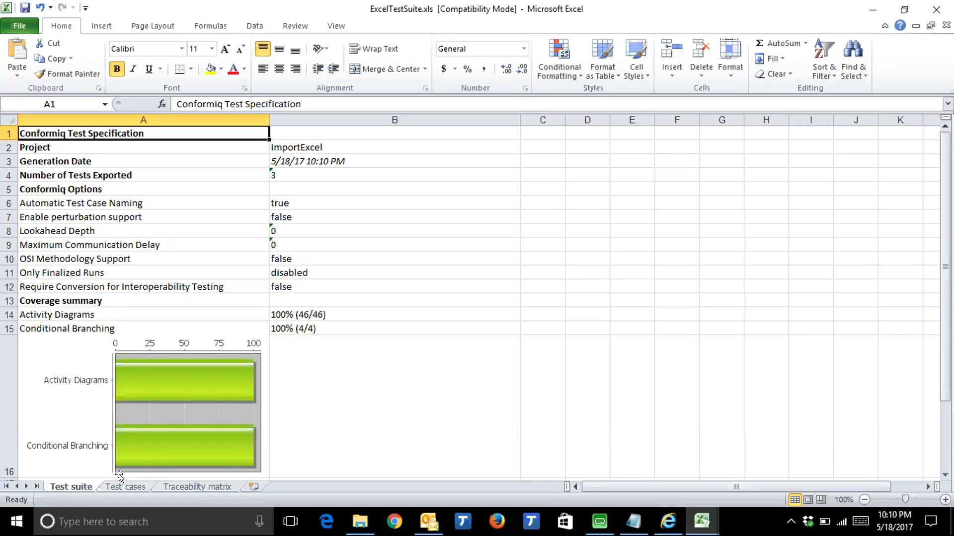
pyautogui.click(296, 149)
pyautogui.click(299, 163)
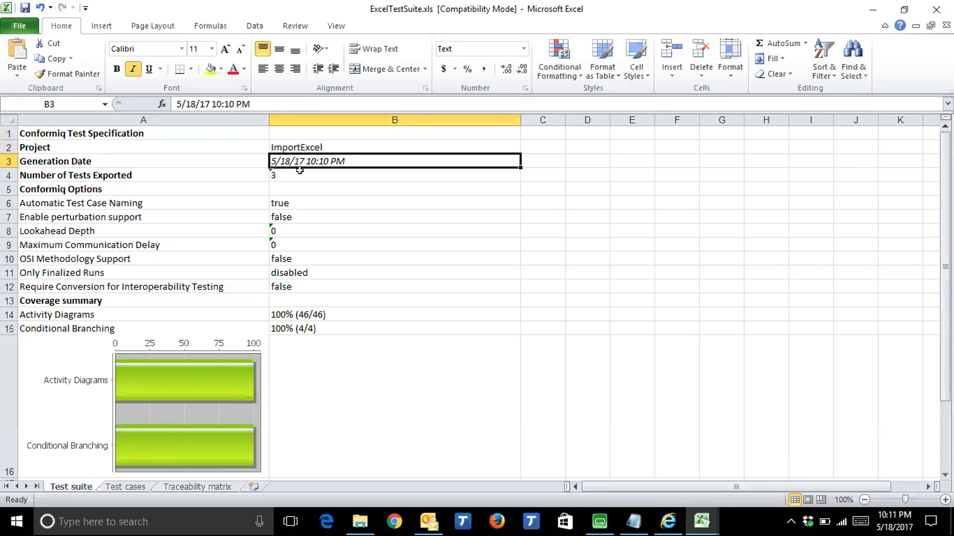
pyautogui.click(300, 171)
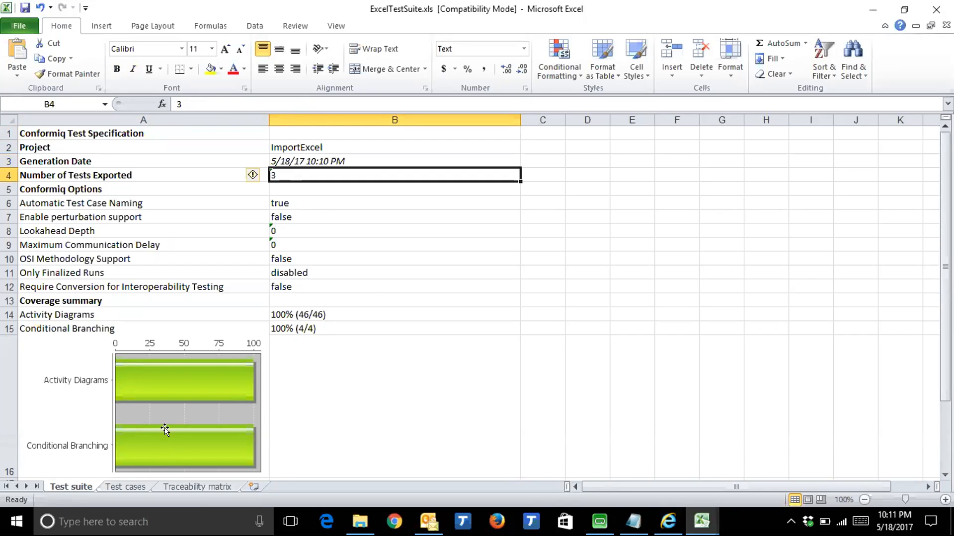
# Examine the actions and verification points of each step of Test case 3 in the Test cases sheet.
pyautogui.click(137, 486)
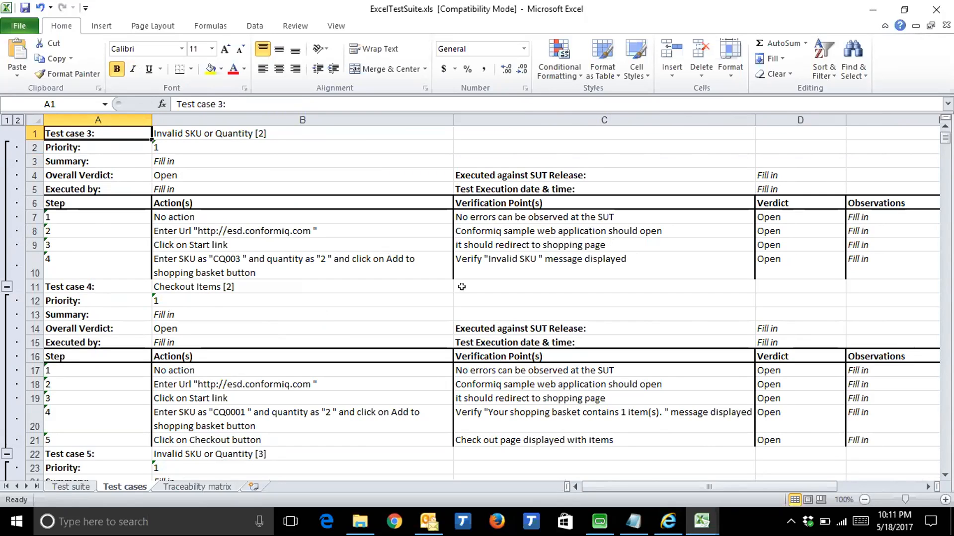
pyautogui.click(200, 204)
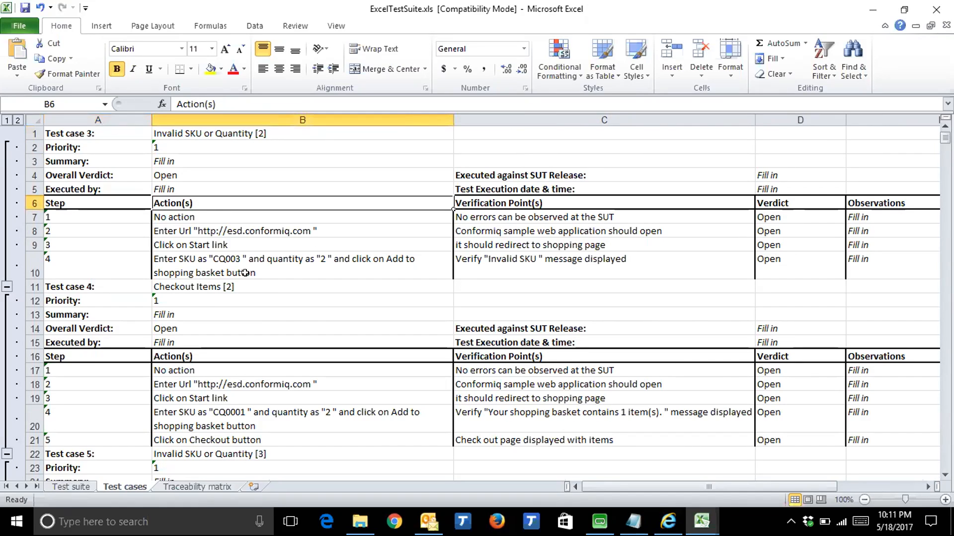
pyautogui.click(200, 231)
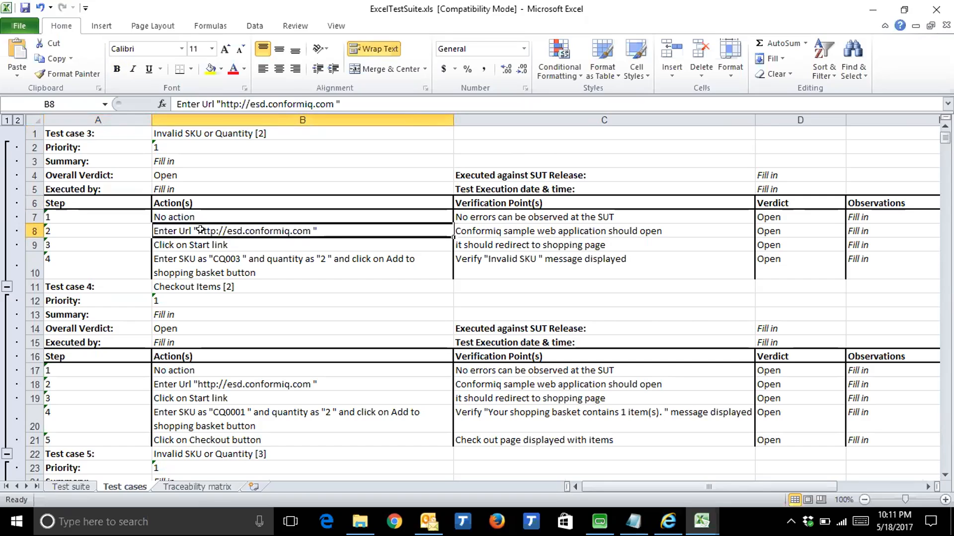
pyautogui.click(594, 230)
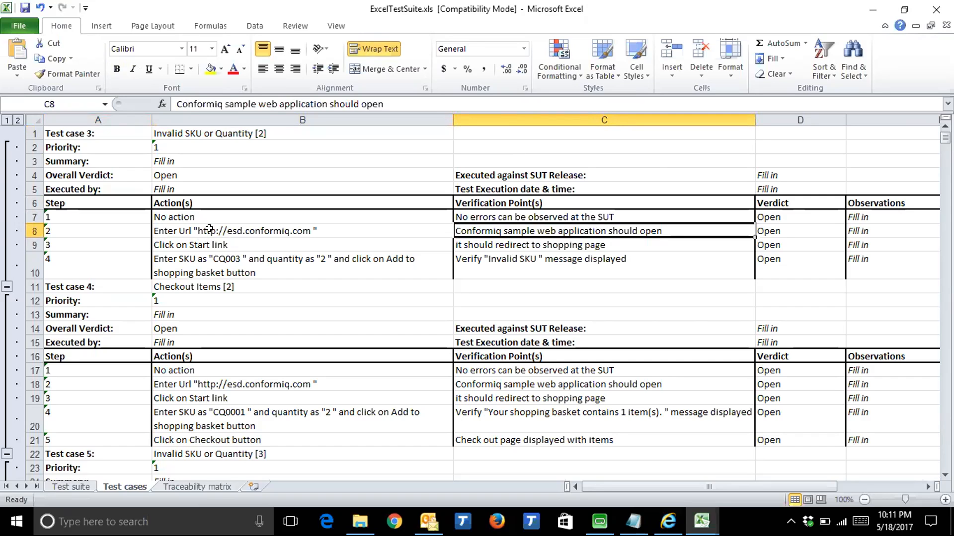
pyautogui.press('Left')
pyautogui.click(499, 228)
pyautogui.click(243, 245)
pyautogui.click(533, 240)
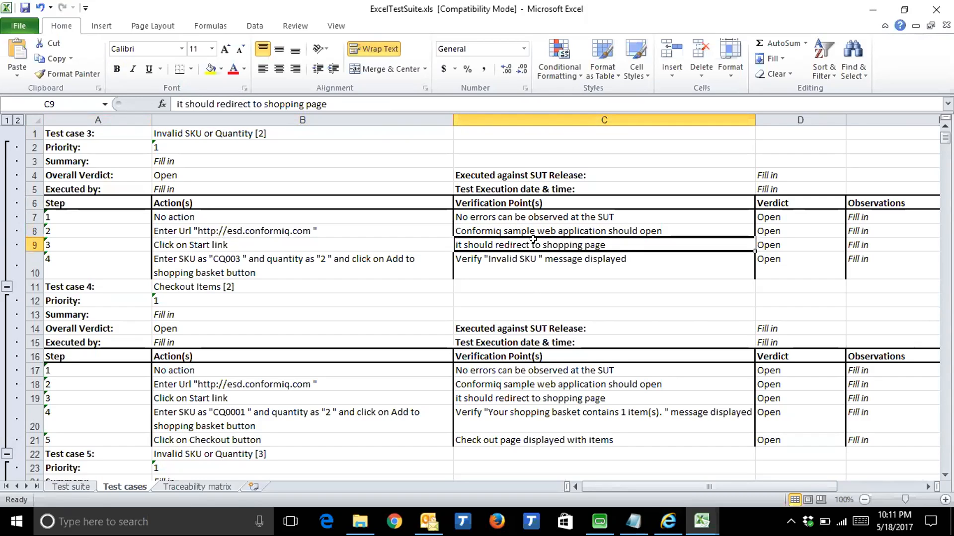
pyautogui.click(316, 263)
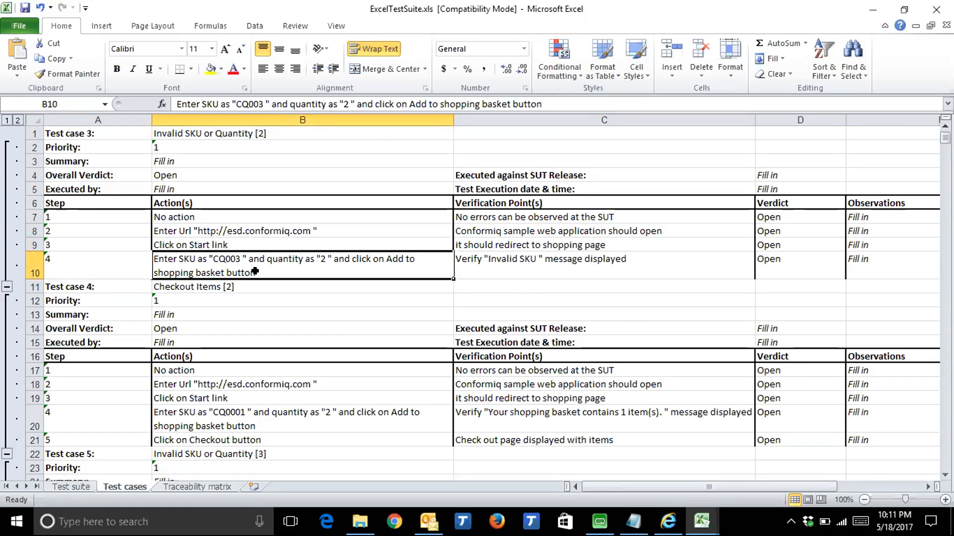
pyautogui.click(594, 263)
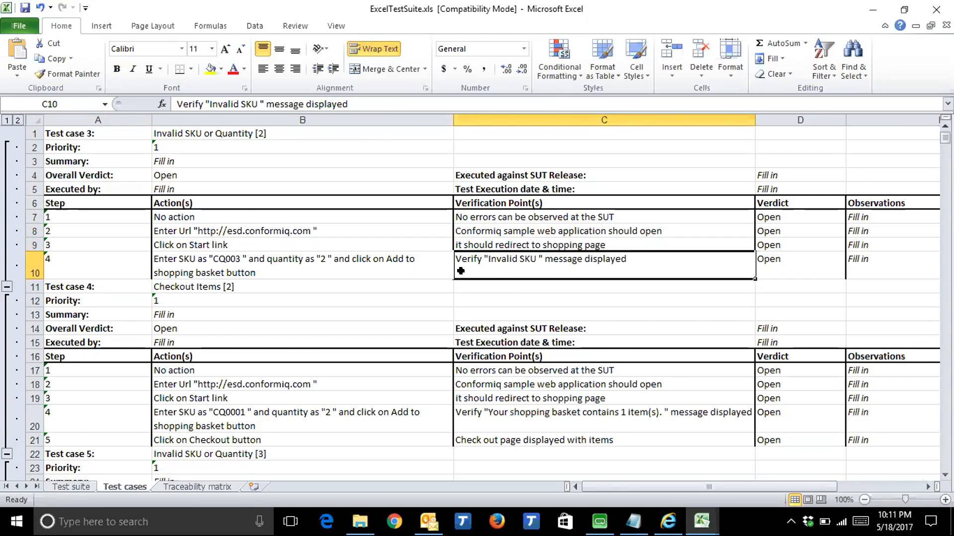
# Examine the steps of Test cases 4 and 5, including the SKU and quantity entry action of Test case 4.
pyautogui.scroll(-2, 460, 270)
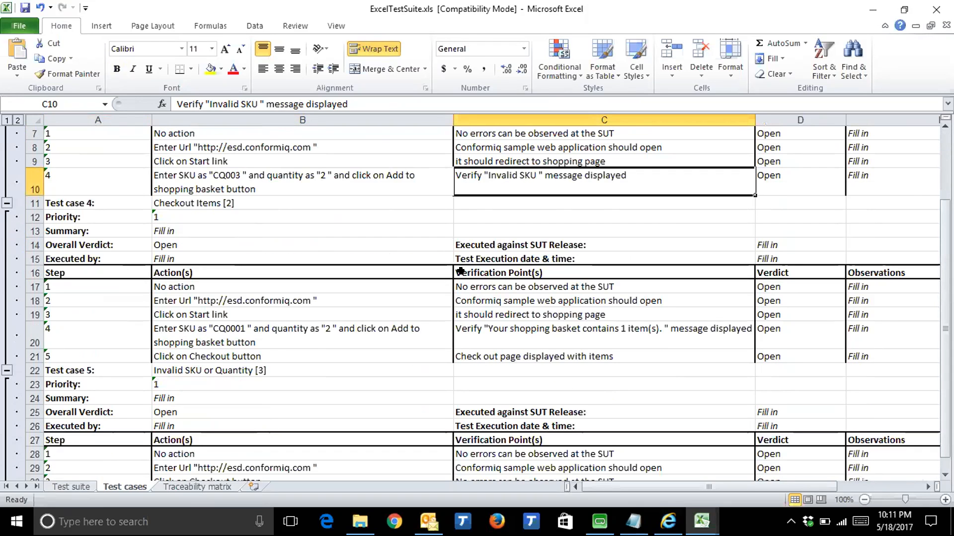
pyautogui.scroll(-2, 460, 271)
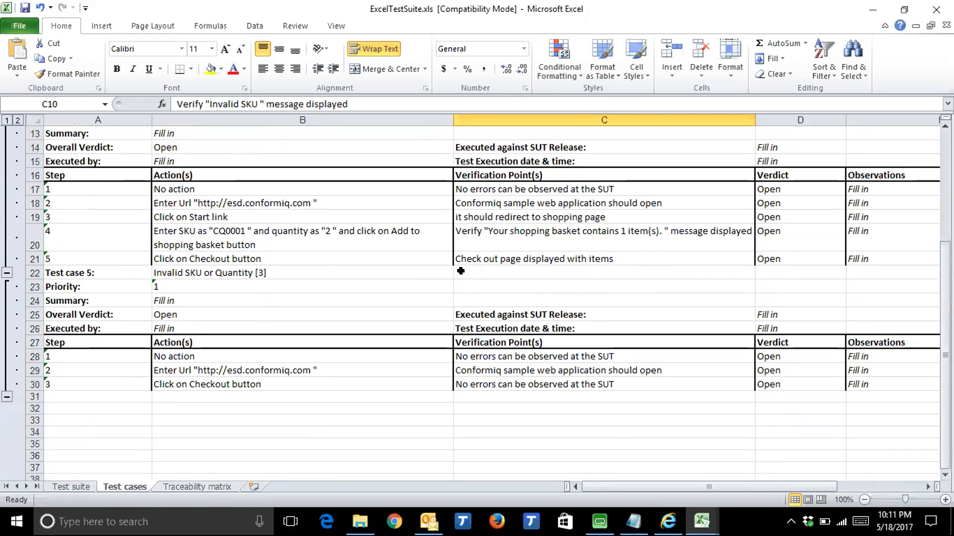
pyautogui.scroll(1, 460, 271)
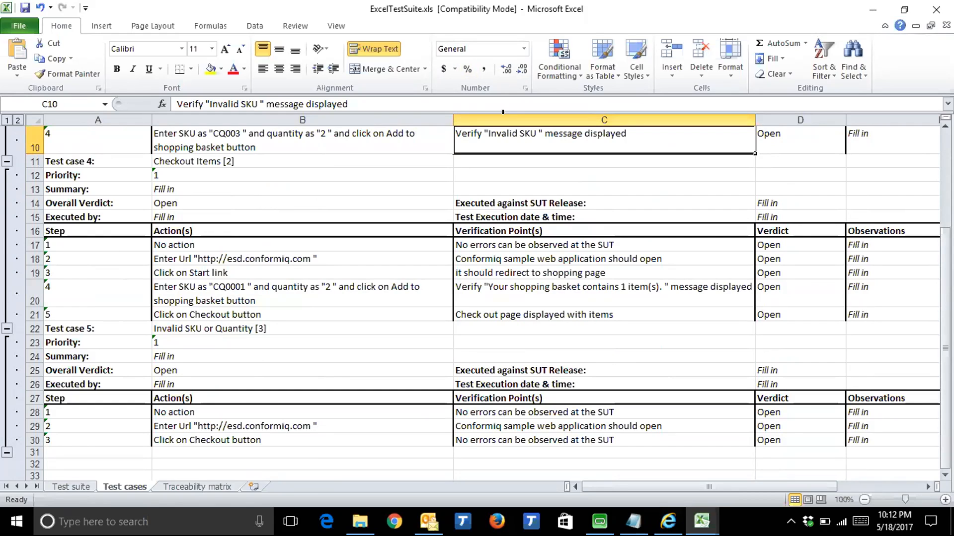
pyautogui.click(267, 286)
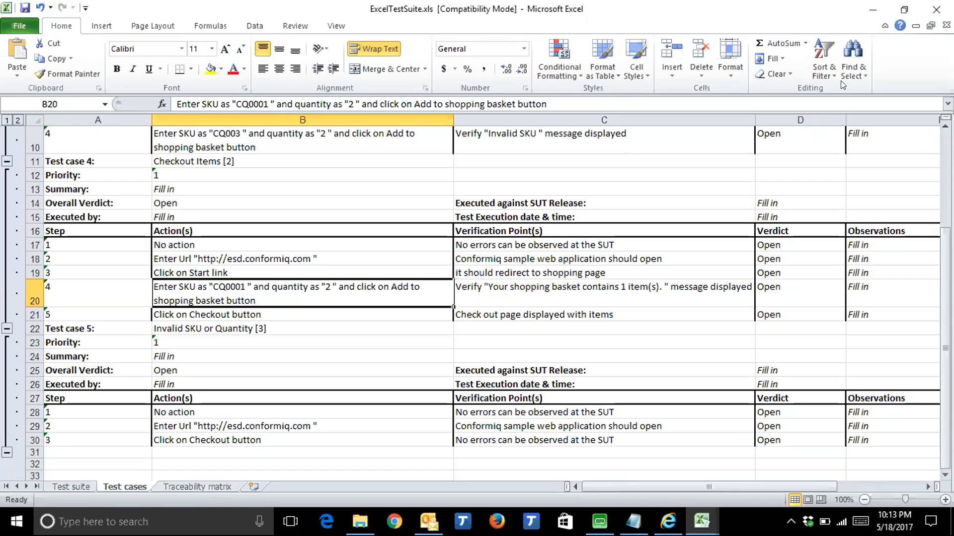
# Close the ExcelTestSuite.xls and ESD Manual tests_Rev.xls workbooks without saving changes.
pyautogui.click(936, 10)
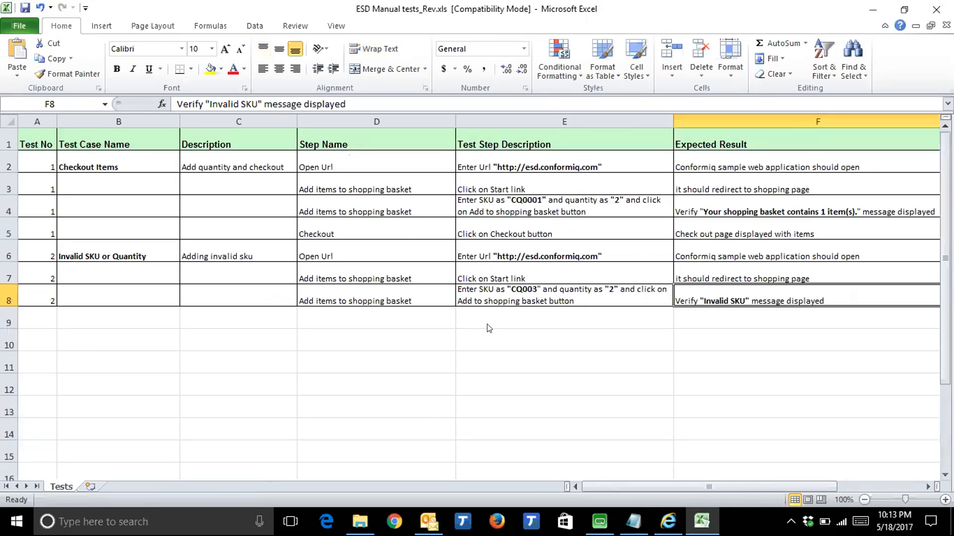
pyautogui.click(476, 287)
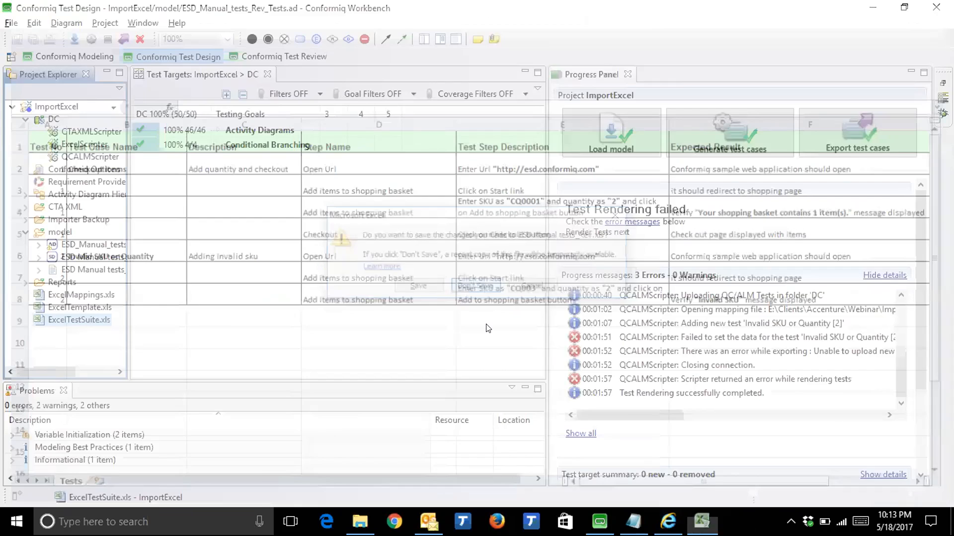
pyautogui.moveTo(654, 415); pyautogui.dragTo(667, 391)
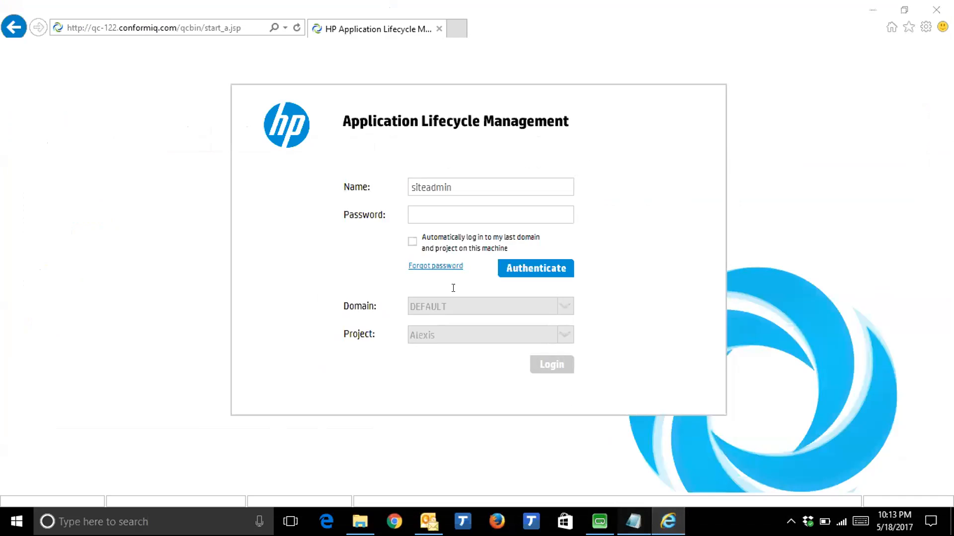
# Log in to HP Application Lifecycle Management as siteadmin with the account password copied from QCInfor.txt, keeping the DEFAULT domain and preselected project.
pyautogui.hotkey('alt', 'Tab')
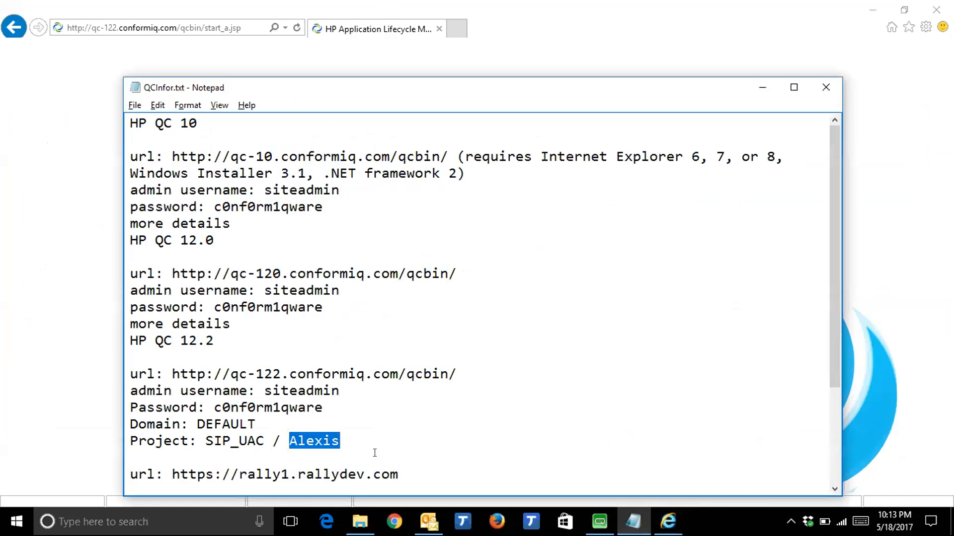
pyautogui.doubleClick(348, 400)
pyautogui.hotkey('alt', 'Tab')
pyautogui.click(424, 210)
pyautogui.hotkey('ctrl', 'v')
pyautogui.click(522, 275)
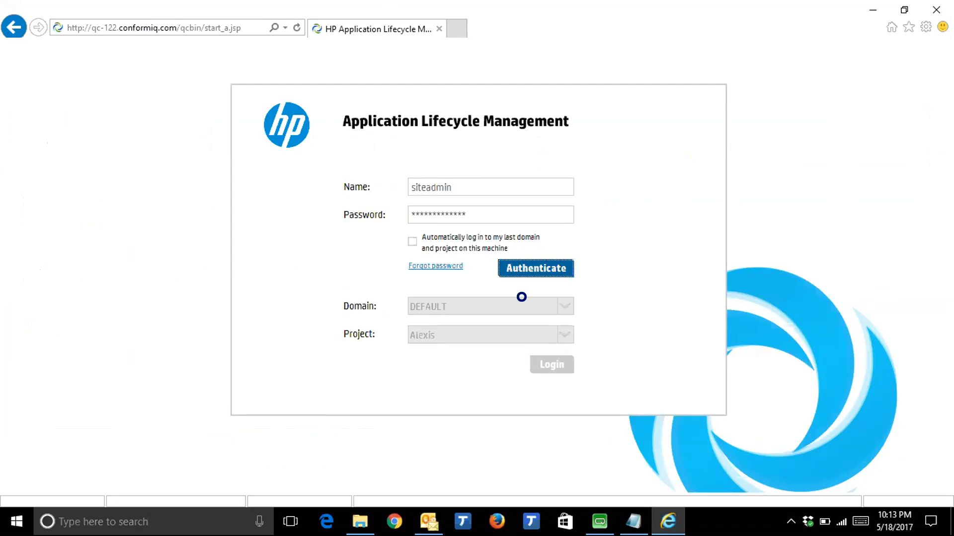
pyautogui.click(542, 365)
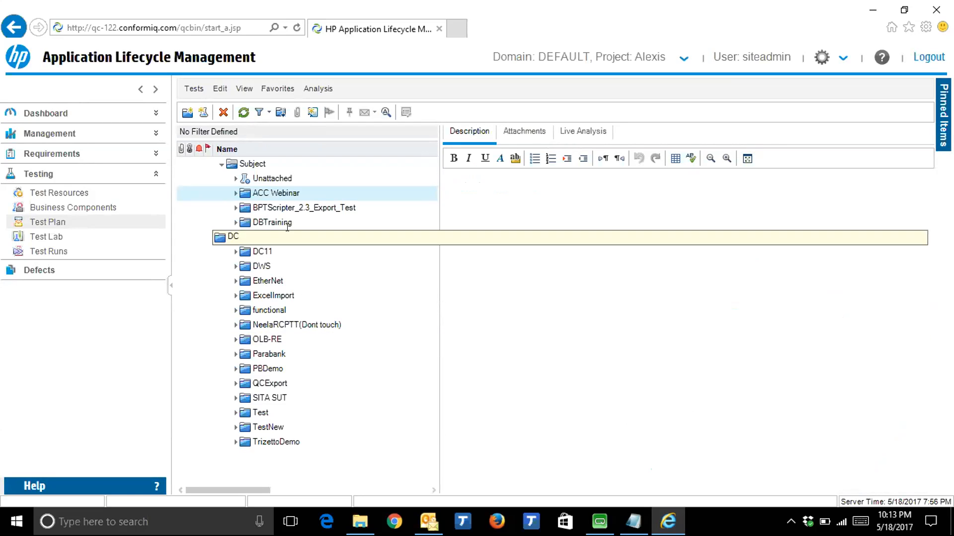
# Expand the ACC Webinar folder and its DC subfolder in the test plan and check the Current Tests and Test Case Attic folders.
pyautogui.click(236, 193)
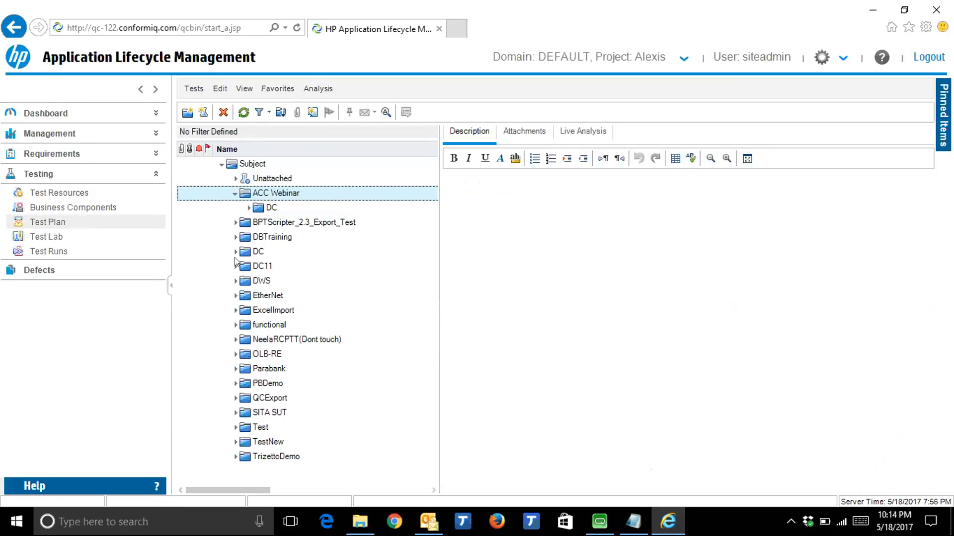
pyautogui.click(249, 209)
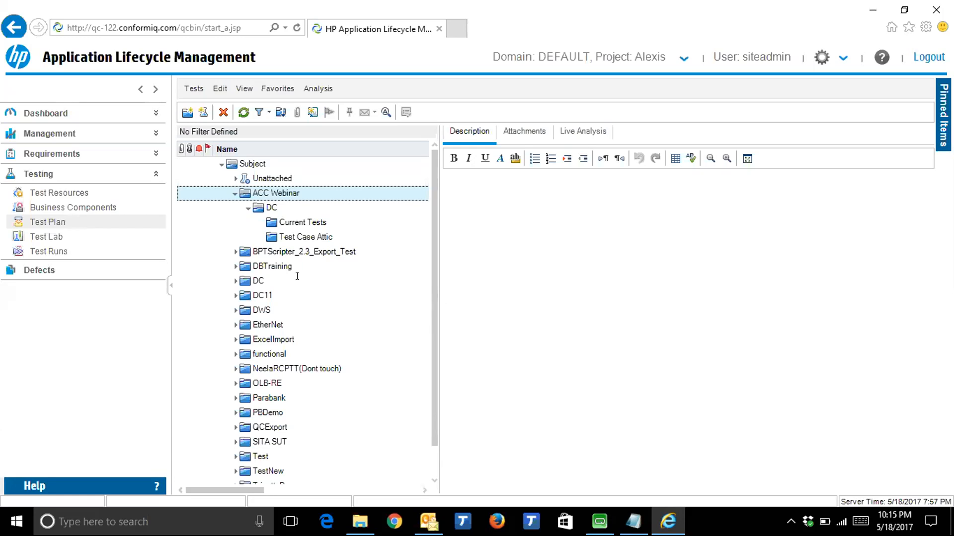
pyautogui.click(318, 219)
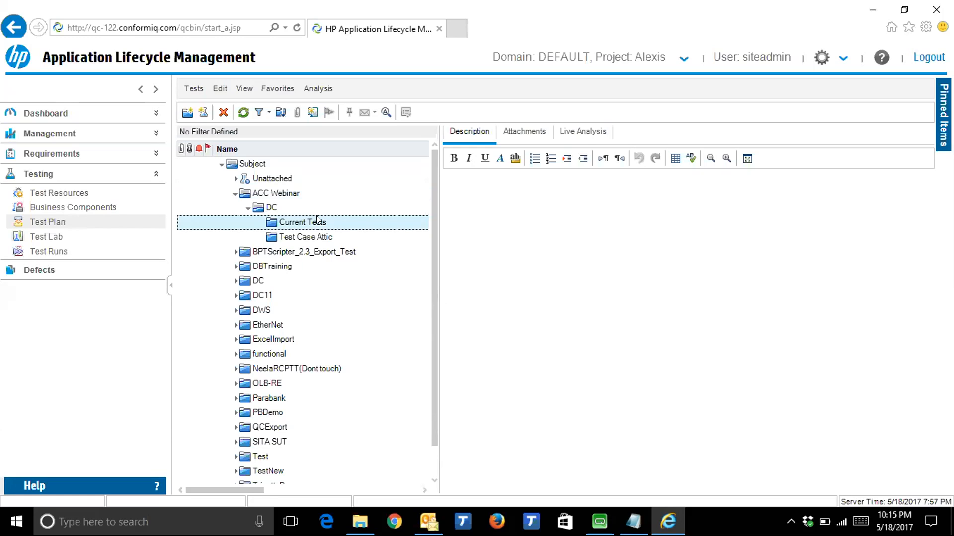
pyautogui.click(320, 237)
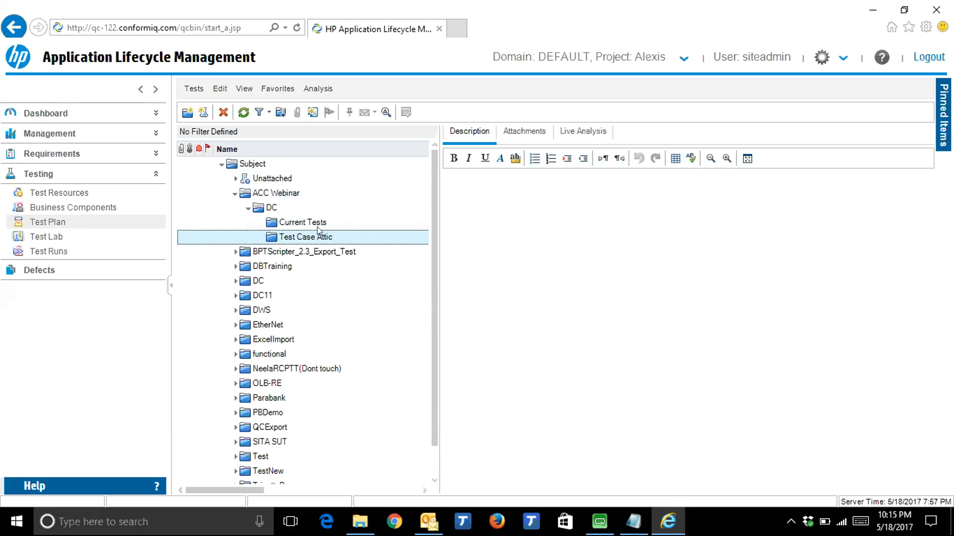
pyautogui.click(318, 224)
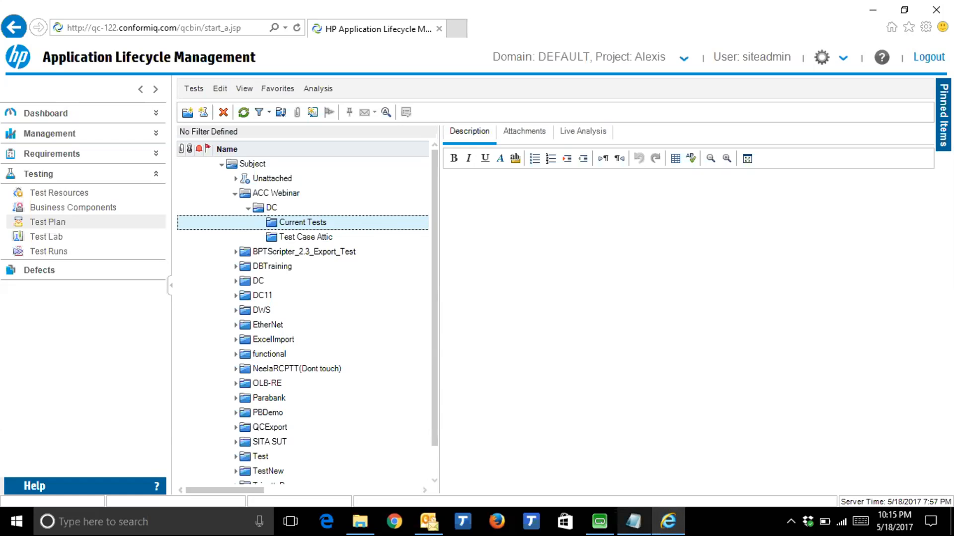
# Switch to Conformiq Workbench, read the full QCALMScripter error in the progress messages, and export the test cases again.
pyautogui.click(600, 514)
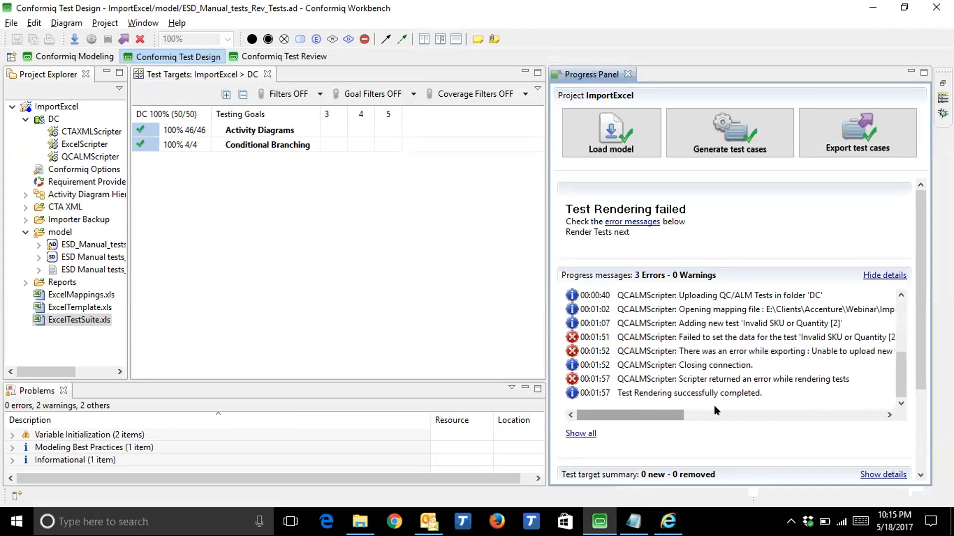
pyautogui.click(718, 414)
pyautogui.moveTo(730, 405); pyautogui.dragTo(851, 405)
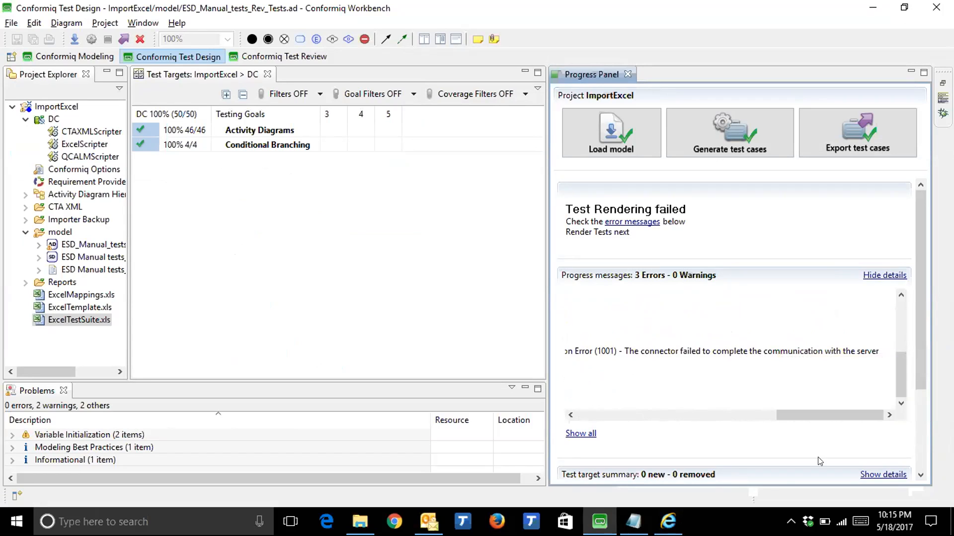
pyautogui.click(839, 147)
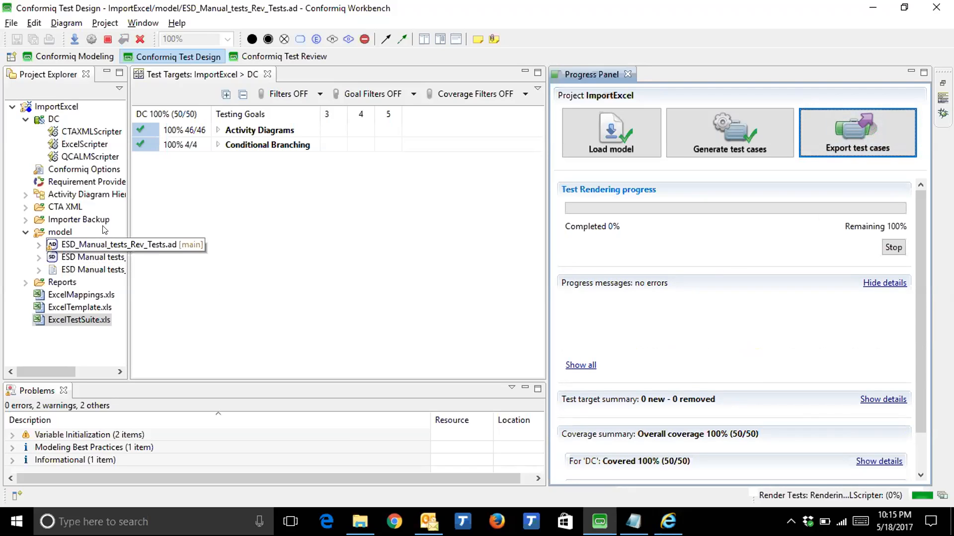
# Expand the CTA XML folder in a widened Project Explorer and check the progress messages of the running export.
pyautogui.click(68, 208)
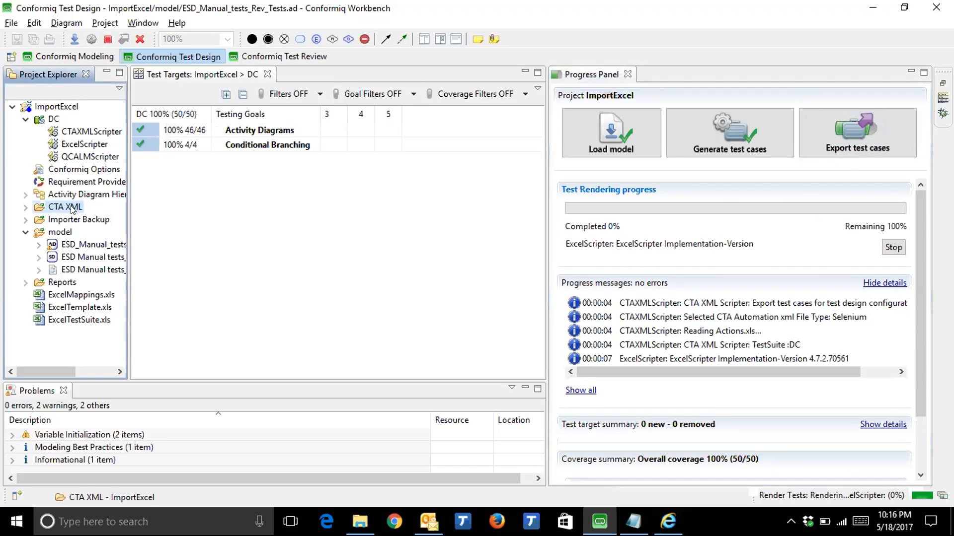
pyautogui.click(25, 208)
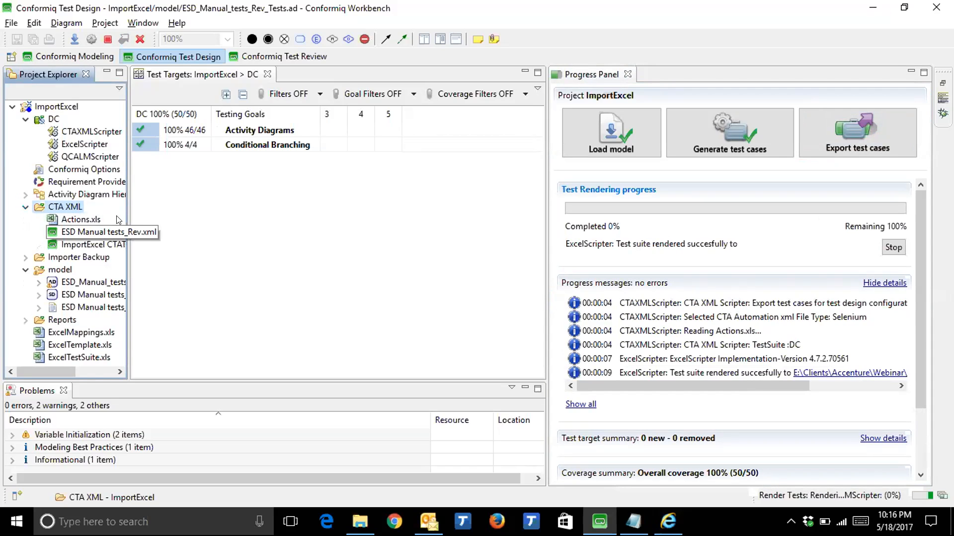
pyautogui.moveTo(123, 209); pyautogui.dragTo(172, 216)
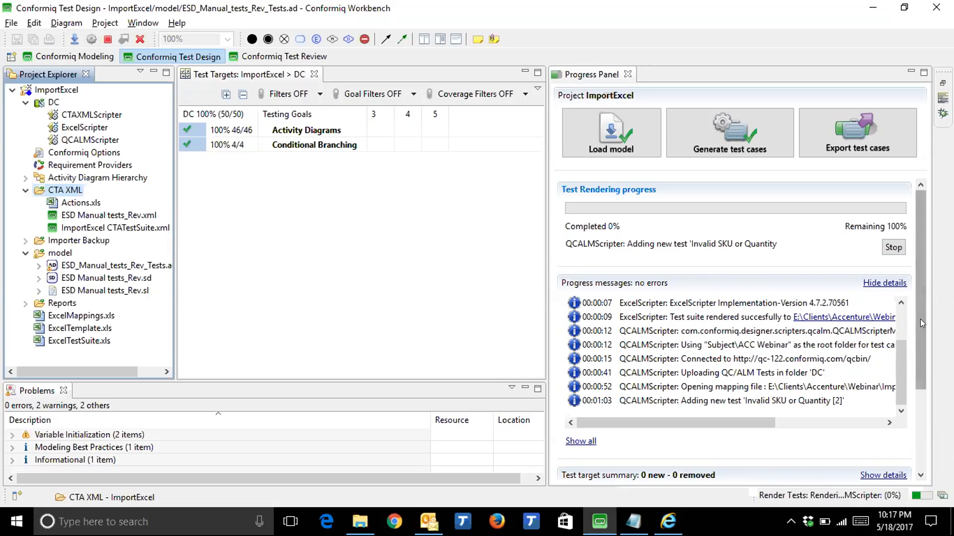
pyautogui.scroll(-1, 918, 323)
pyautogui.scroll(-1, 913, 364)
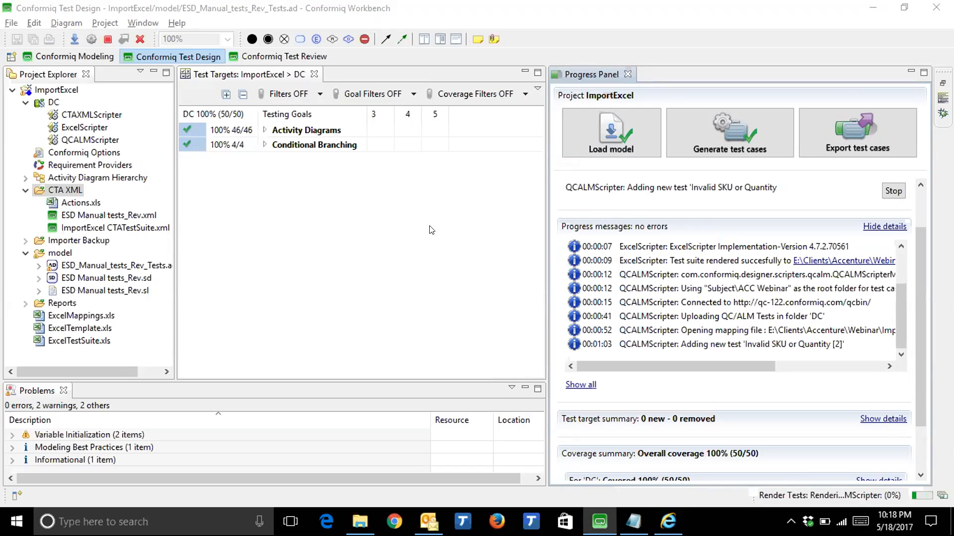
# Show the first "Enter SKU as and quantity as" input action's properties in the Conformiq Modeling perspective, with a widened Properties view and the palette collapsed.
pyautogui.click(73, 56)
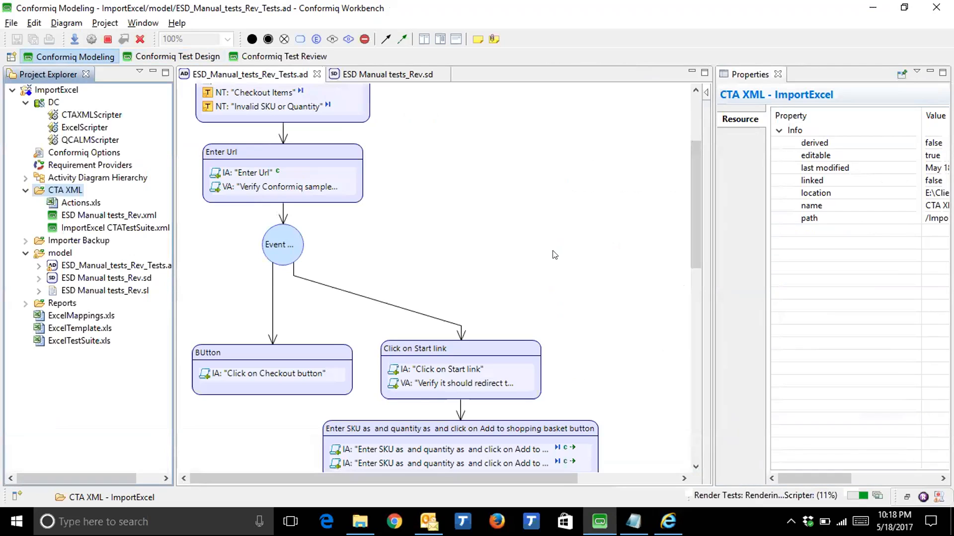
pyautogui.scroll(-5, 555, 255)
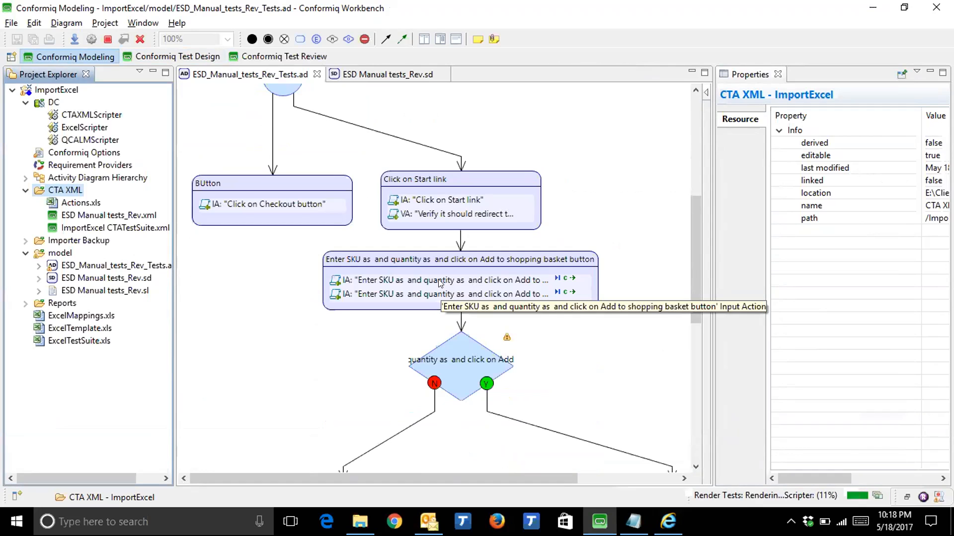
pyautogui.click(438, 279)
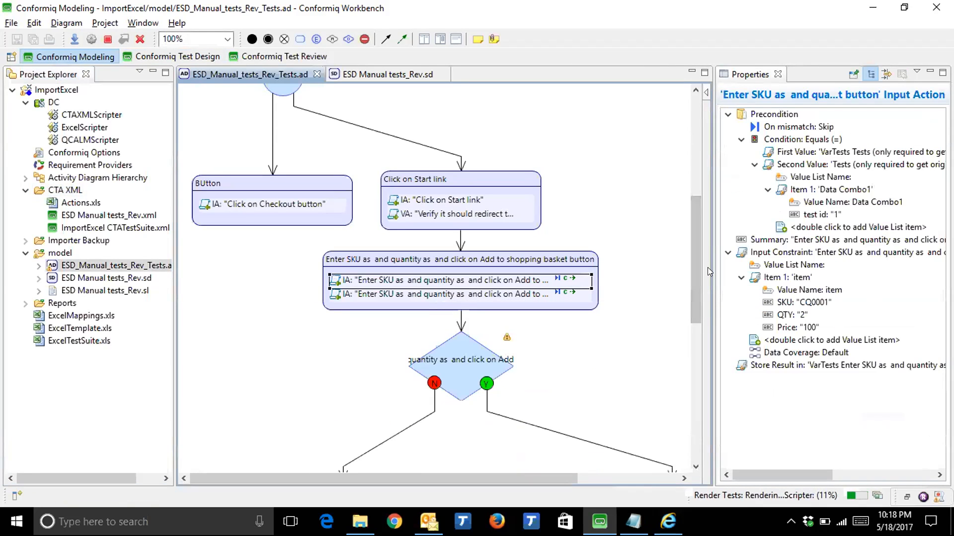
pyautogui.moveTo(708, 267)
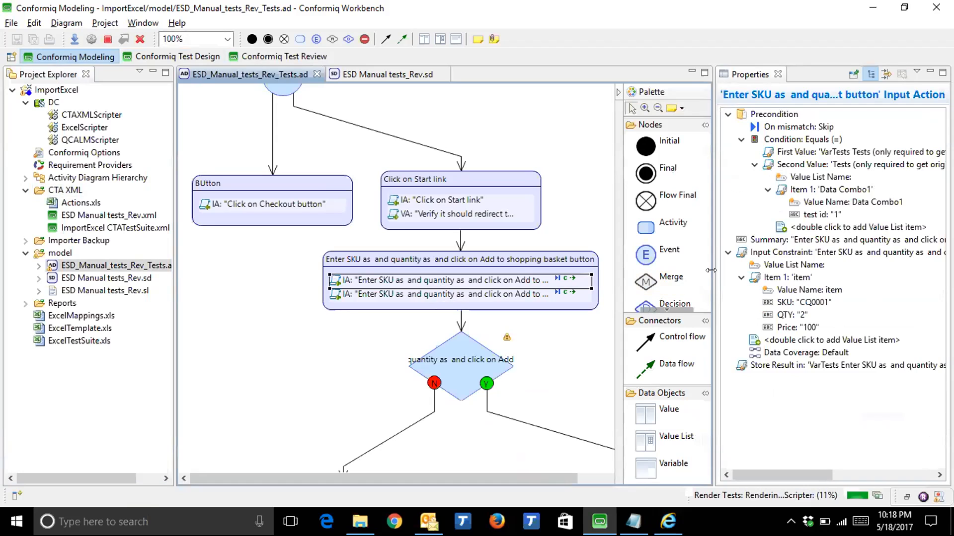
pyautogui.moveTo(711, 270); pyautogui.dragTo(674, 270)
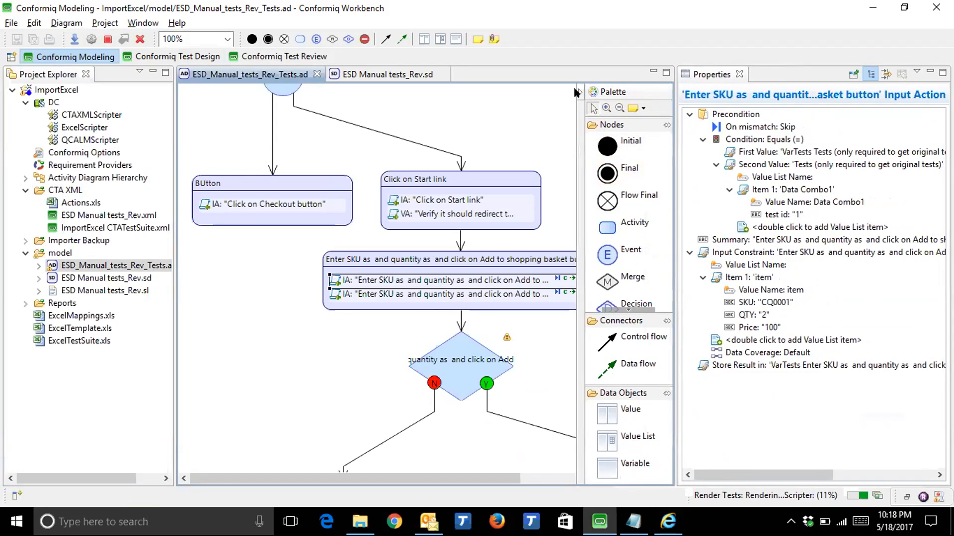
pyautogui.click(575, 92)
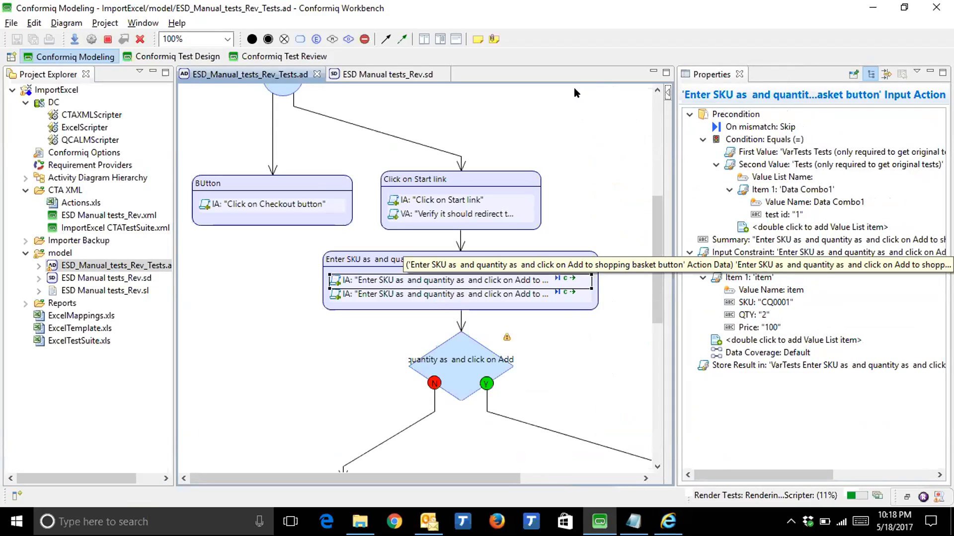
# Examine the available sources for the input action's Input Constraint, including the value list from an external spreadsheet file, without applying one.
pyautogui.click(789, 252)
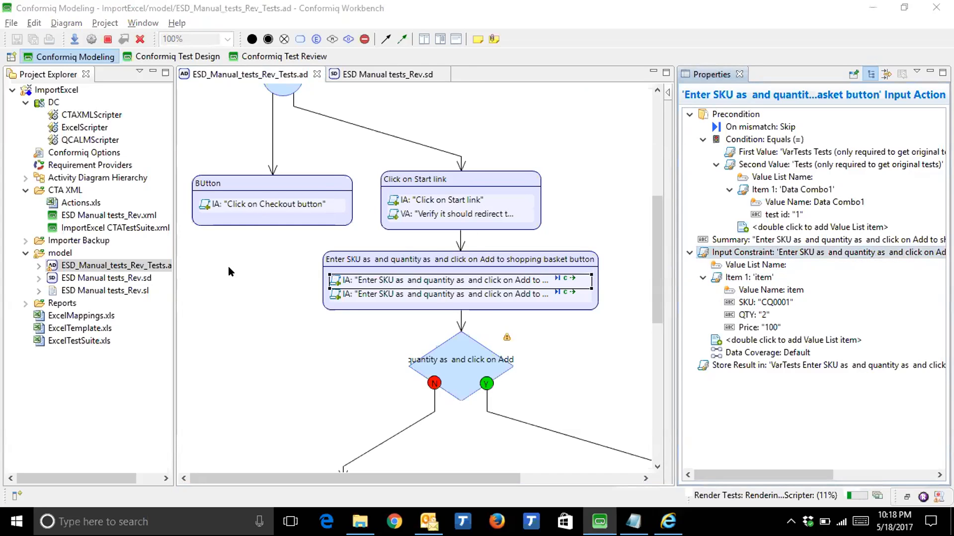
pyautogui.moveTo(319, 264); pyautogui.dragTo(353, 268)
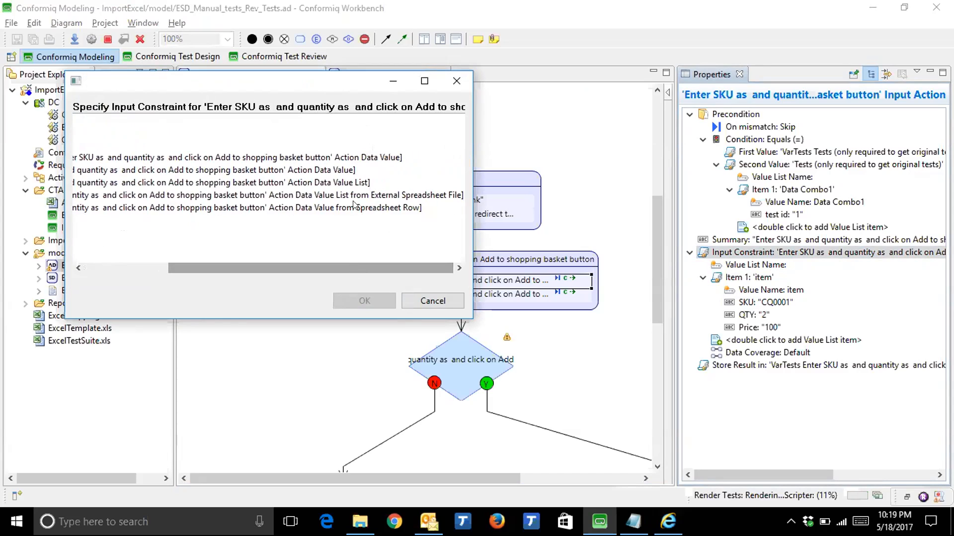
pyautogui.click(355, 195)
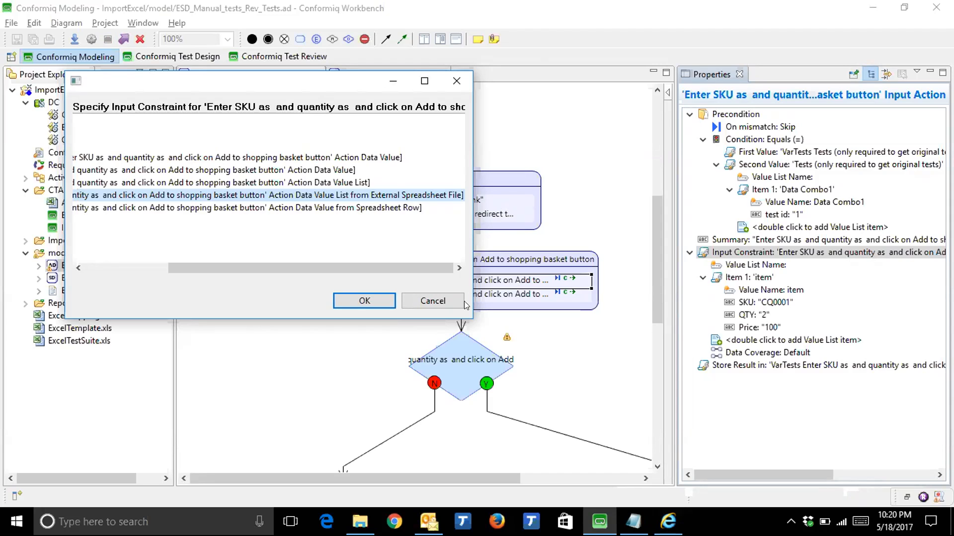
pyautogui.click(448, 303)
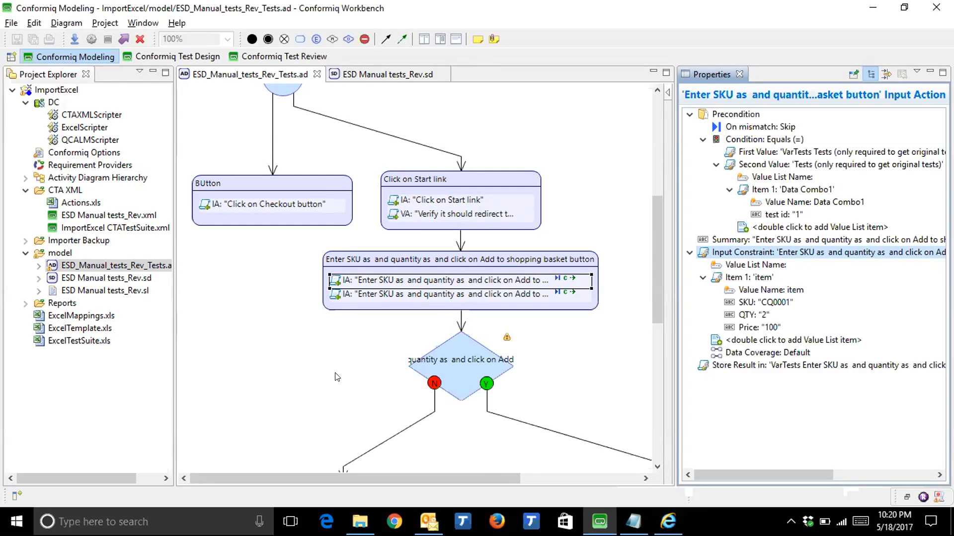
# Add a second item to the Input Constraint's value list and set its SKU to CQ0002.
pyautogui.scroll(-3, 335, 376)
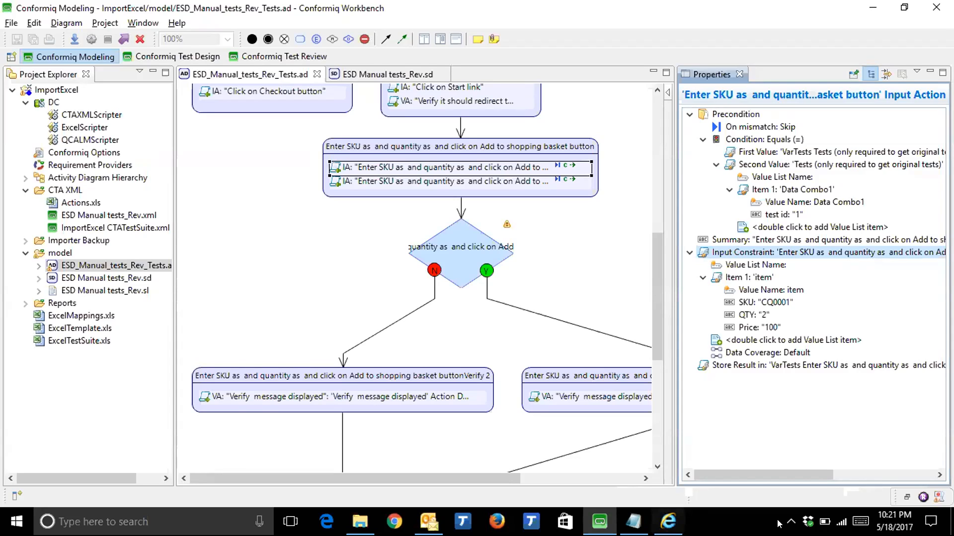
pyautogui.doubleClick(768, 340)
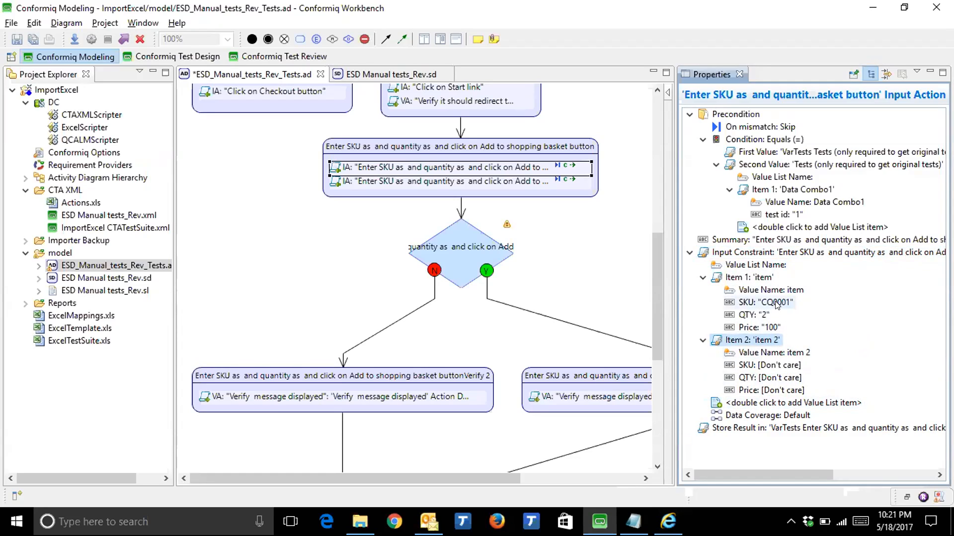
pyautogui.doubleClick(767, 365)
pyautogui.write('C')
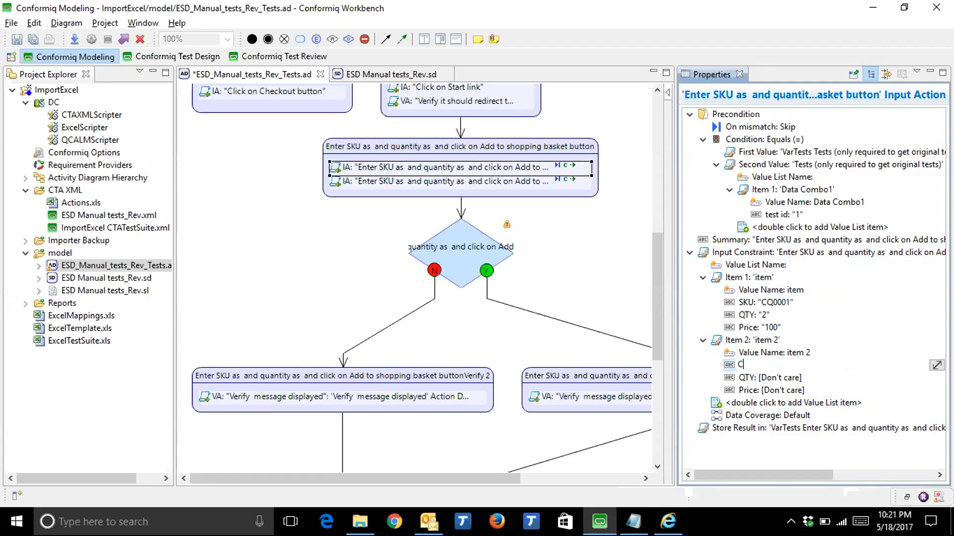
pyautogui.write('Q0002')
pyautogui.press('Return')
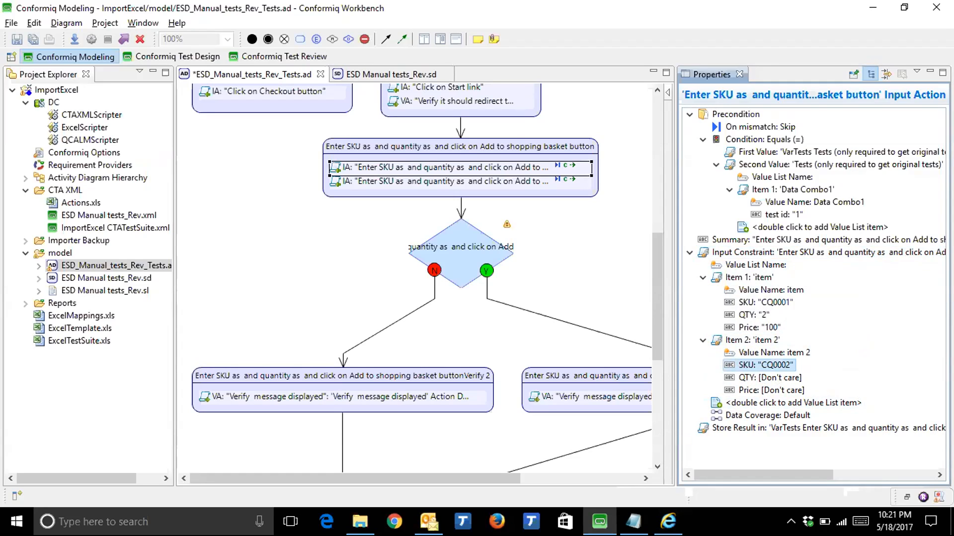
# Set the second value list item's QTY to 6 and its Price to 200.
pyautogui.doubleClick(768, 378)
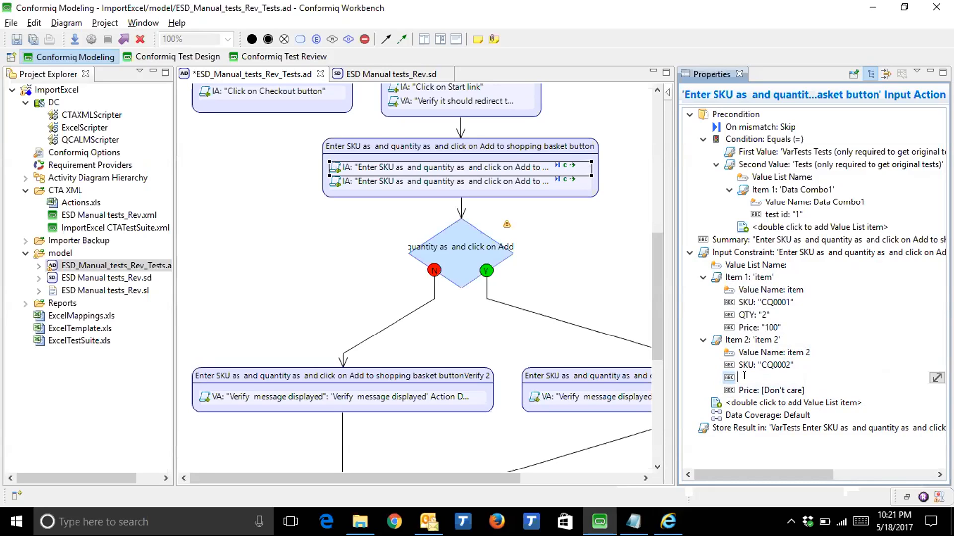
pyautogui.write('6')
pyautogui.press('Return')
pyautogui.click(763, 390)
pyautogui.write('200')
pyautogui.press('Return')
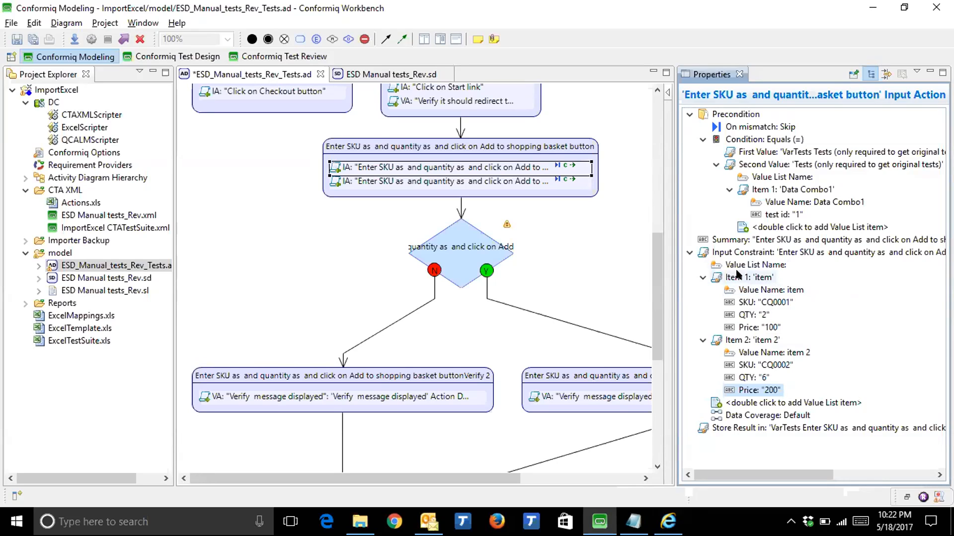
# Try to switch the Input Constraint to a value list from an external spreadsheet file and choose its spreadsheet.
pyautogui.click(774, 252)
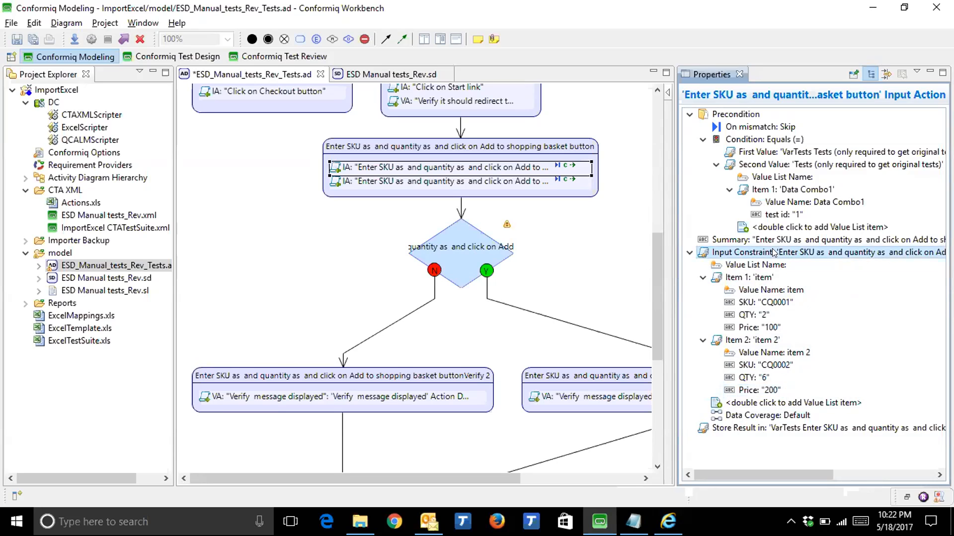
pyautogui.doubleClick(774, 252)
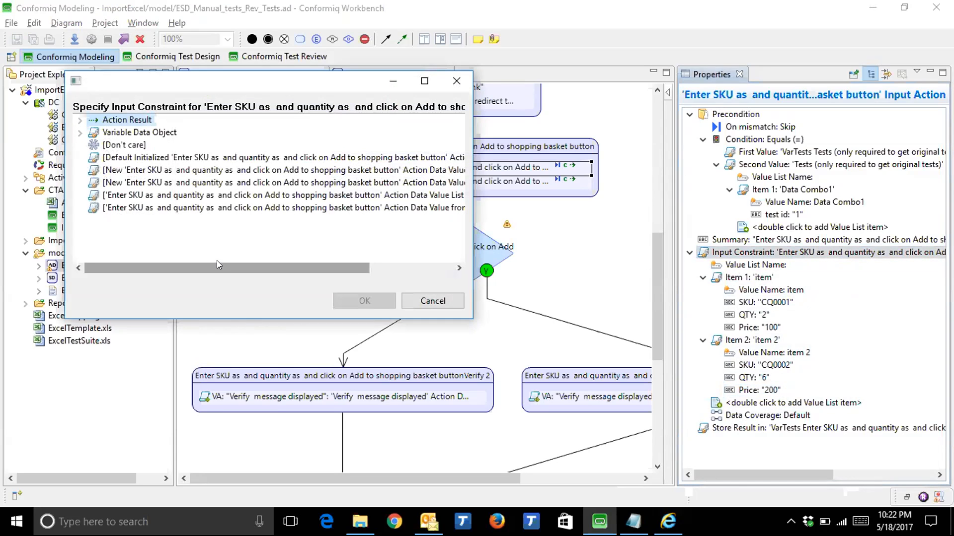
pyautogui.moveTo(217, 262); pyautogui.dragTo(308, 264)
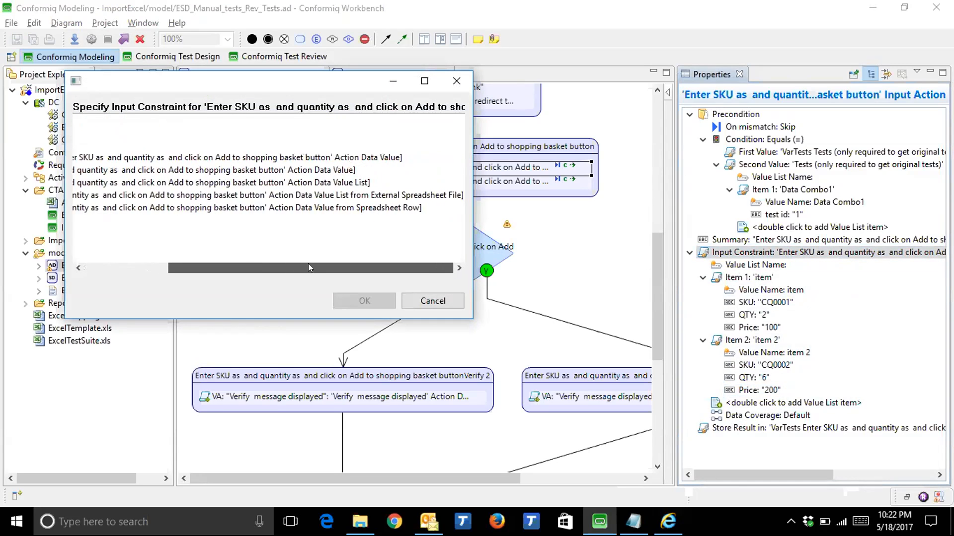
pyautogui.click(364, 196)
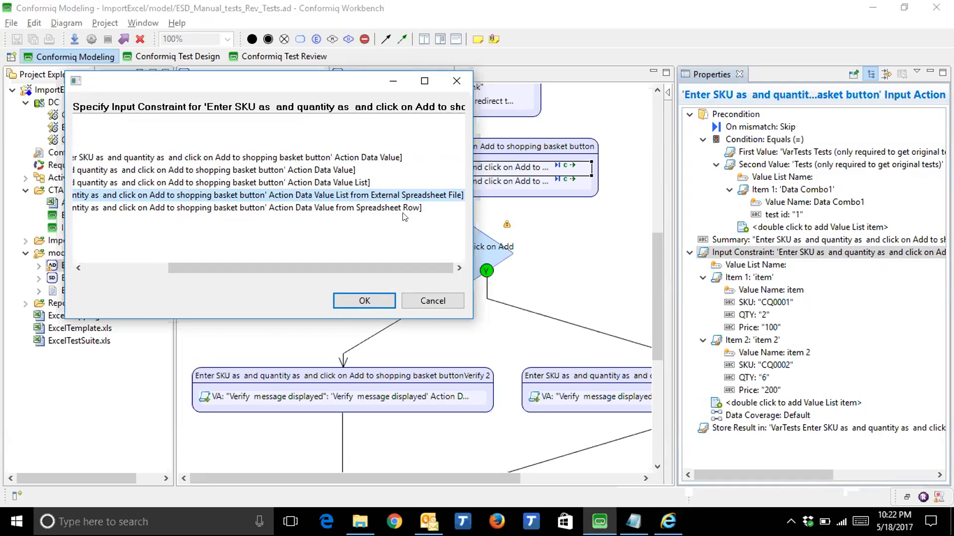
pyautogui.click(364, 301)
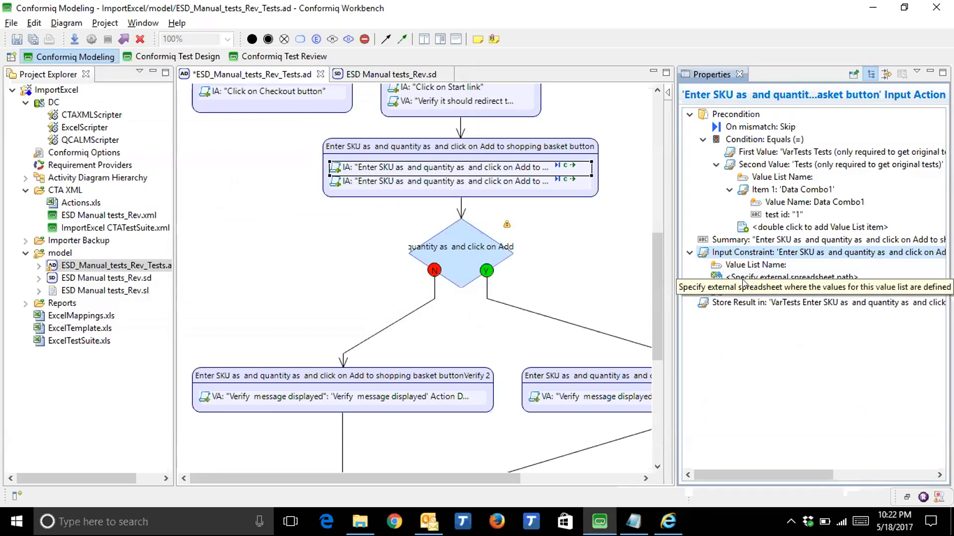
pyautogui.click(829, 278)
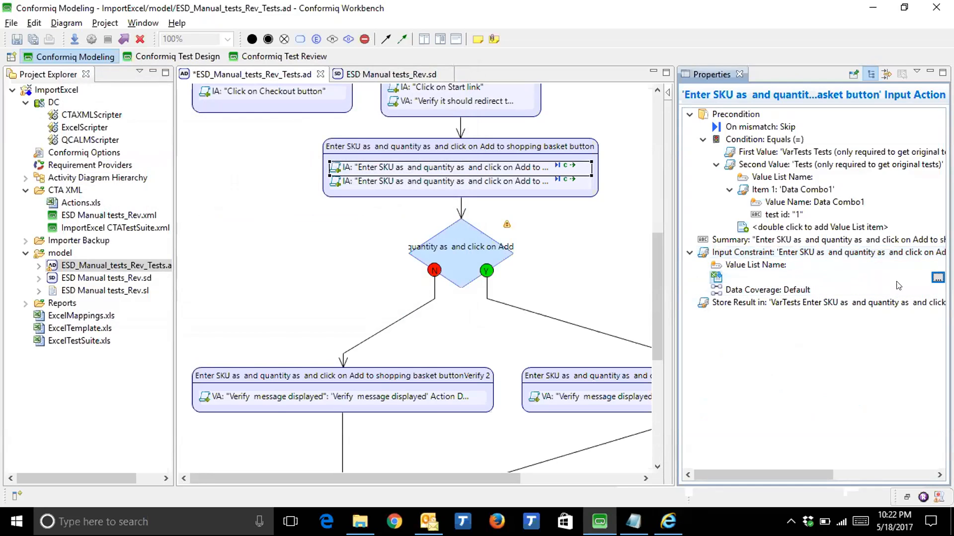
pyautogui.click(938, 278)
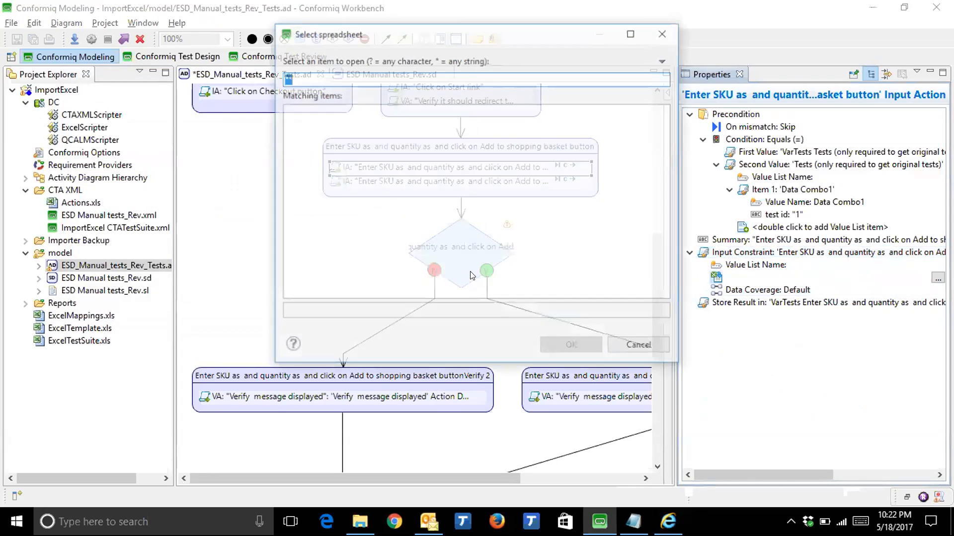
pyautogui.click(640, 346)
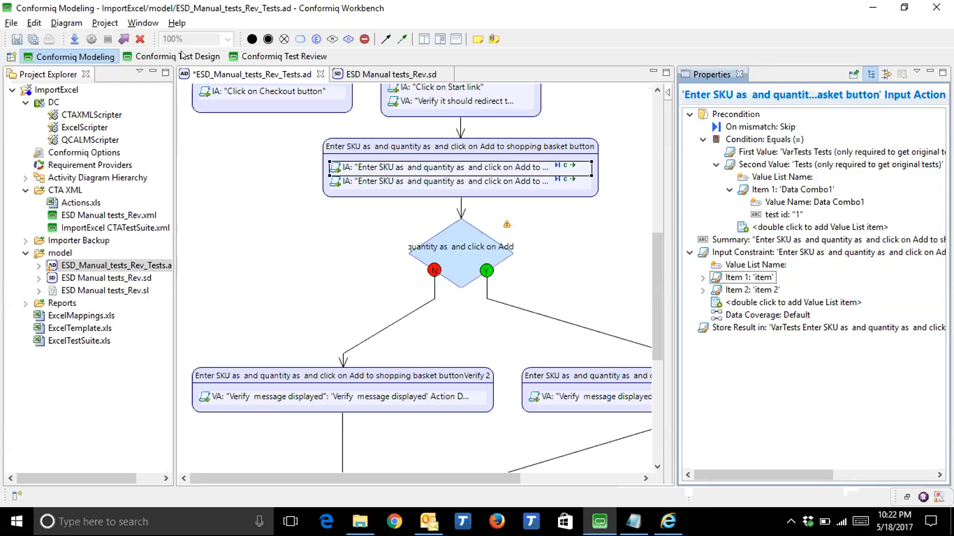
# Check the export's progress messages in the Conformiq Test Design perspective and select the Conditional Branching testing goal.
pyautogui.click(190, 63)
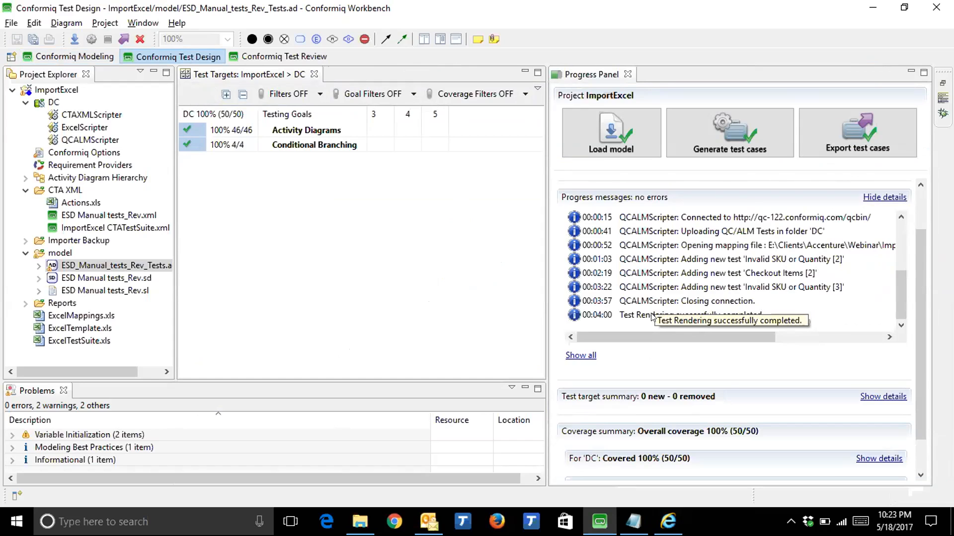
pyautogui.click(308, 147)
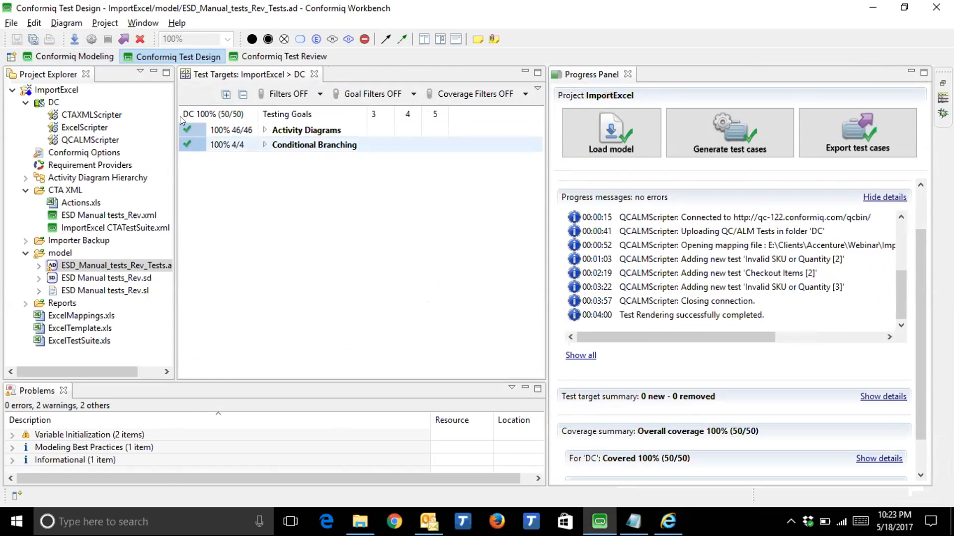
# Switch to the Modeling perspective and show the field values of Item 1 in the input action's Input Constraint.
pyautogui.click(90, 58)
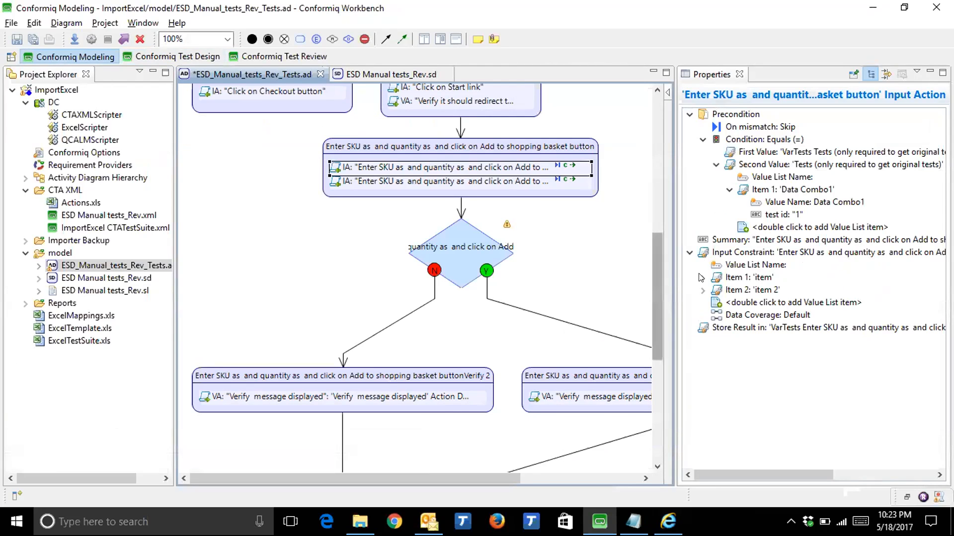
pyautogui.click(702, 278)
pyautogui.click(765, 290)
pyautogui.click(767, 288)
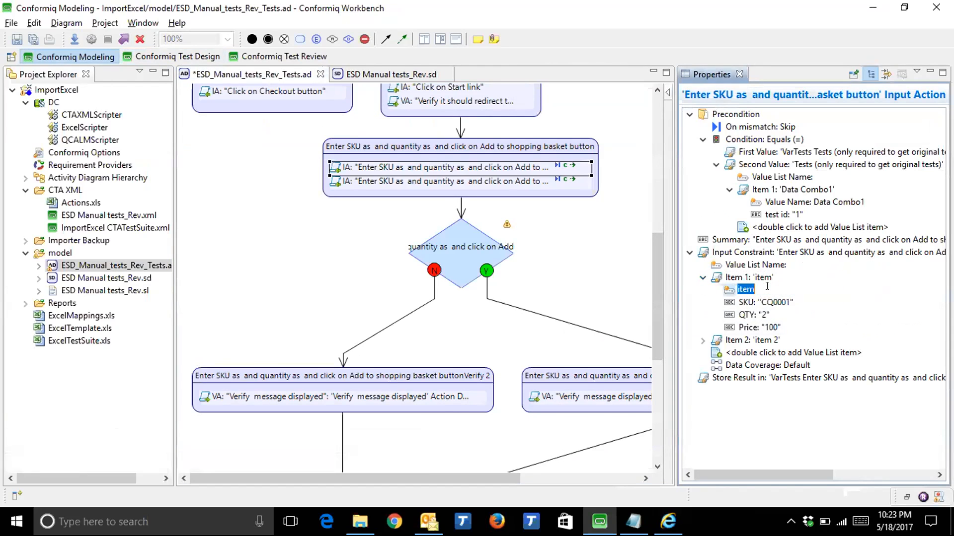
# Launch Excel with a new blank workbook.
pyautogui.press('super+r')
pyautogui.write('excel')
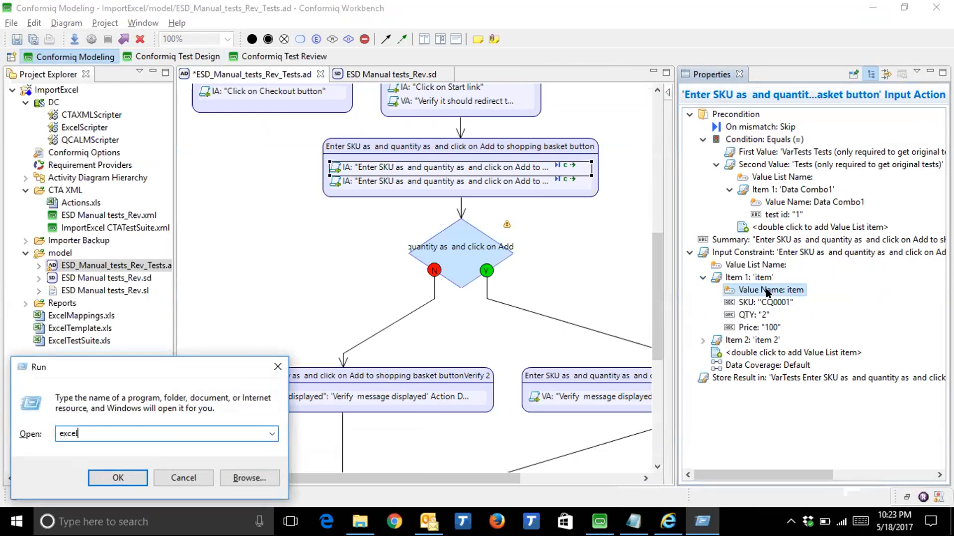
pyautogui.press('Return')
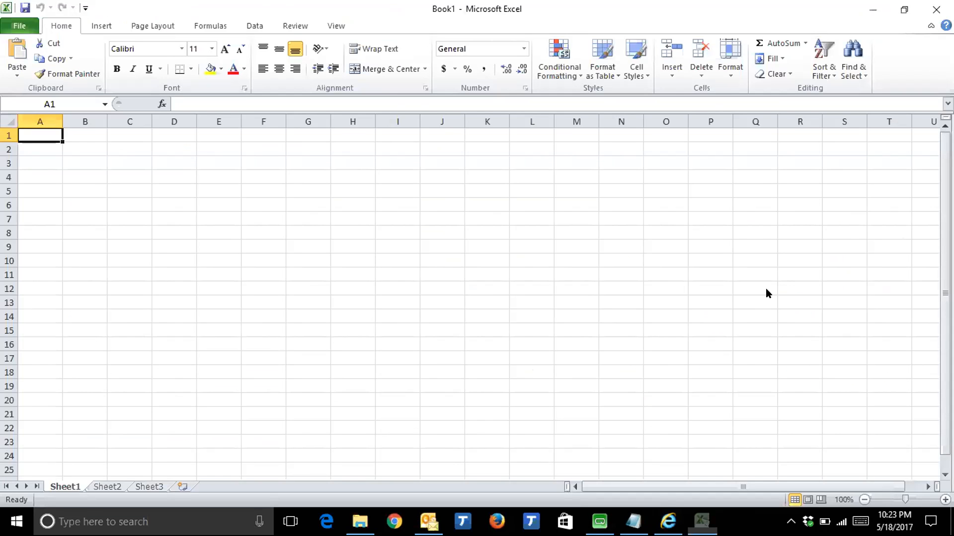
# Enter the column headers SKU, QTY and Price in cells A1 to C1, matching the input action's field names.
pyautogui.hotkey('alt', 'Tab')
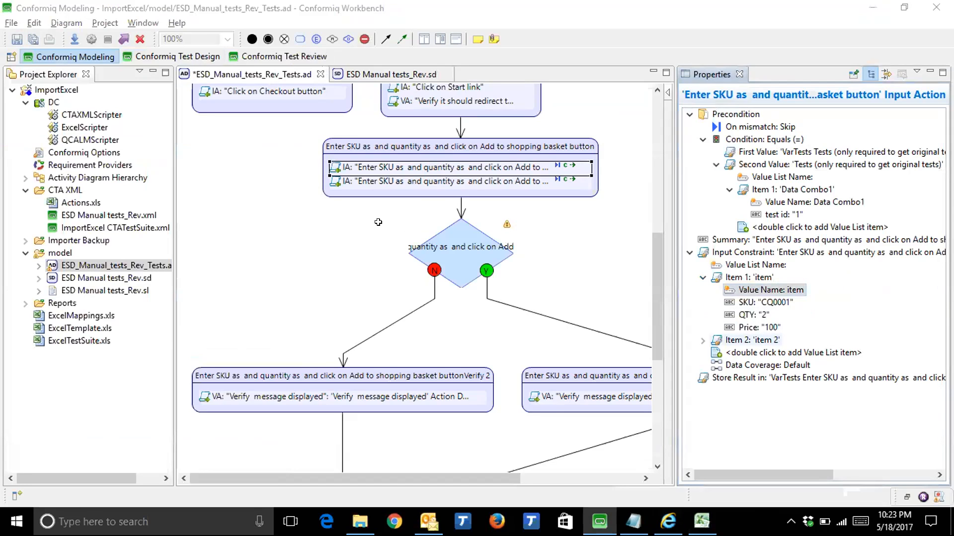
pyautogui.write('S')
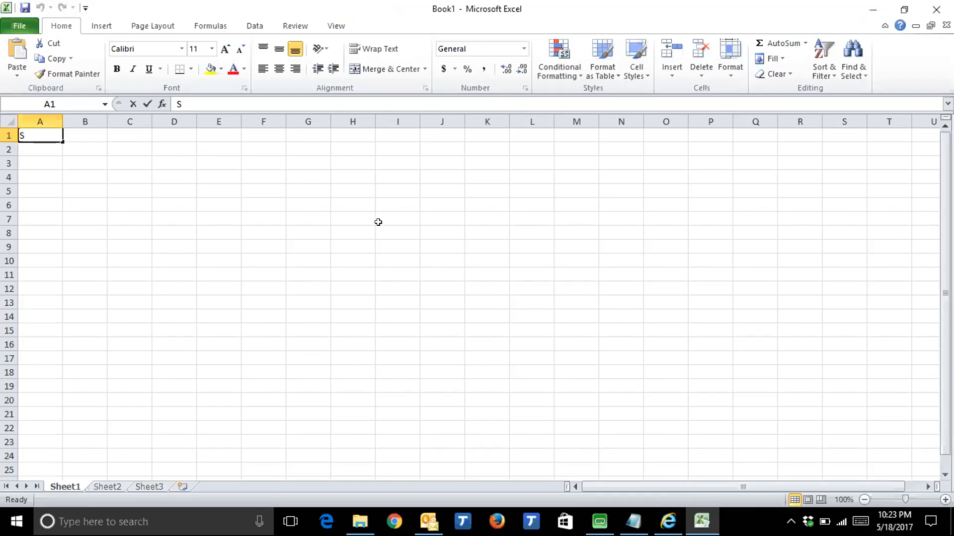
pyautogui.write('KU')
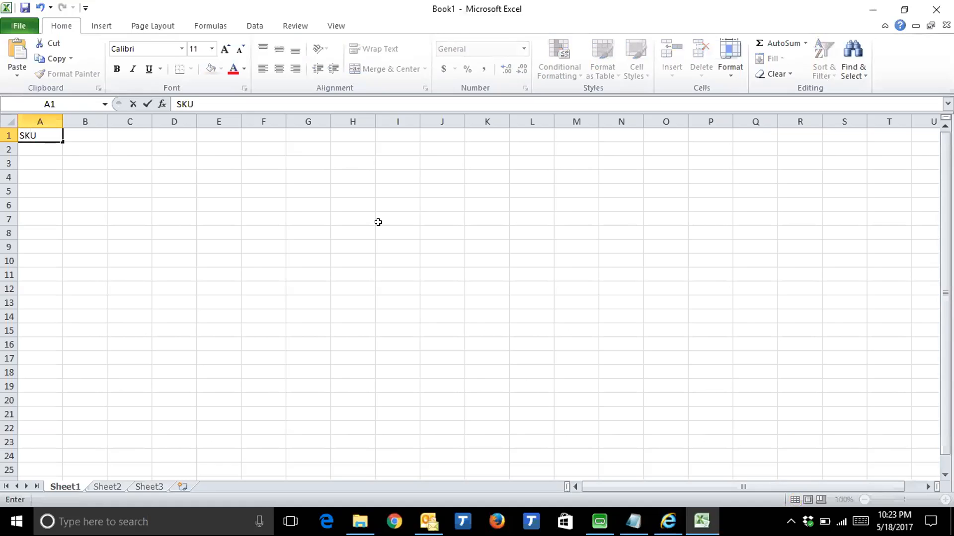
pyautogui.press('Tab')
pyautogui.write('Q')
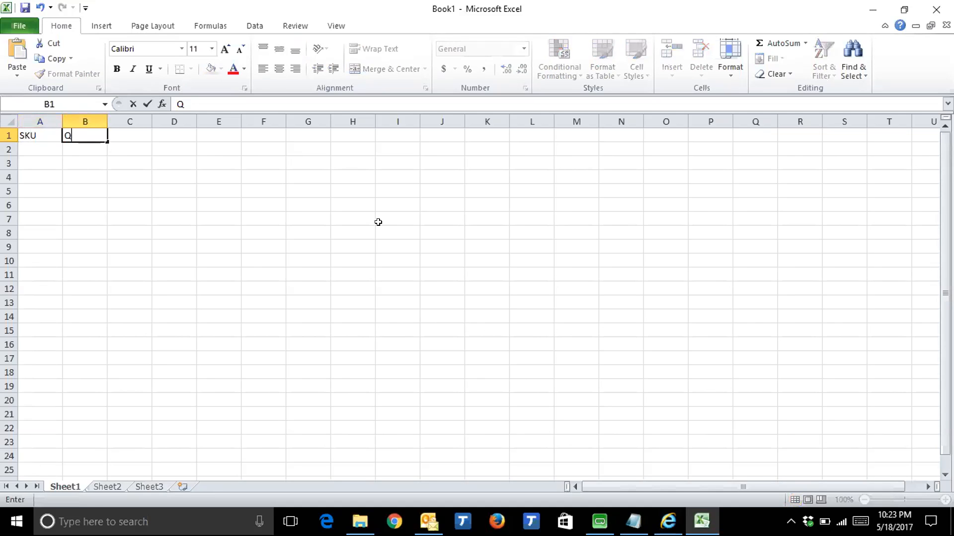
pyautogui.write('TY')
pyautogui.press('Tab')
pyautogui.write('Price')
pyautogui.press('Return')
# Fill row 2 of the sheet with SKU CQ0001, quantity 12 and price 100.
pyautogui.write('CQ0001')
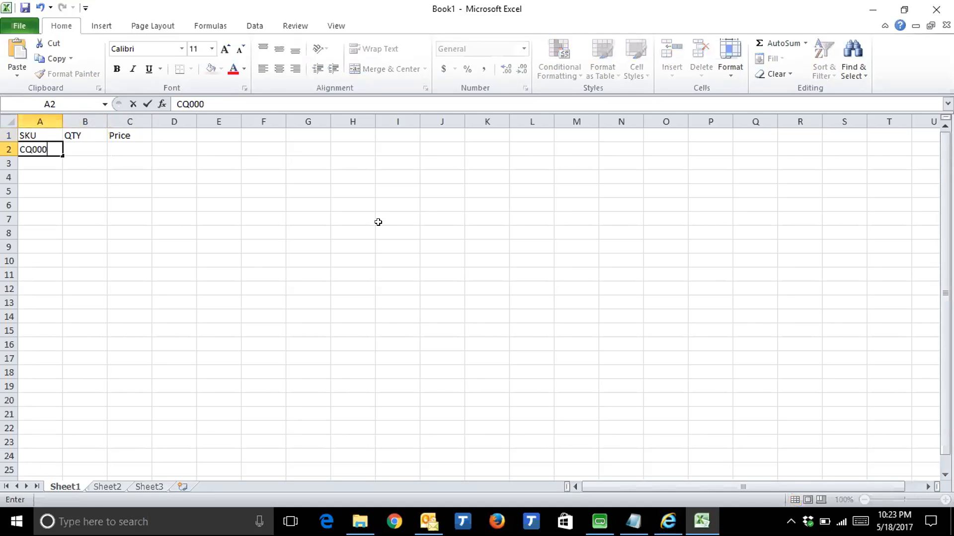
pyautogui.press('Tab')
pyautogui.write('12')
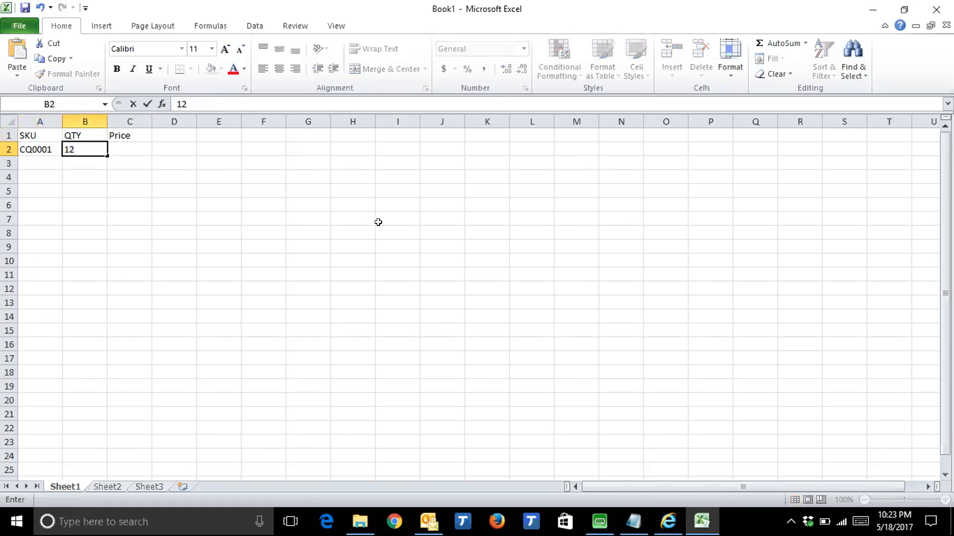
pyautogui.press('Tab')
pyautogui.write('100')
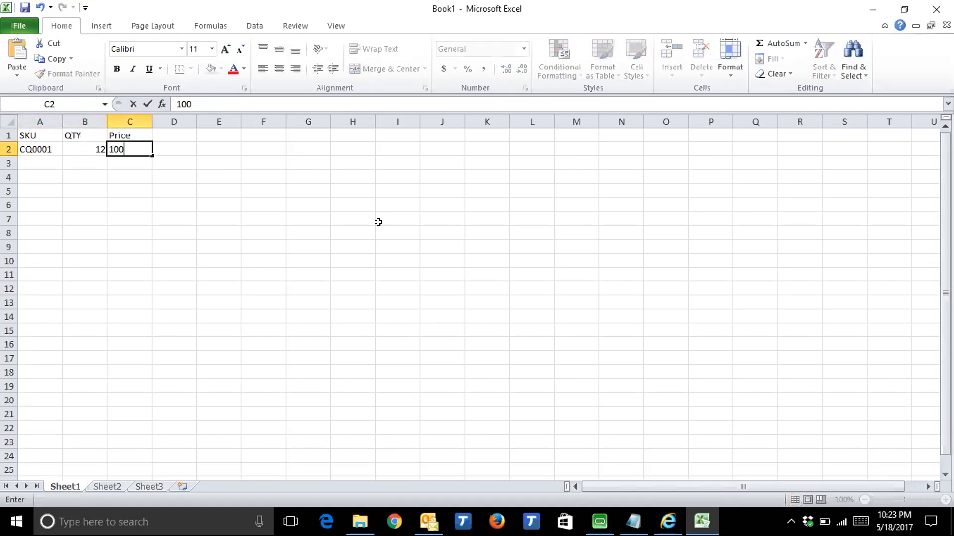
# Fill row 3 of the sheet with SKU CQ0004, quantity 23 and price 200.
pyautogui.press('Down')
pyautogui.press('Left')
pyautogui.press('Left')
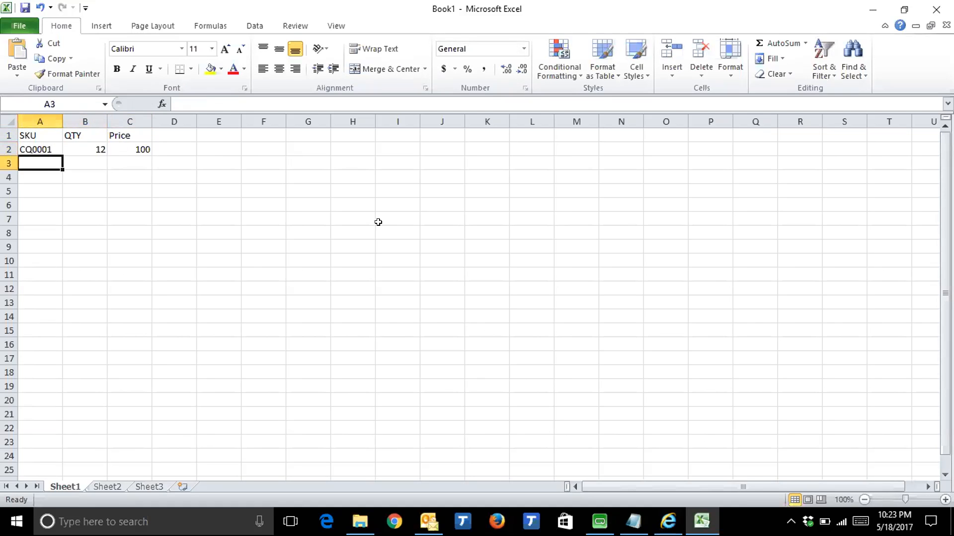
pyautogui.write('CQ')
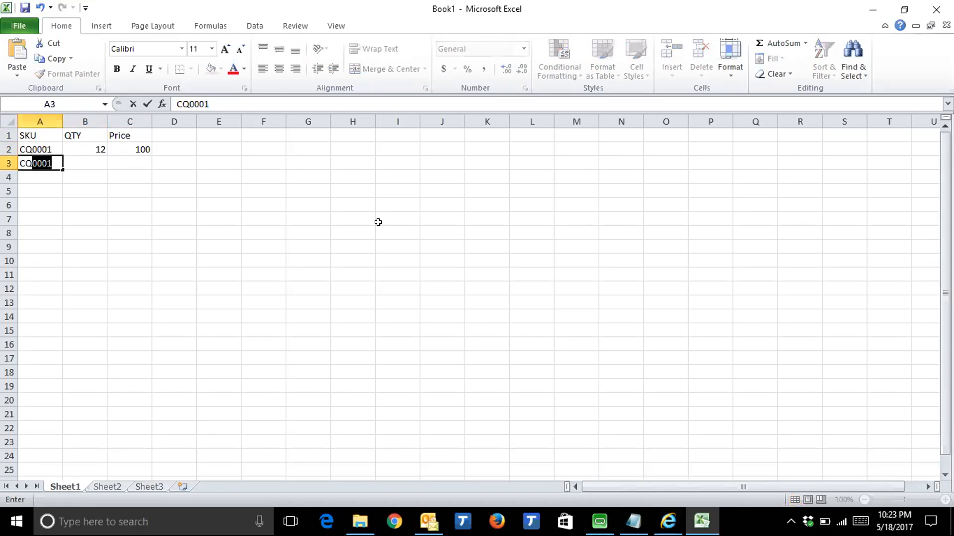
pyautogui.write(')))$')
pyautogui.press('BackSpace')
pyautogui.press('BackSpace')
pyautogui.press('BackSpace')
pyautogui.press('BackSpace')
pyautogui.write('0004')
pyautogui.press('Return')
pyautogui.press('Up')
pyautogui.press('Right')
pyautogui.write('23')
pyautogui.press('Tab')
pyautogui.write('200')
pyautogui.hotkey('ctrl', 's')
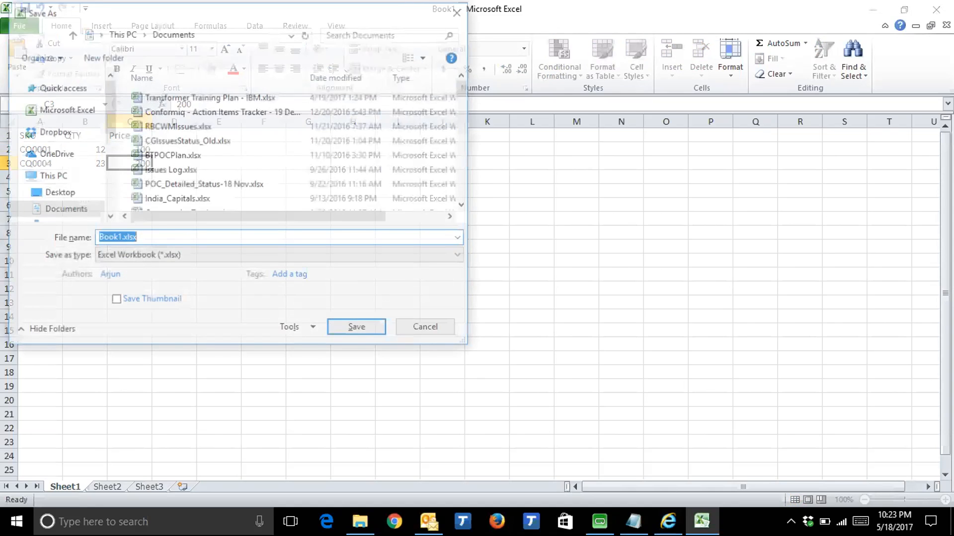
pyautogui.press('Return')
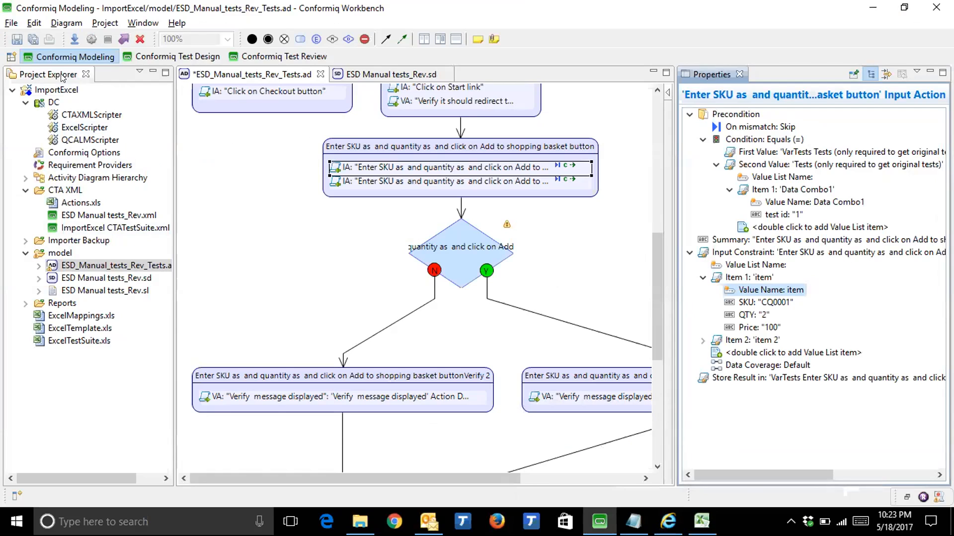
# Copy the model folder's location path from its properties in the ImportExcel project.
pyautogui.rightClick(60, 253)
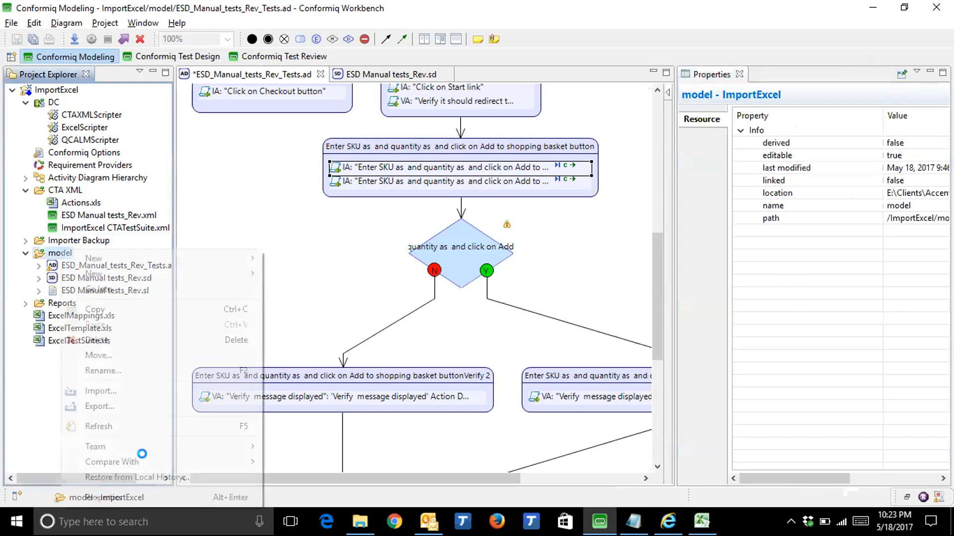
pyautogui.click(95, 497)
pyautogui.moveTo(583, 82); pyautogui.dragTo(396, 85)
pyautogui.hotkey('ctrl', 'c')
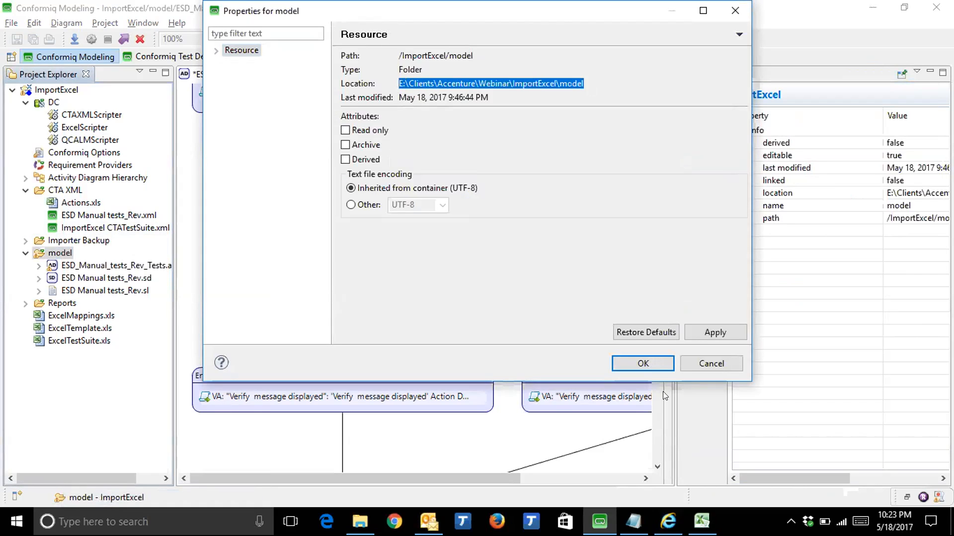
pyautogui.click(640, 362)
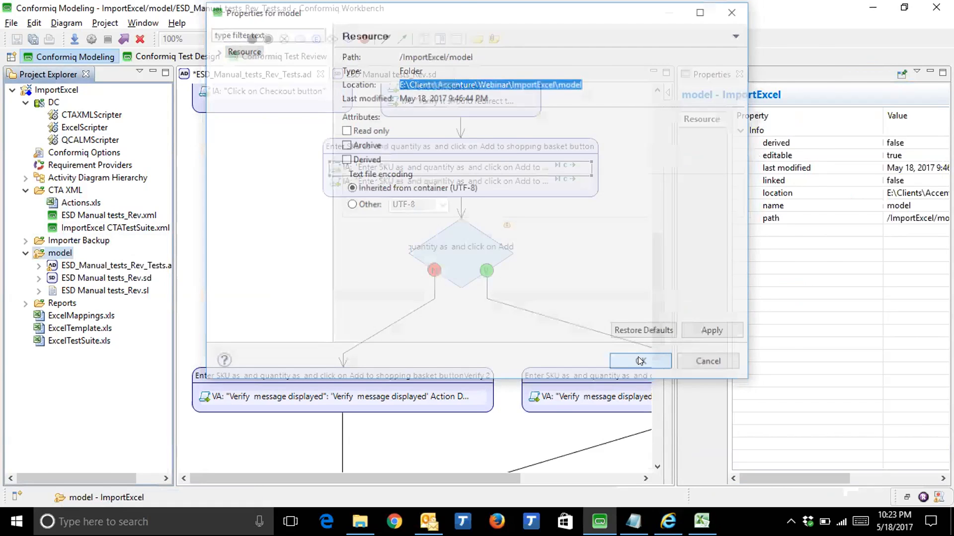
# Save the workbook as TestData.xlsx in E:\Clients\Accenture\Webinar\ImportExcel\model and close Excel.
pyautogui.hotkey('alt', 'Tab')
pyautogui.hotkey('ctrl', 's')
pyautogui.hotkey('ctrl', 'v')
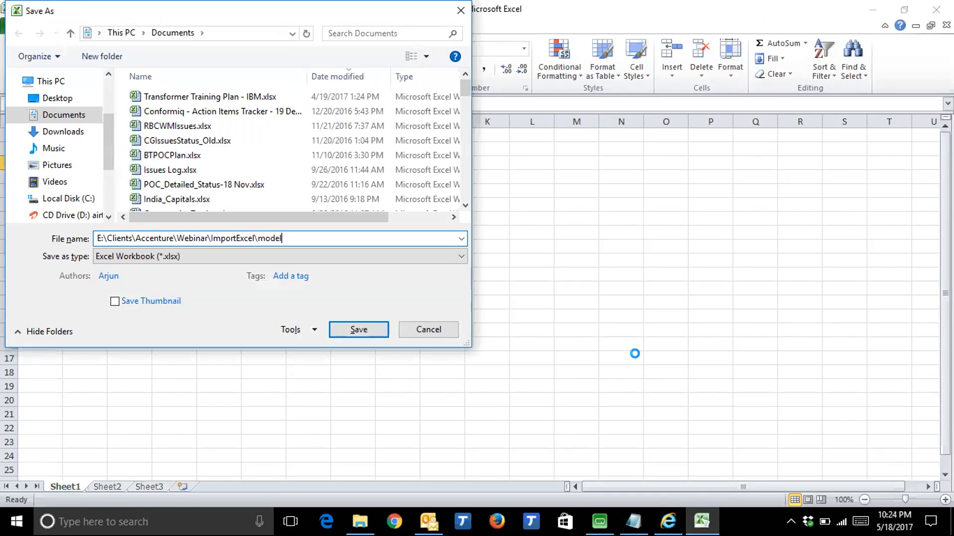
pyautogui.press('Return')
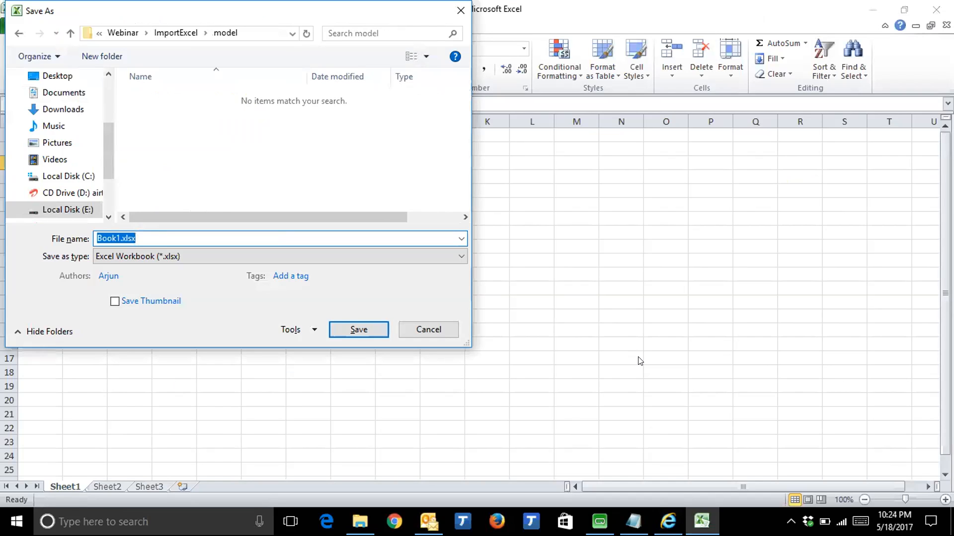
pyautogui.write('TEstData')
pyautogui.press('Return')
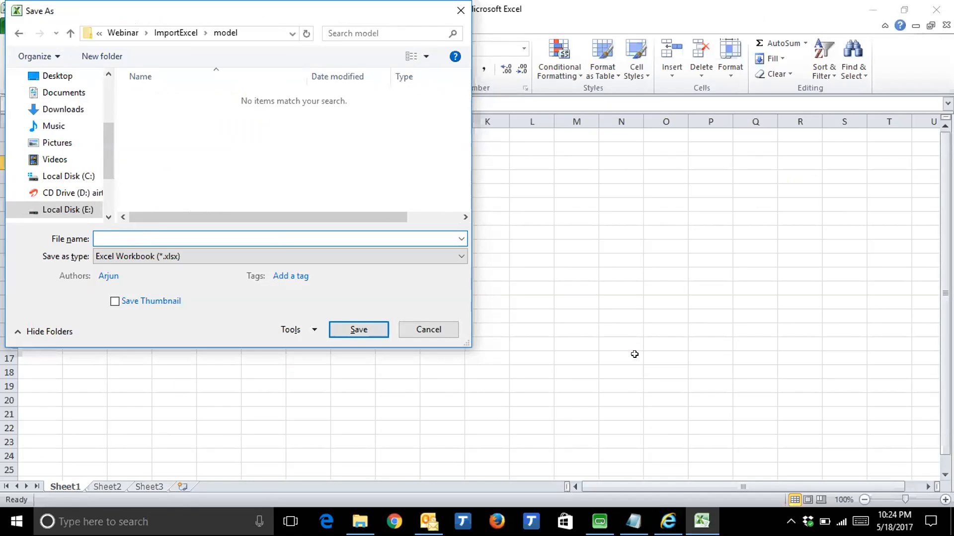
pyautogui.hotkey('alt', 'F4')
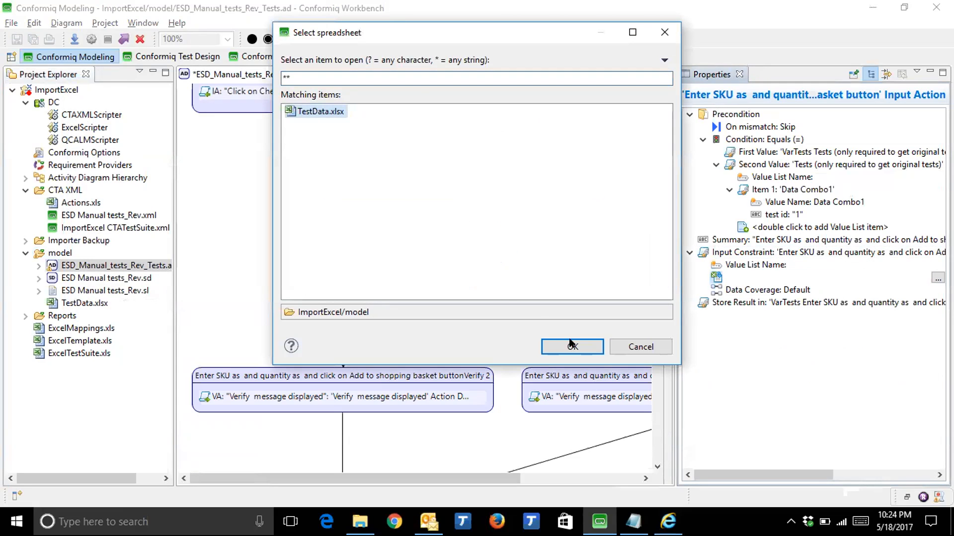
# Link model/TestData.xlsx as the Input Constraint's spreadsheet, save the activity diagram and switch to the Test Design perspective.
pyautogui.click(572, 346)
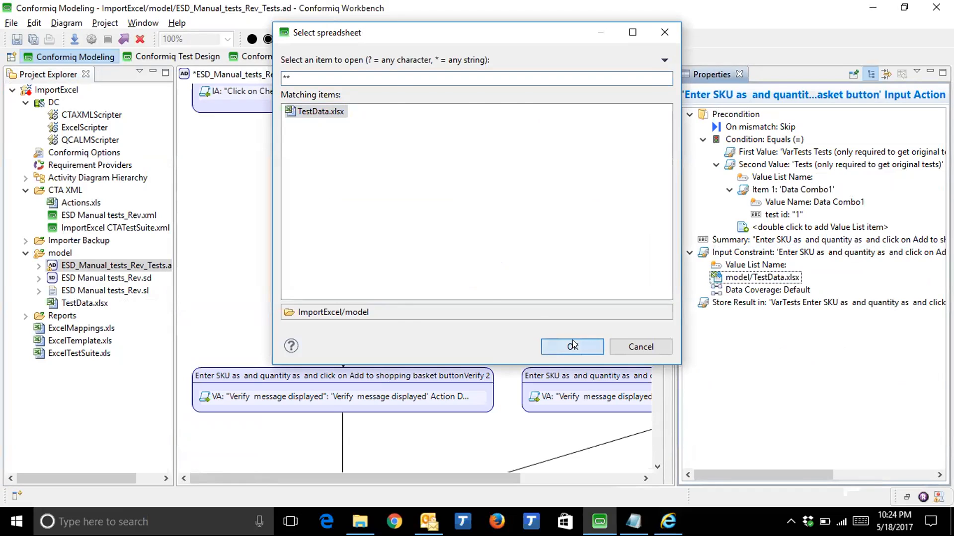
pyautogui.hotkey('ctrl', 's')
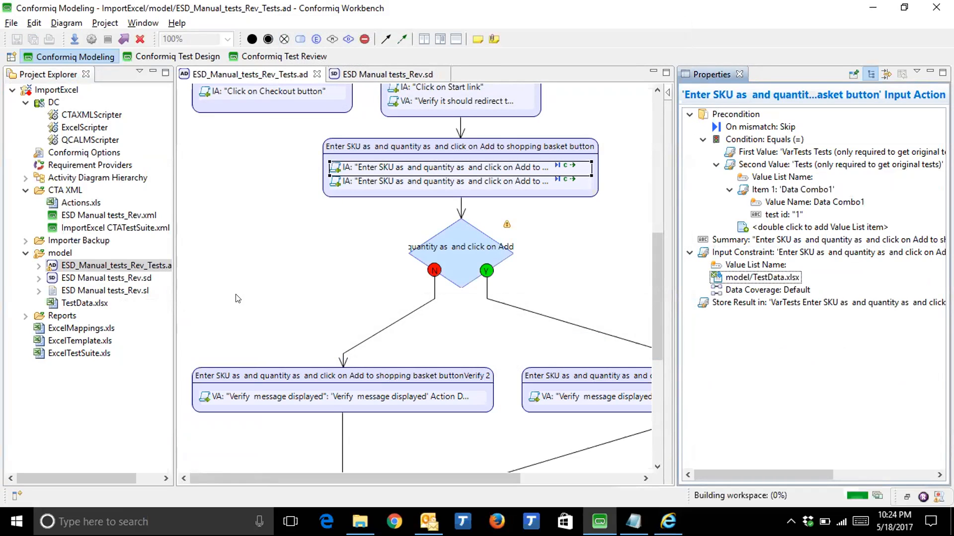
pyautogui.click(178, 56)
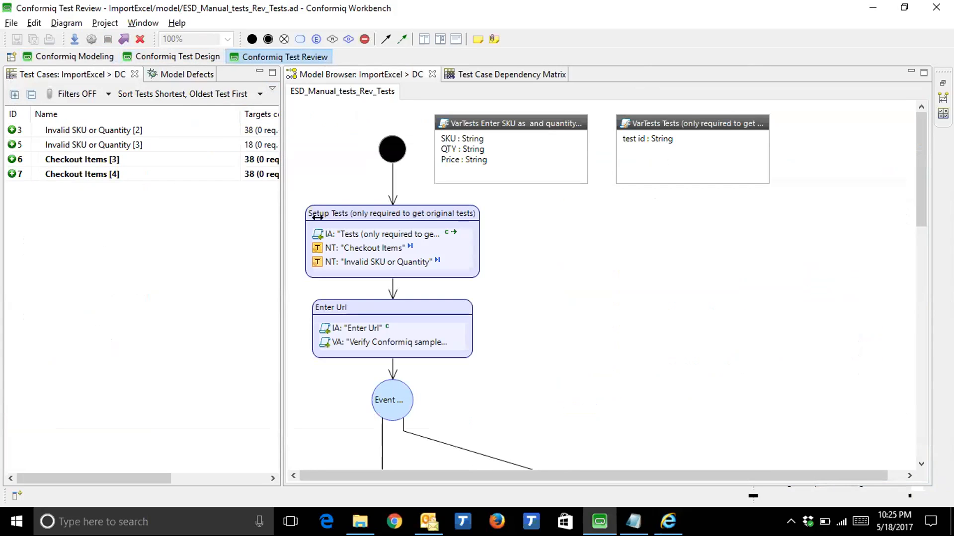
# Compare the model paths covered by the test cases Checkout Items [3] and Invalid SKU or Quantity [3].
pyautogui.click(123, 161)
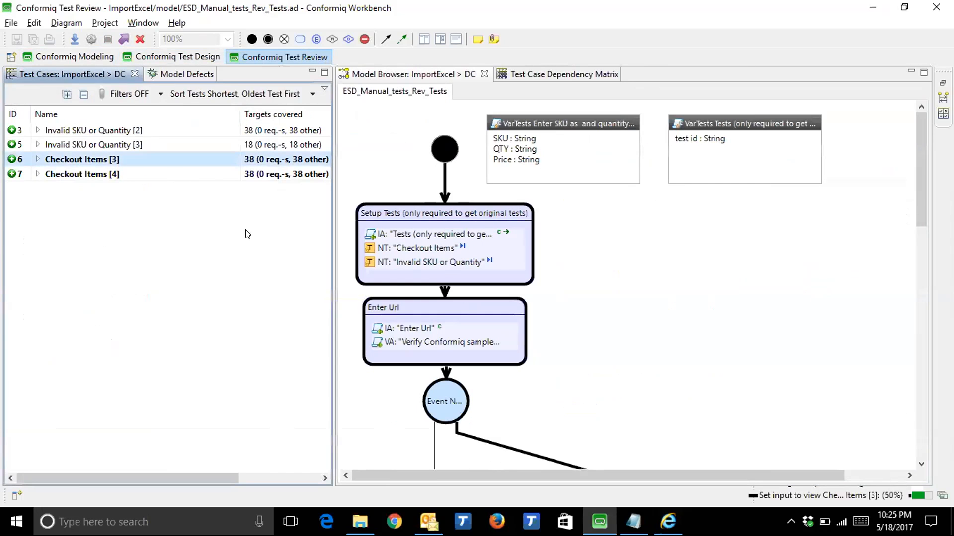
pyautogui.click(128, 146)
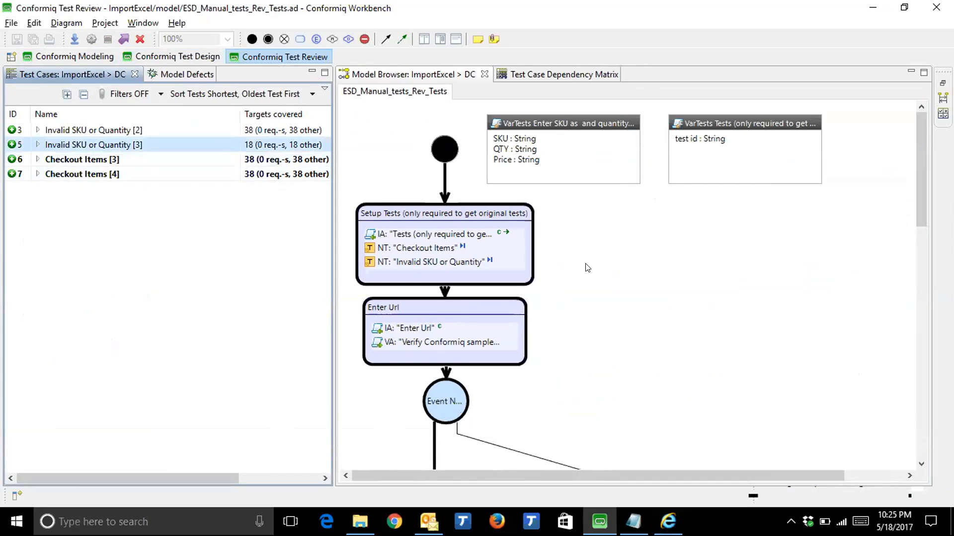
pyautogui.click(120, 160)
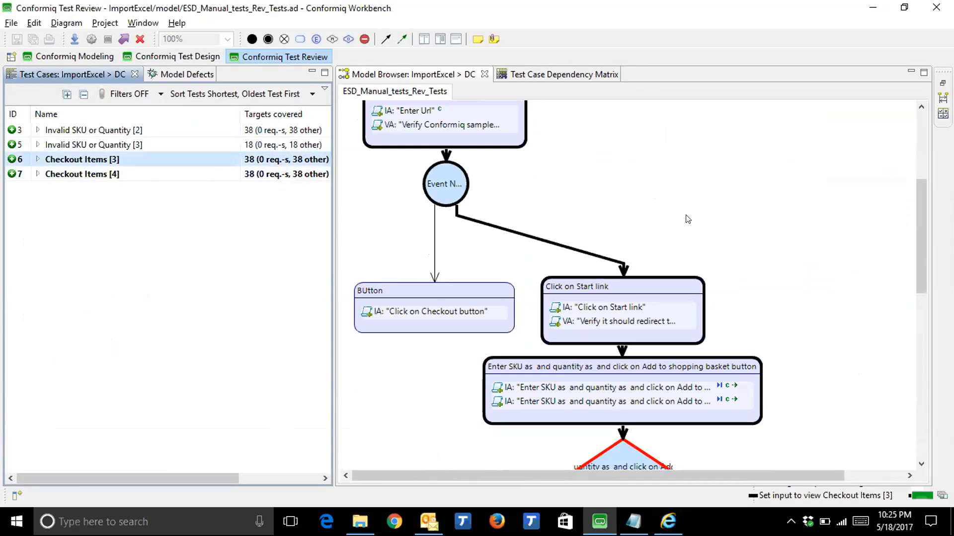
pyautogui.scroll(-2, 684, 218)
pyautogui.scroll(-5, 683, 219)
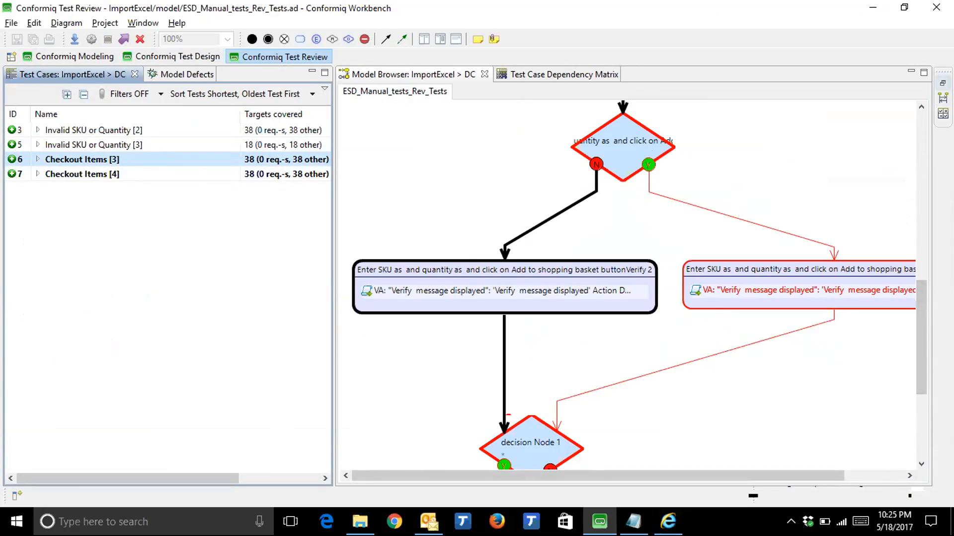
# Examine the SKU, QTY and Price values in the test steps of Checkout Items [3] and Checkout Items [4].
pyautogui.click(942, 98)
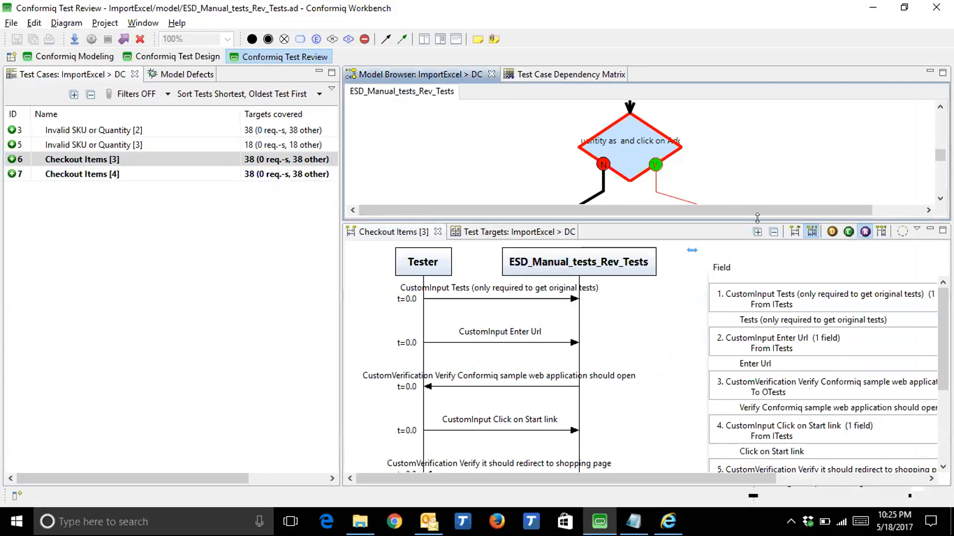
pyautogui.moveTo(757, 217); pyautogui.dragTo(744, 173)
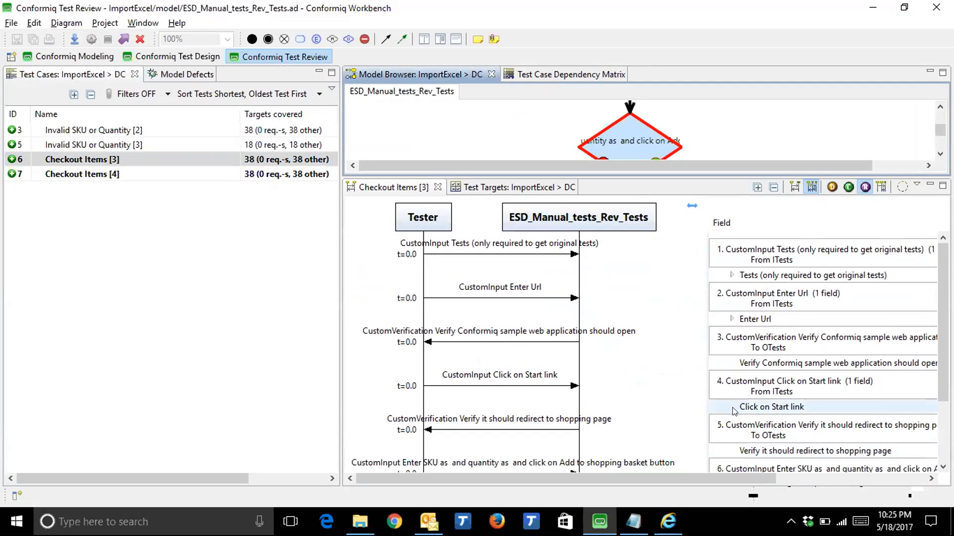
pyautogui.scroll(-3, 732, 406)
pyautogui.moveTo(728, 478); pyautogui.dragTo(922, 477)
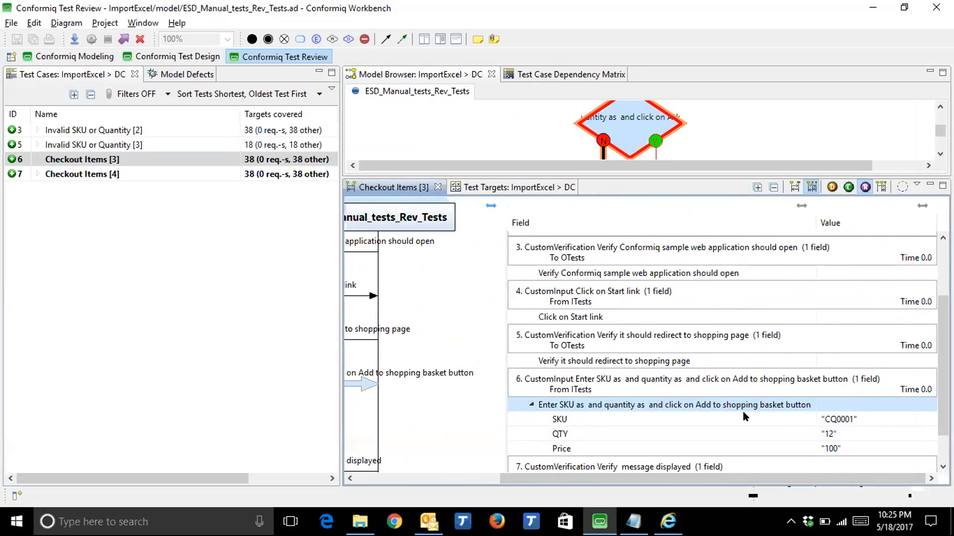
pyautogui.press('Down')
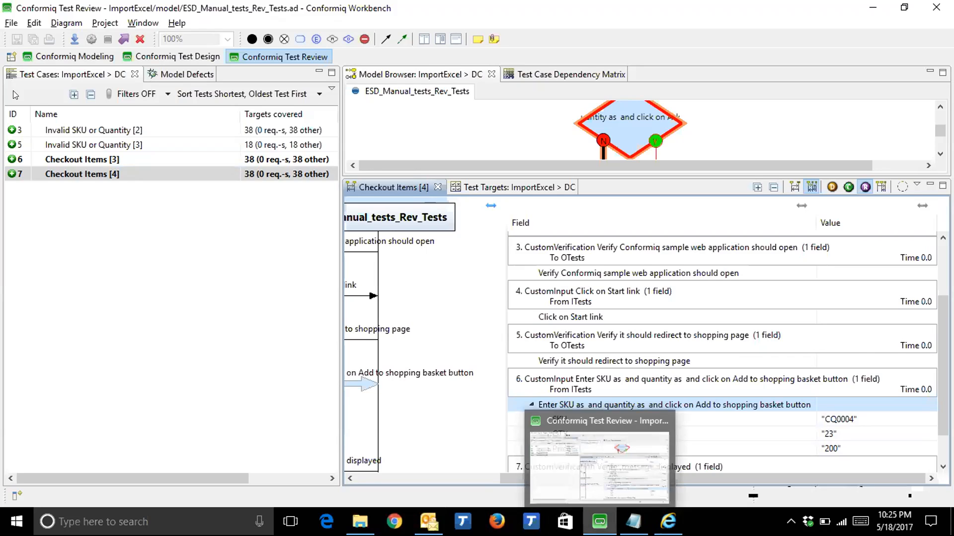
# Return to the Modeling perspective, view the data rows in TestData.xlsx and close the workbook.
pyautogui.click(52, 56)
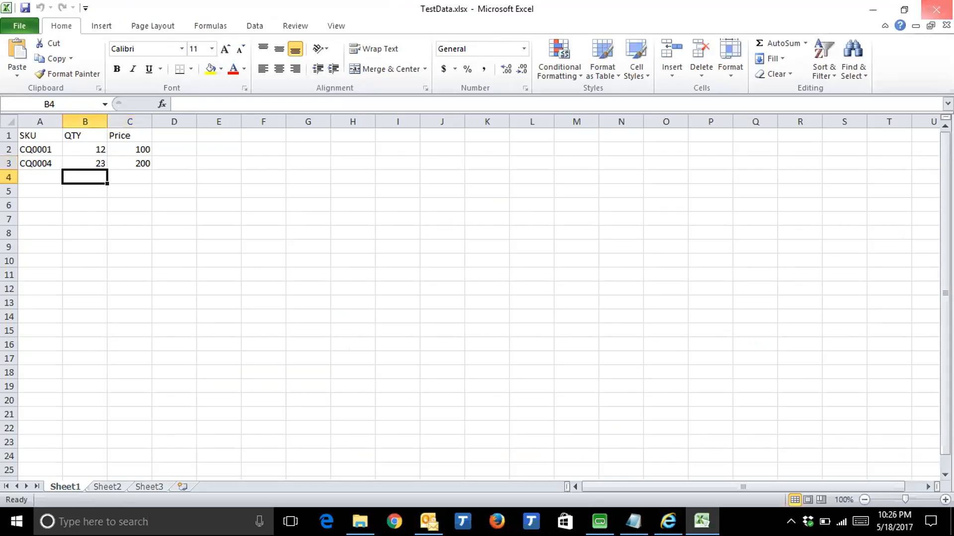
pyautogui.click(935, 9)
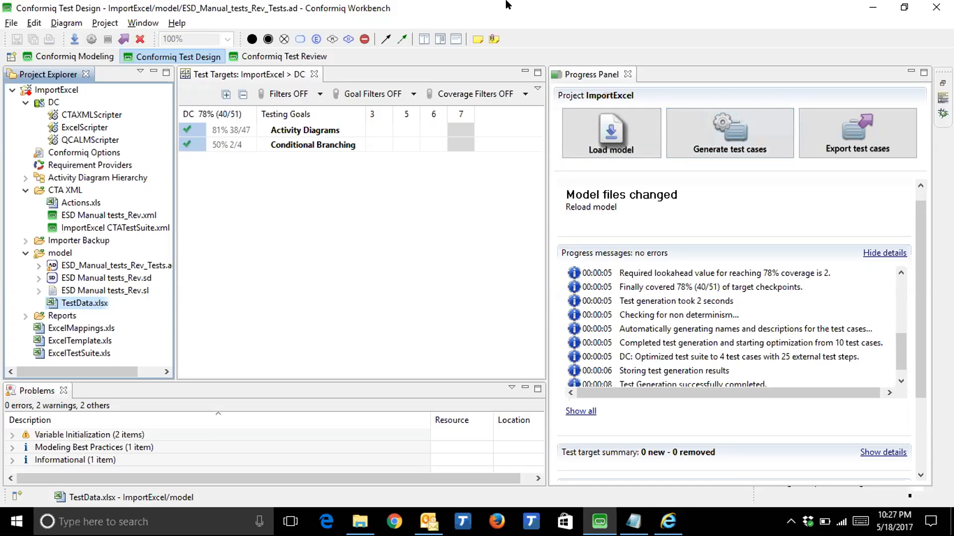
# Return to the Modeling perspective and inspect the properties of the first Enter SKU input action and the decision below it.
pyautogui.click(74, 57)
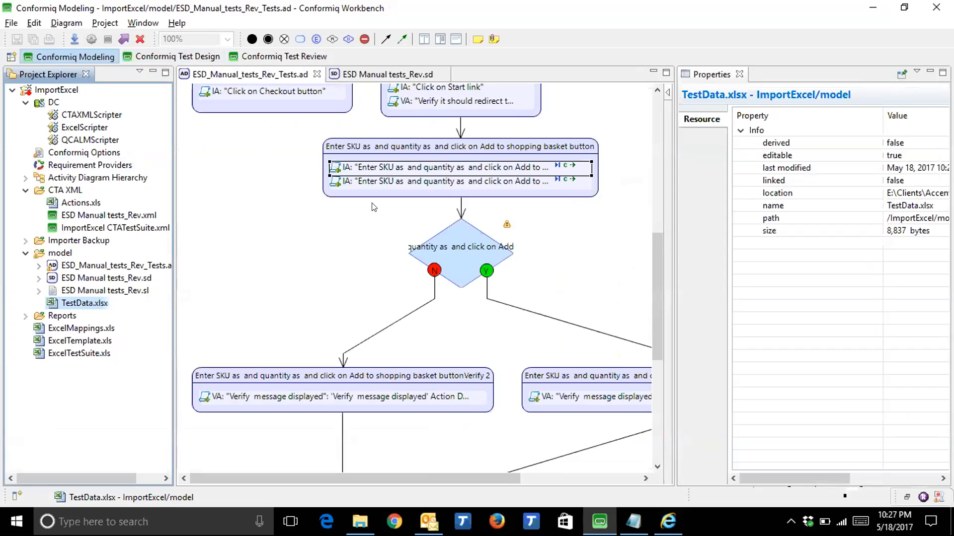
pyautogui.click(417, 170)
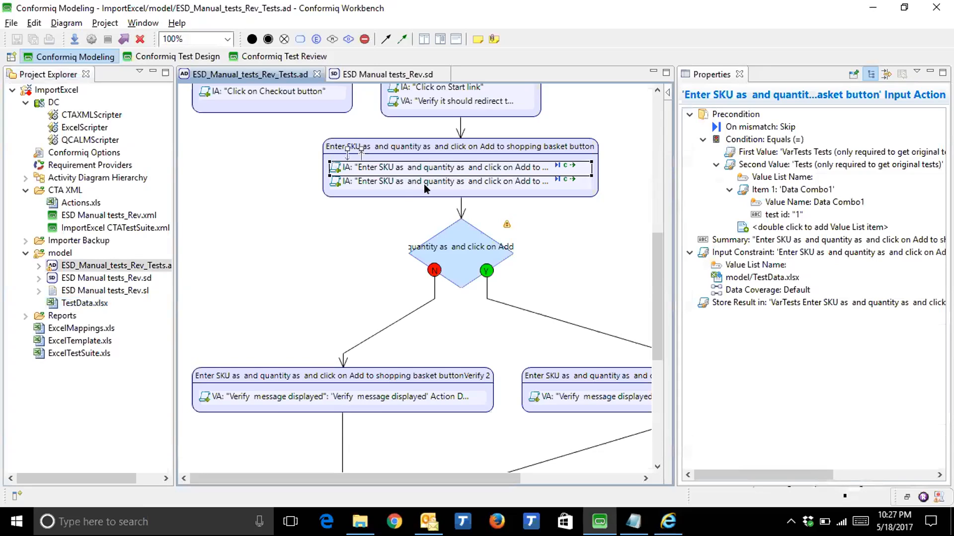
pyautogui.click(460, 229)
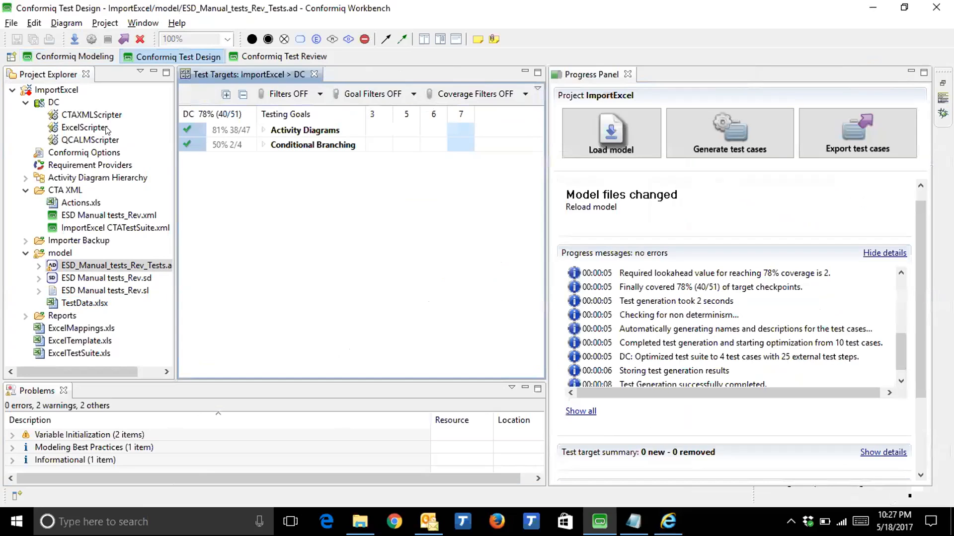
# Set the testing goal for Decision 'decision Node 1', among the Activity Diagrams nodes of the maximized Test Targets view, to BLOCK and restore the view.
pyautogui.hotkey('ctrl', 'm')
pyautogui.click(109, 130)
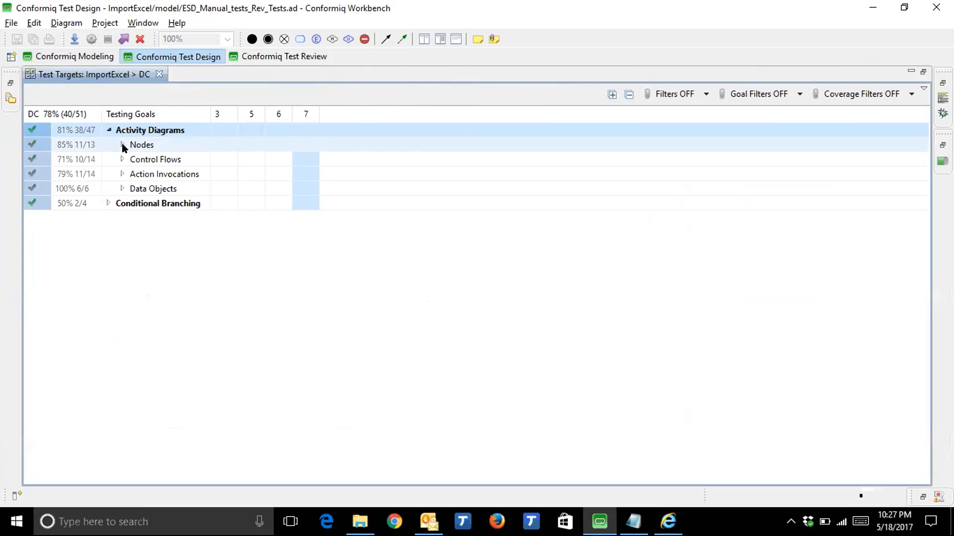
pyautogui.click(123, 145)
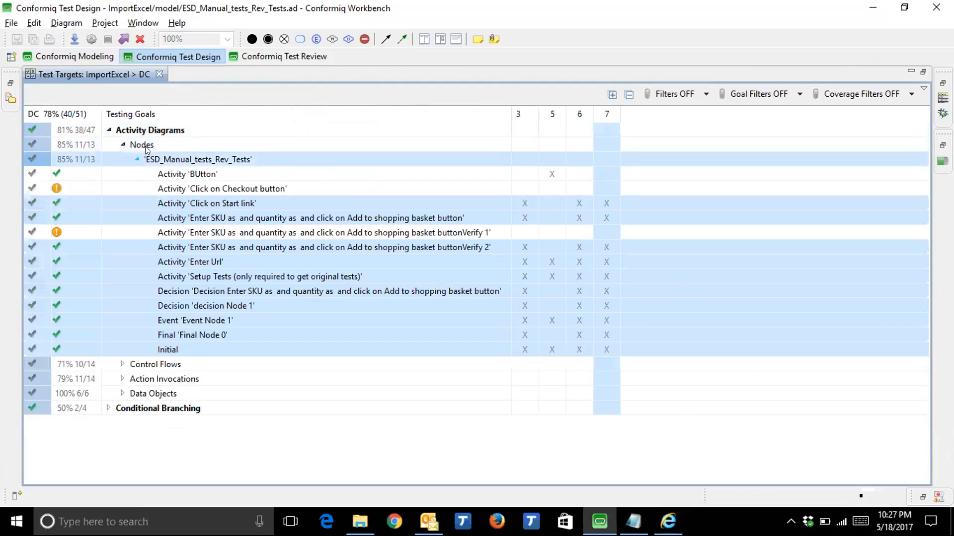
pyautogui.doubleClick(150, 155)
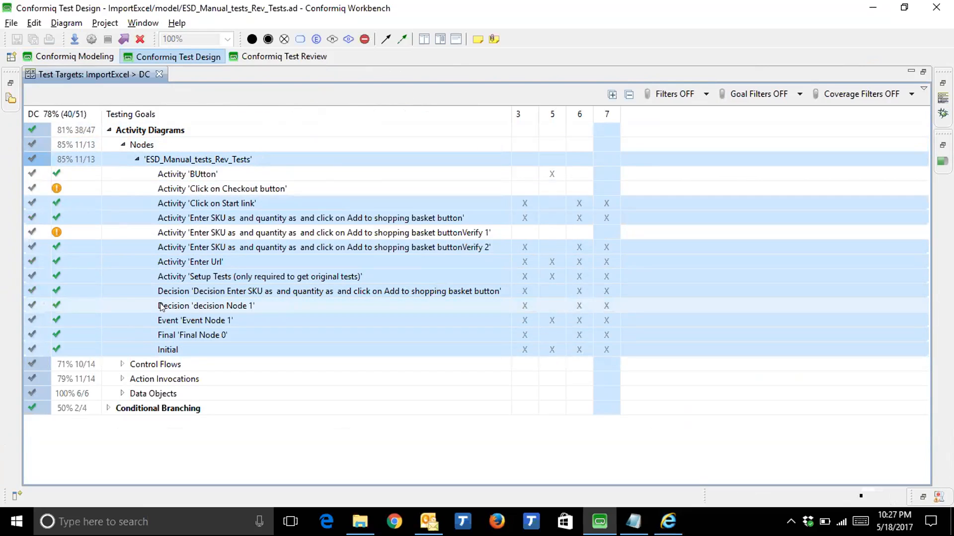
pyautogui.click(38, 304)
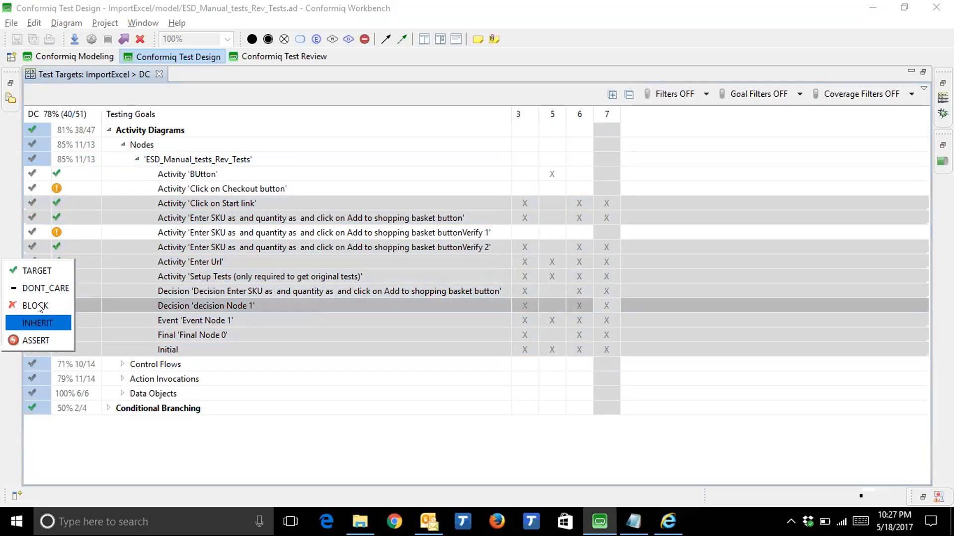
pyautogui.click(39, 306)
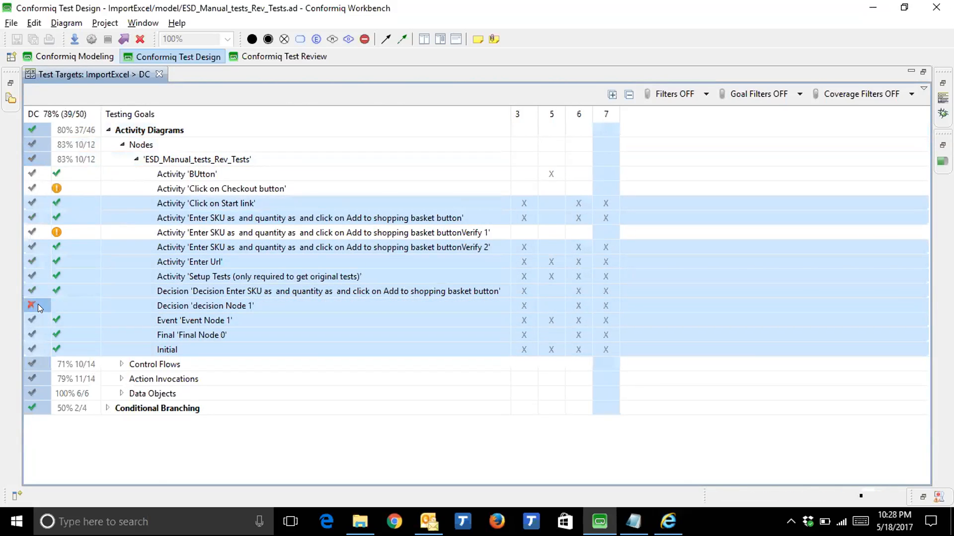
pyautogui.doubleClick(81, 72)
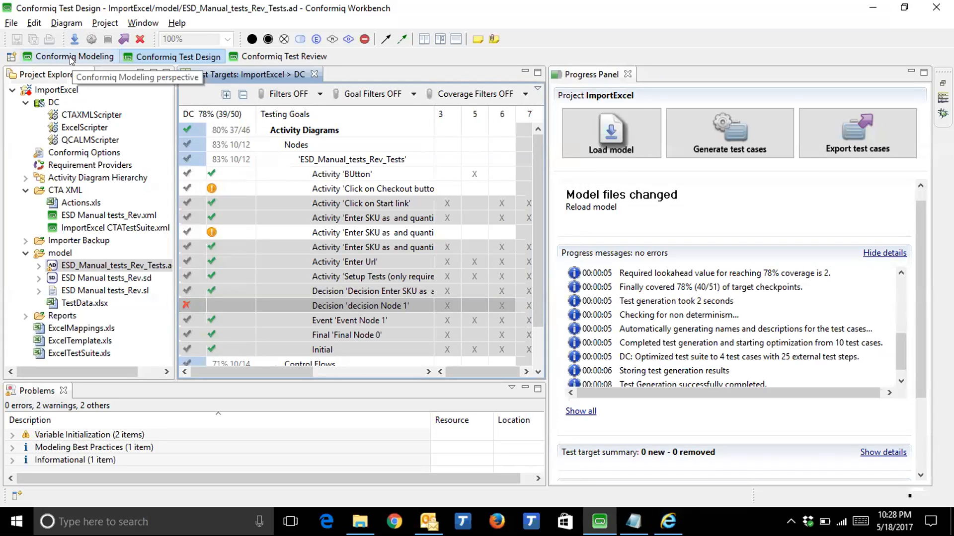
# Review the activity diagram's flow around the SKU and quantity decision, and the action fields defined in ESD Manual tests_Rev.sd.
pyautogui.click(72, 57)
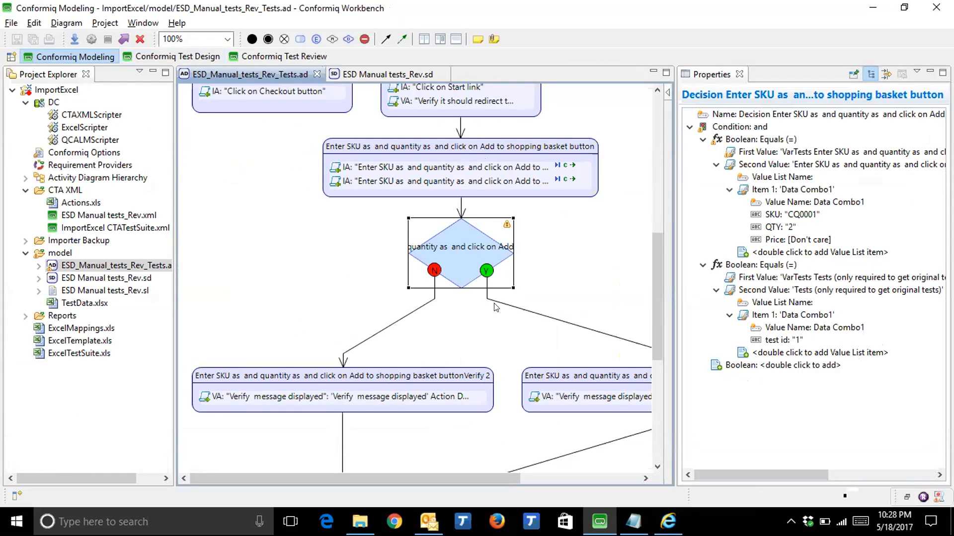
pyautogui.moveTo(461, 275)
pyautogui.scroll(-3, 461, 274)
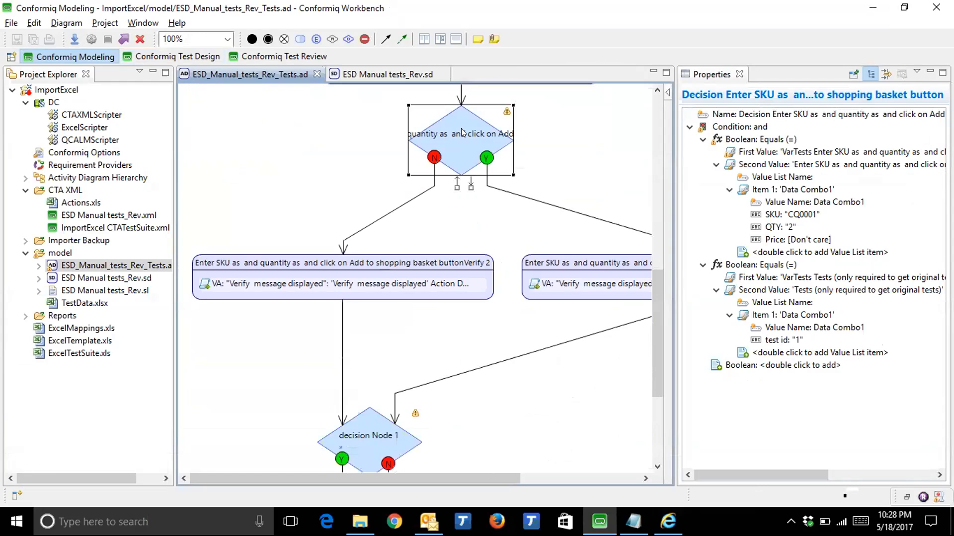
pyautogui.moveTo(478, 407)
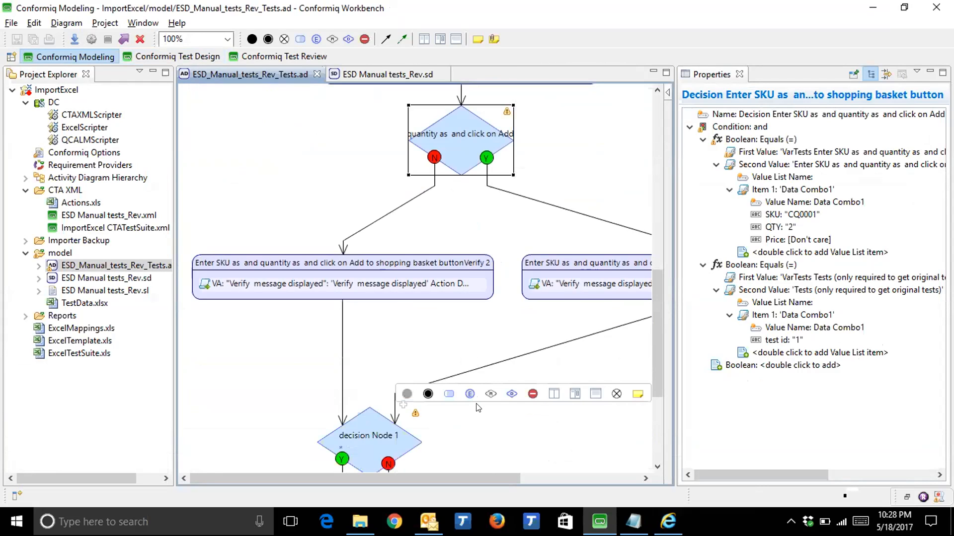
pyautogui.scroll(6, 474, 388)
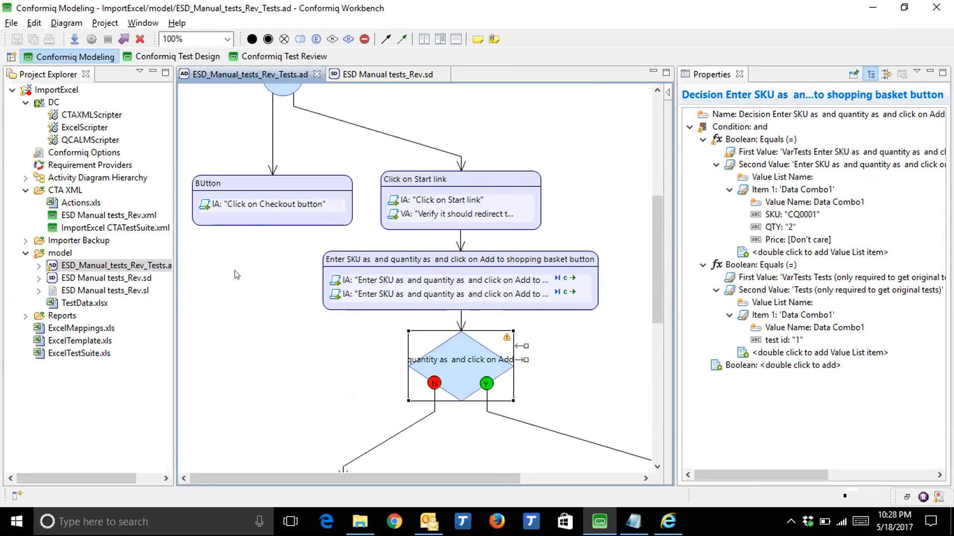
pyautogui.moveTo(496, 233)
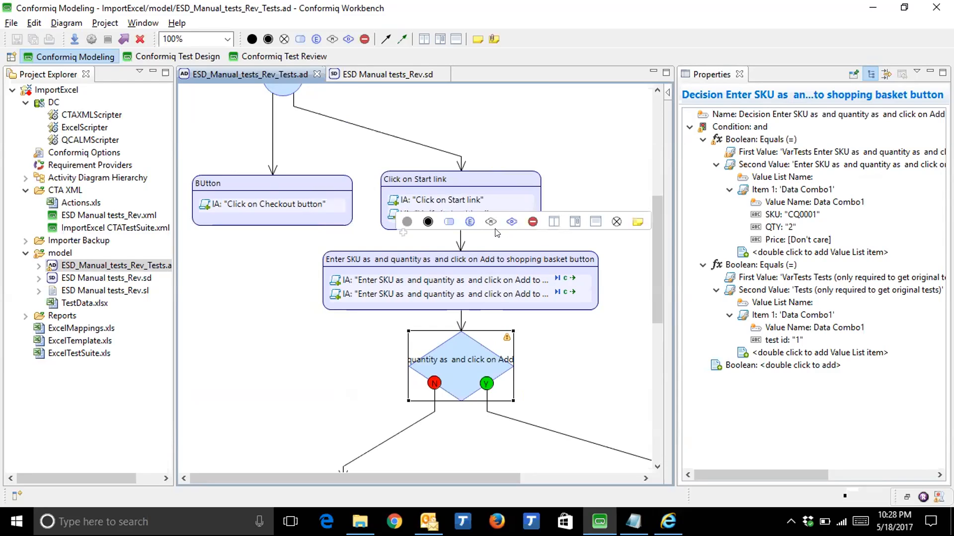
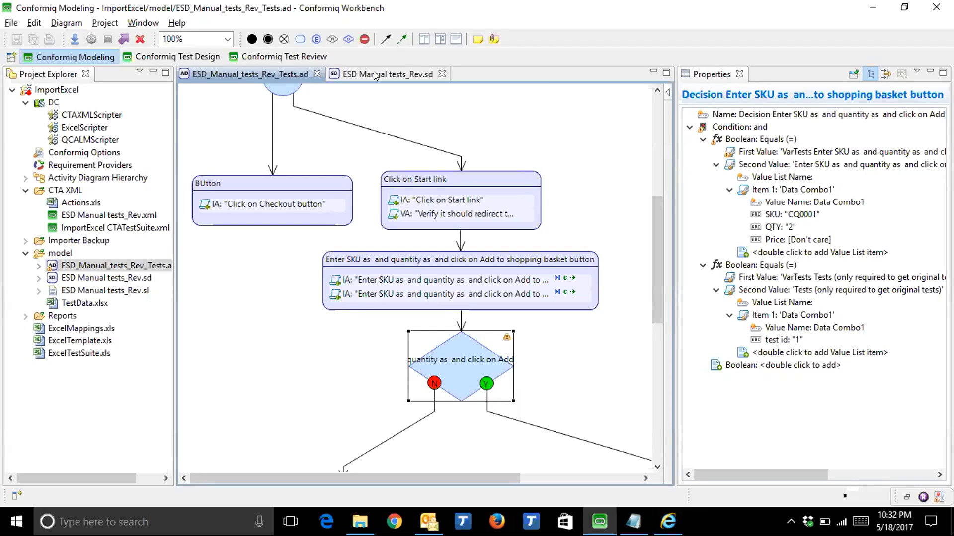
pyautogui.click(374, 75)
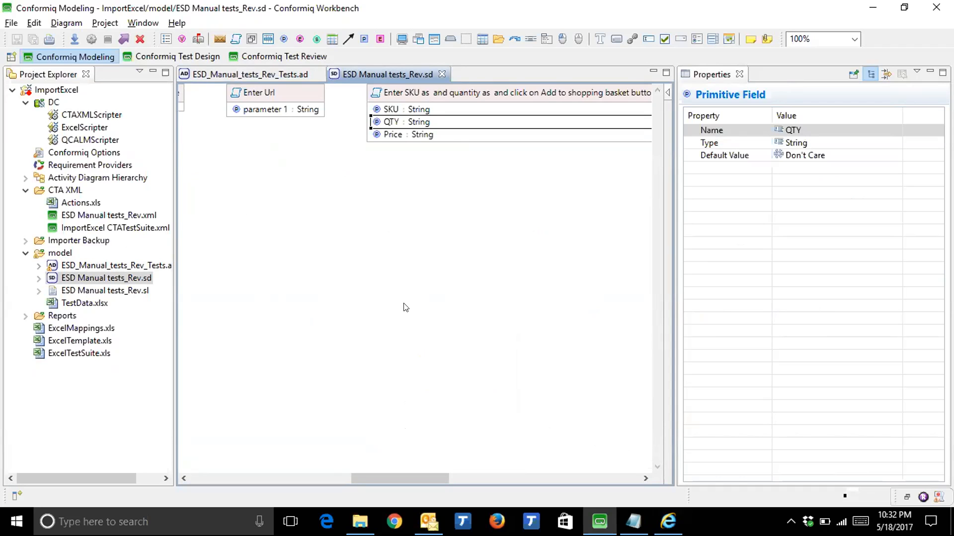
pyautogui.click(227, 73)
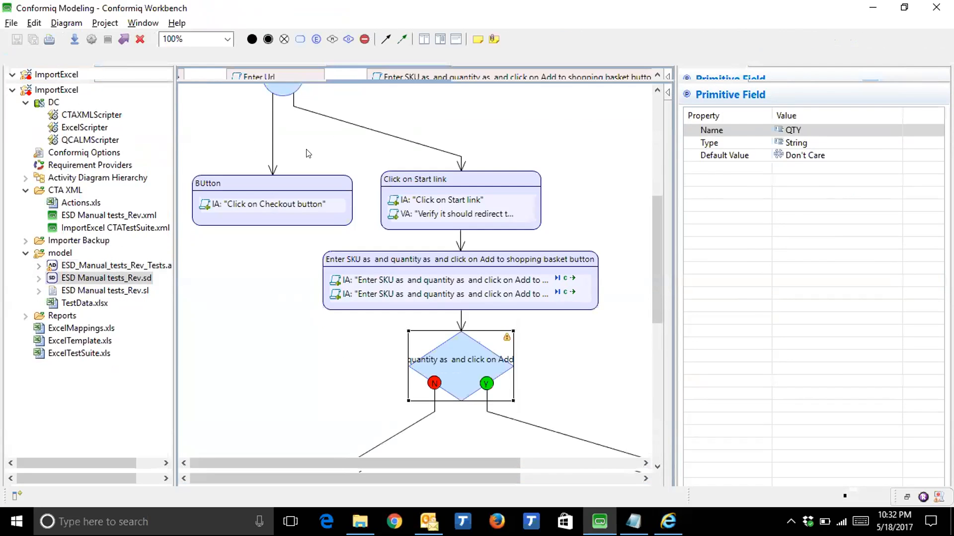
pyautogui.scroll(3, 306, 153)
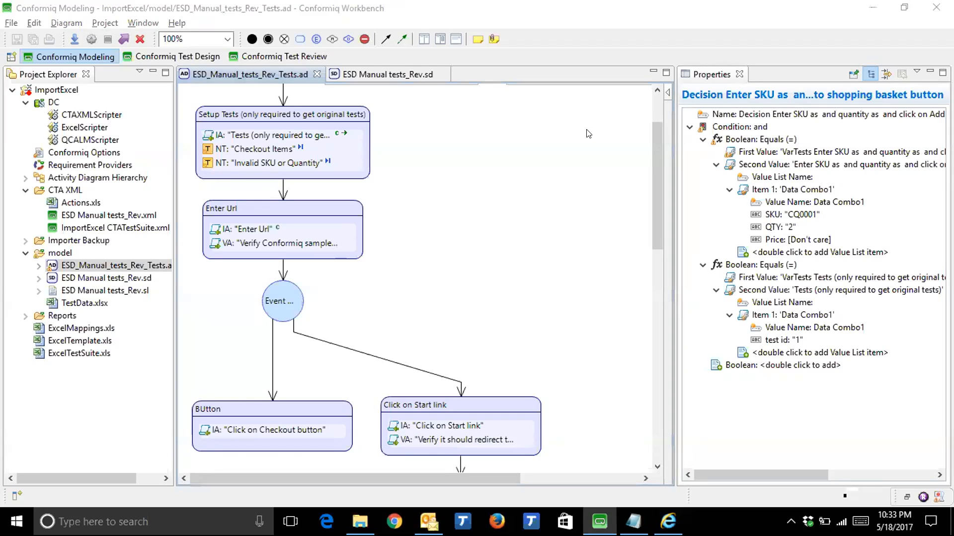
pyautogui.moveTo(588, 133)
pyautogui.click(515, 257)
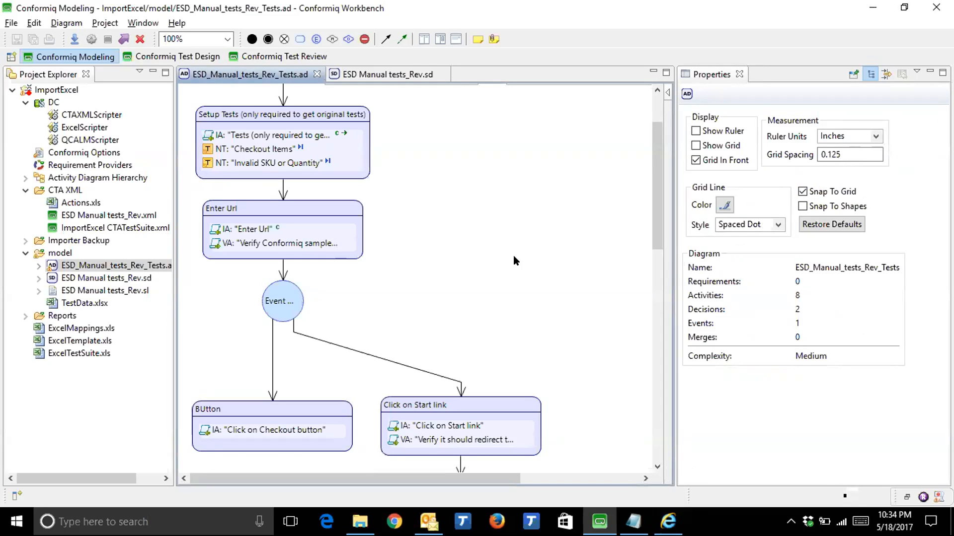
pyautogui.moveTo(513, 256)
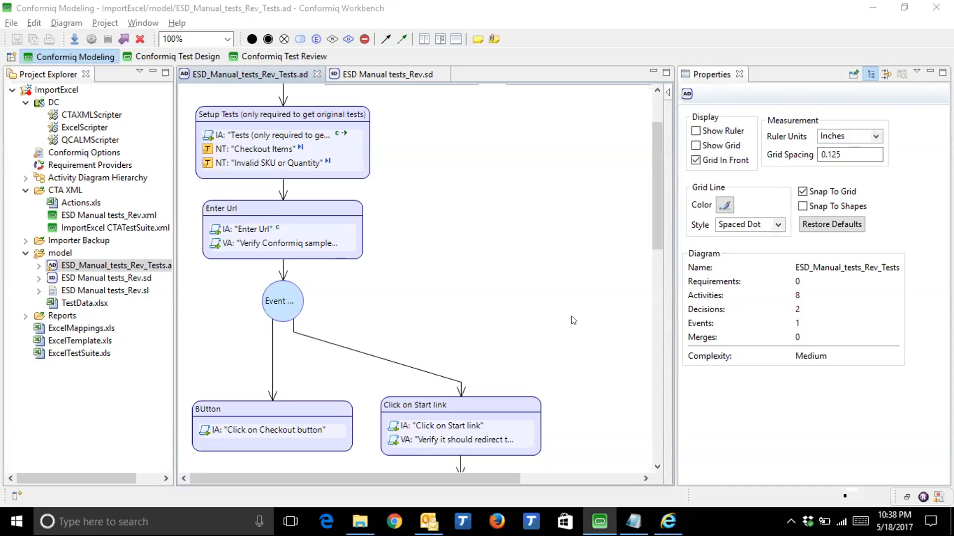
pyautogui.click(572, 320)
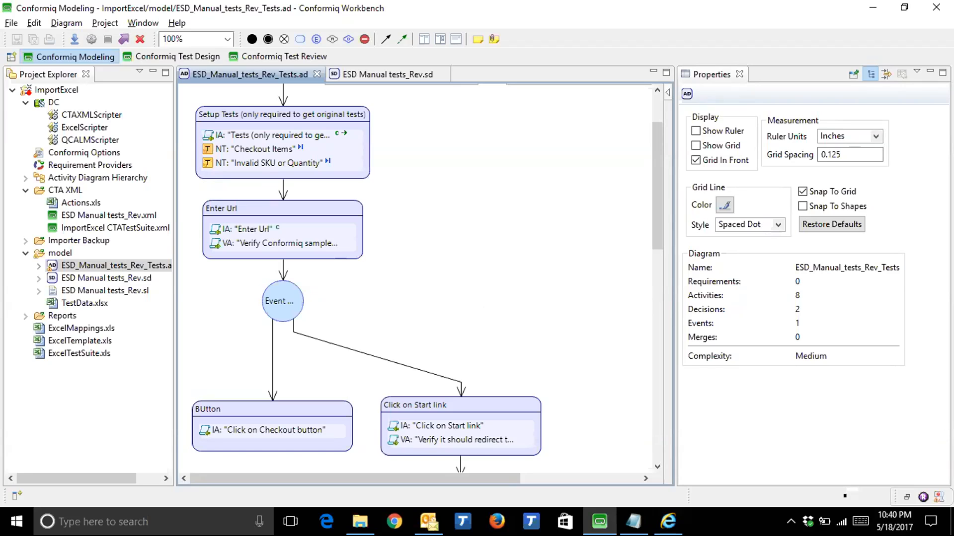
# Switch to HP Application Lifecycle Management, refresh the test plan's Current Tests folder and view the design steps of Checkout Items [2].
pyautogui.click(668, 522)
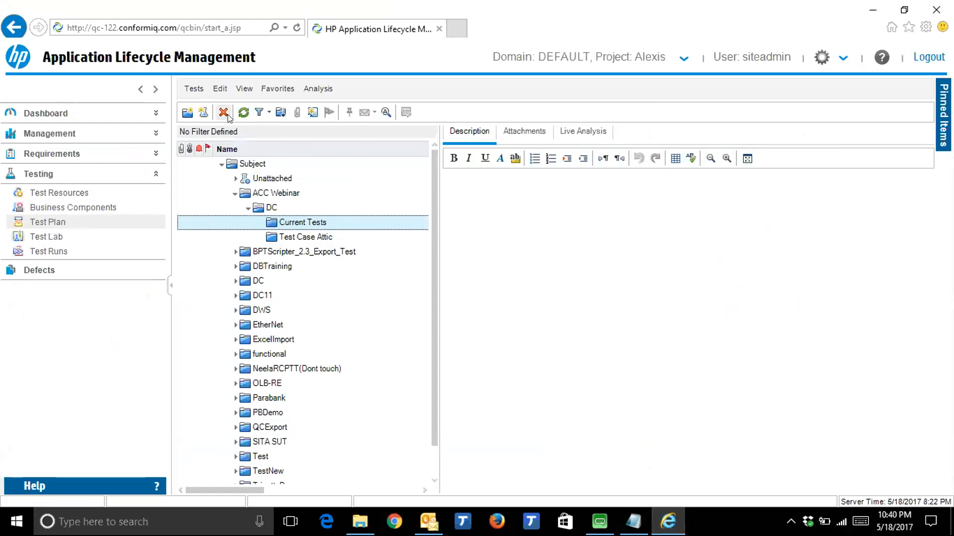
pyautogui.click(244, 112)
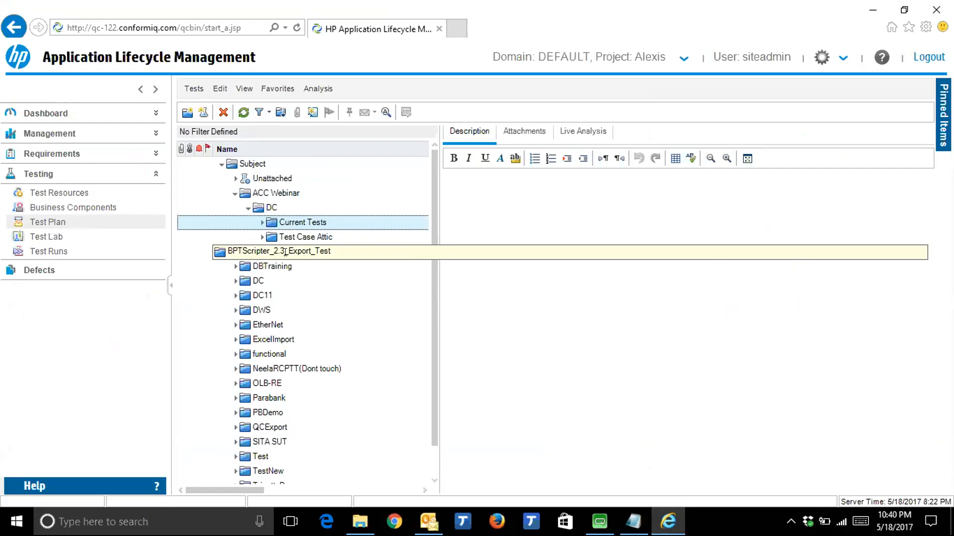
pyautogui.click(260, 222)
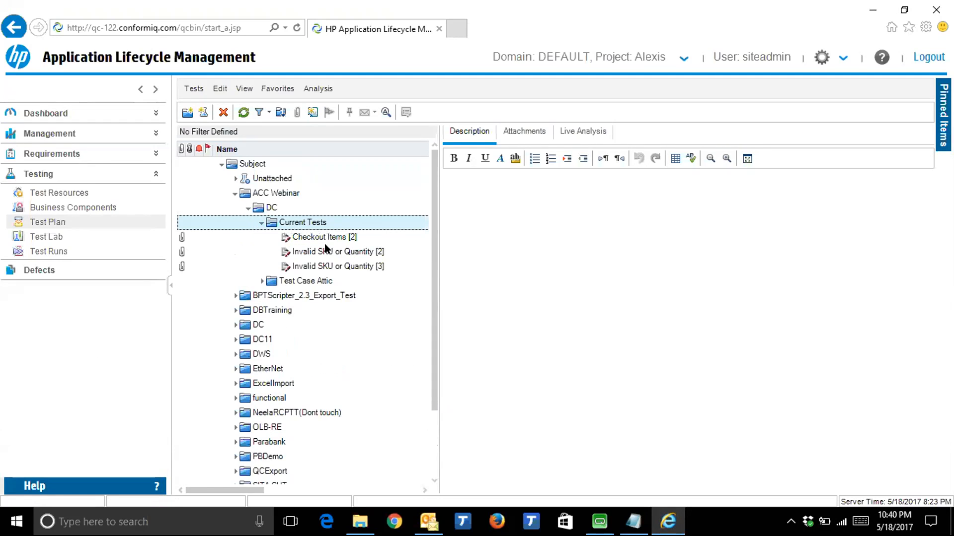
pyautogui.click(321, 236)
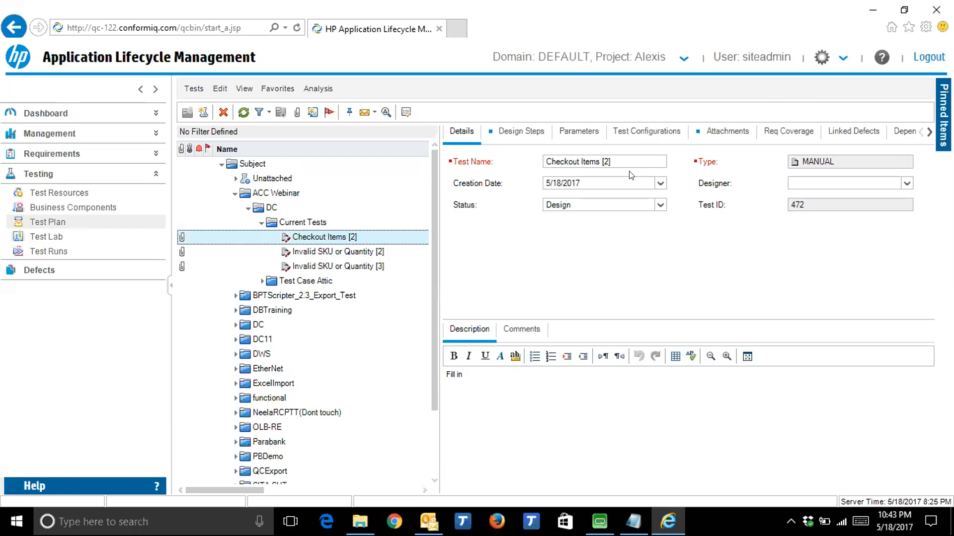
pyautogui.press('Tab')
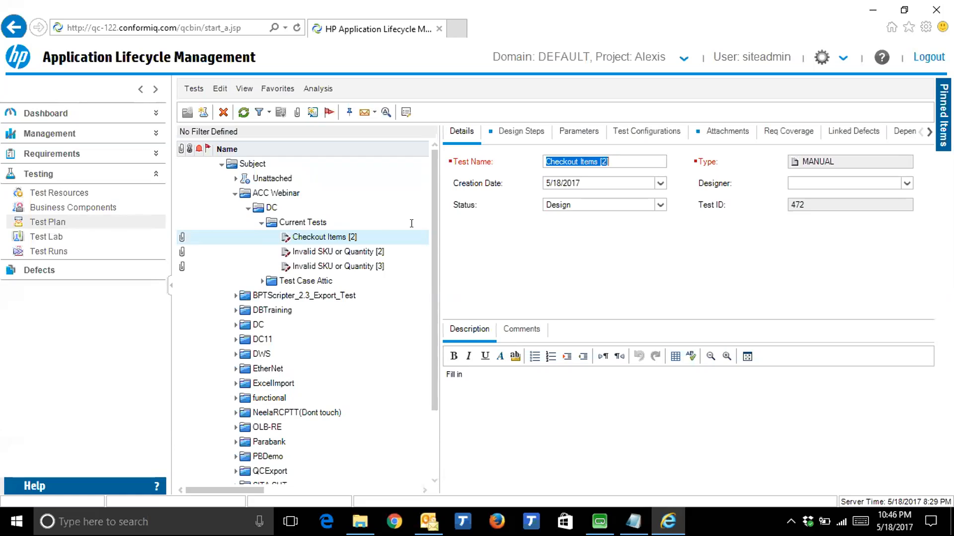
pyautogui.click(516, 130)
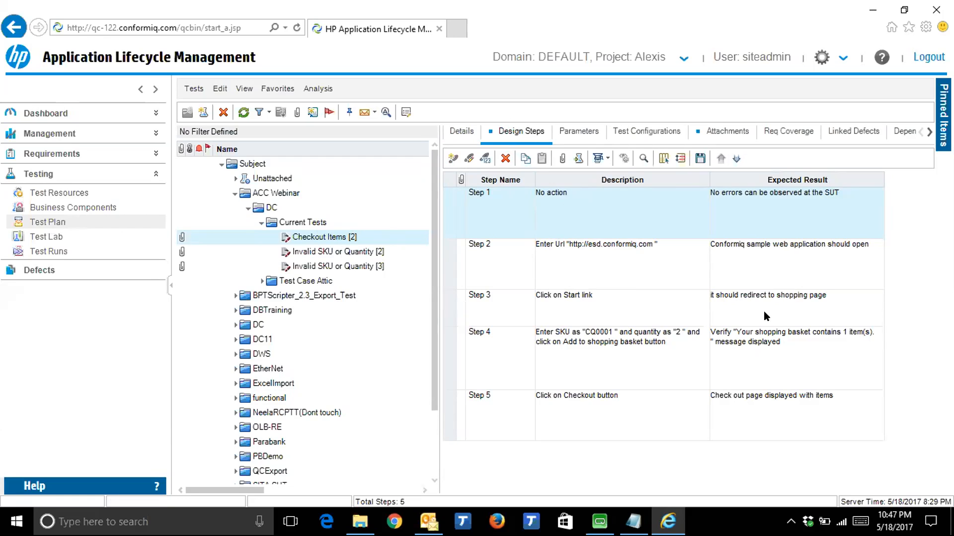
# Switch back to Conformiq Workbench and create a Transformer project named AccAUtomation in the default location.
pyautogui.click(600, 522)
pyautogui.moveTo(213, 282)
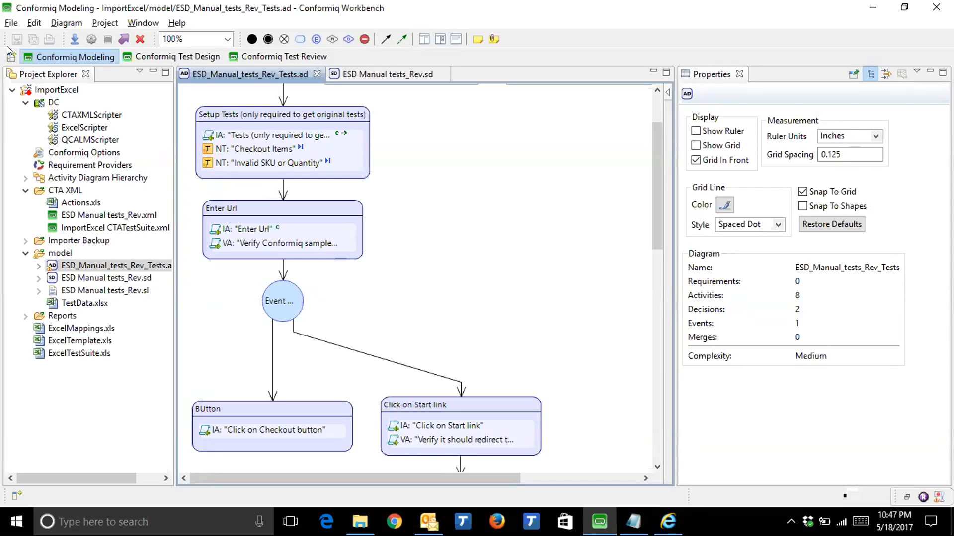
pyautogui.click(8, 23)
pyautogui.moveTo(198, 38)
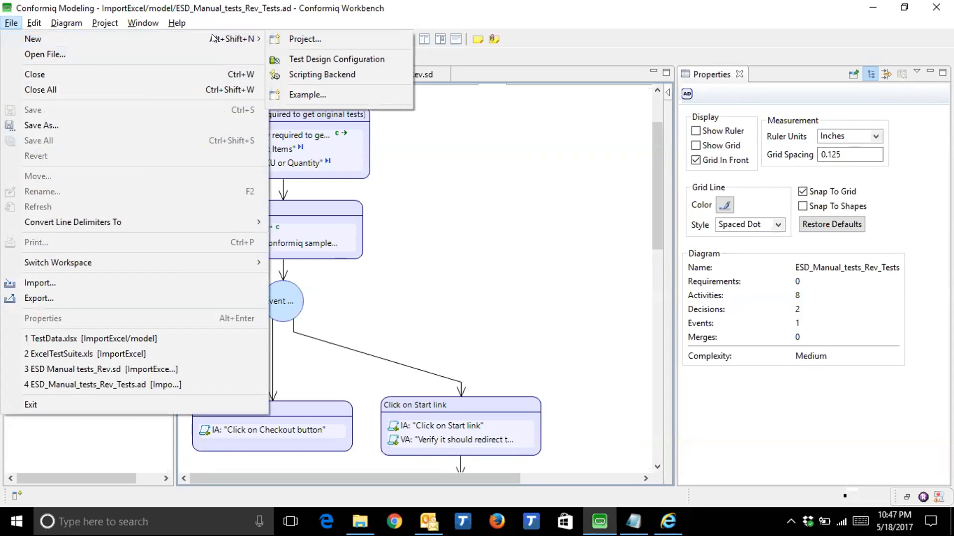
pyautogui.click(304, 38)
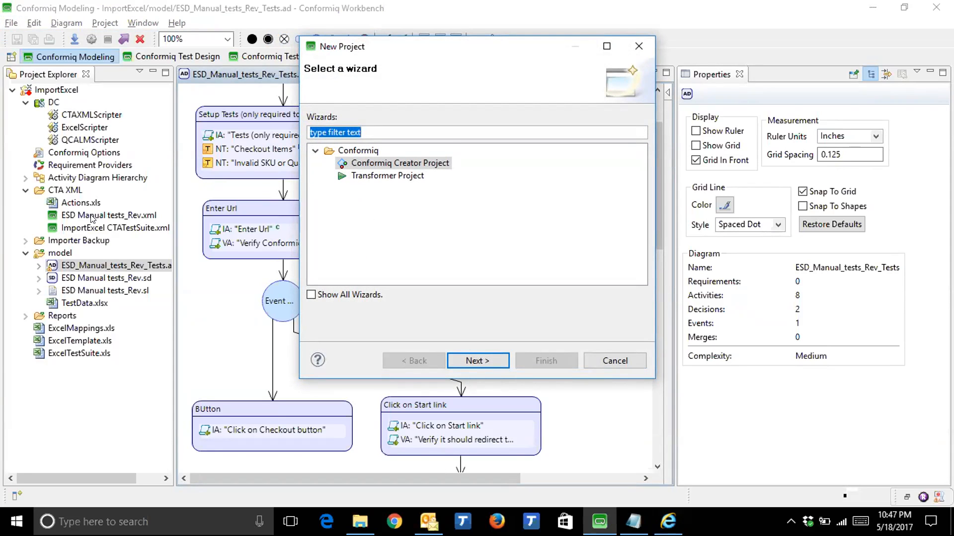
pyautogui.click(416, 176)
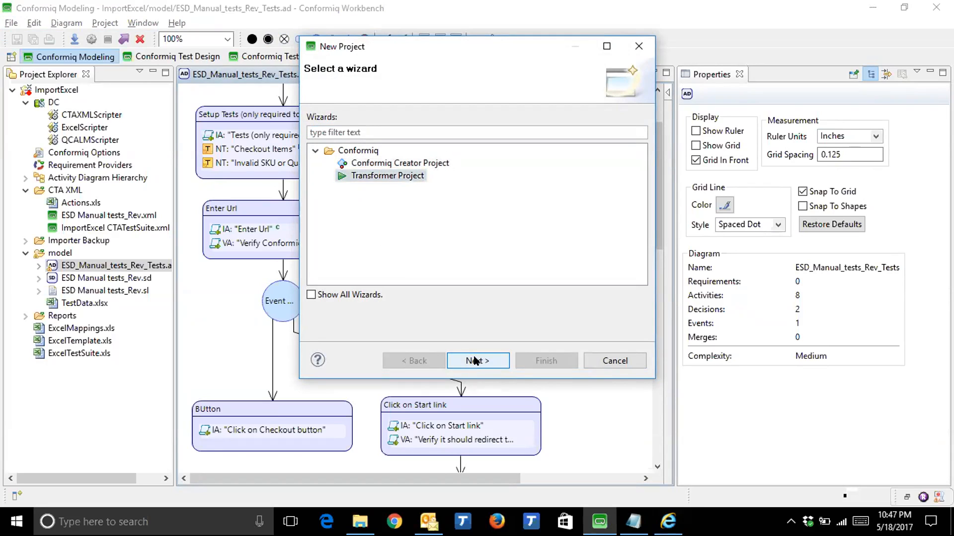
pyautogui.click(475, 361)
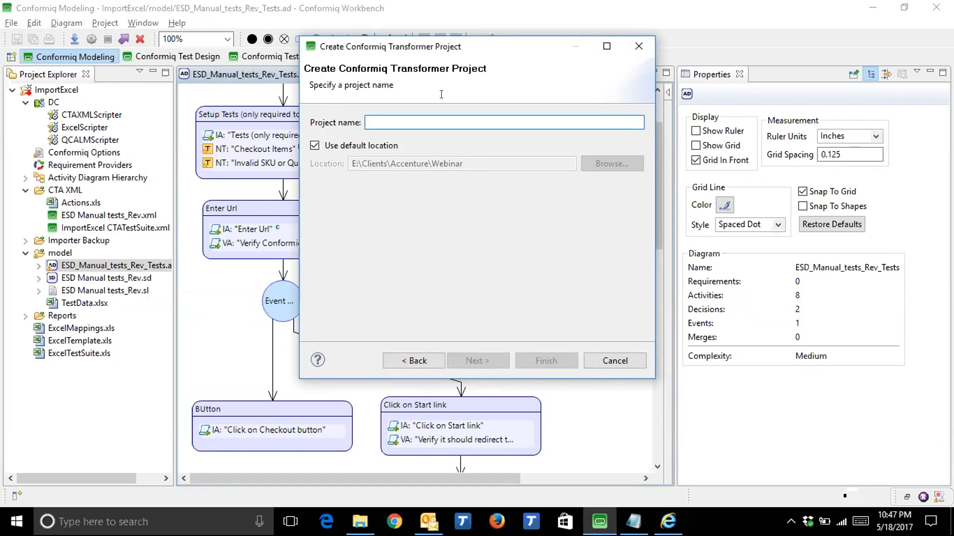
pyautogui.write('Acc')
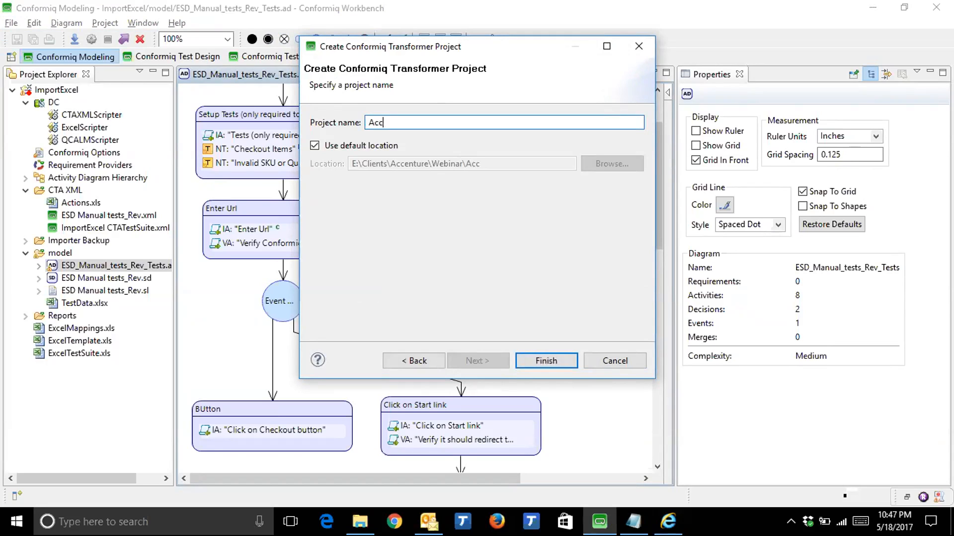
pyautogui.write('AUtomation')
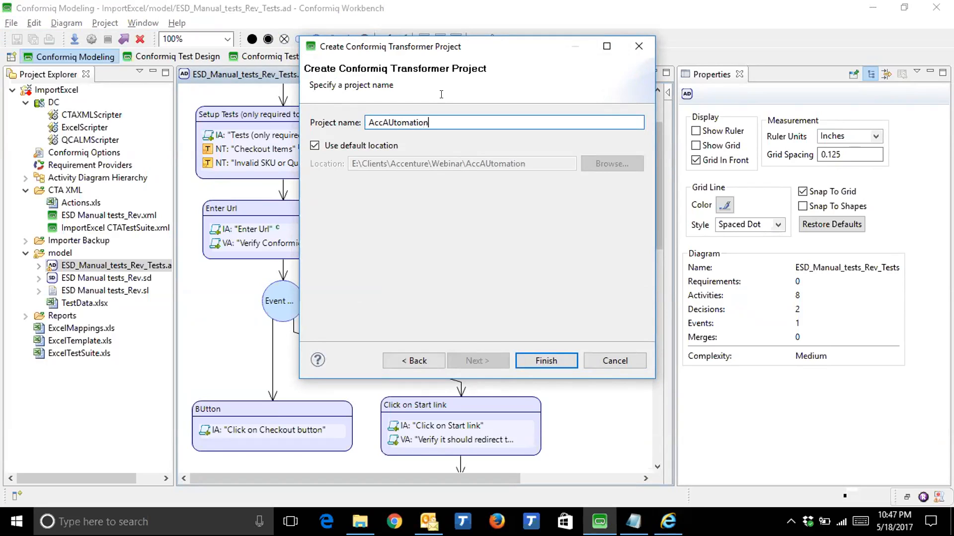
pyautogui.click(546, 361)
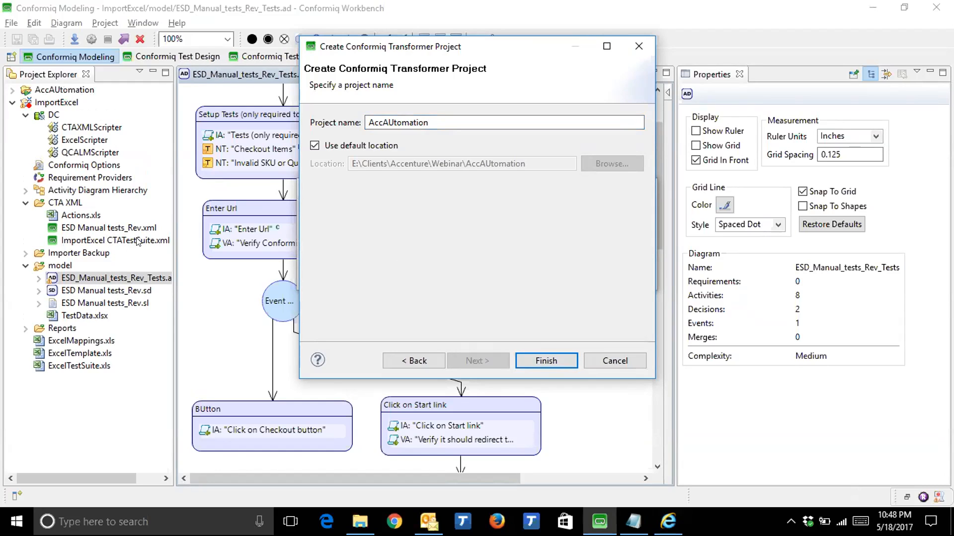
# Finish creating the AccAUtomation project in its associated Conformiq Test Automation perspective and look over its keyword and object repository nodes.
pyautogui.press('Return')
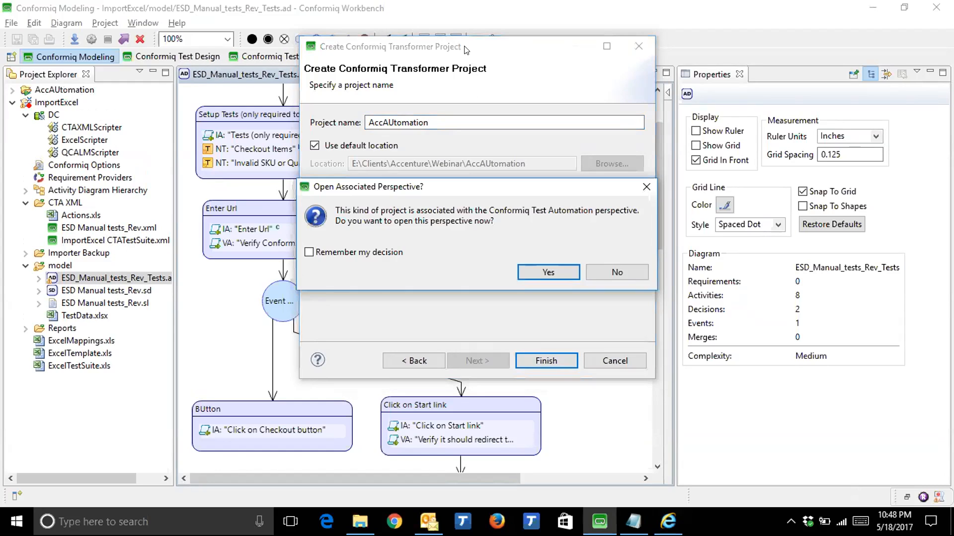
pyautogui.click(542, 273)
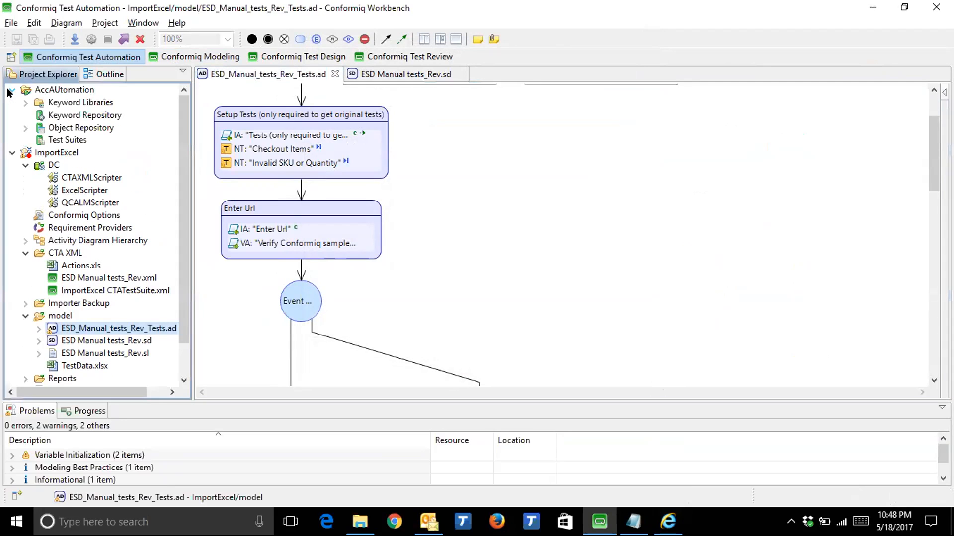
pyautogui.click(68, 116)
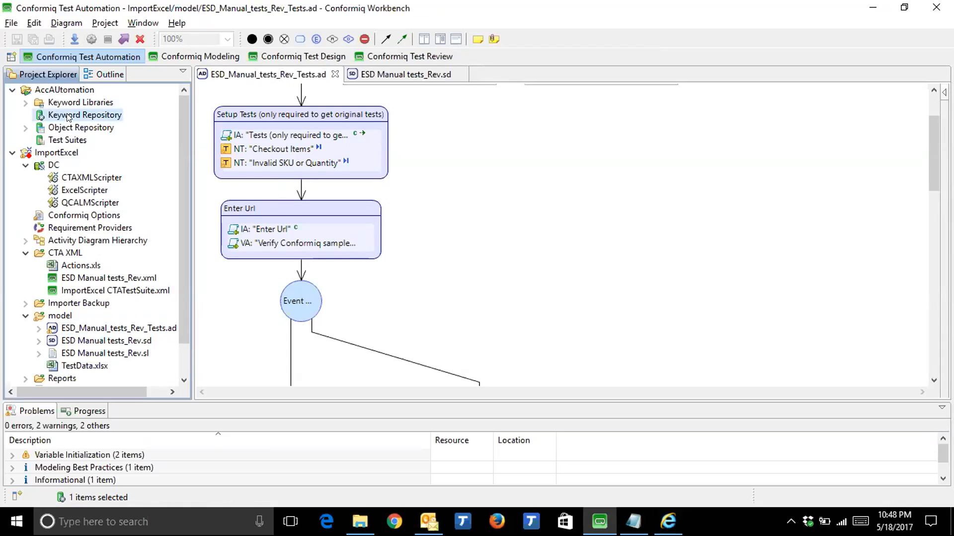
pyautogui.click(70, 128)
pyautogui.click(73, 104)
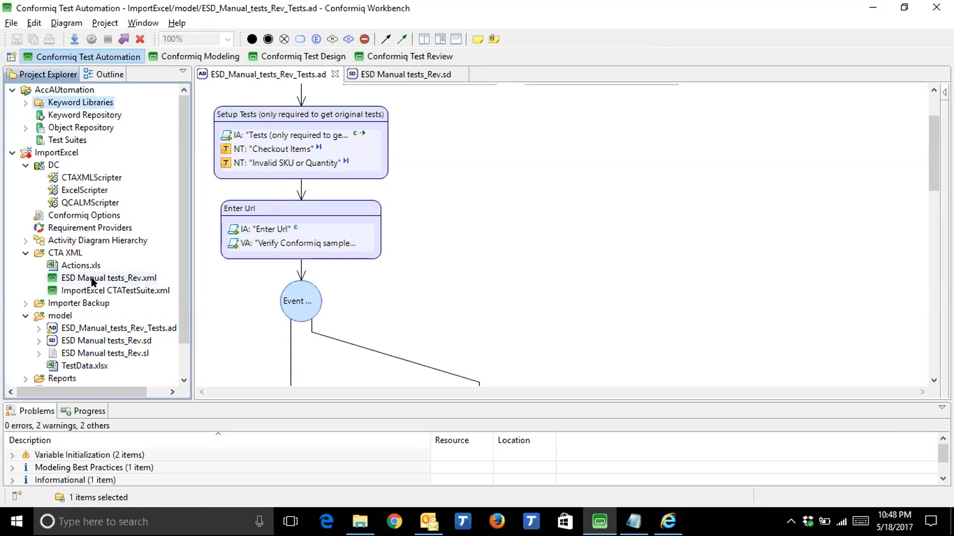
# Set up a Conformiq Transformer import of type Import CTA XML for the AccAUtomation project.
pyautogui.click(71, 89)
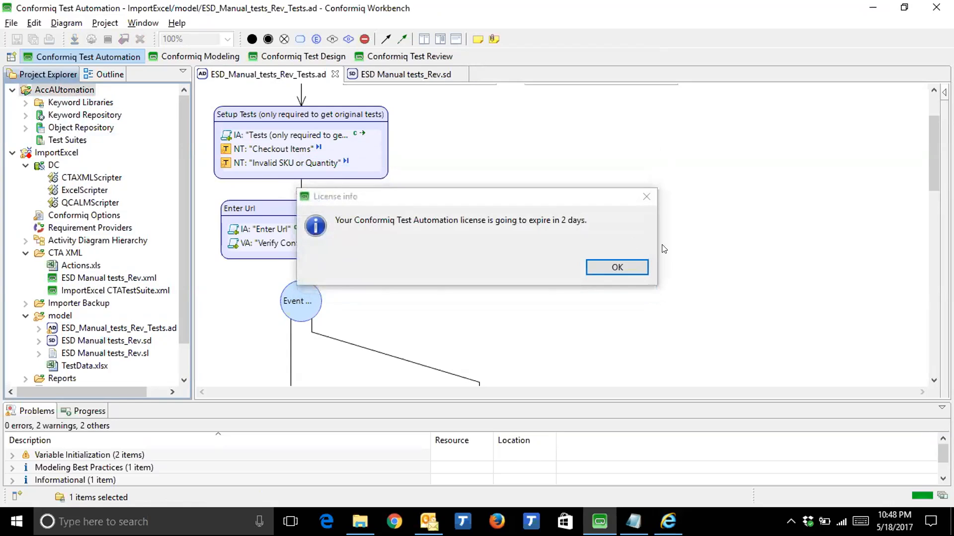
pyautogui.press('Return')
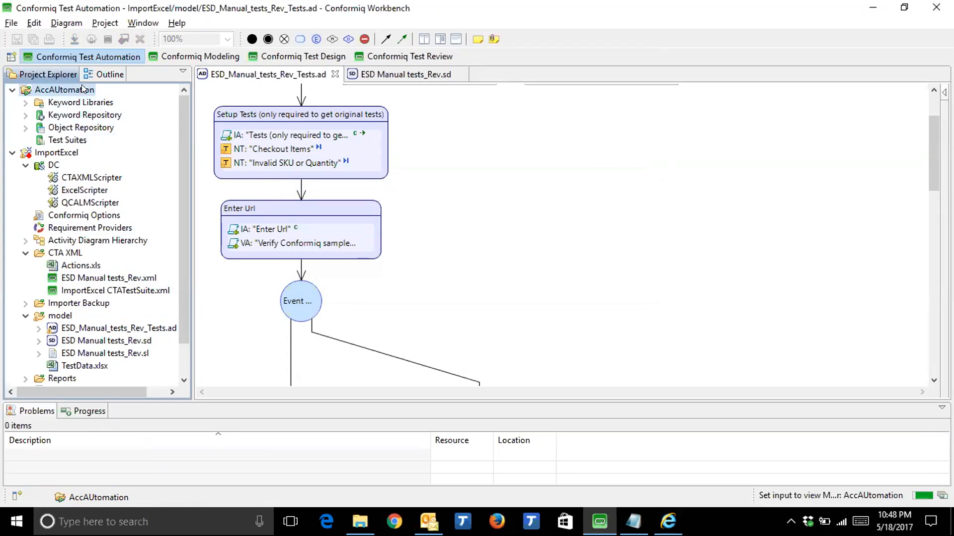
pyautogui.rightClick(83, 90)
pyautogui.click(124, 230)
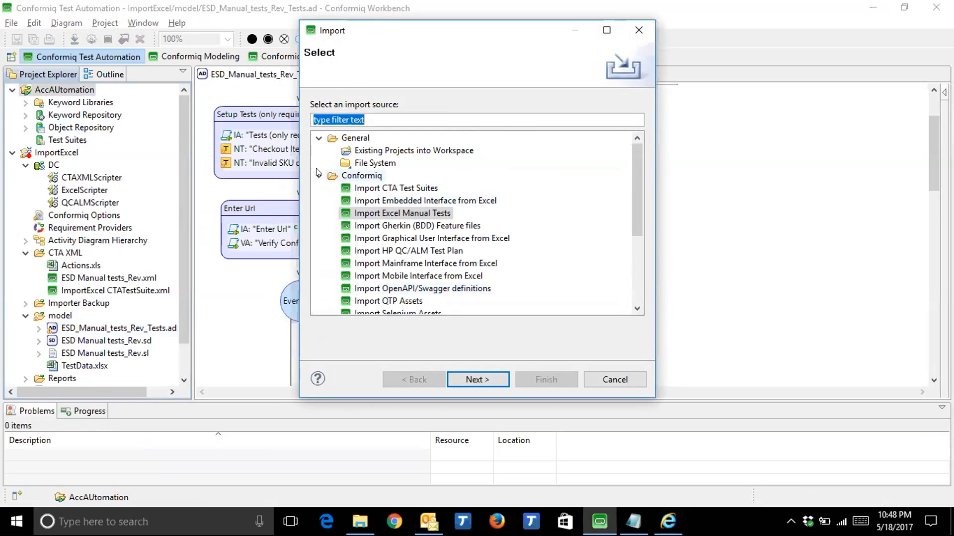
pyautogui.click(319, 175)
pyautogui.click(319, 188)
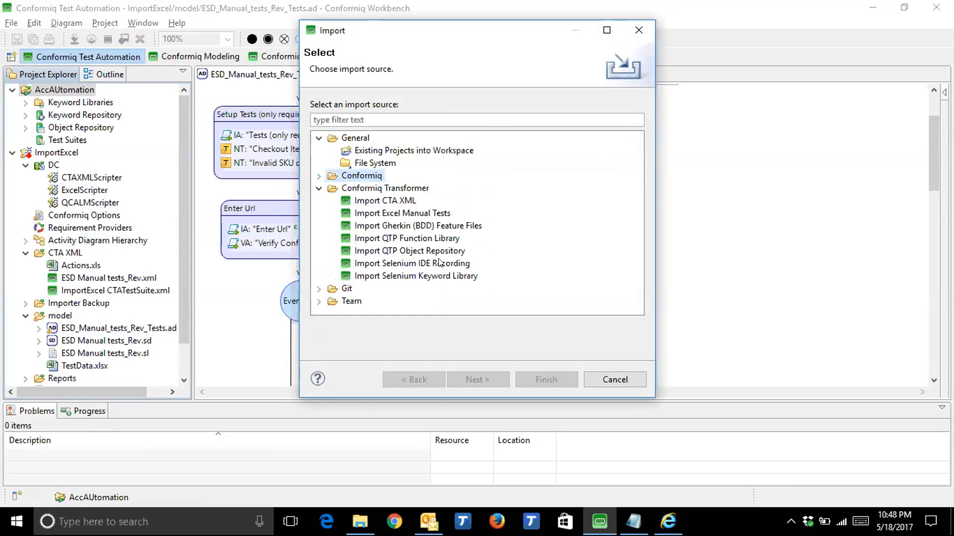
pyautogui.click(385, 201)
pyautogui.click(486, 380)
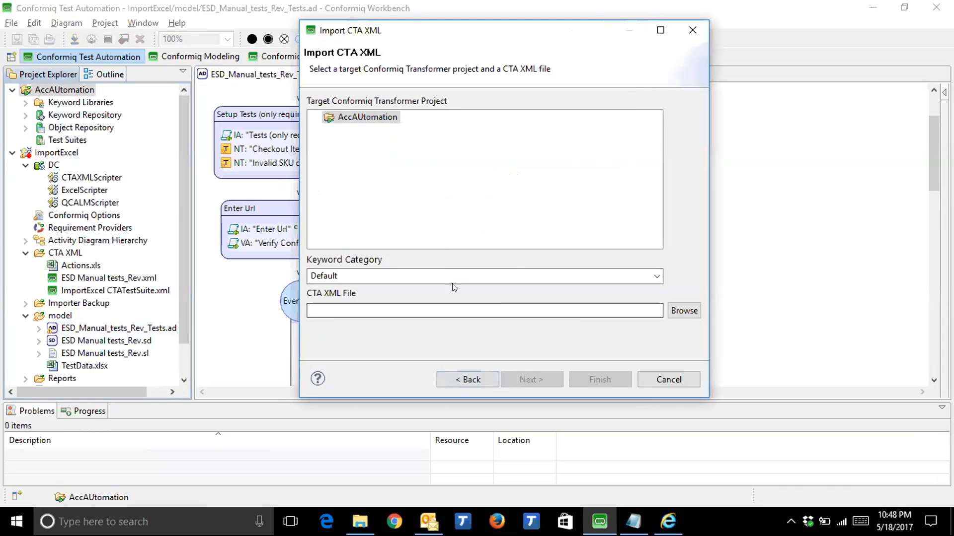
# Import ImportExcel CTATestSuite.xml from the ImportExcel project's CTA XML folder into AccAUtomation, using the Default keyword category.
pyautogui.click(687, 311)
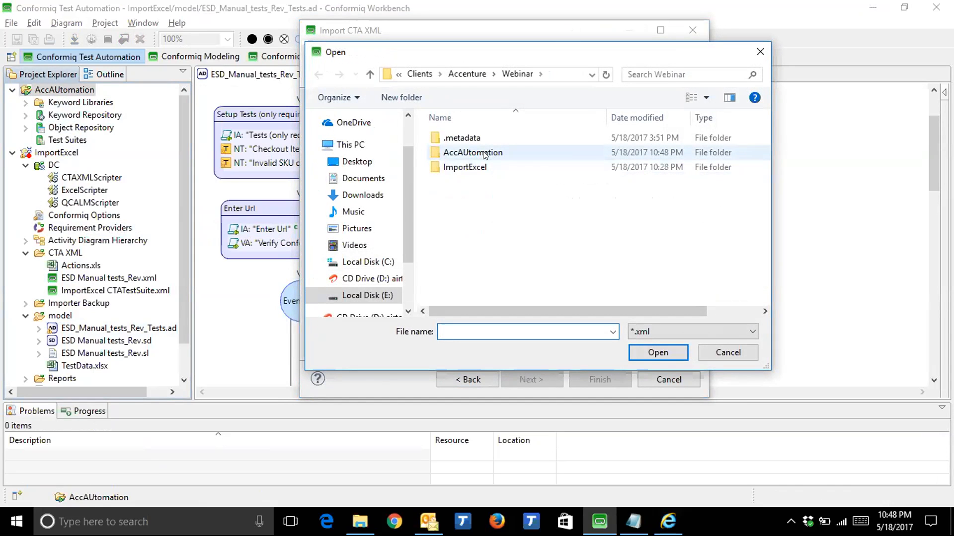
pyautogui.doubleClick(473, 167)
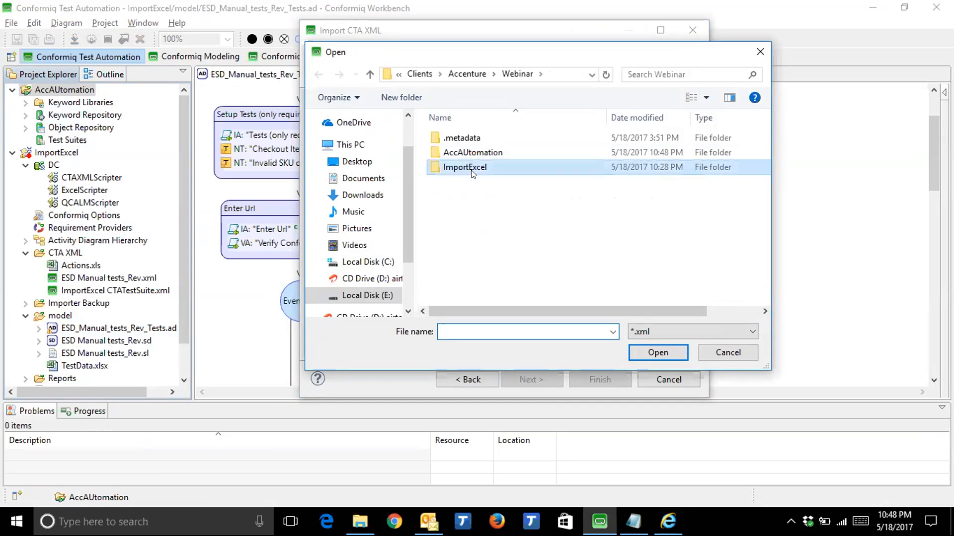
pyautogui.doubleClick(461, 168)
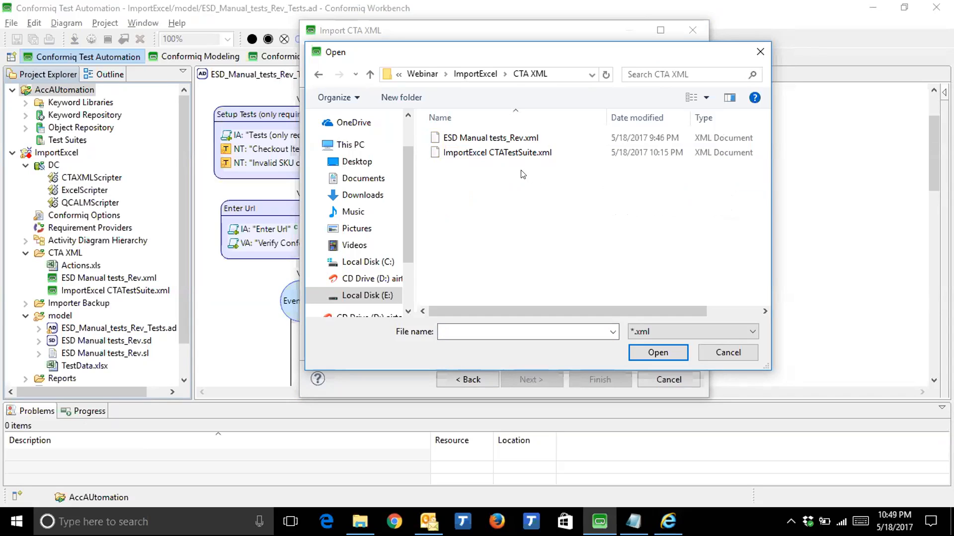
pyautogui.click(508, 155)
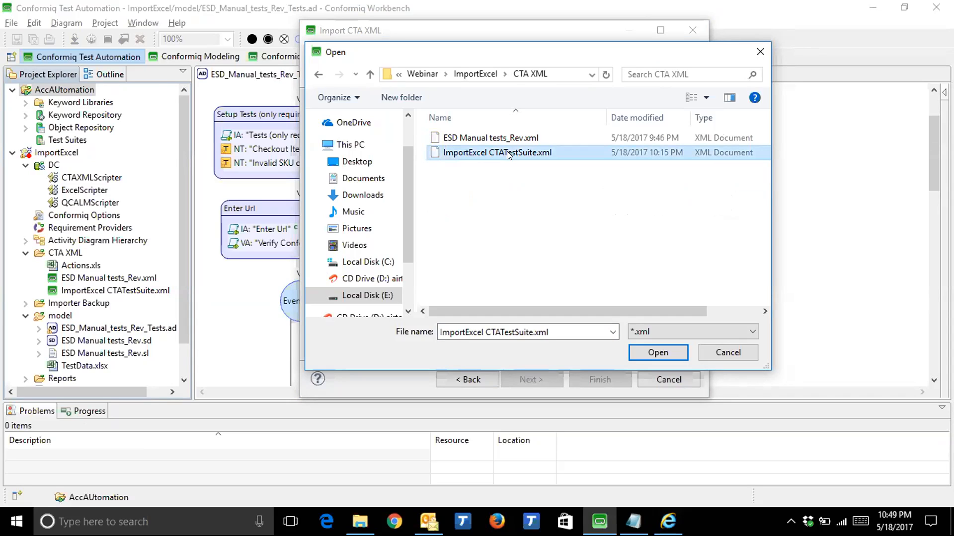
pyautogui.click(642, 353)
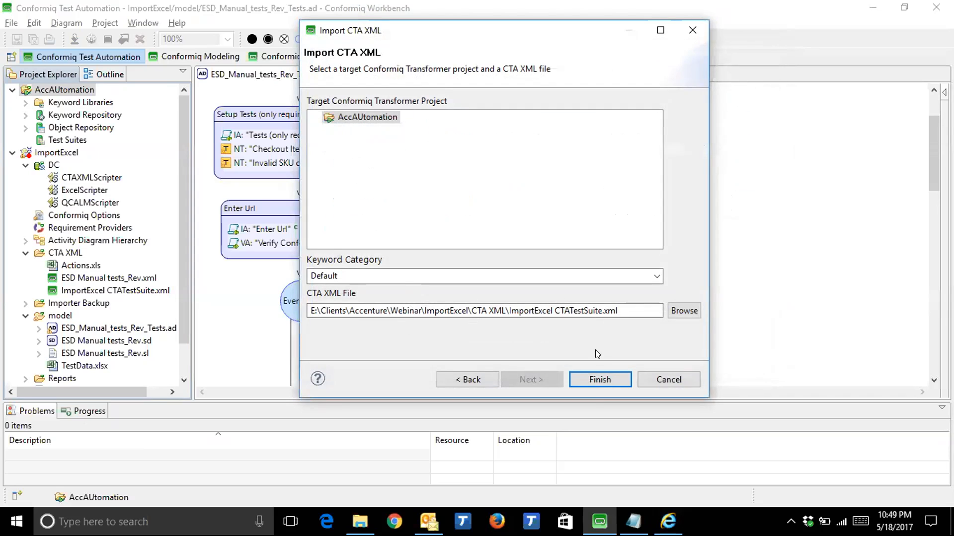
pyautogui.click(588, 379)
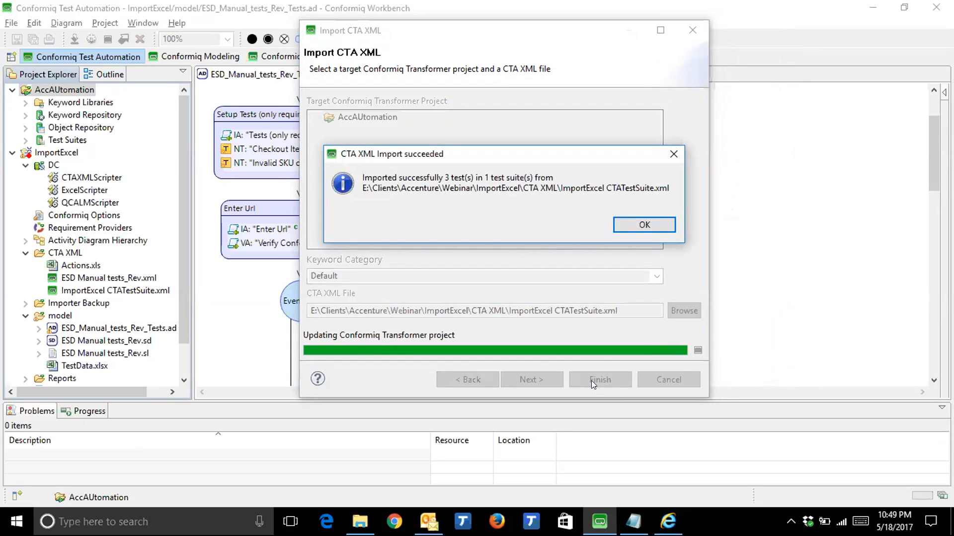
pyautogui.click(643, 227)
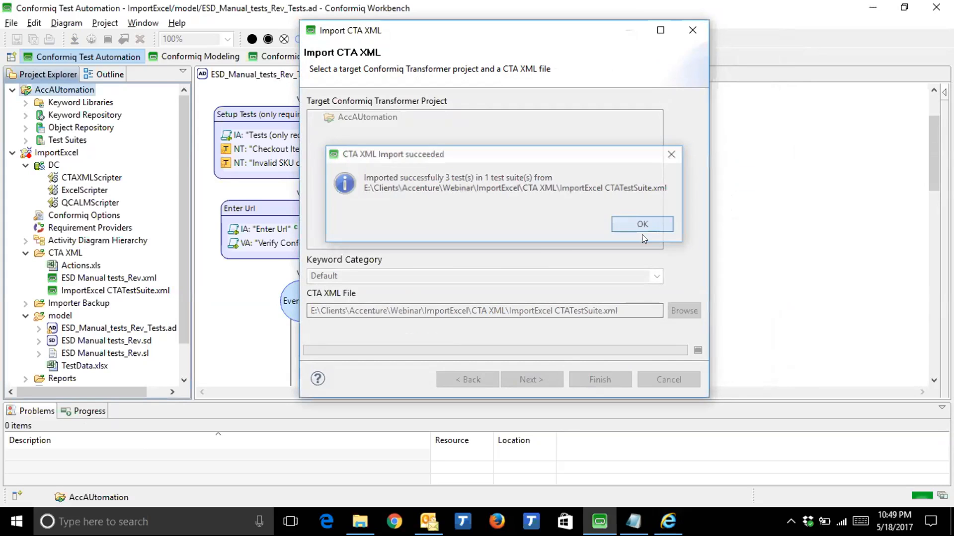
# Close the two open model editors, ESD_Manual_tests_Rev_Tests.ad and ESD Manual tests_Rev.sd.
pyautogui.click(11, 152)
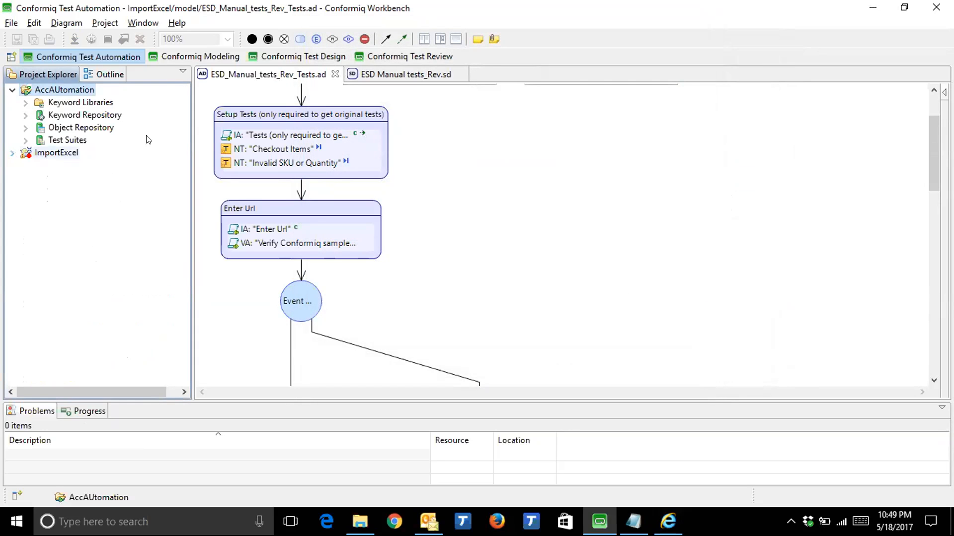
pyautogui.click(335, 74)
pyautogui.click(310, 74)
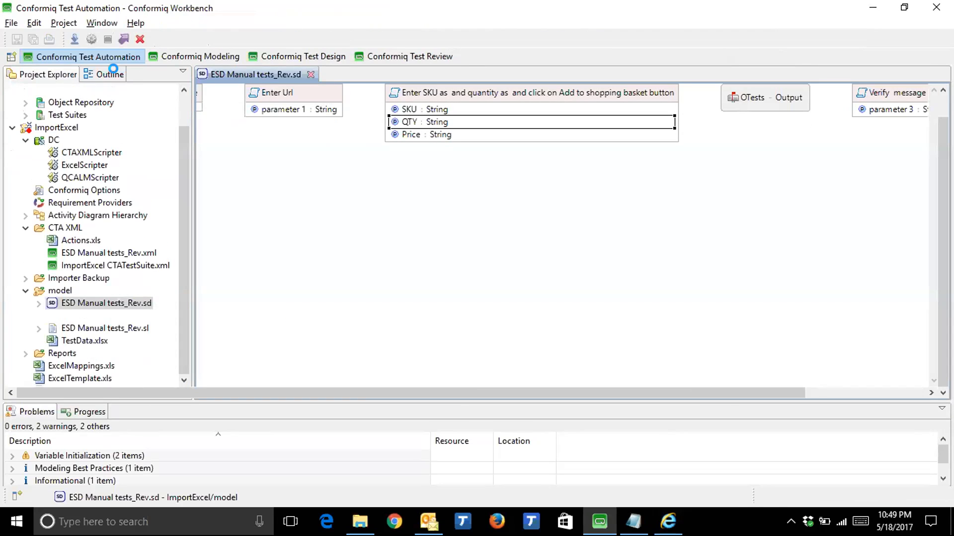
pyautogui.scroll(1, 82, 116)
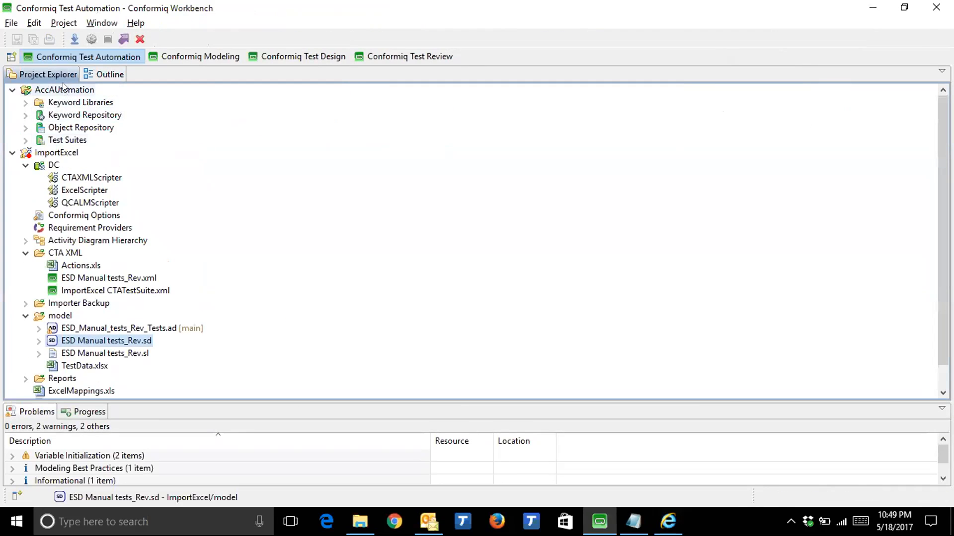
# Open the imported test suite ImportExcel - DC from the AccAUtomation project's Test Suites.
pyautogui.click(64, 90)
pyautogui.click(25, 140)
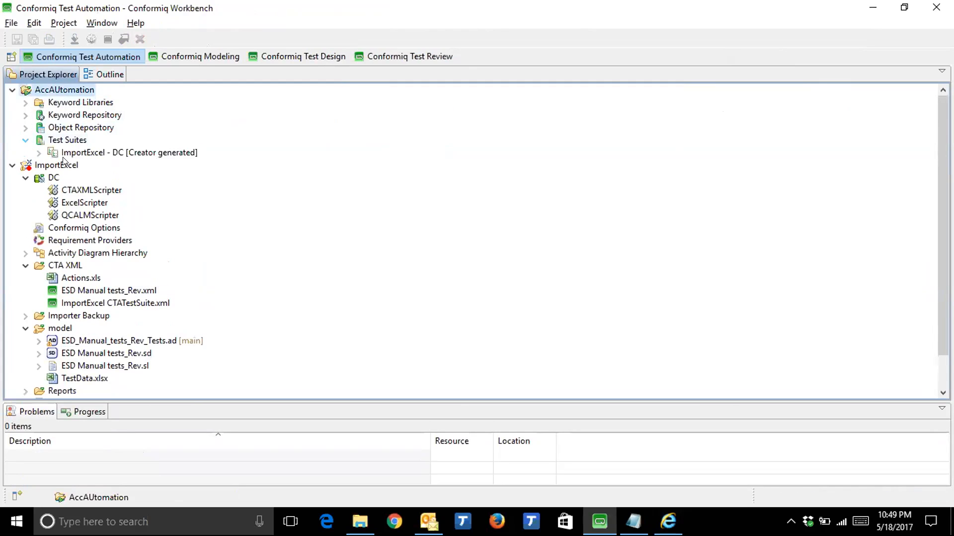
pyautogui.doubleClick(72, 153)
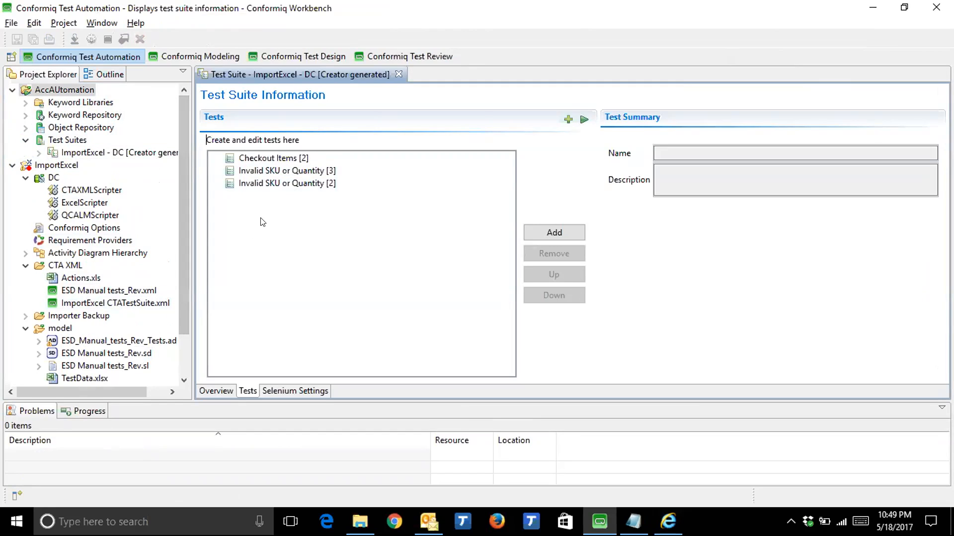
# Review the test steps of Invalid SKU or Quantity [3] and the URL data of its Enter Url step.
pyautogui.doubleClick(262, 172)
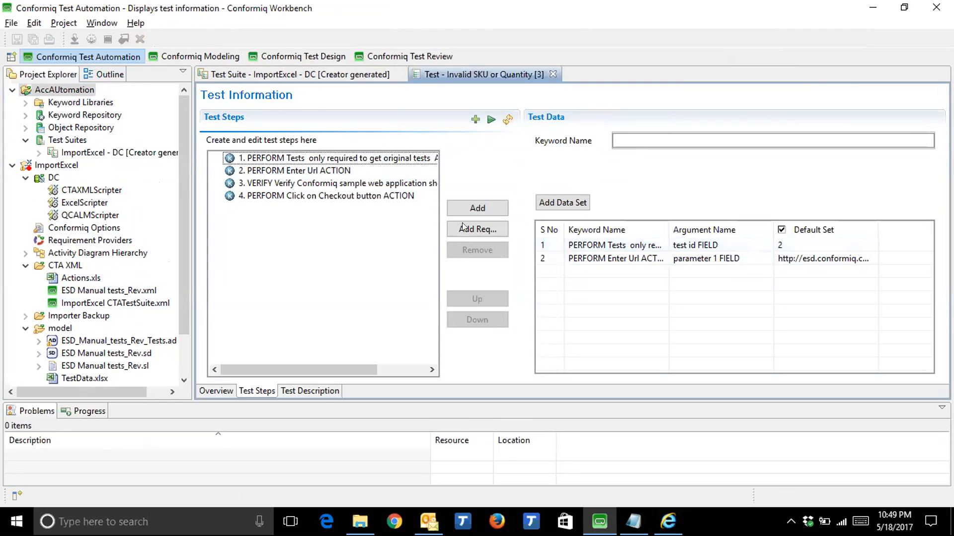
pyautogui.click(302, 172)
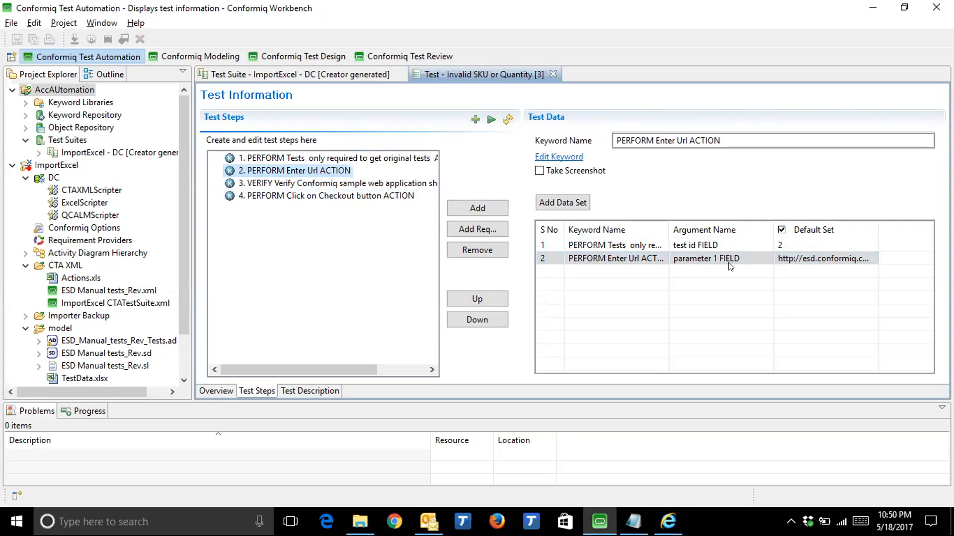
pyautogui.click(830, 257)
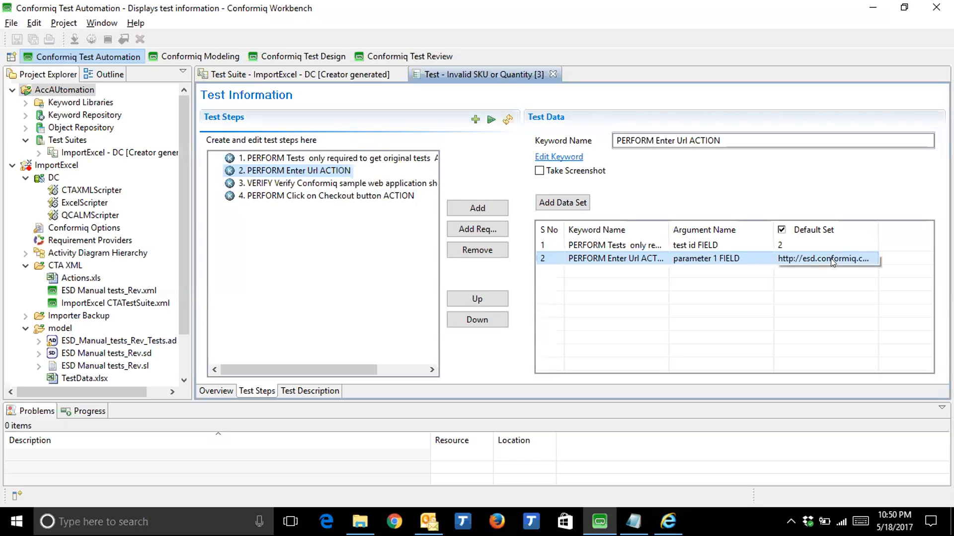
pyautogui.click(859, 255)
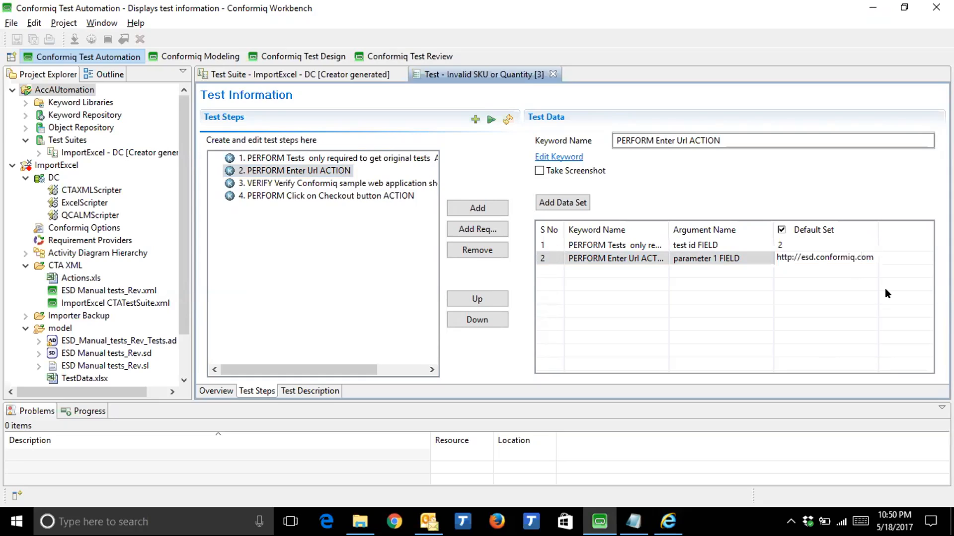
pyautogui.hotkey('ctrl', 'a')
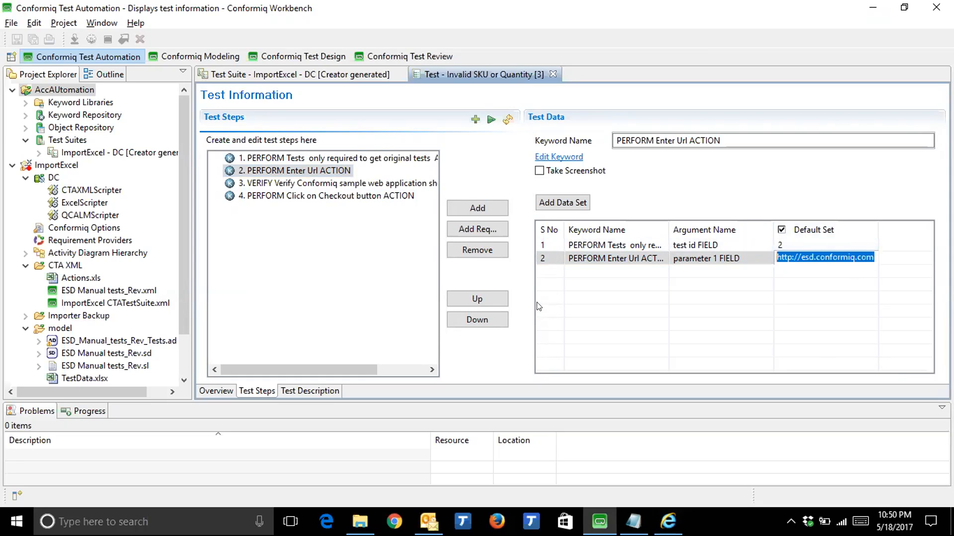
pyautogui.click(337, 279)
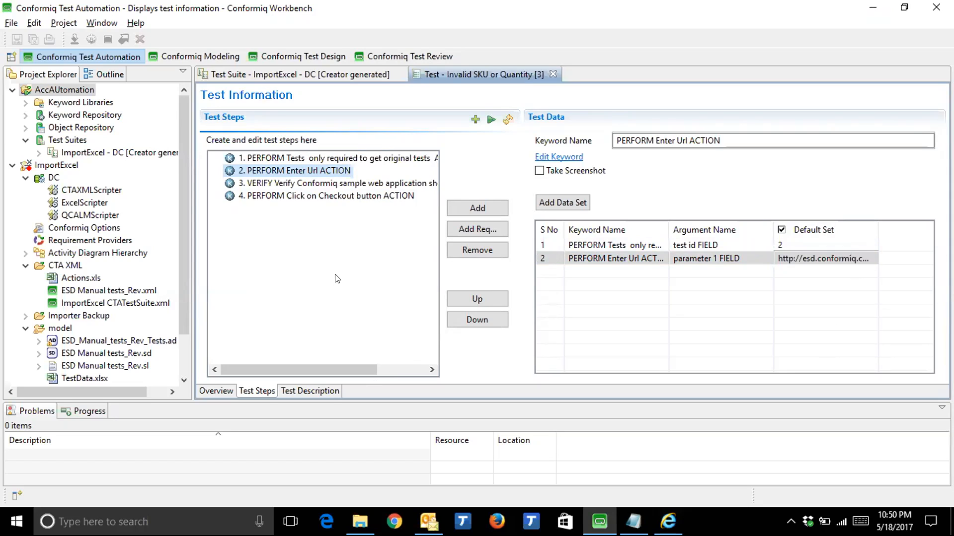
# Review the Checkout Items [2] test and the test data of its Enter Url and Enter SKU and quantity steps.
pyautogui.click(314, 74)
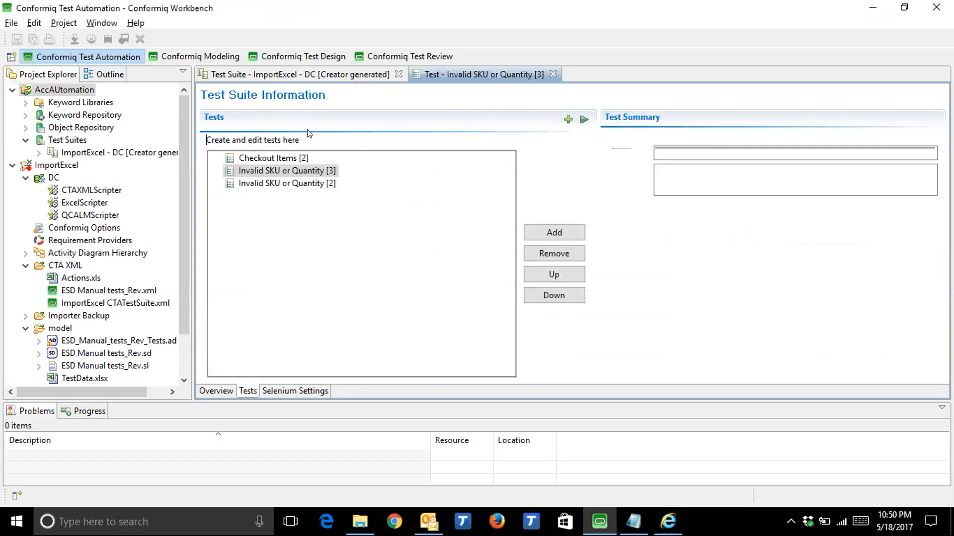
pyautogui.doubleClick(272, 158)
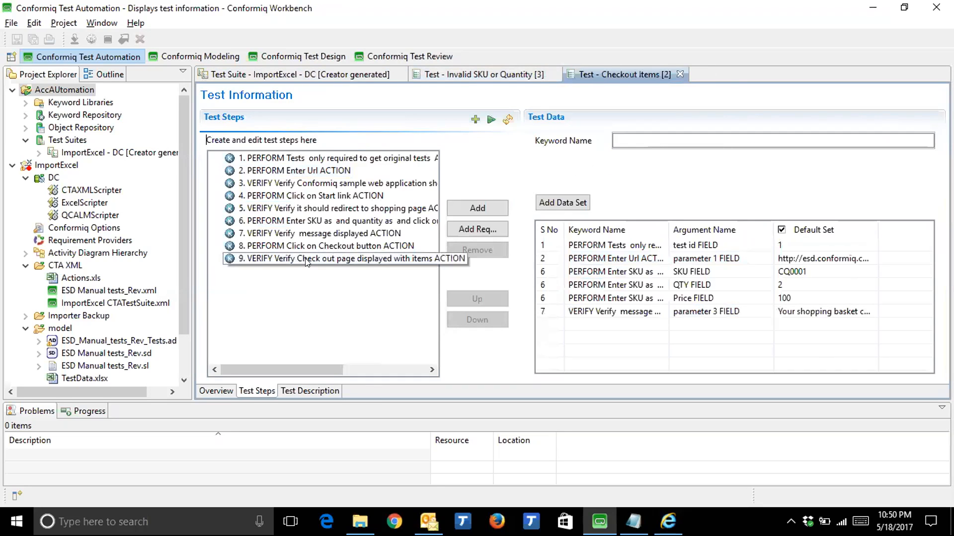
pyautogui.click(316, 169)
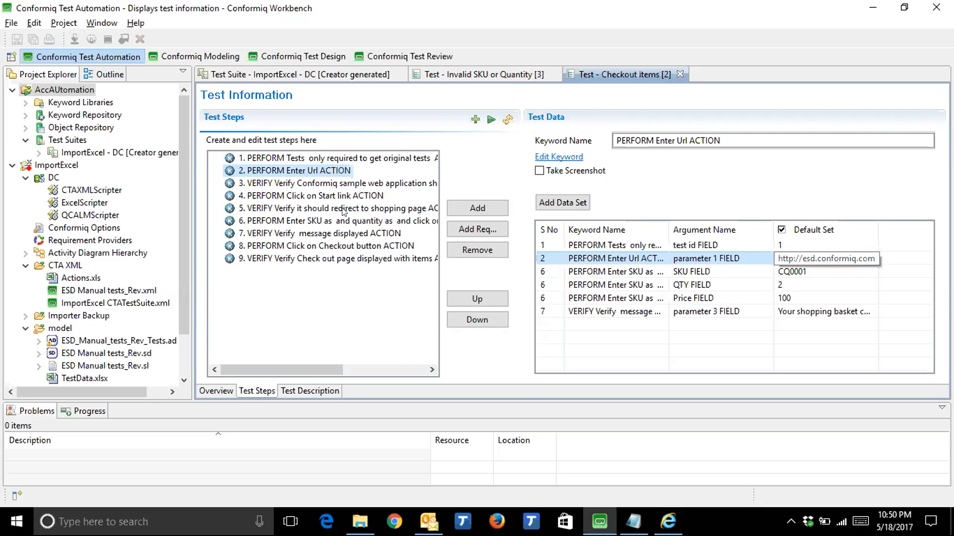
pyautogui.click(318, 222)
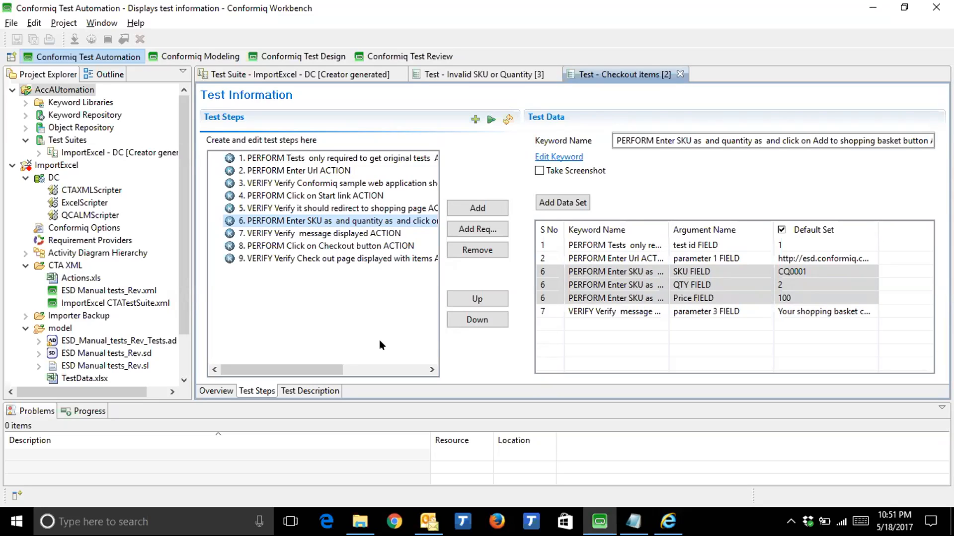
# Open the Selenium automation steps of the keyword PERFORM Click on Start link ACTION and launch the UI Inspector.
pyautogui.doubleClick(305, 198)
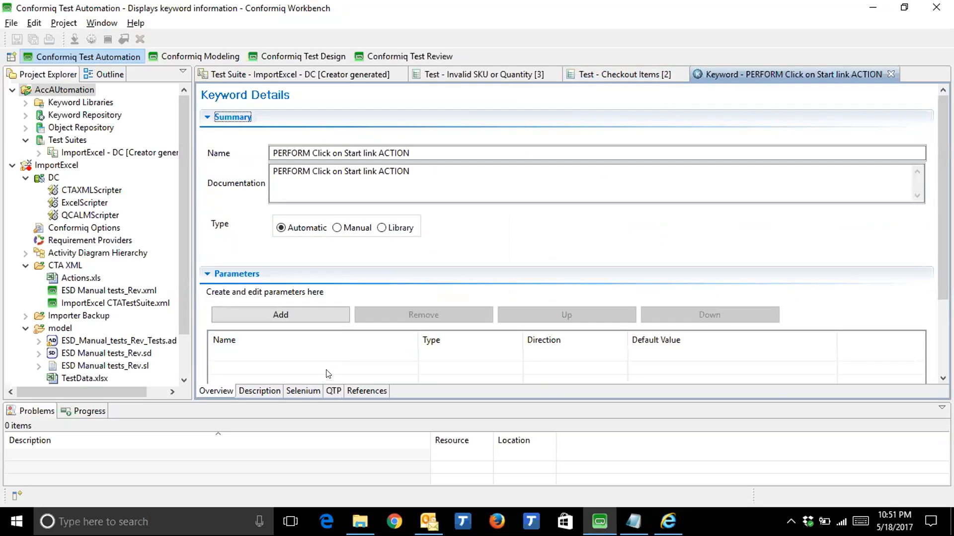
pyautogui.click(296, 390)
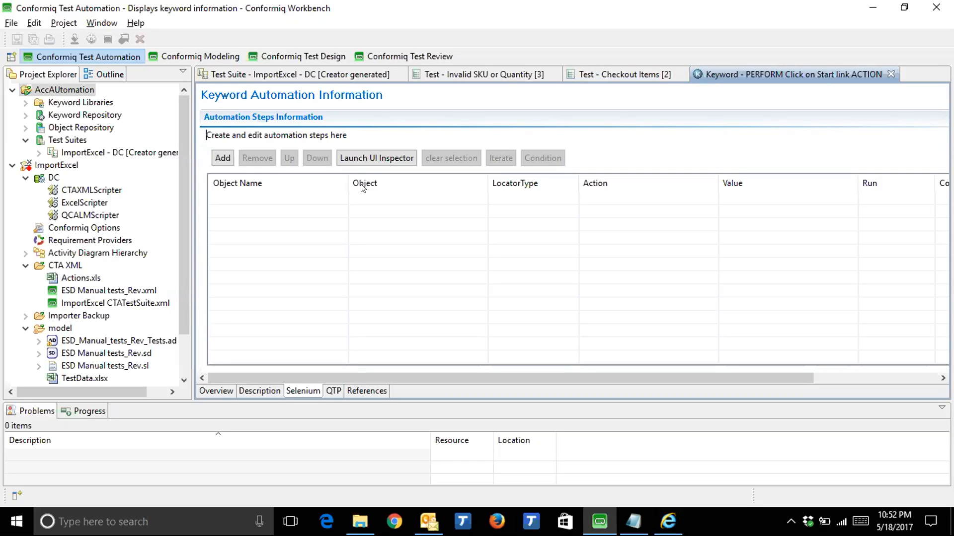
pyautogui.click(366, 162)
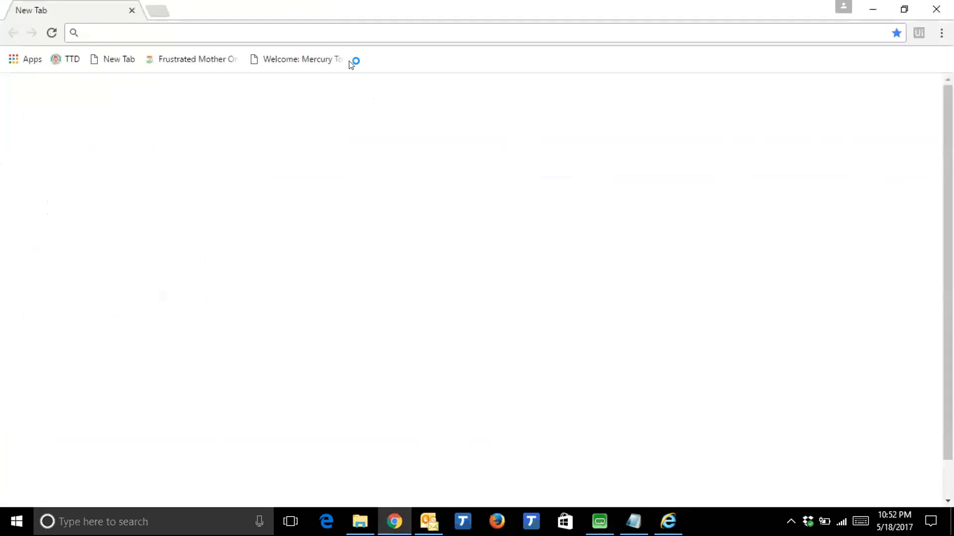
# Load esd.conformiq.com in Chrome, copy its address, and close the browser window.
pyautogui.click(334, 31)
pyautogui.write('esd.co')
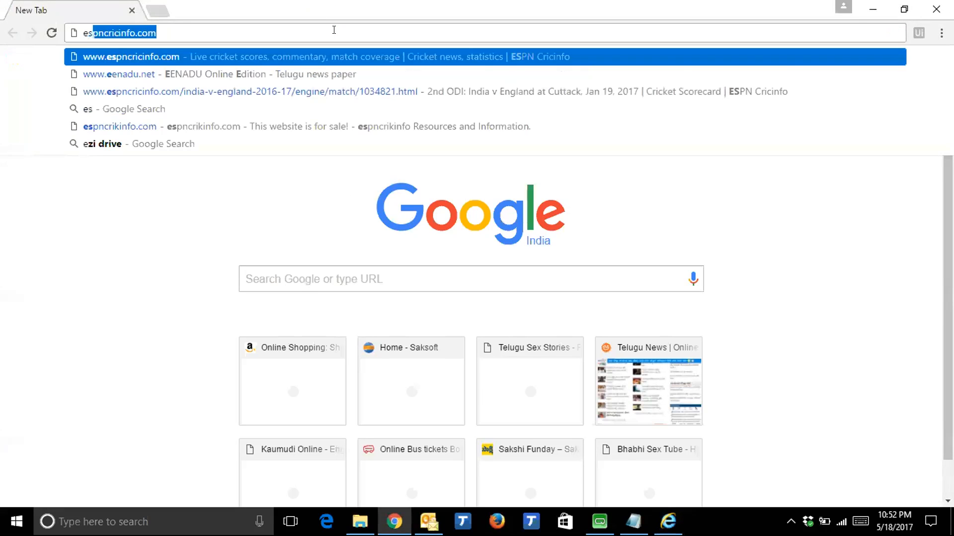
pyautogui.write('nfor')
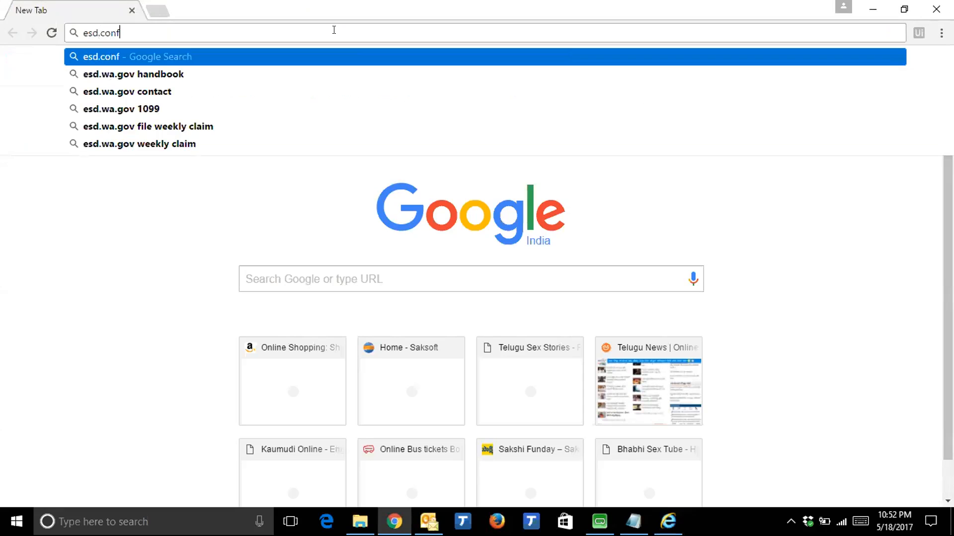
pyautogui.write('com')
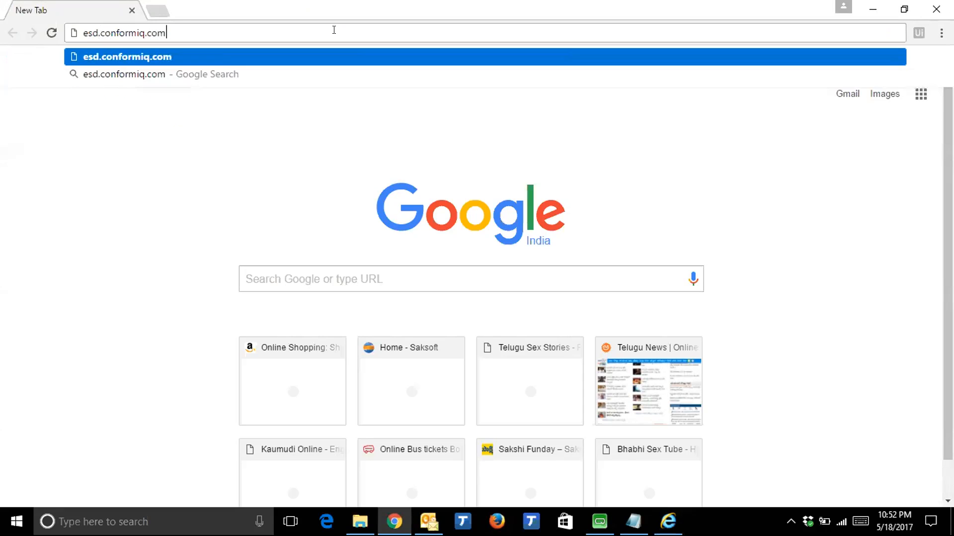
pyautogui.press('Return')
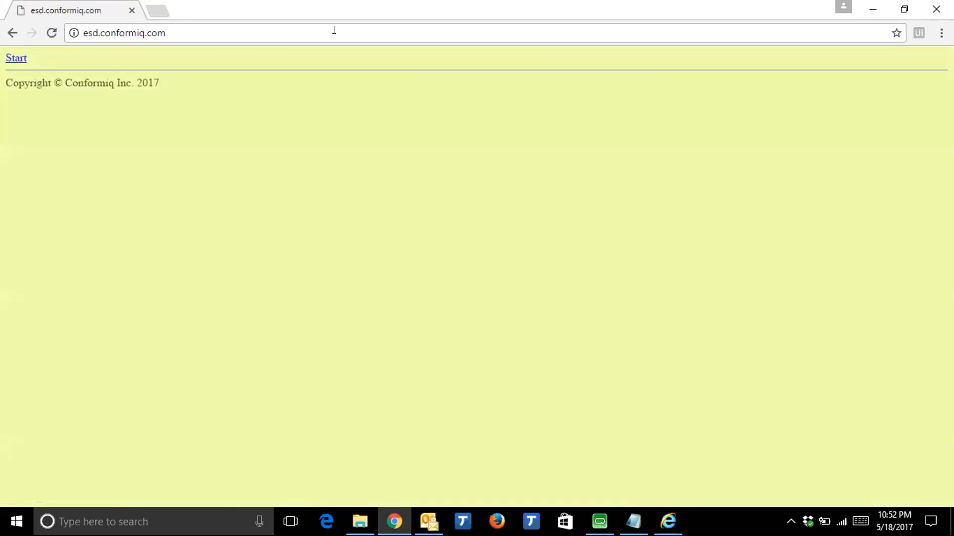
pyautogui.click(333, 30)
pyautogui.hotkey('ctrl', 'c')
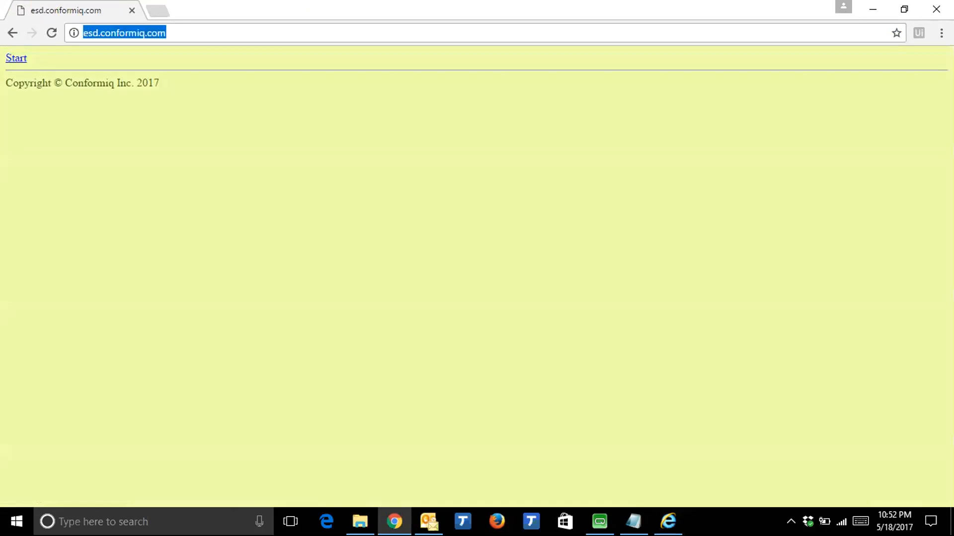
pyautogui.click(936, 9)
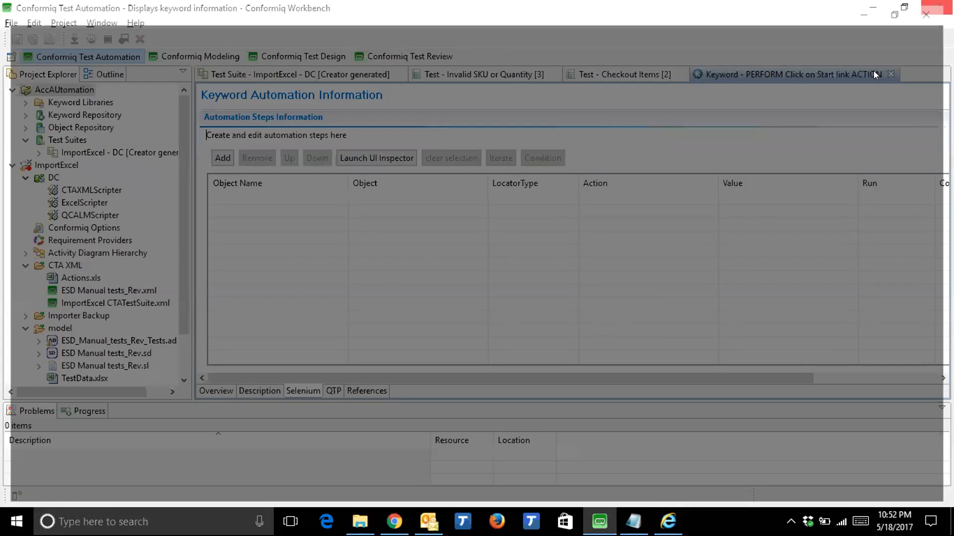
pyautogui.click(371, 159)
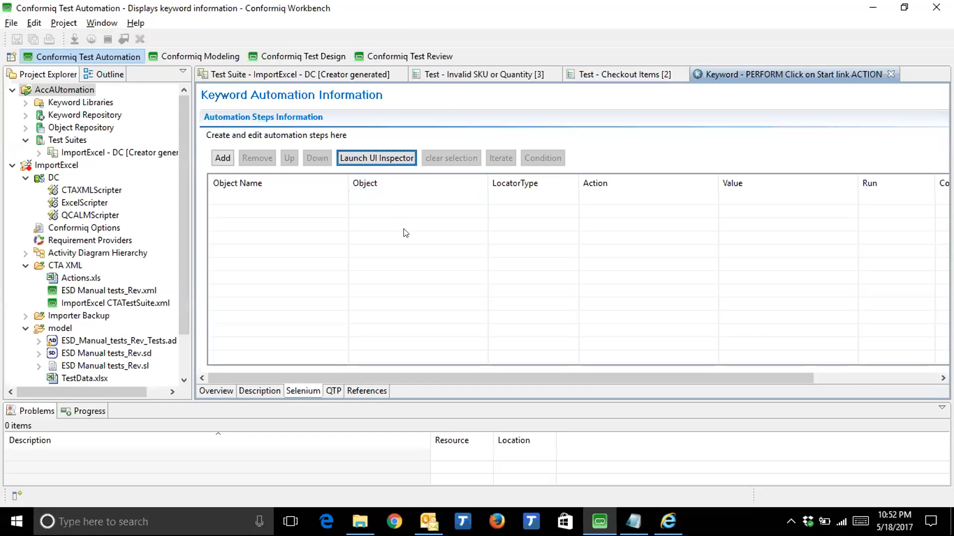
pyautogui.click(67, 79)
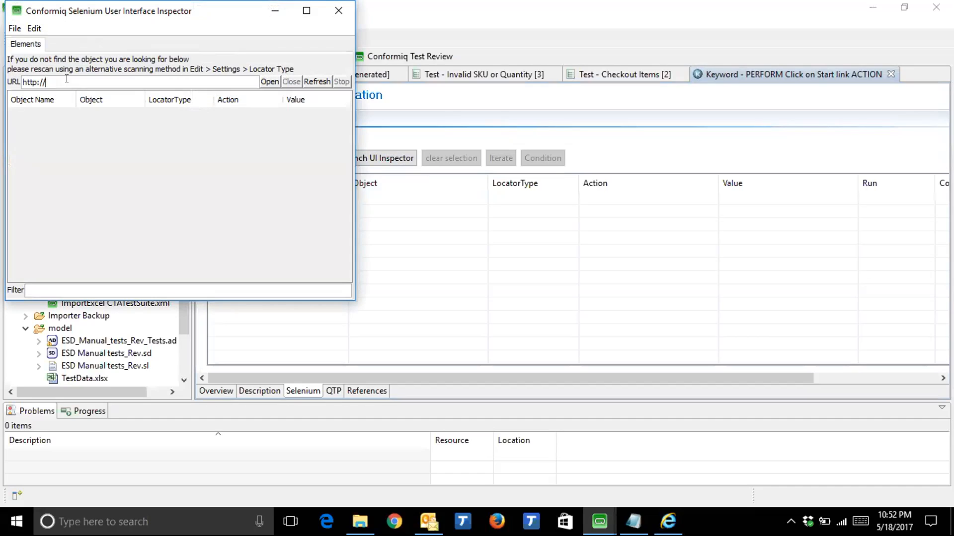
pyautogui.hotkey('ctrl', 'a')
pyautogui.press('BackSpace')
pyautogui.hotkey('ctrl', 'v')
pyautogui.click(279, 82)
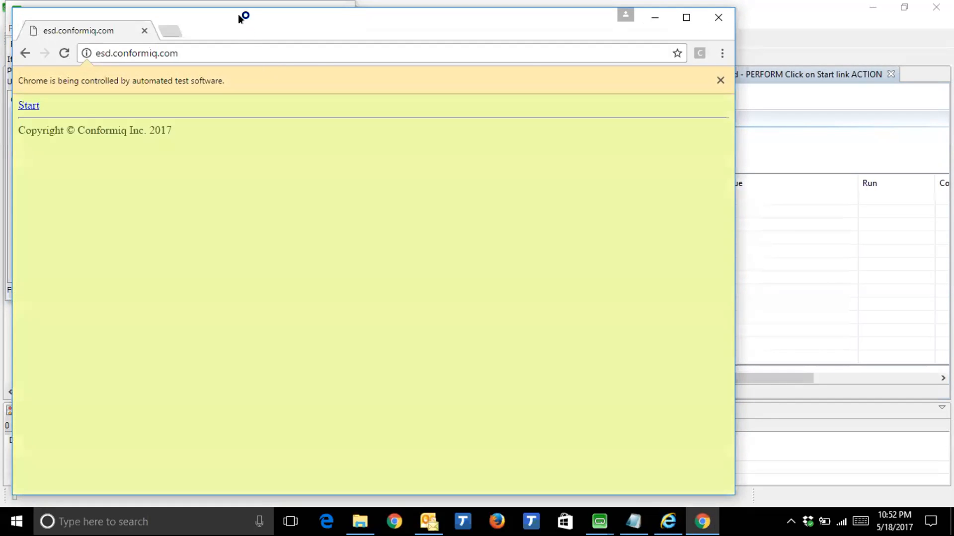
# Place the controlled browser beside the UI Inspector and select the scanned Start link object.
pyautogui.moveTo(238, 14); pyautogui.dragTo(533, 62)
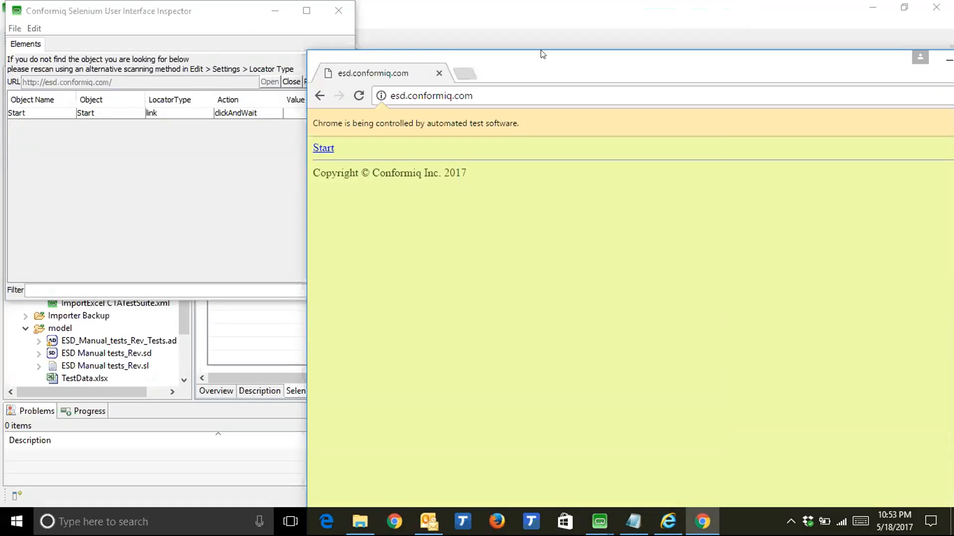
pyautogui.moveTo(542, 54); pyautogui.dragTo(602, 28)
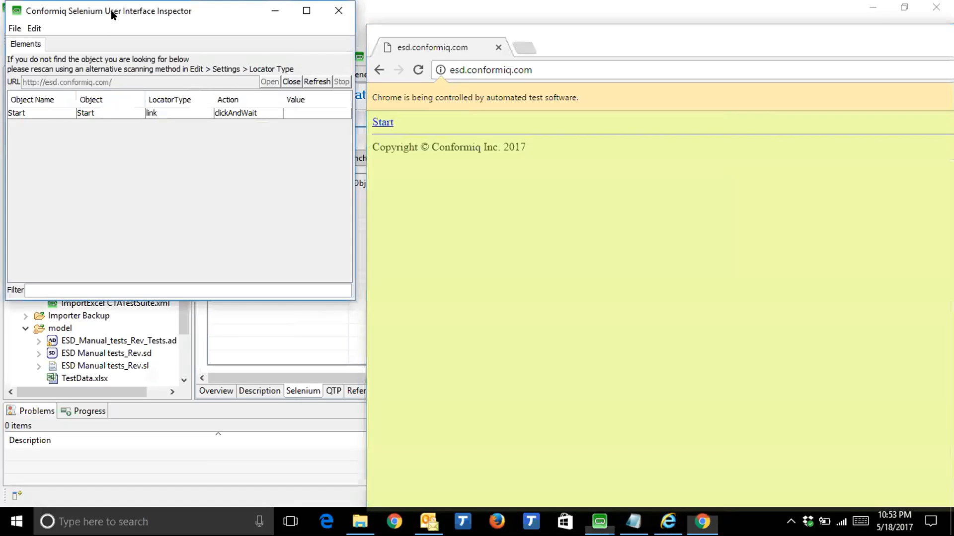
pyautogui.moveTo(112, 11); pyautogui.dragTo(118, 93)
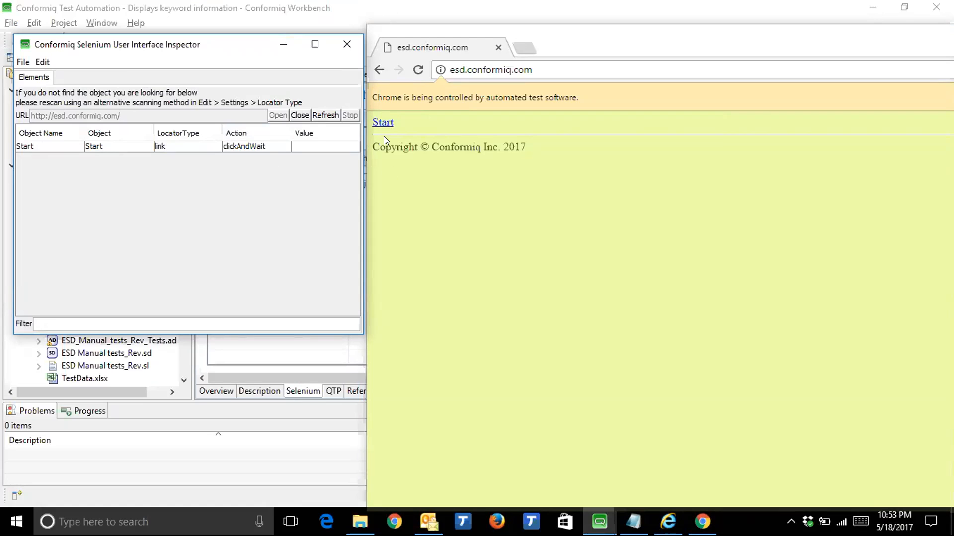
pyautogui.click(185, 149)
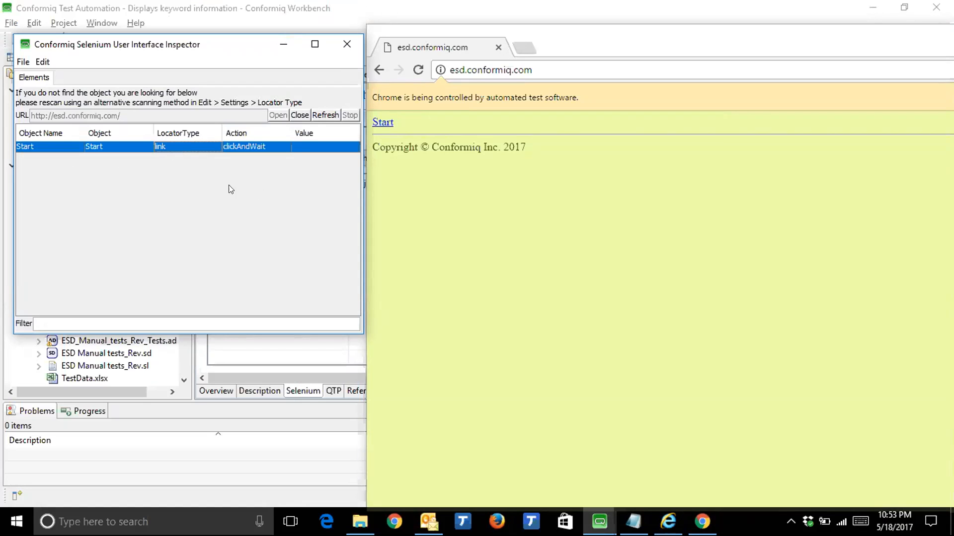
# Follow the Start link to the shopping basket page, rescan its elements, and compare the sku object with the page's SKU field.
pyautogui.click(380, 124)
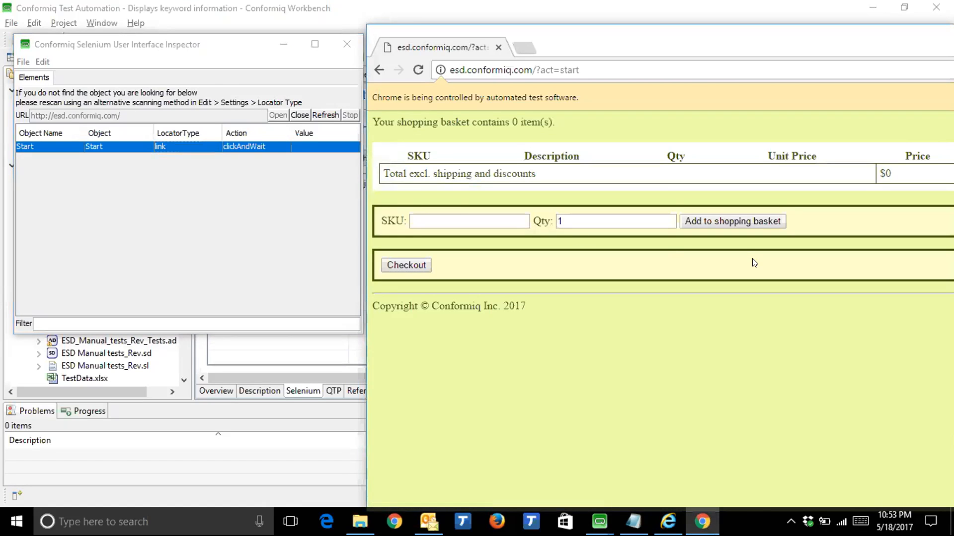
pyautogui.click(239, 48)
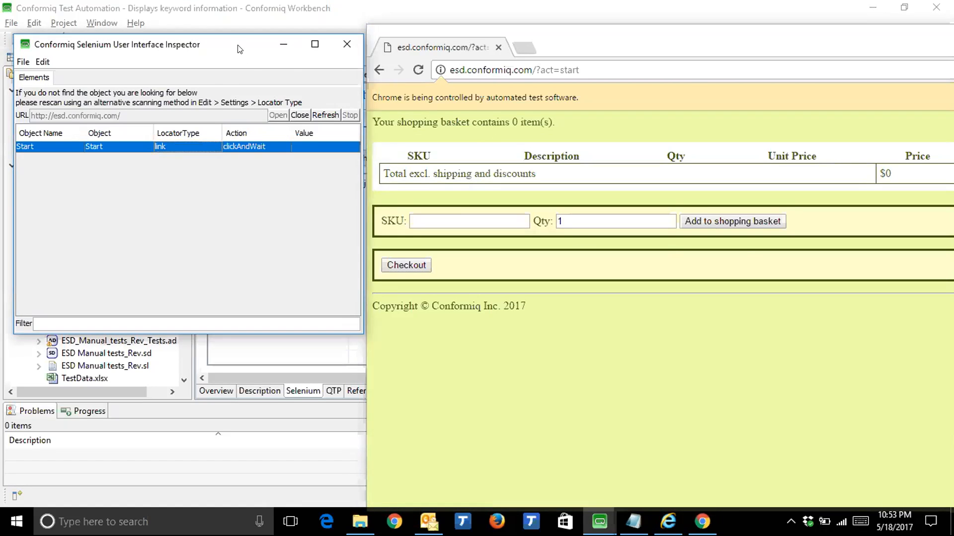
pyautogui.click(326, 115)
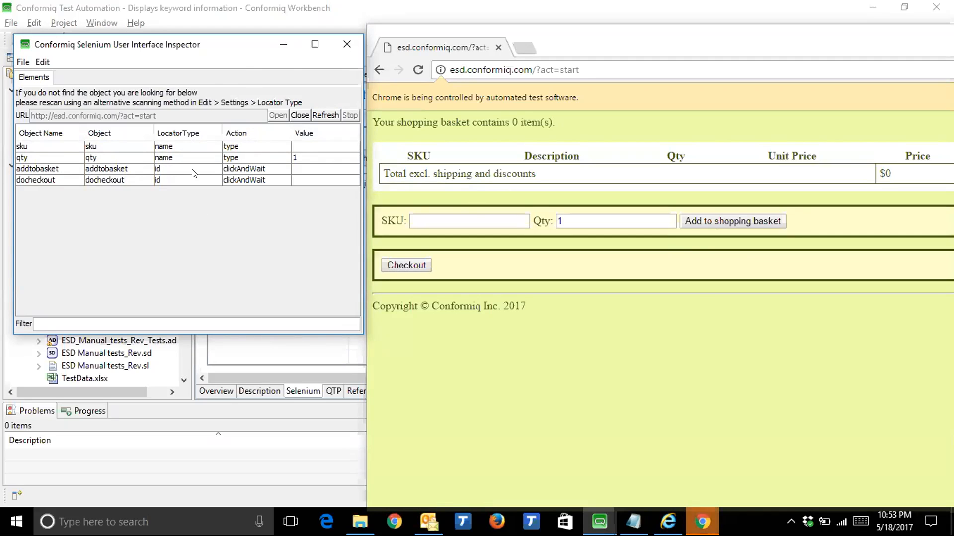
pyautogui.click(252, 146)
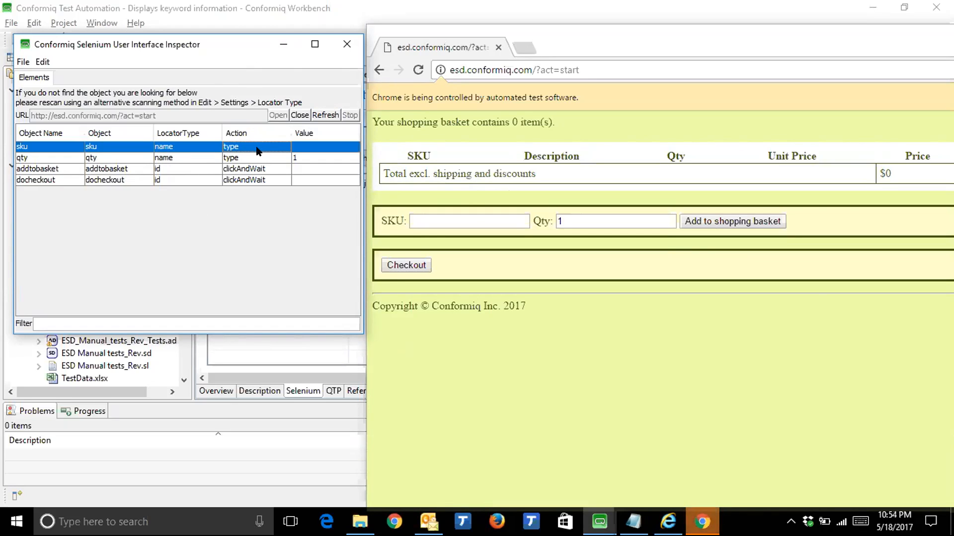
pyautogui.click(423, 220)
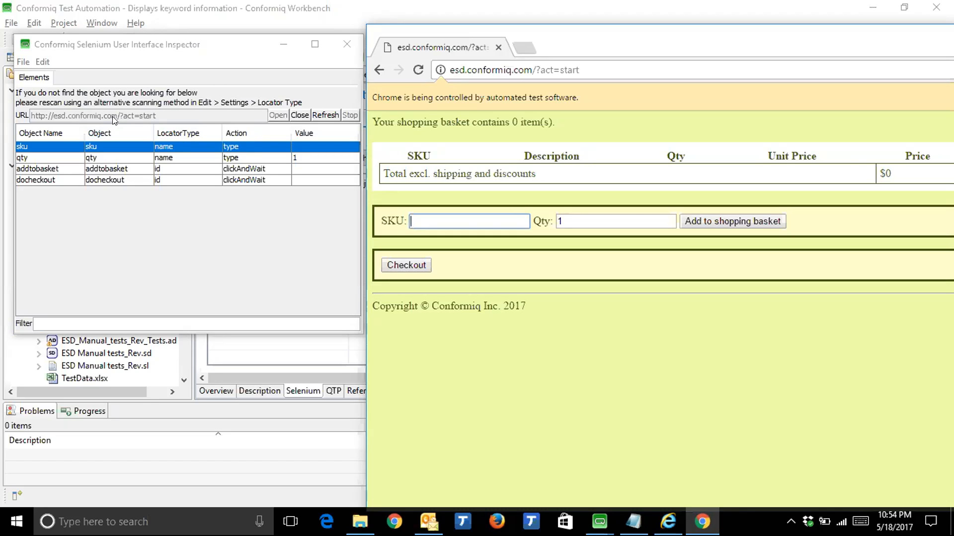
# Set the UI Inspector's locator type to xpath, save the settings, and rescan the shopping basket page.
pyautogui.click(43, 63)
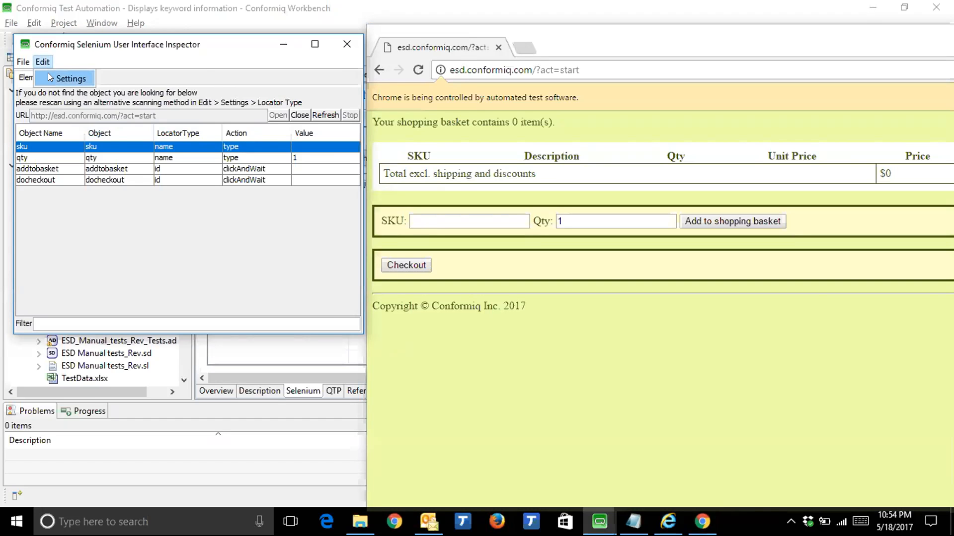
pyautogui.click(48, 73)
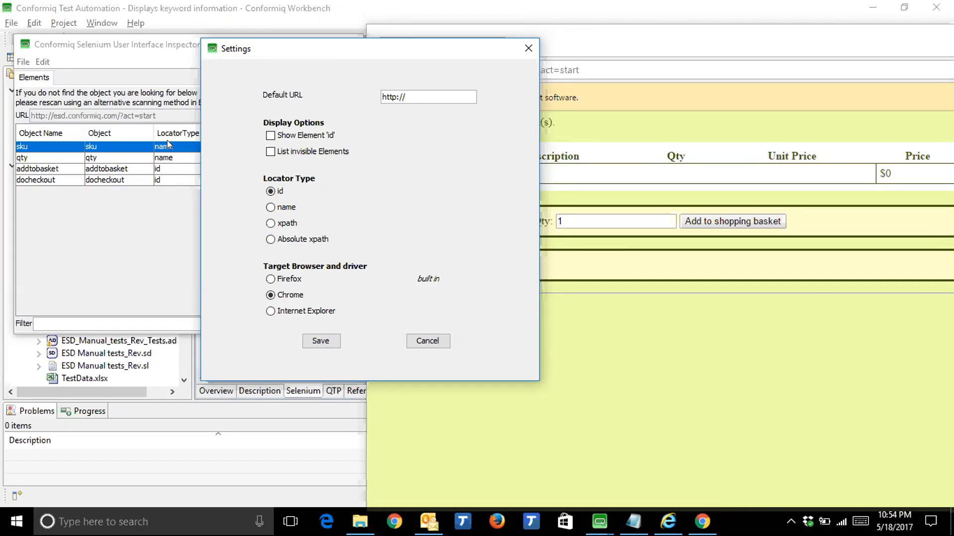
pyautogui.click(284, 224)
pyautogui.click(317, 341)
pyautogui.click(326, 115)
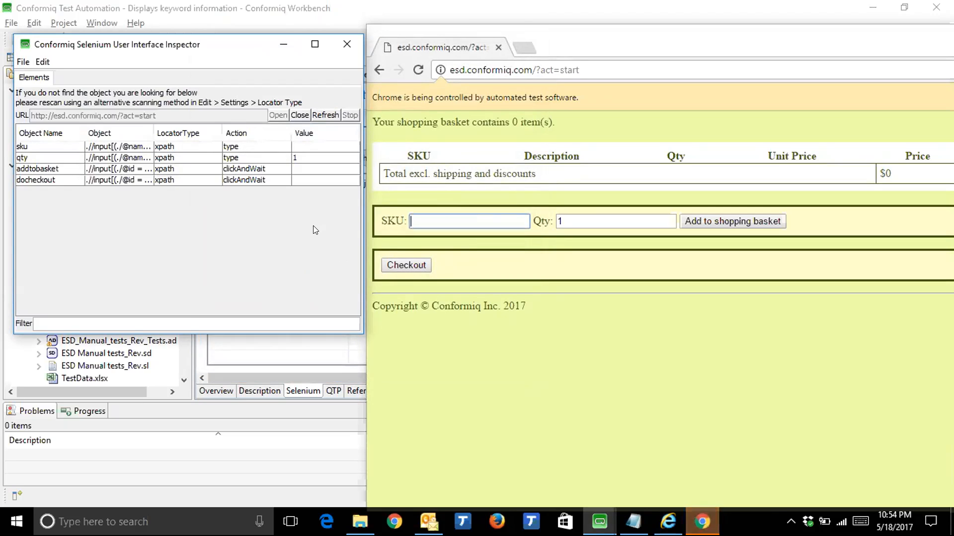
# Return to the site's start page, rescan it, and copy the automation step of the Start link object.
pyautogui.click(379, 70)
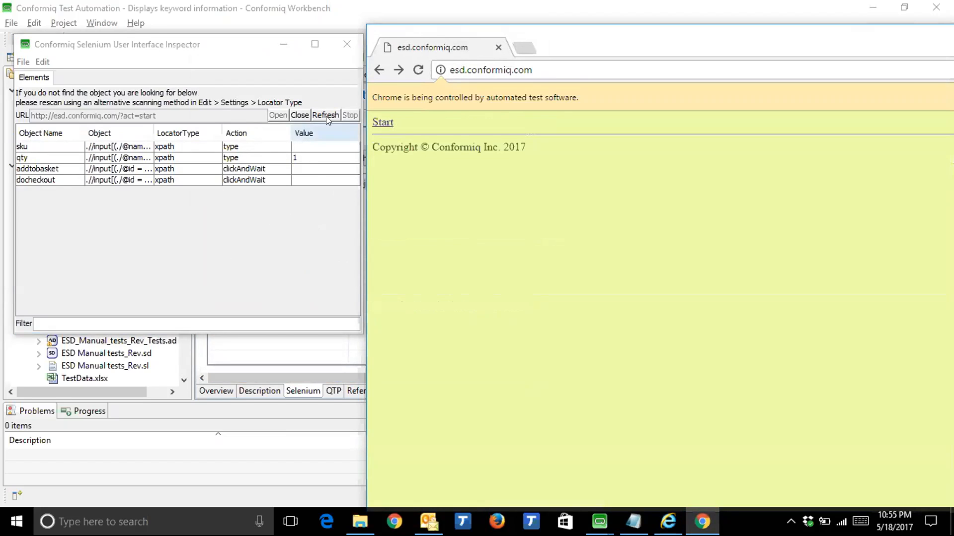
pyautogui.click(332, 115)
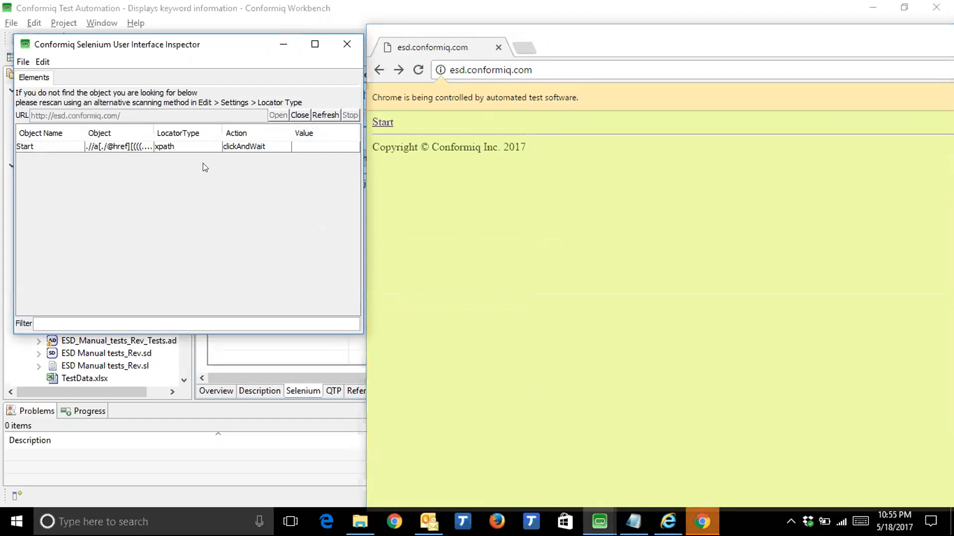
pyautogui.click(197, 148)
pyautogui.rightClick(197, 148)
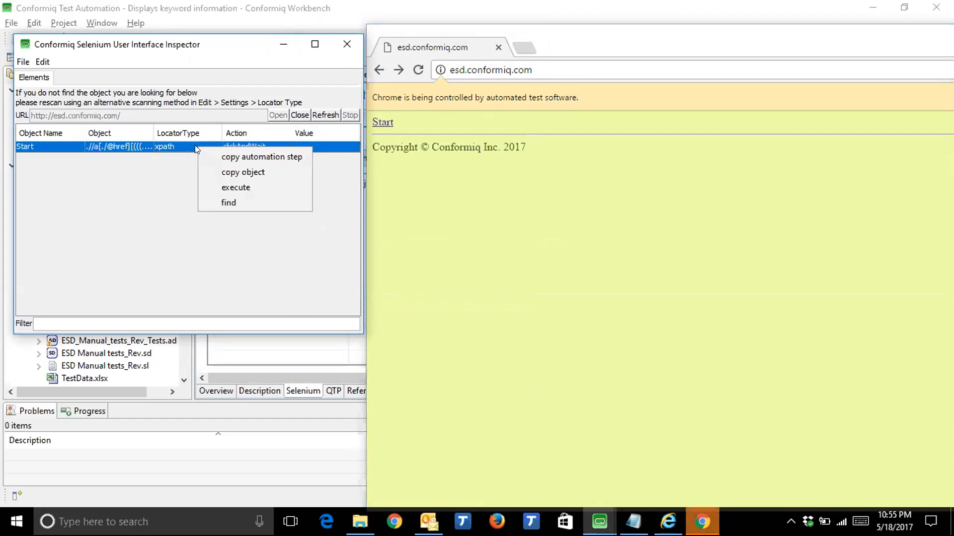
pyautogui.click(207, 158)
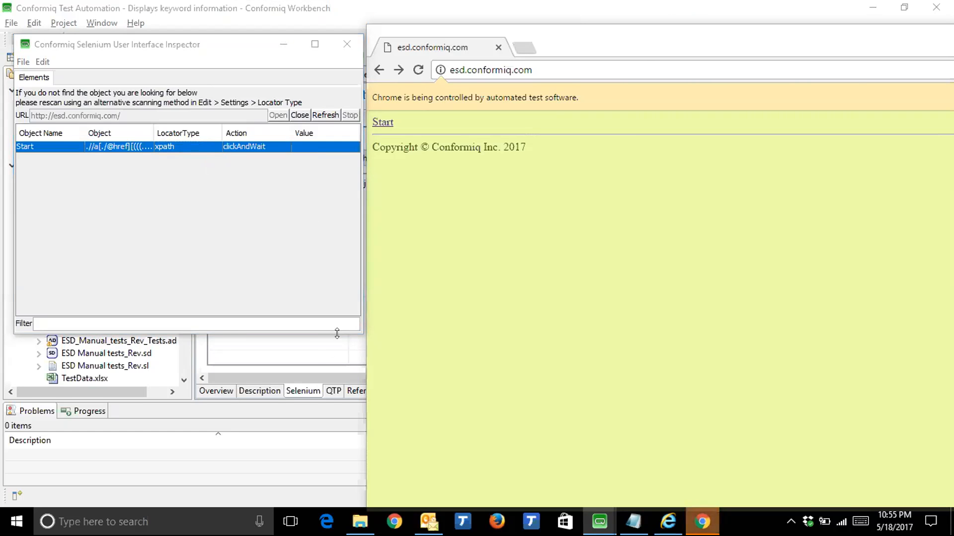
# Add an automation step to the keyword PERFORM Click on Start link ACTION, overwrite it with the copied Start link step, and save.
pyautogui.click(316, 344)
pyautogui.click(223, 158)
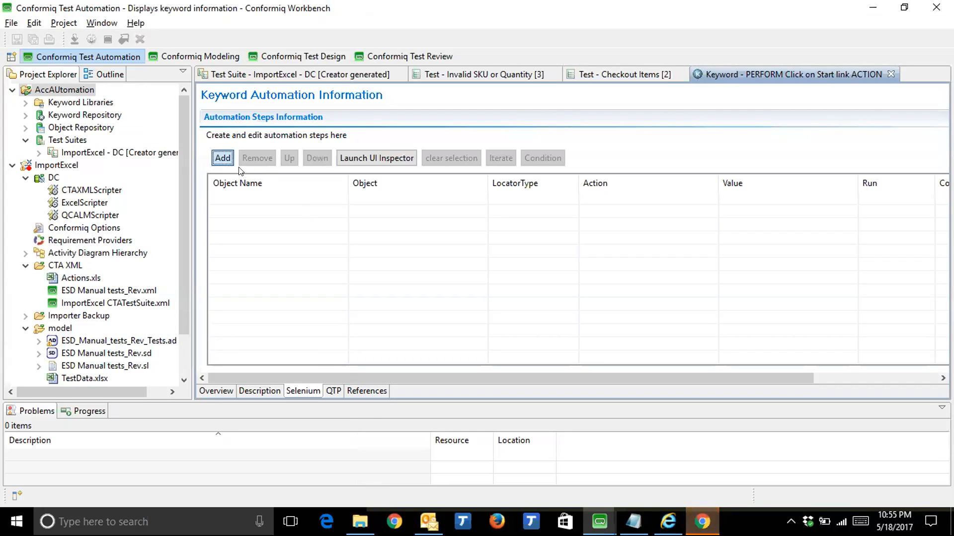
pyautogui.rightClick(392, 194)
pyautogui.click(415, 231)
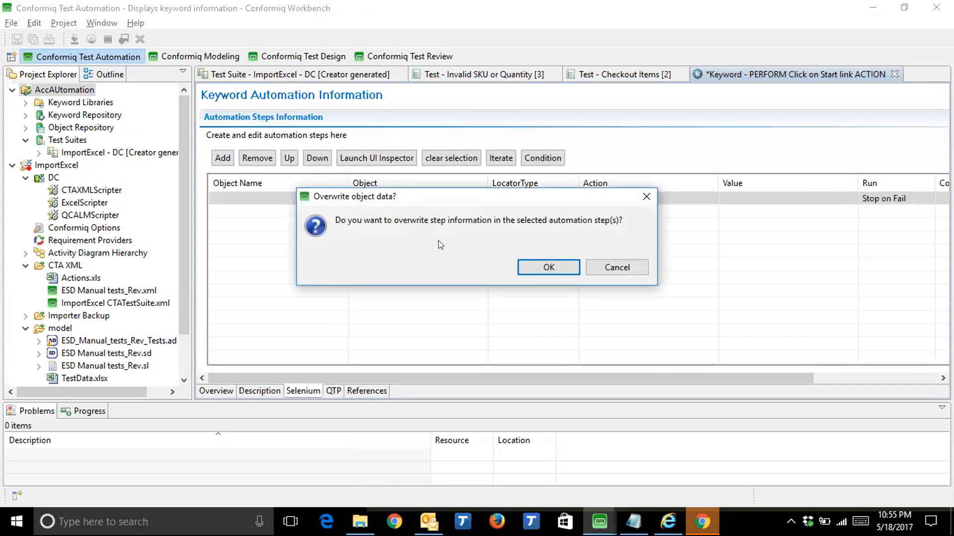
pyautogui.click(544, 267)
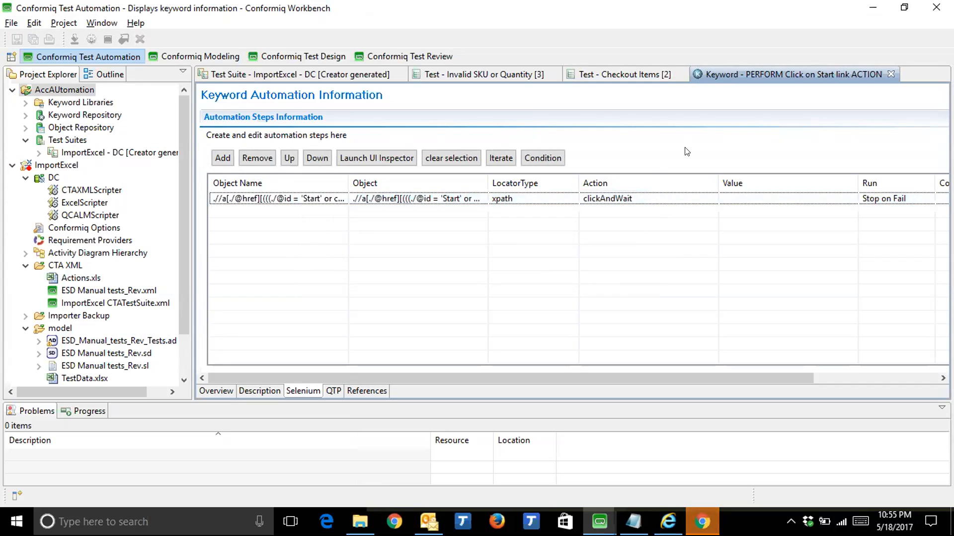
# Review the Start link keyword's overview and Selenium automation step, and close the keyword.
pyautogui.click(215, 391)
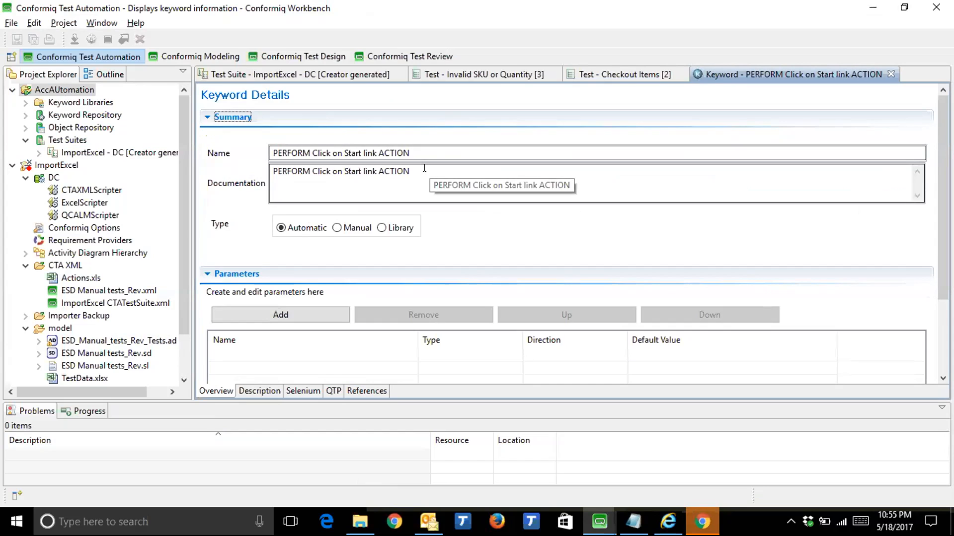
pyautogui.click(304, 391)
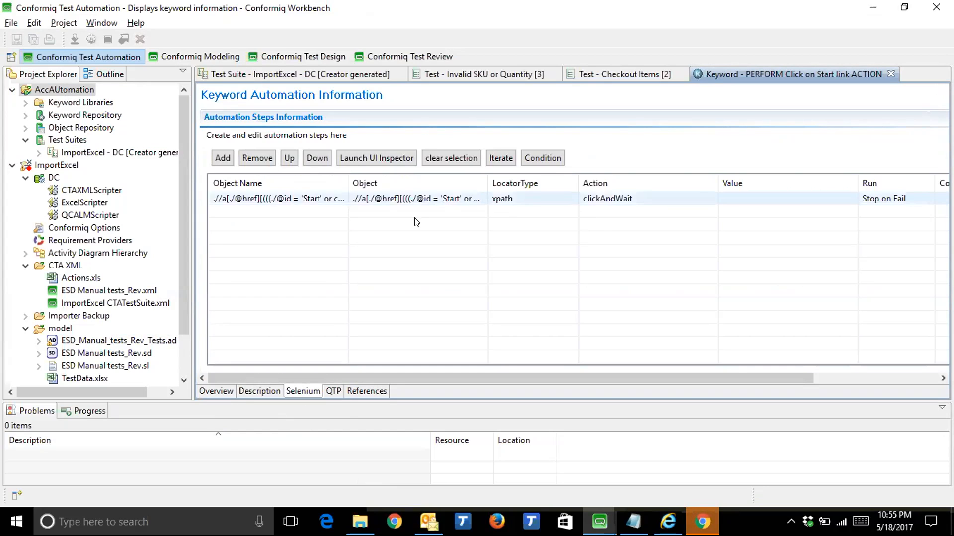
pyautogui.click(407, 200)
pyautogui.click(889, 74)
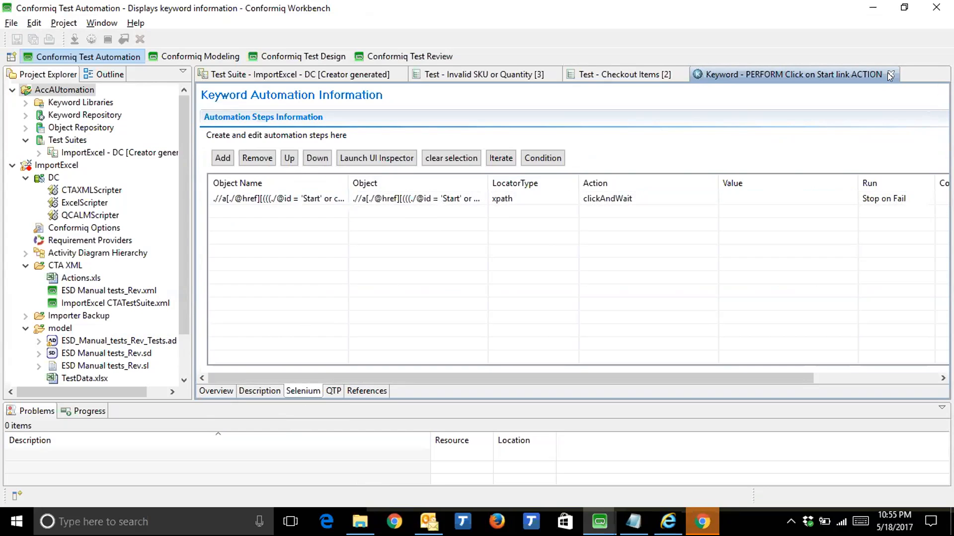
pyautogui.click(887, 73)
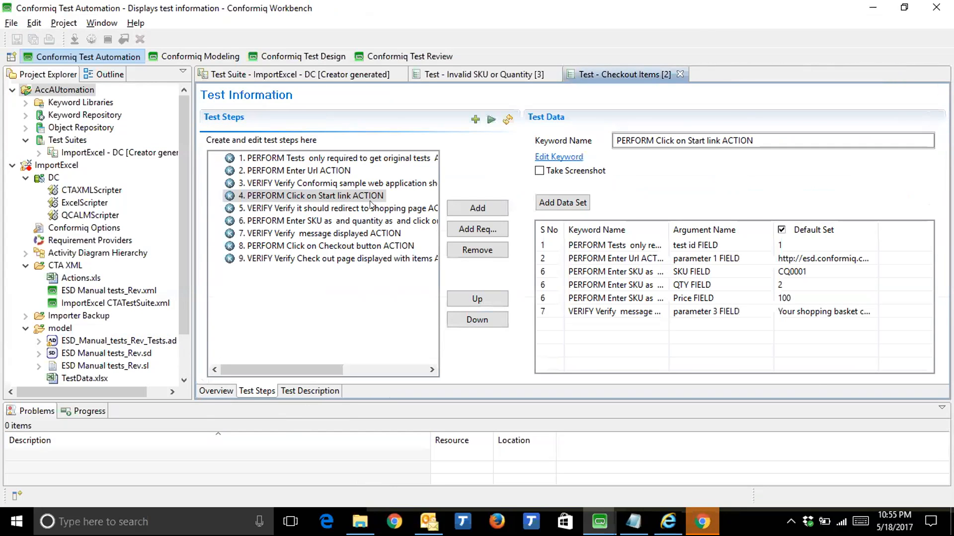
# Open the keyword for entering SKU and quantity, and rescan the site's shopping basket page with the UI Inspector.
pyautogui.click(297, 222)
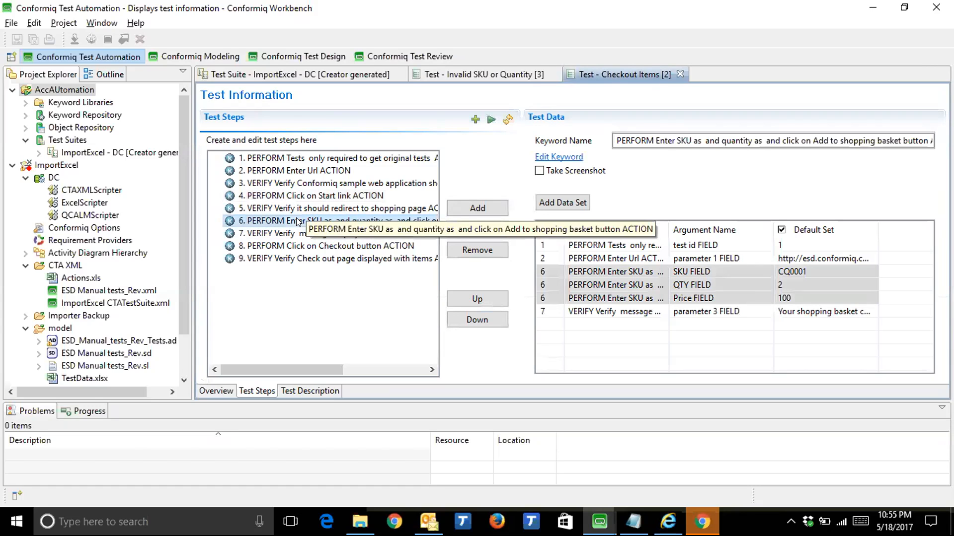
pyautogui.doubleClick(297, 220)
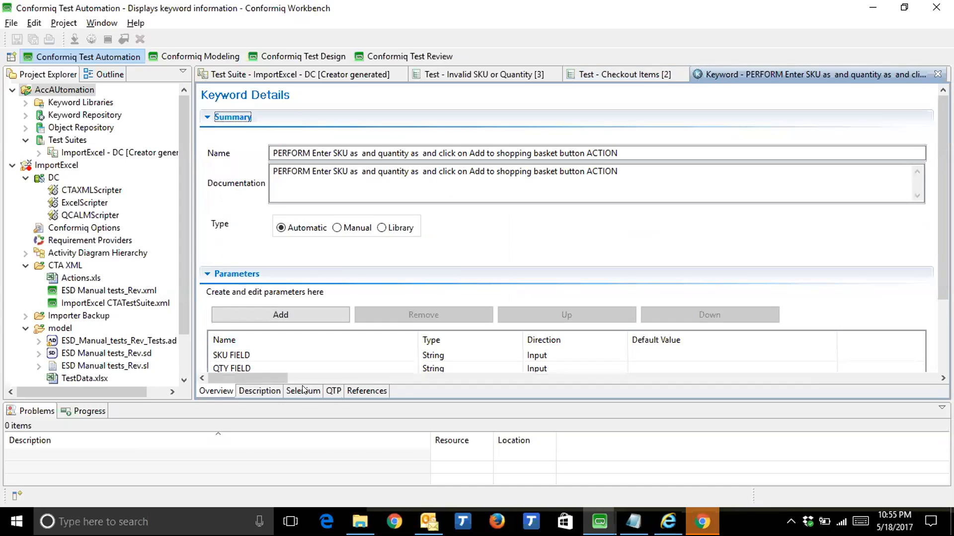
pyautogui.click(597, 522)
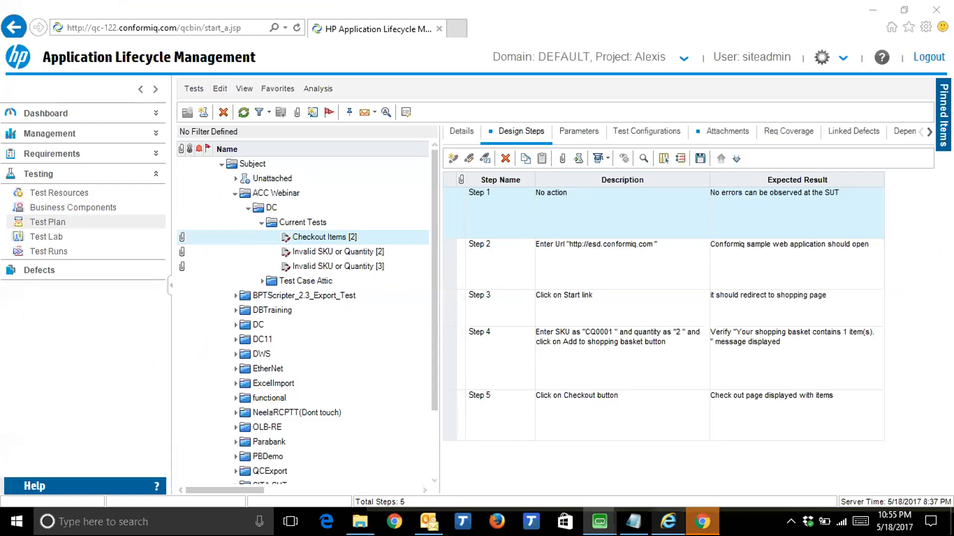
pyautogui.moveTo(596, 523)
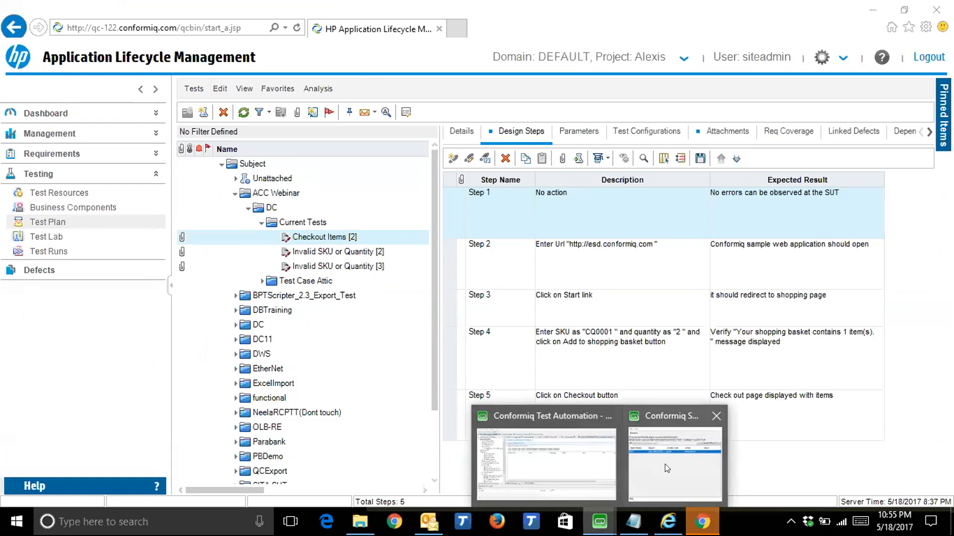
pyautogui.click(672, 459)
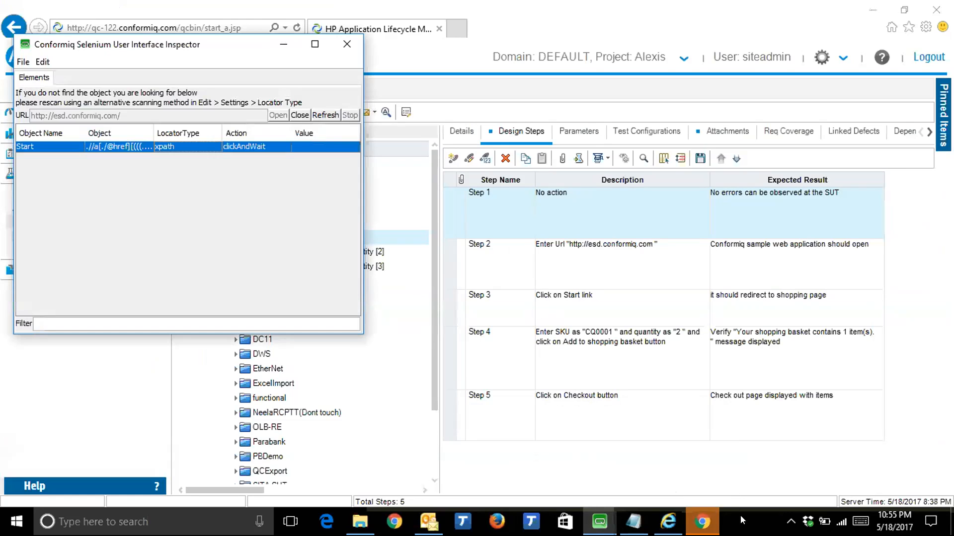
pyautogui.click(709, 520)
pyautogui.click(390, 123)
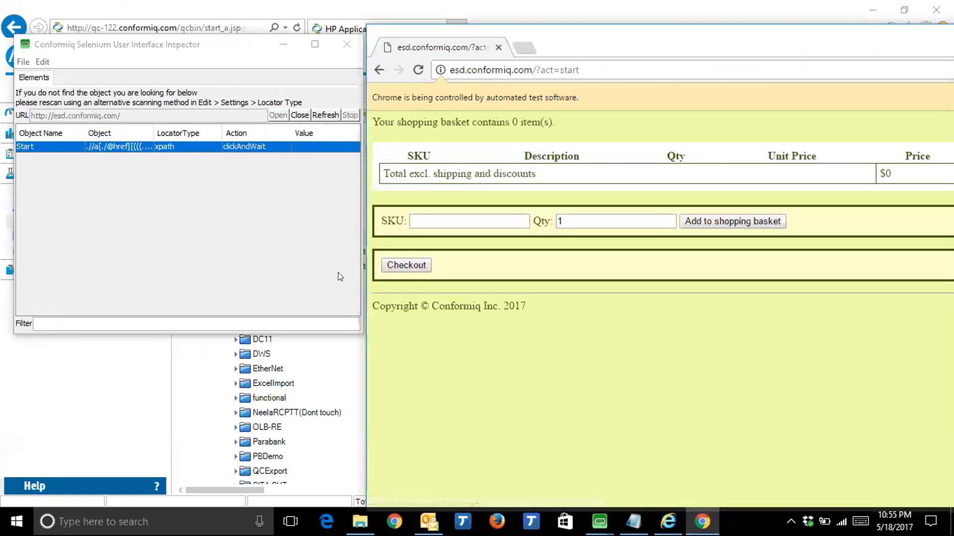
pyautogui.click(318, 114)
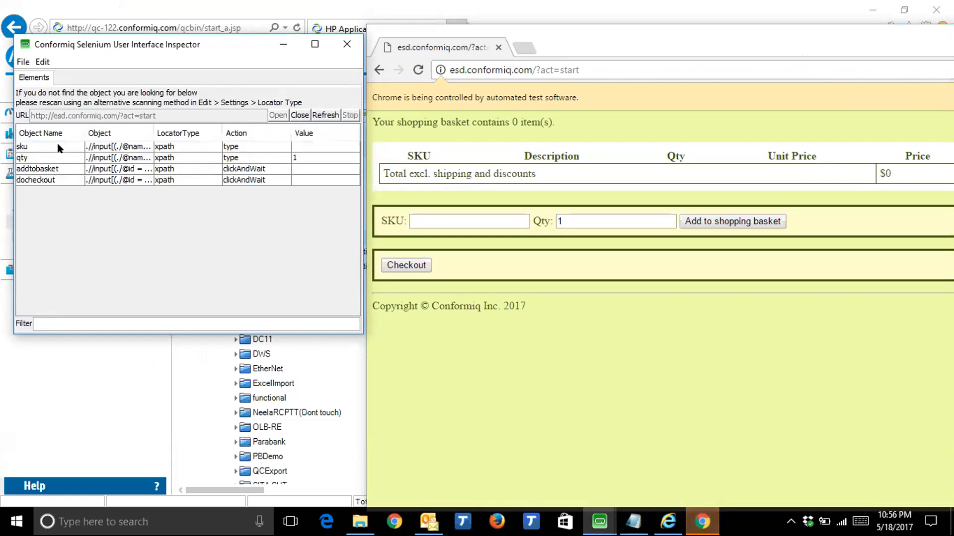
# Copy the sku object's automation step and overwrite a new Selenium step of the SKU and quantity keyword with it.
pyautogui.click(57, 145)
pyautogui.rightClick(58, 145)
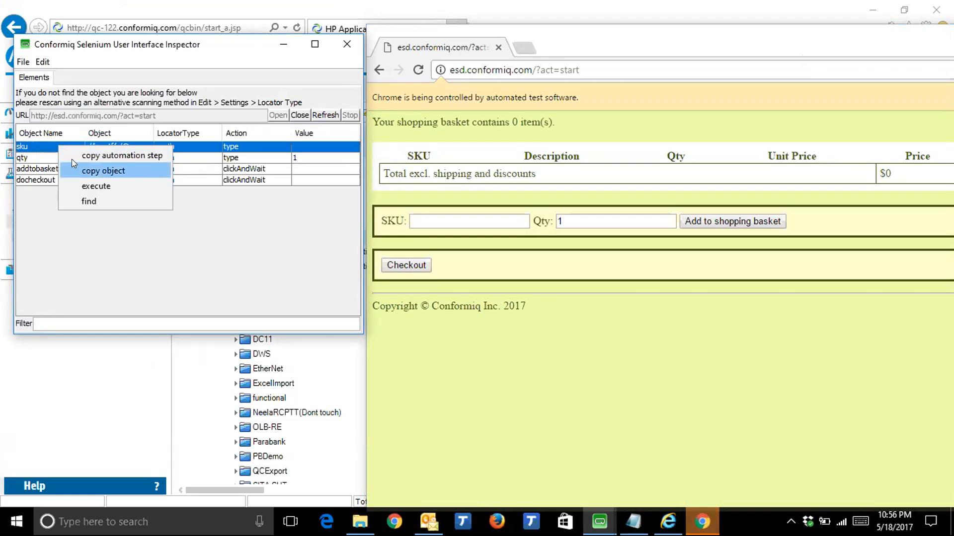
pyautogui.click(72, 158)
pyautogui.click(612, 11)
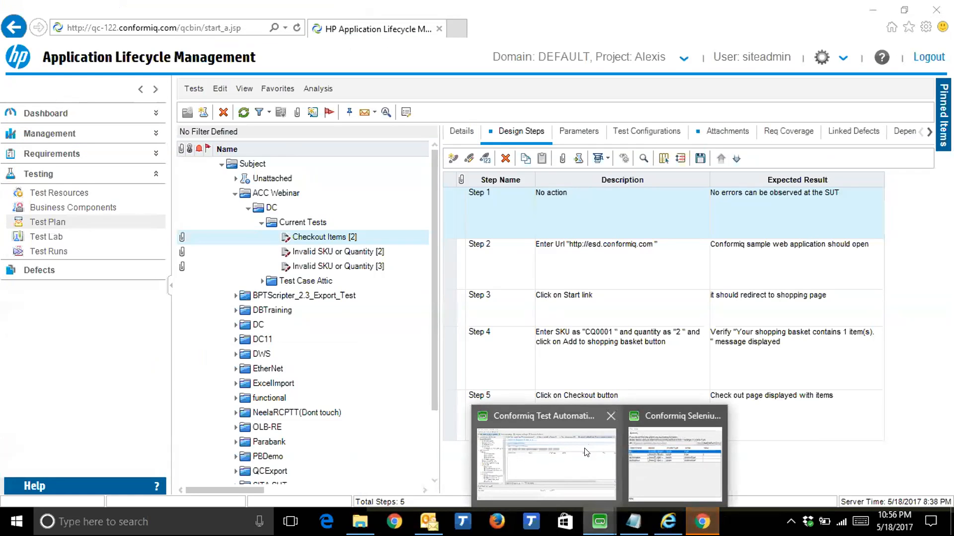
pyautogui.click(578, 467)
pyautogui.click(222, 158)
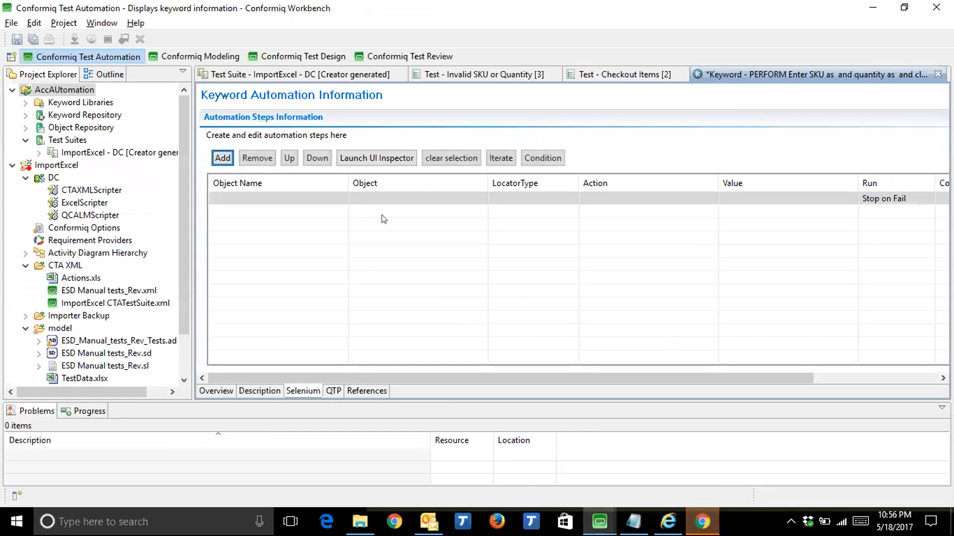
pyautogui.rightClick(382, 198)
pyautogui.click(416, 241)
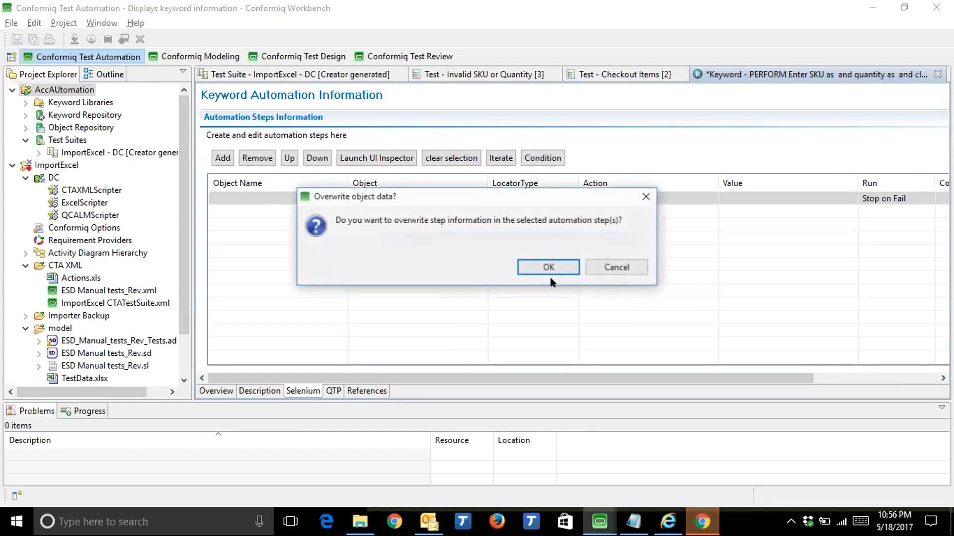
pyautogui.click(550, 268)
# Copy the qty object's automation step from the UI Inspector and overwrite a second new step in the keyword with it.
pyautogui.moveTo(600, 522)
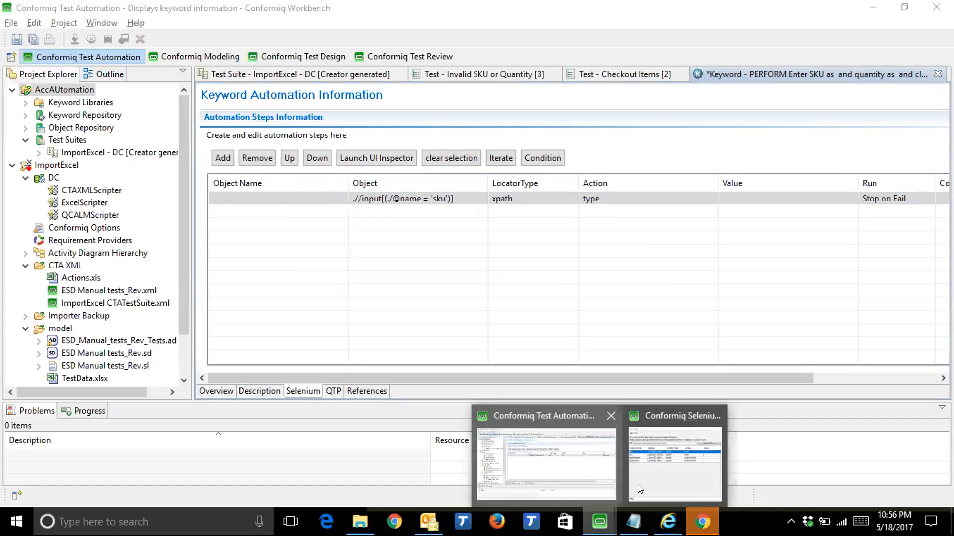
pyautogui.click(638, 476)
pyautogui.click(185, 163)
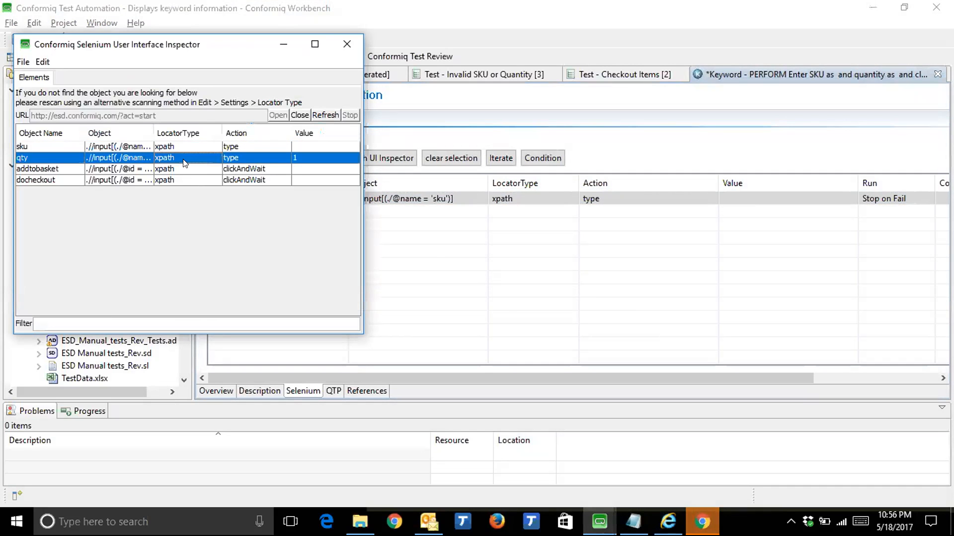
pyautogui.rightClick(185, 162)
pyautogui.click(218, 173)
pyautogui.click(380, 197)
pyautogui.click(223, 158)
pyautogui.click(379, 219)
pyautogui.rightClick(381, 214)
pyautogui.click(413, 249)
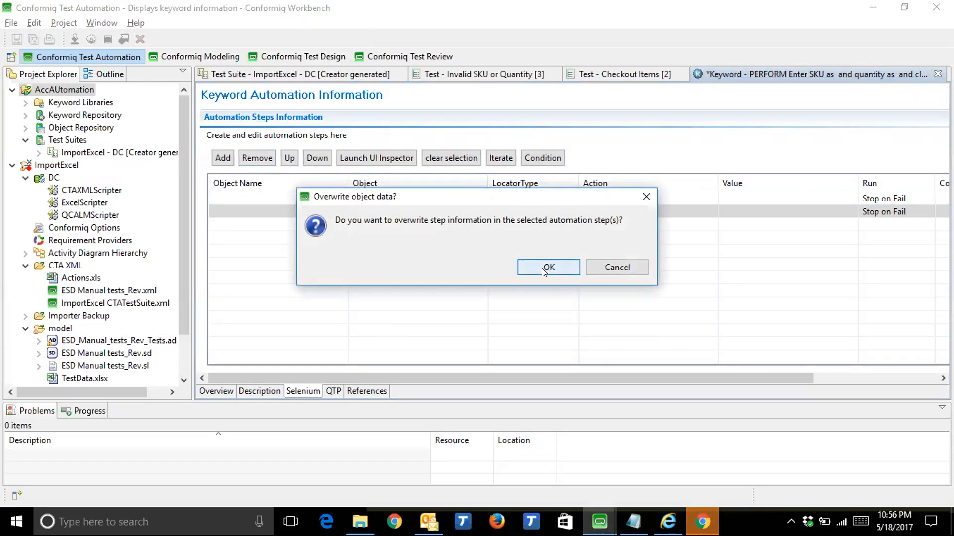
pyautogui.click(546, 268)
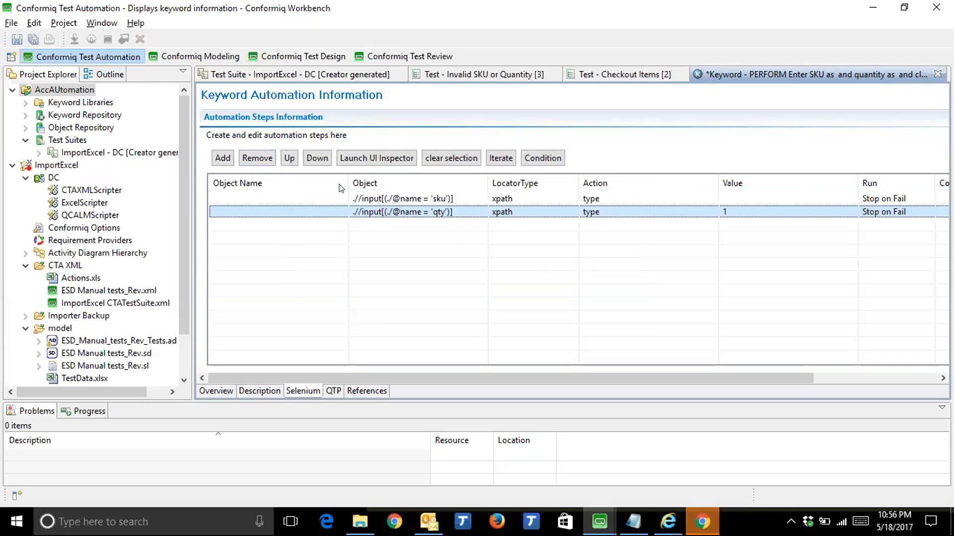
# Set the value of the sku automation step to the parameter $SKU FIELD$.
pyautogui.click(787, 195)
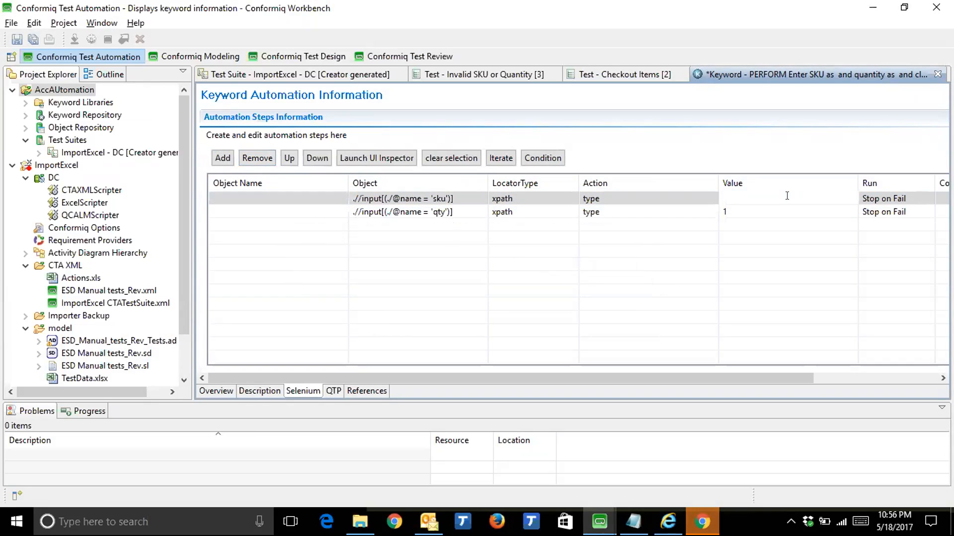
pyautogui.hotkey('ctrl', 'space')
pyautogui.press('Down')
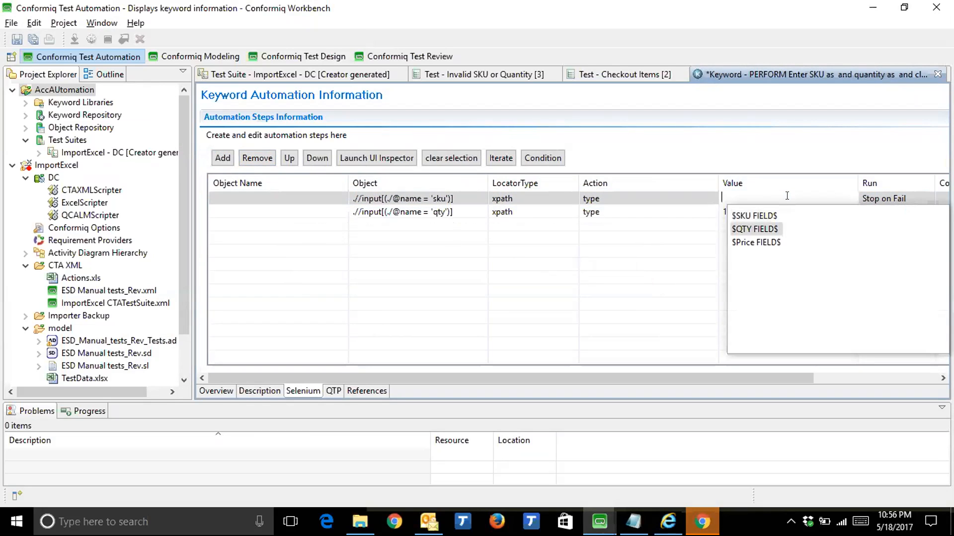
pyautogui.press('Up')
pyautogui.press('Return')
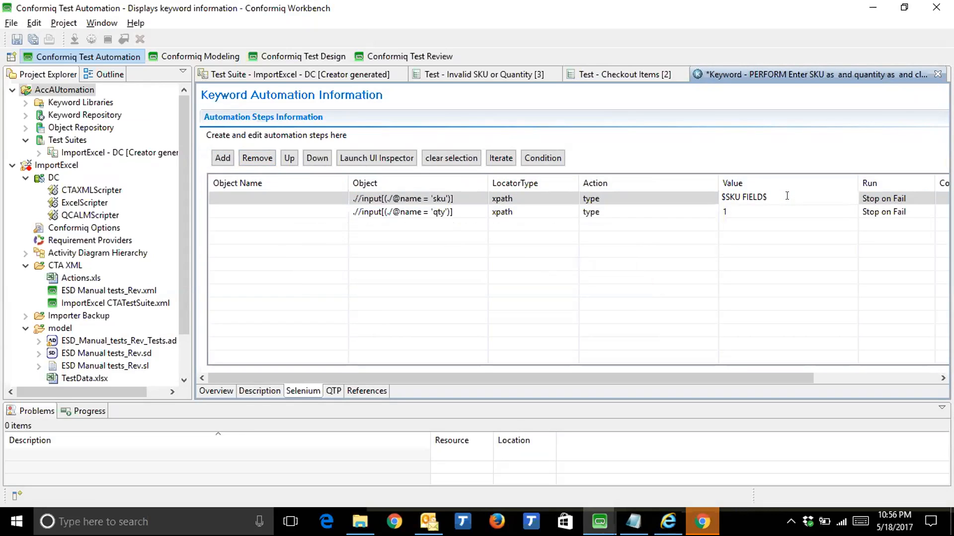
pyautogui.press('Return')
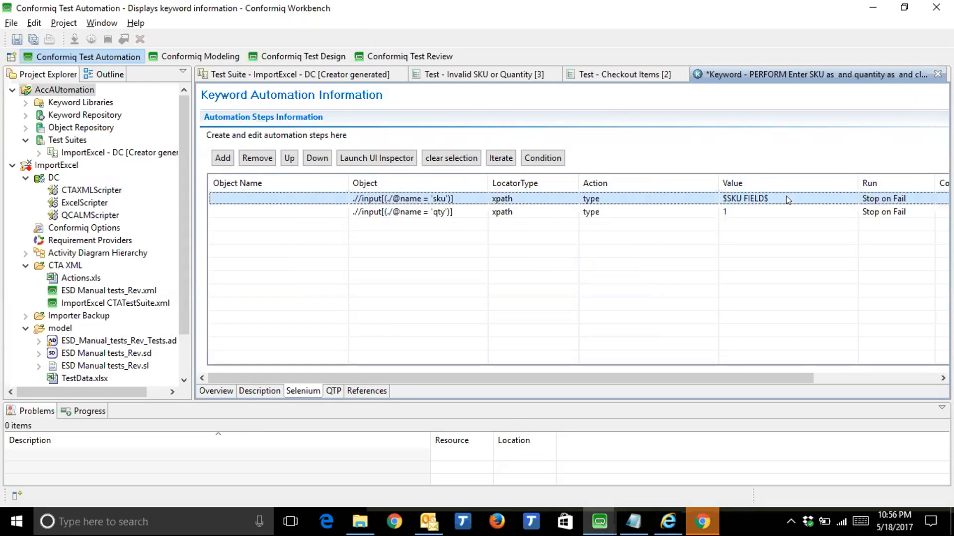
# Set the value of the qty automation step to the parameter $QTY FIELD$ and save the keyword.
pyautogui.click(770, 209)
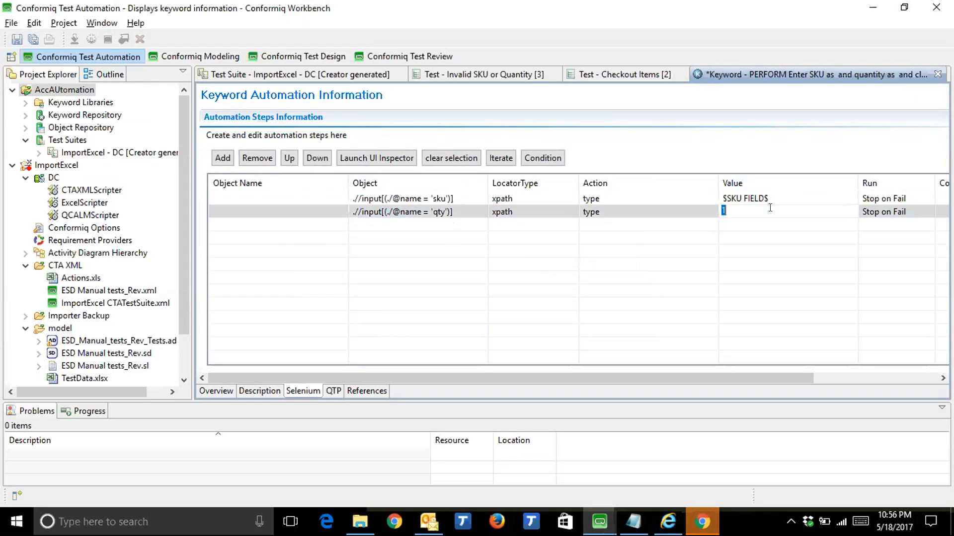
pyautogui.hotkey('ctrl', 'space')
pyautogui.press('Down')
pyautogui.press('Return')
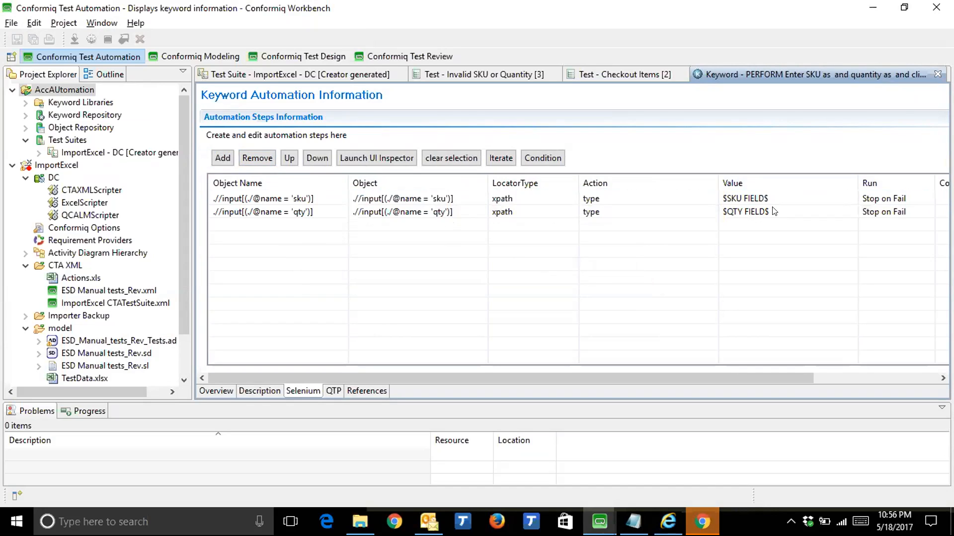
# Review the locator types available for the qty step and the remaining step columns, and close the keyword.
pyautogui.click(549, 214)
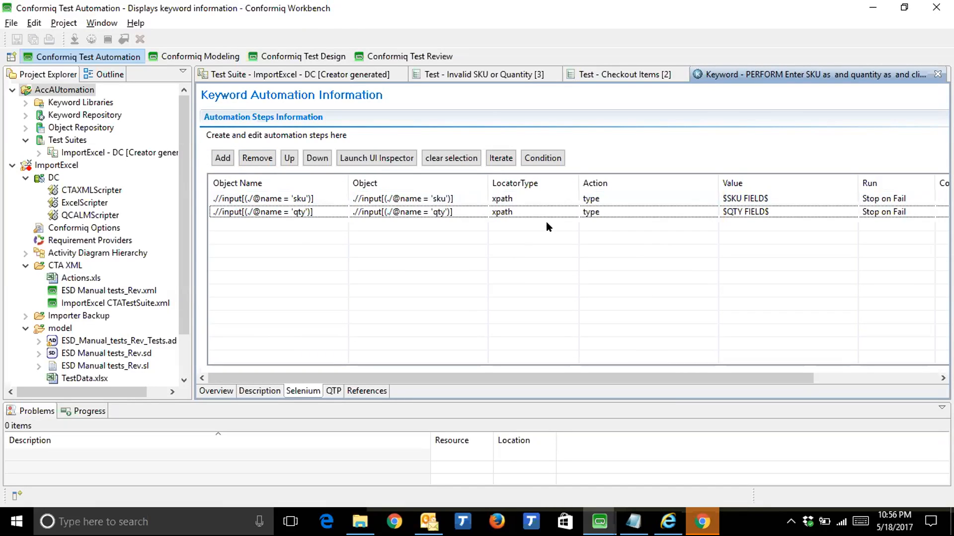
pyautogui.click(565, 211)
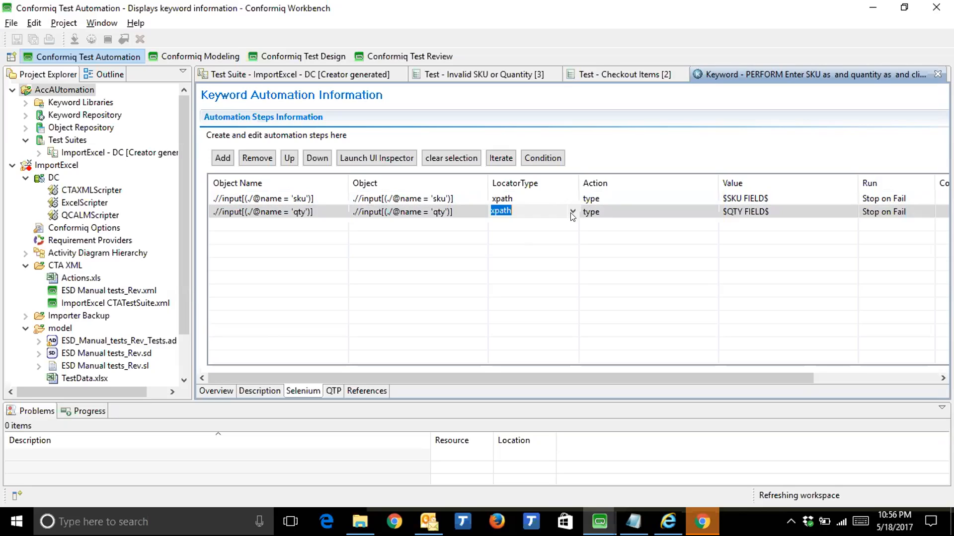
pyautogui.click(571, 213)
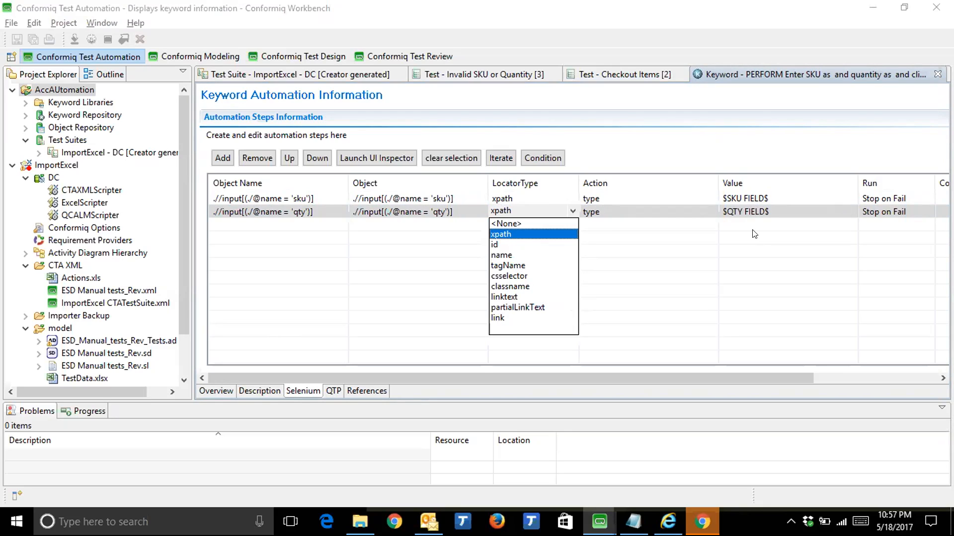
pyautogui.click(717, 379)
pyautogui.hscroll(1, 718, 375)
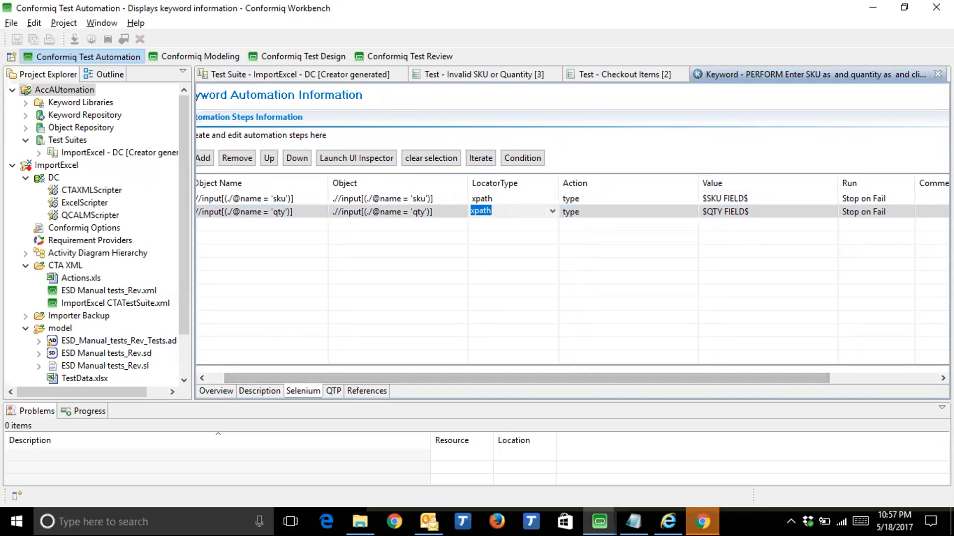
pyautogui.click(936, 75)
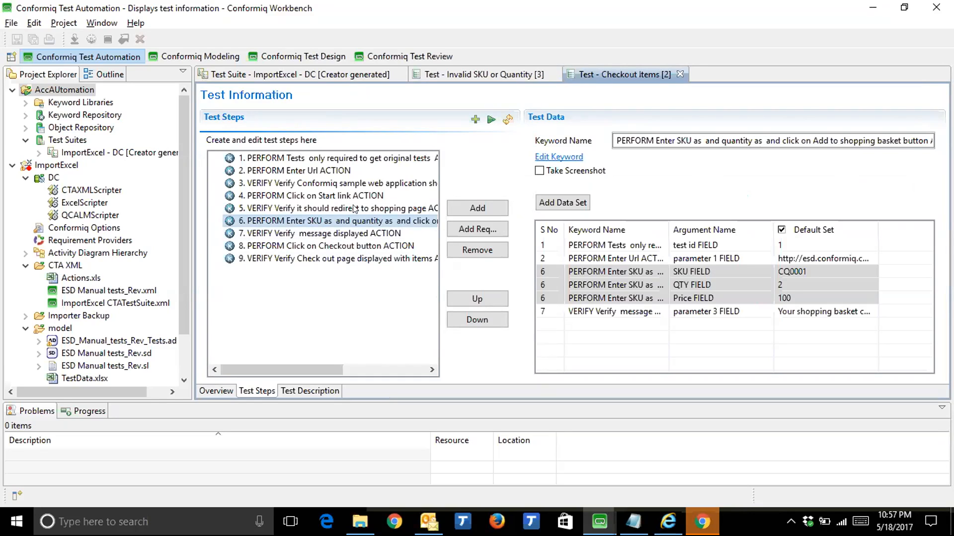
# Add a Selenium automation step with the open action to the keyword PERFORM Enter Url ACTION.
pyautogui.doubleClick(304, 171)
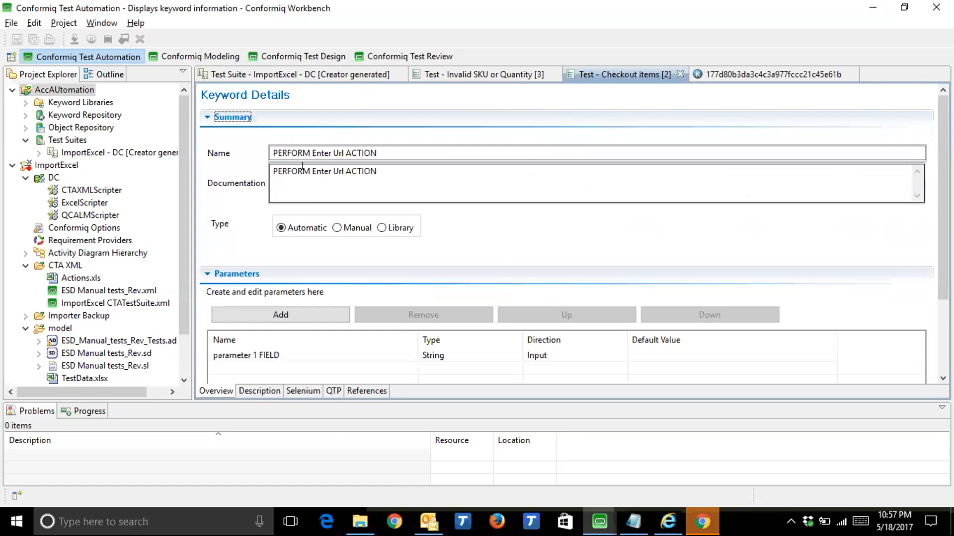
pyautogui.click(294, 391)
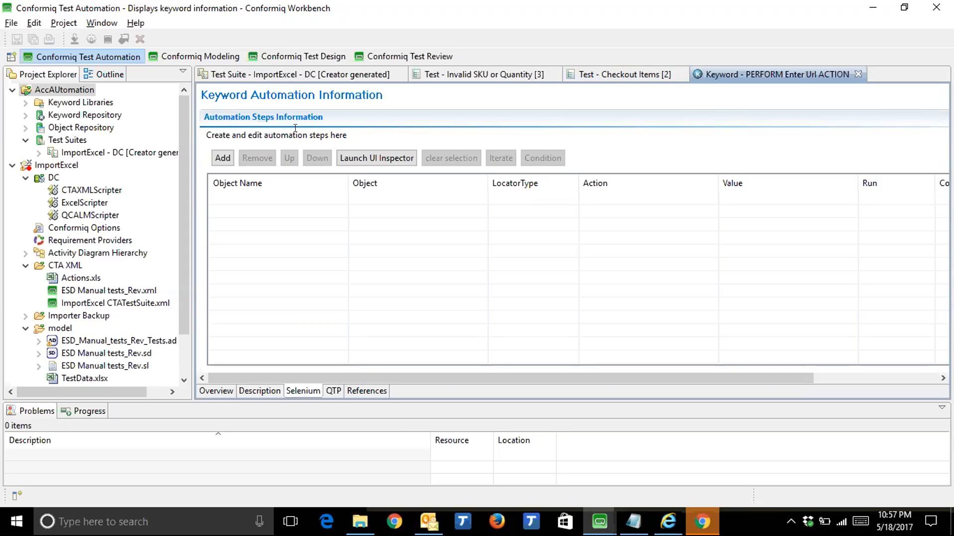
pyautogui.click(222, 158)
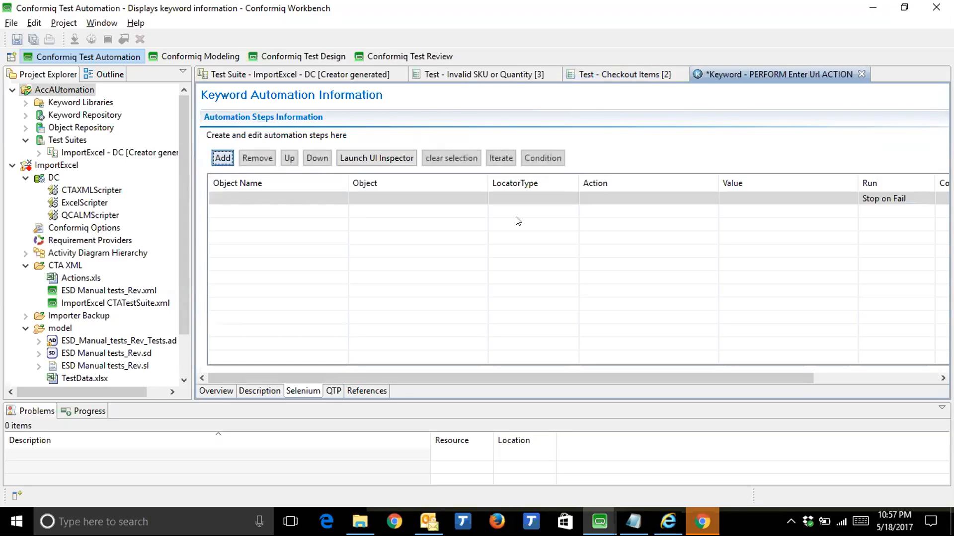
pyautogui.click(591, 196)
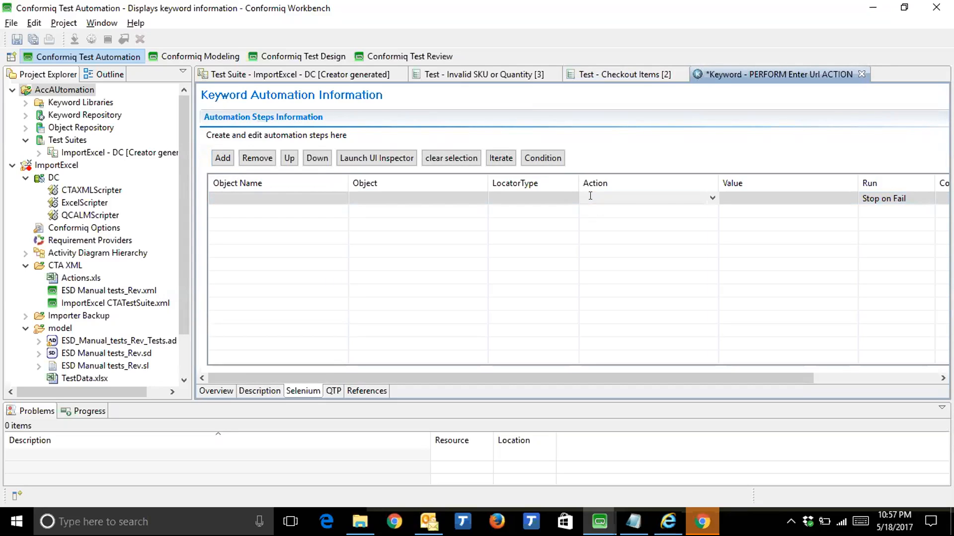
pyautogui.click(712, 198)
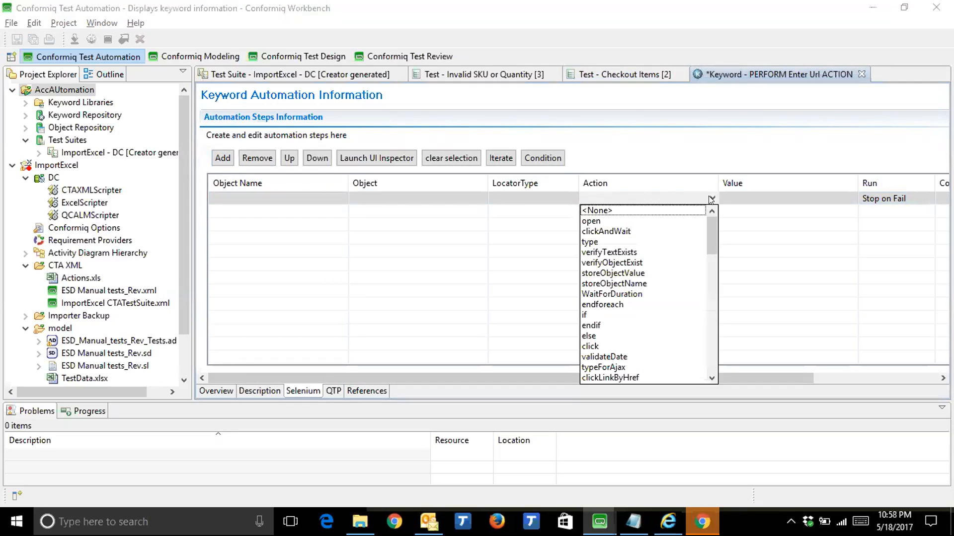
pyautogui.click(595, 222)
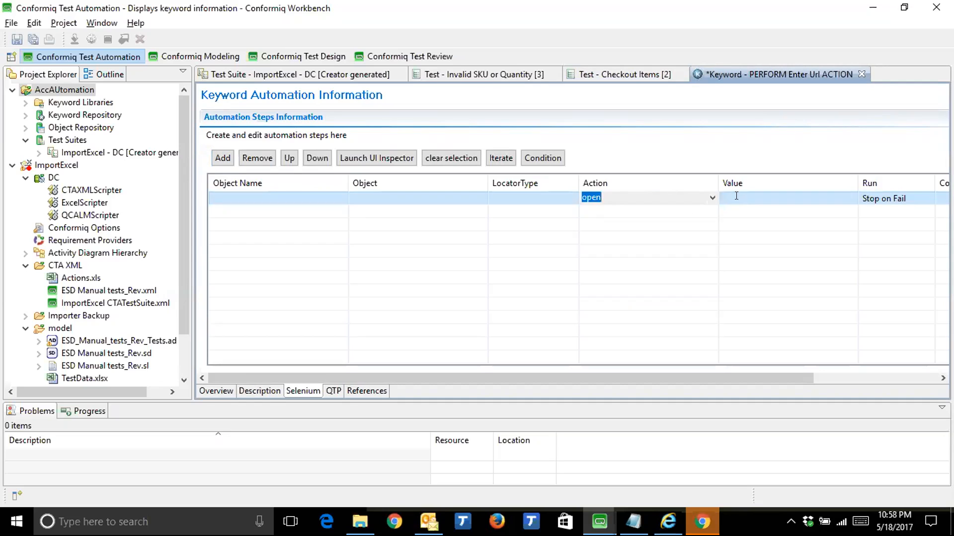
# Set the open step's value to the parameter $parameter 1 FIELD$ and save the keyword.
pyautogui.click(736, 197)
pyautogui.hotkey('ctrl', 'space')
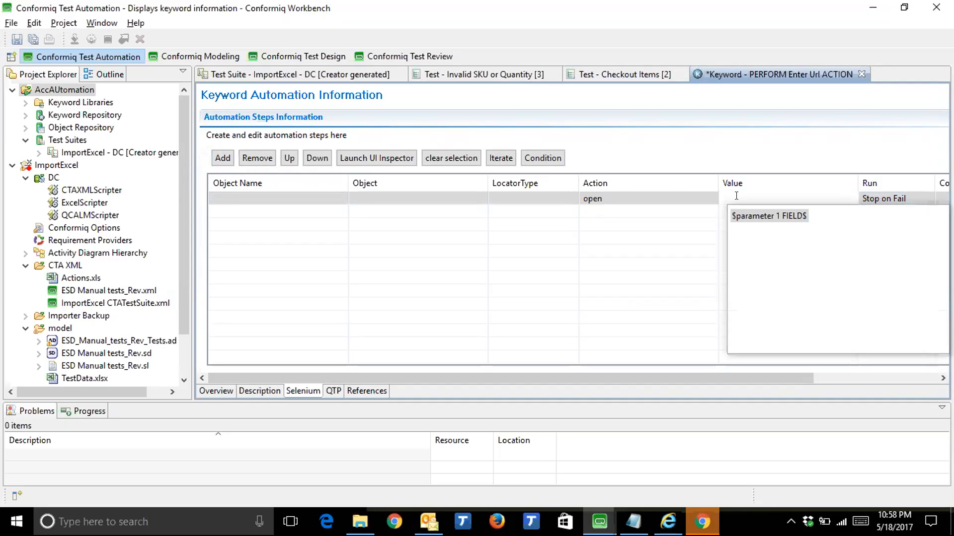
pyautogui.press('Return')
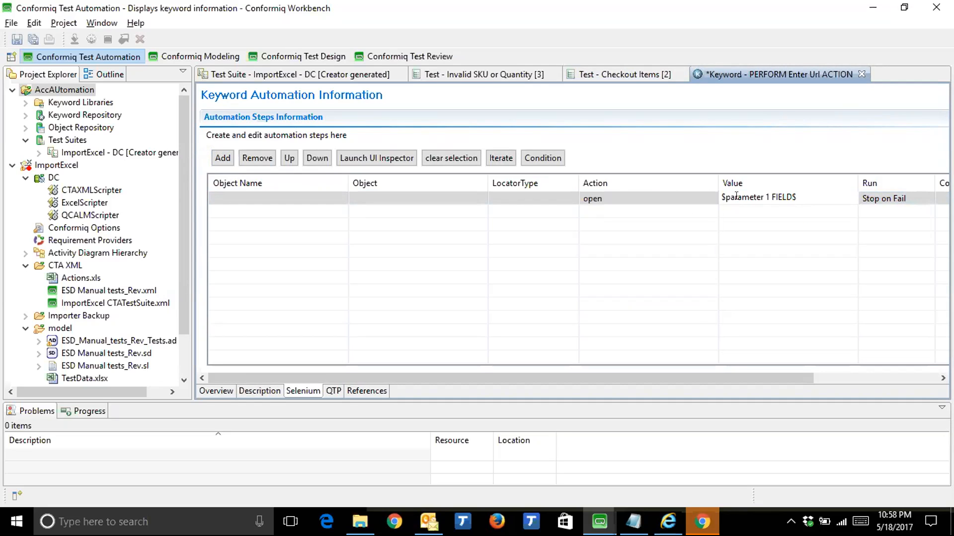
pyautogui.hotkey('ctrl', 's')
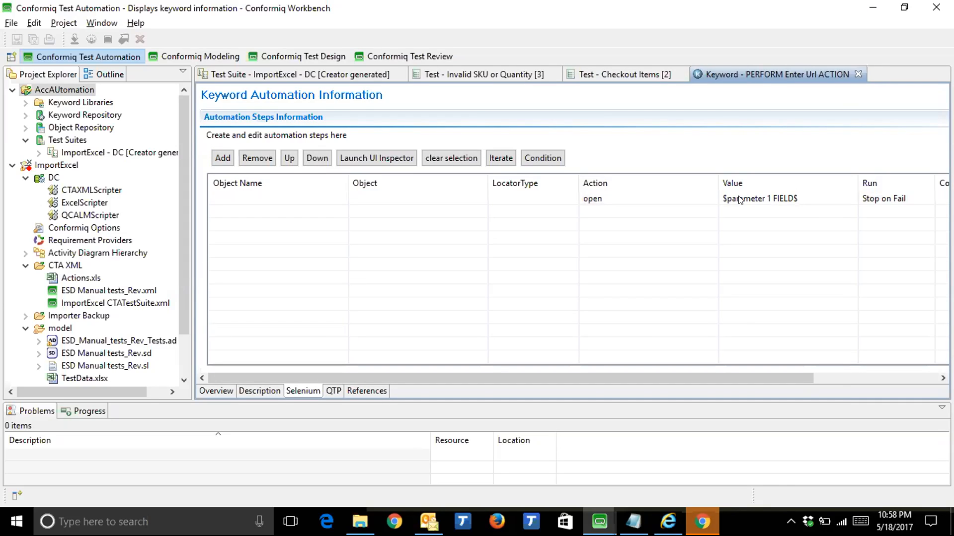
# Review the Selenium actions available for the open step and the libraries listed under the AccAUtomation project's Keyword Libraries.
pyautogui.click(645, 198)
pyautogui.click(645, 199)
pyautogui.click(712, 198)
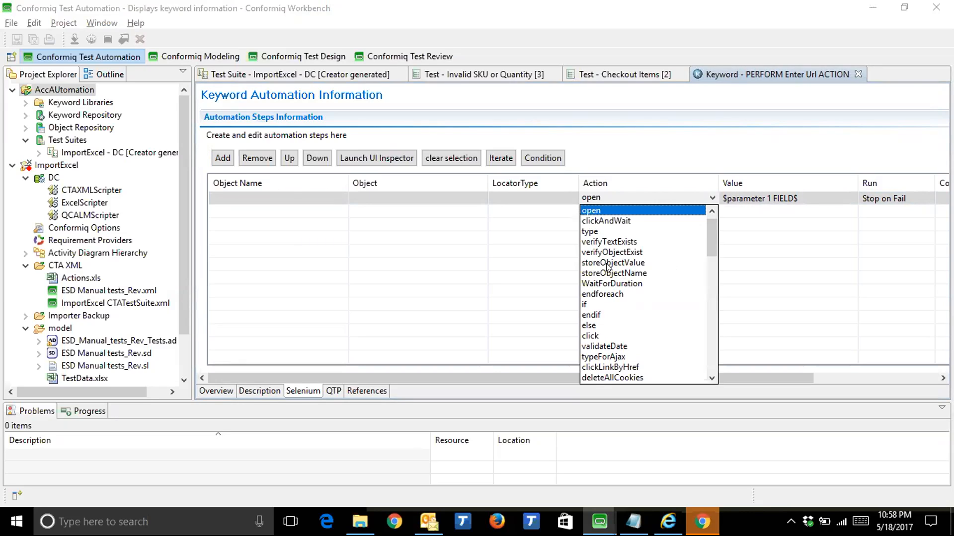
pyautogui.scroll(-2, 608, 278)
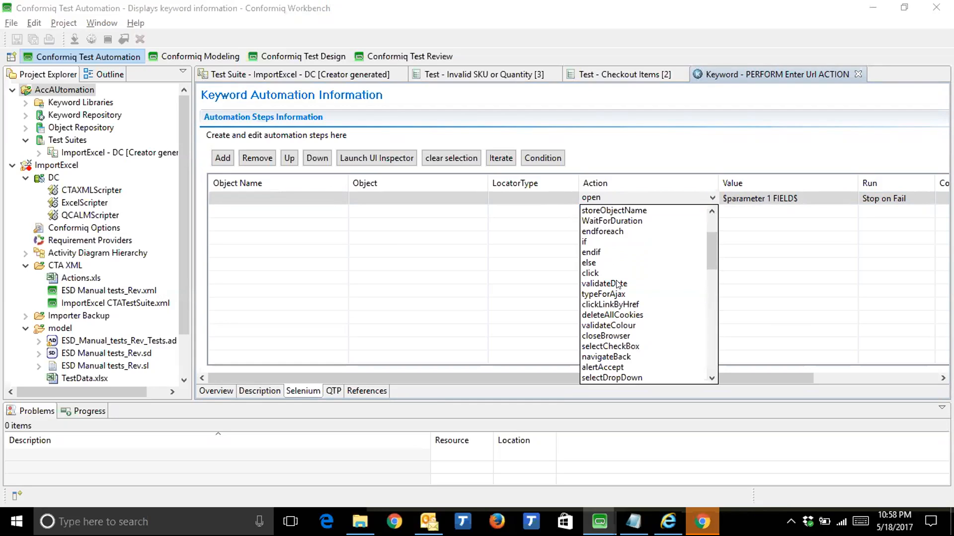
pyautogui.click(522, 239)
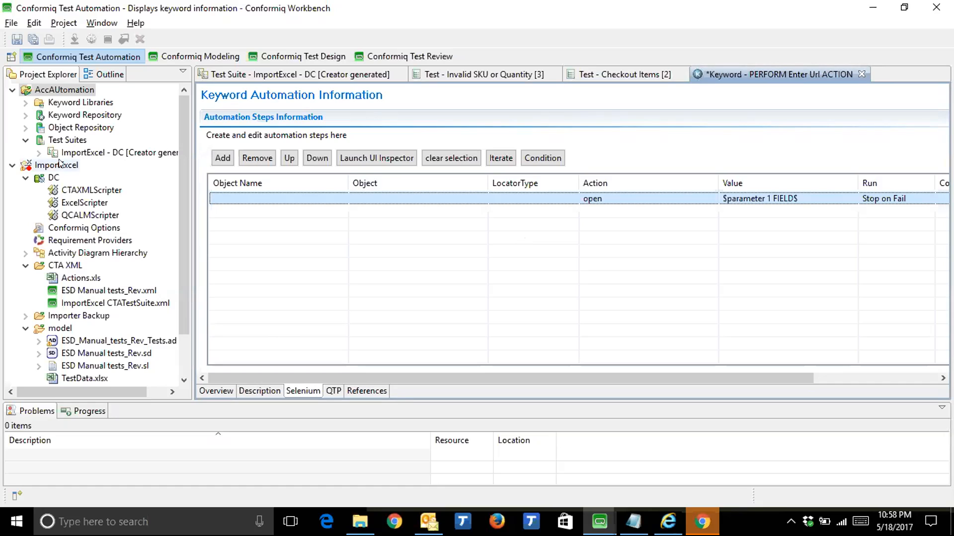
pyautogui.click(90, 103)
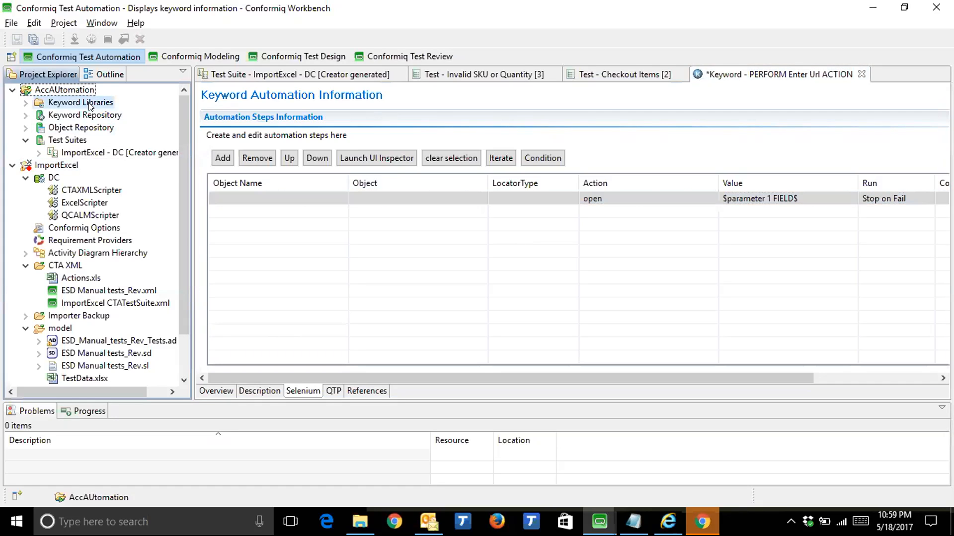
pyautogui.click(26, 104)
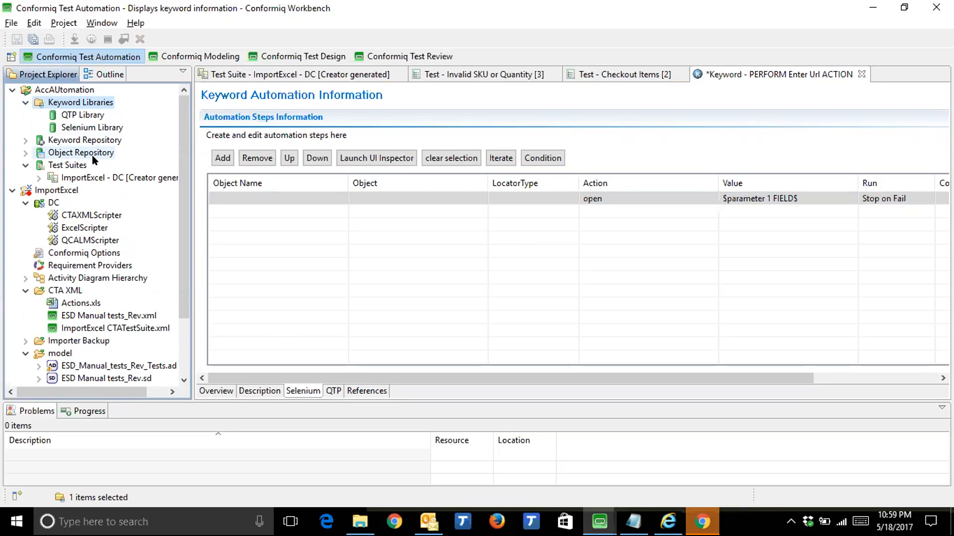
# Run the Checkout Items [2] test with Selenium as a Web Application, using the Default run settings.
pyautogui.click(608, 74)
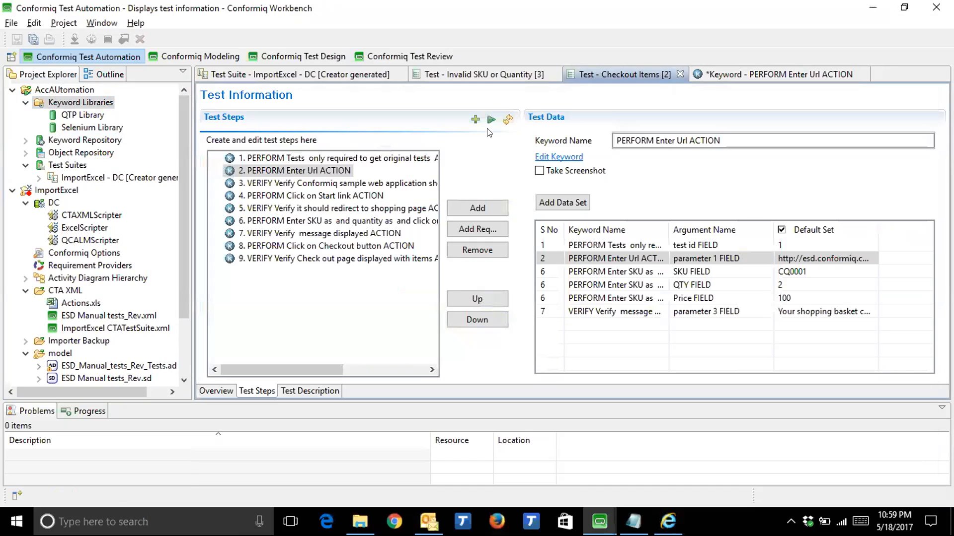
pyautogui.click(490, 120)
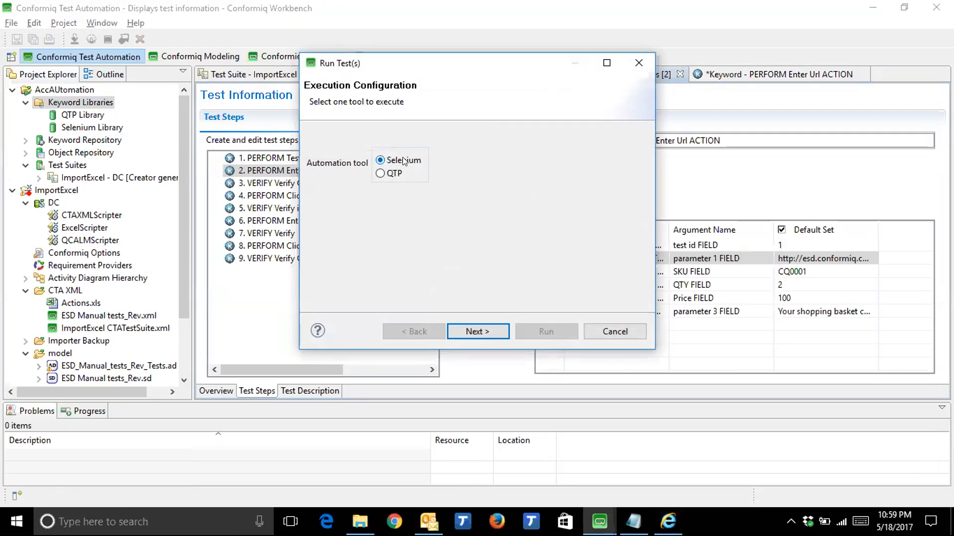
pyautogui.click(474, 331)
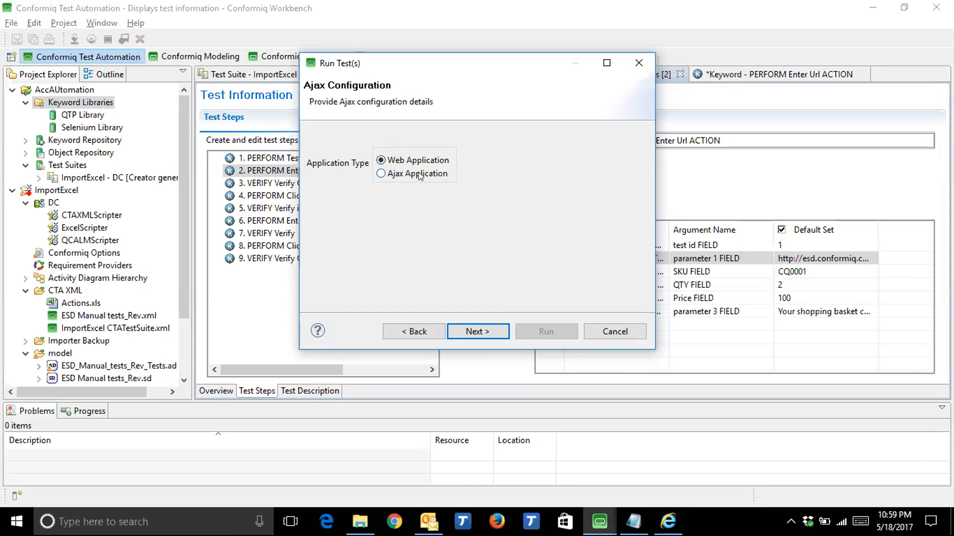
pyautogui.click(461, 331)
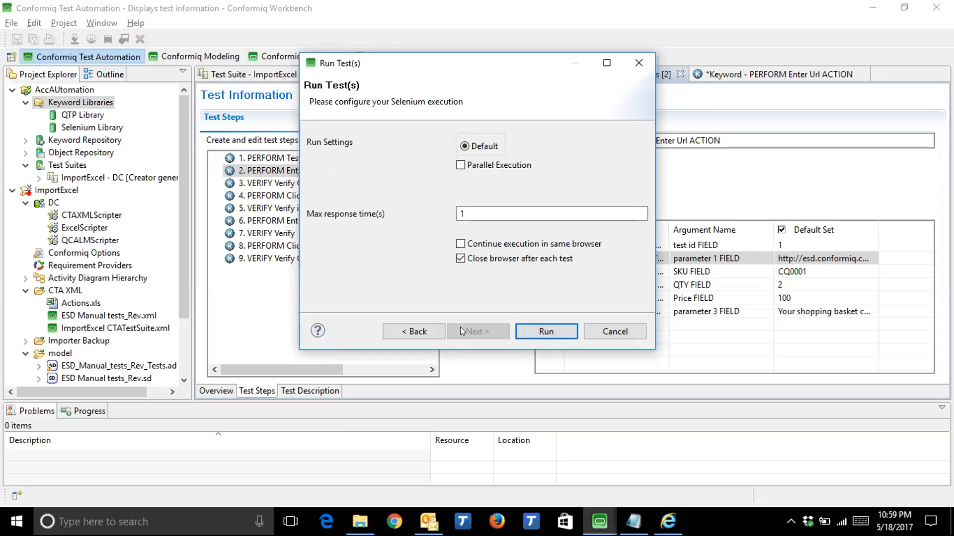
pyautogui.click(546, 331)
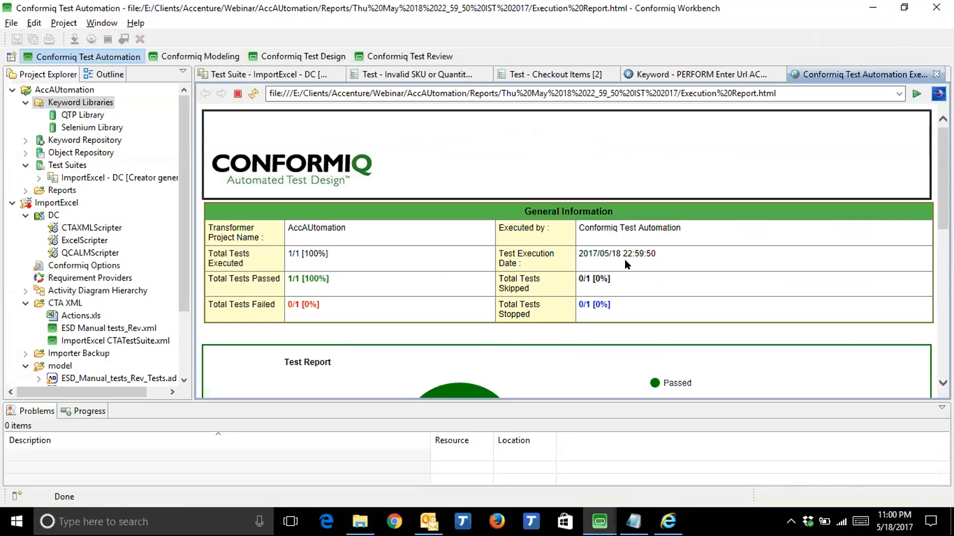
# Examine the execution report's general information, test report chart and Test Execution Summary.
pyautogui.scroll(-2, 624, 259)
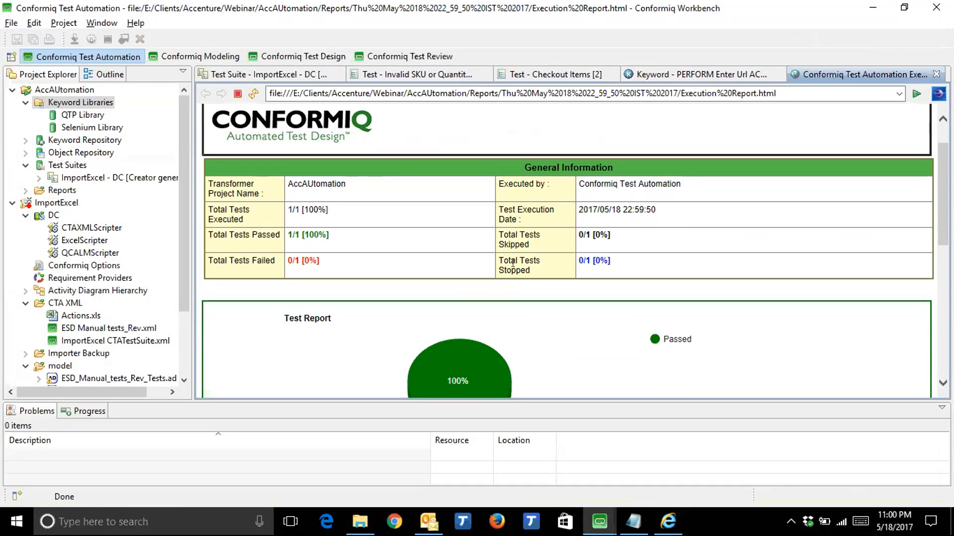
pyautogui.scroll(-4, 432, 263)
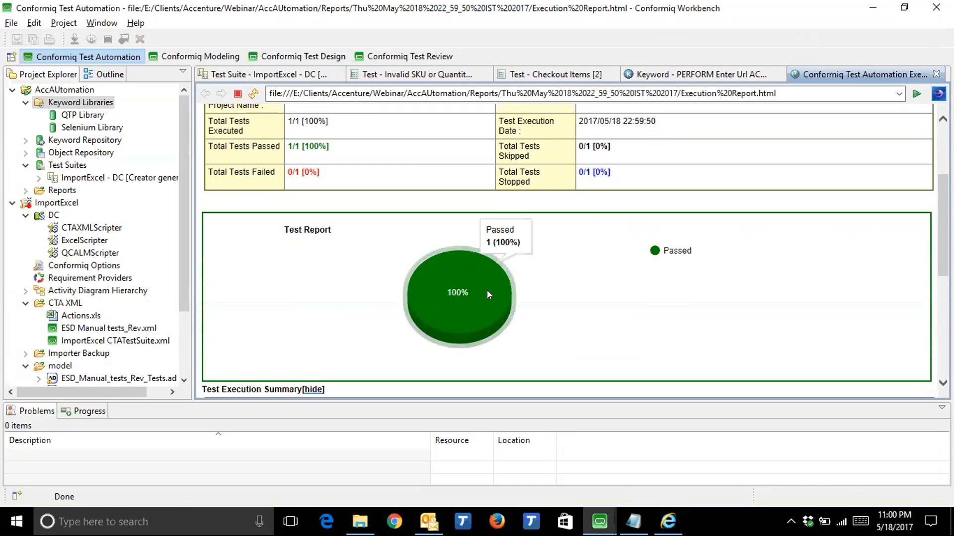
pyautogui.scroll(-9, 487, 293)
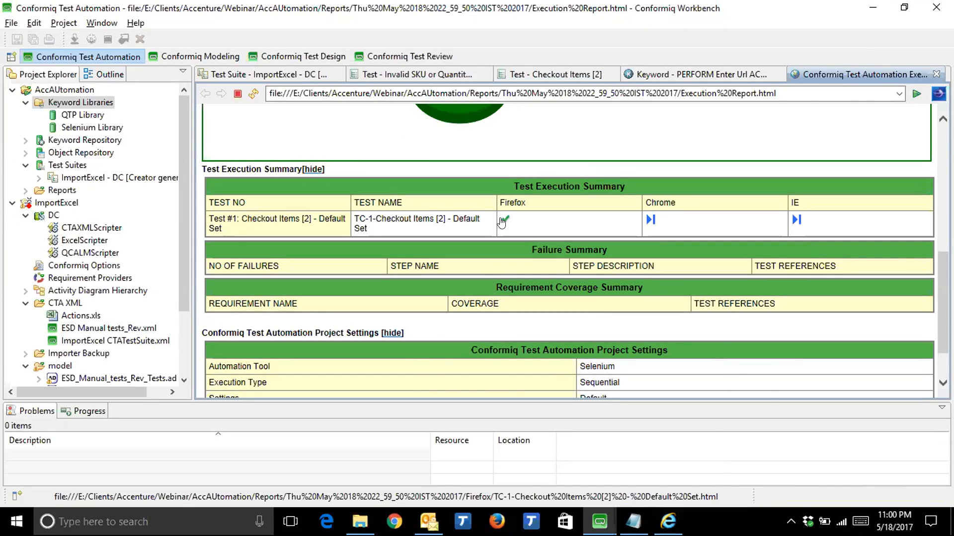
# Examine the step-by-step Firefox results of the Checkout Items [2] test, and close the execution report.
pyautogui.click(502, 222)
pyautogui.scroll(-5, 500, 218)
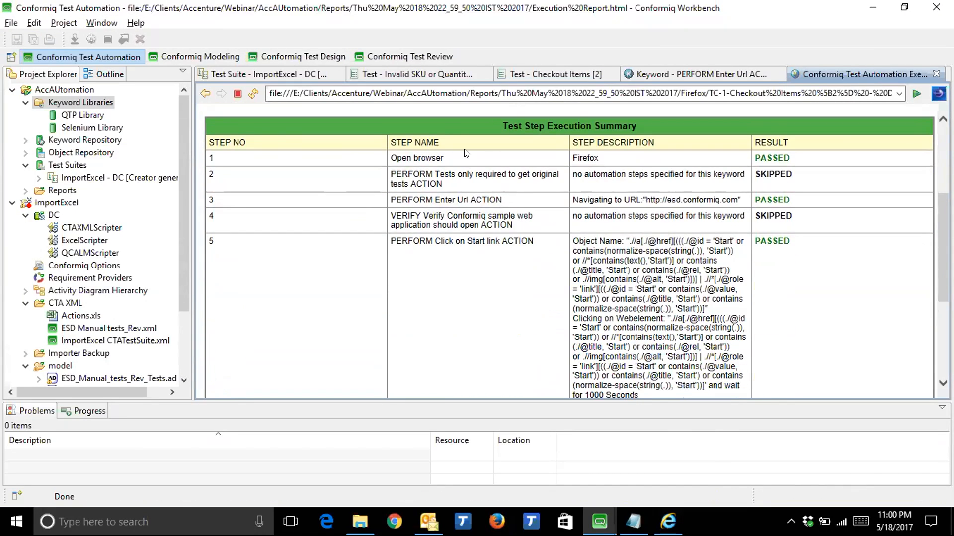
pyautogui.doubleClick(772, 174)
pyautogui.scroll(-2, 822, 263)
pyautogui.scroll(-3, 754, 200)
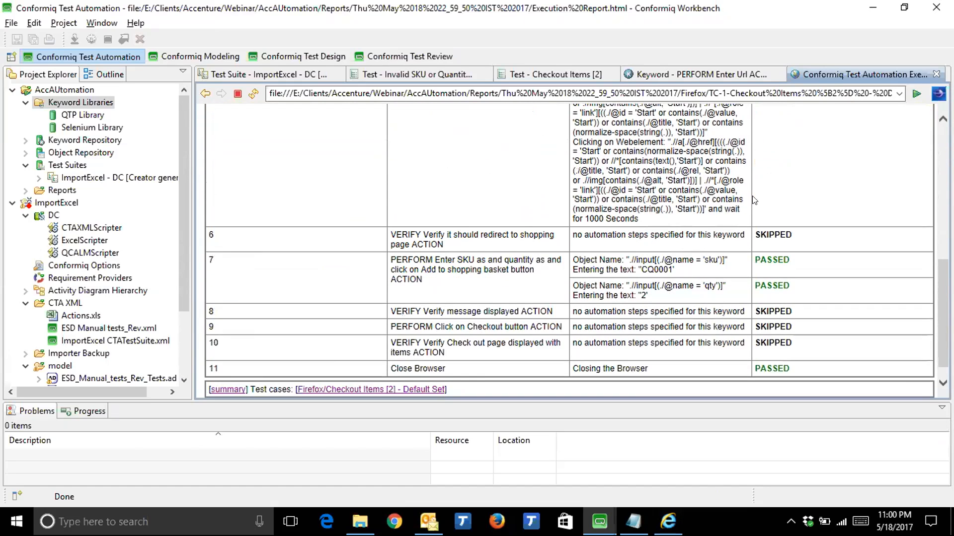
pyautogui.scroll(-1, 754, 200)
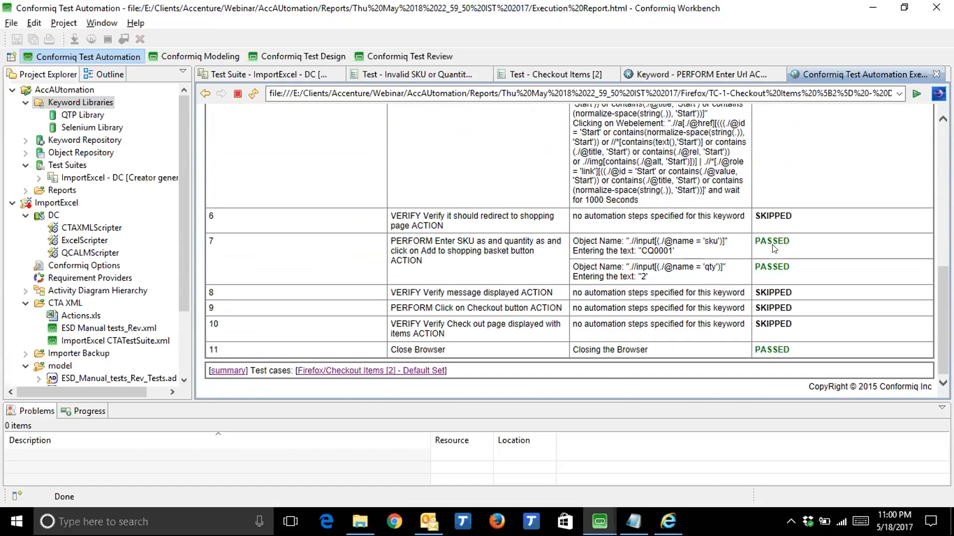
pyautogui.scroll(6, 773, 248)
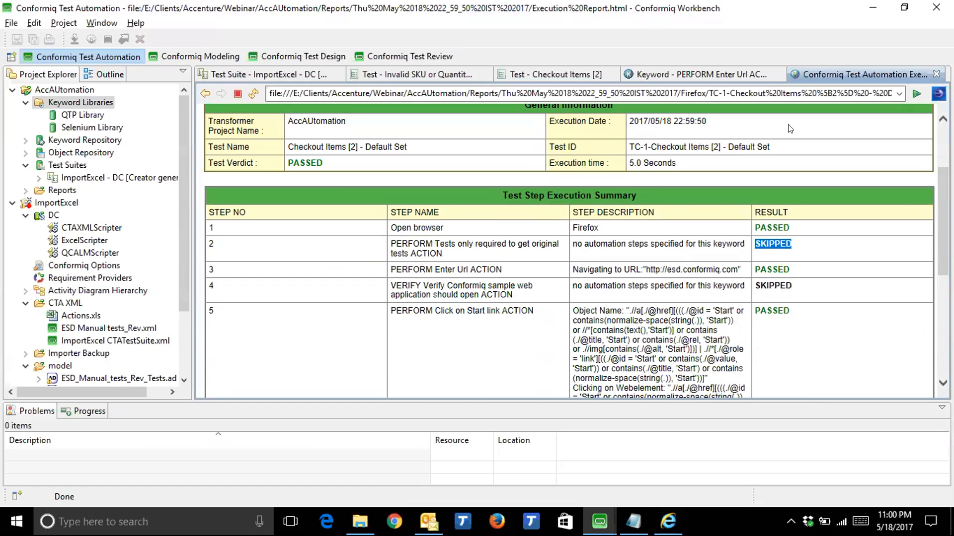
pyautogui.click(936, 74)
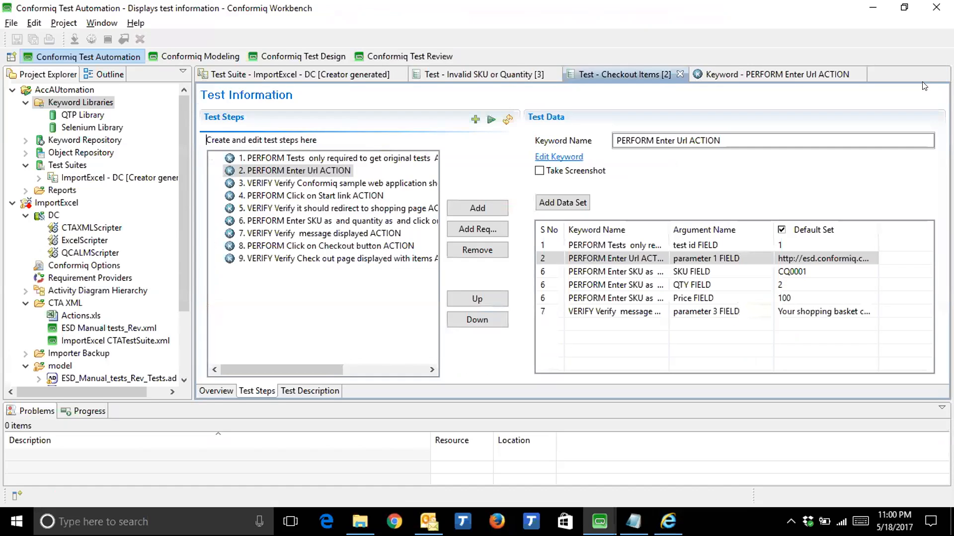
# Enable Chrome and IE for Checkout Items [2] in the test suite's Default Selenium run setting and save the suite.
pyautogui.click(308, 74)
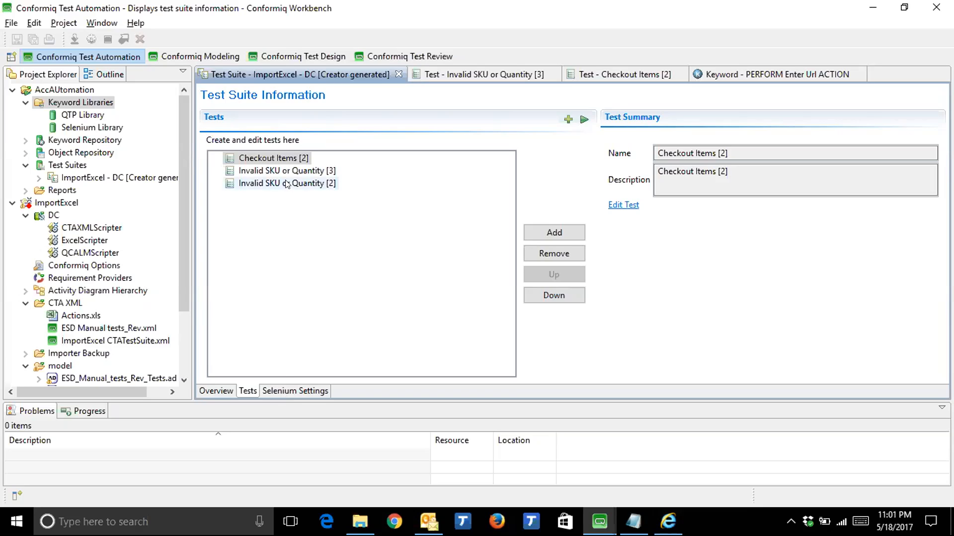
pyautogui.click(294, 391)
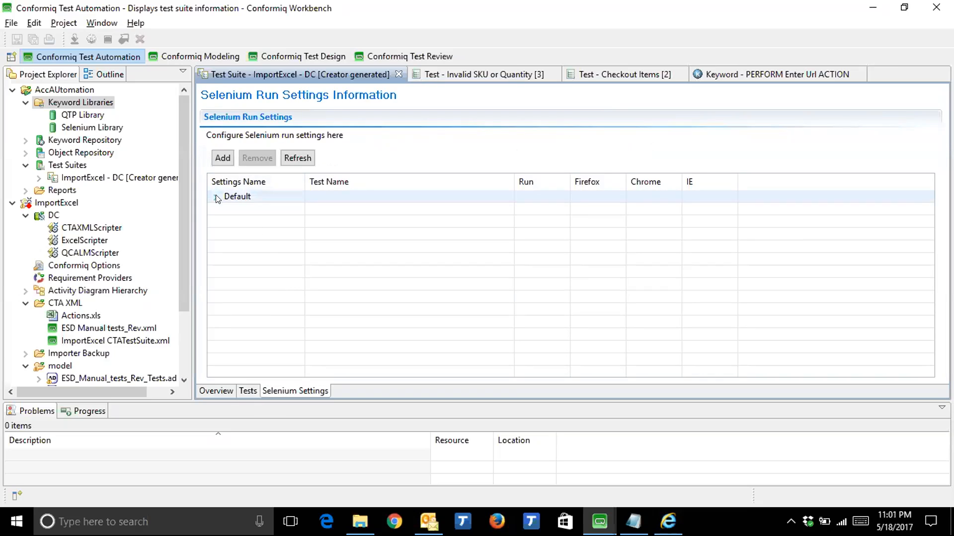
pyautogui.click(215, 197)
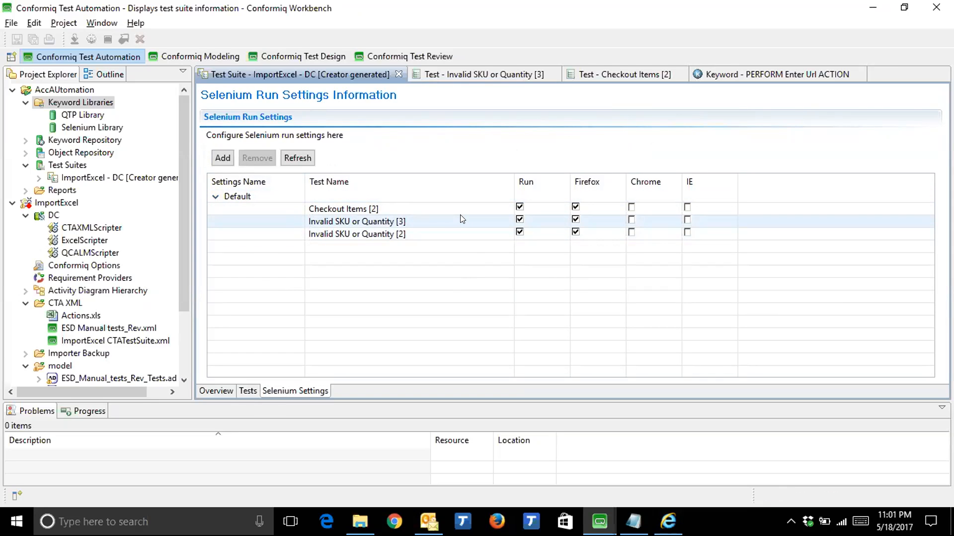
pyautogui.click(520, 207)
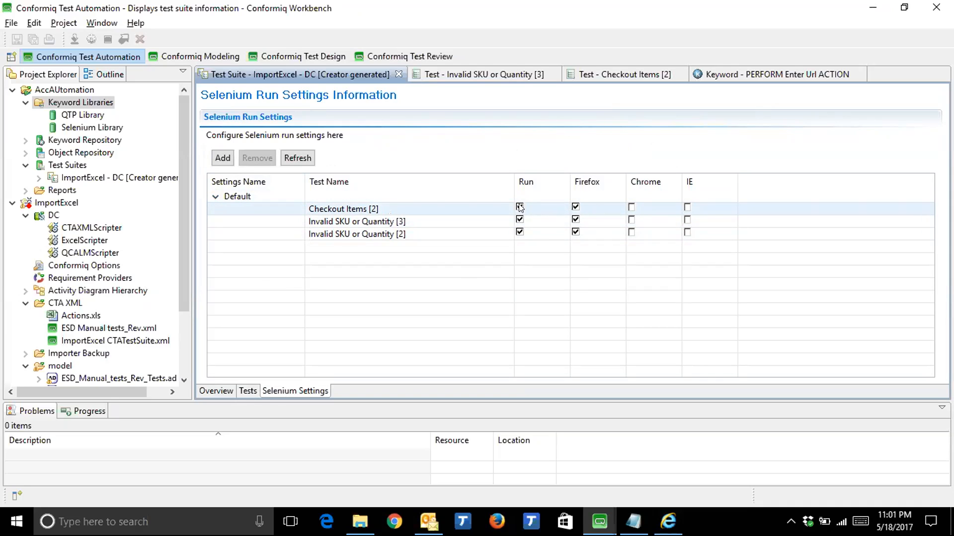
pyautogui.click(519, 207)
pyautogui.click(632, 207)
pyautogui.click(686, 207)
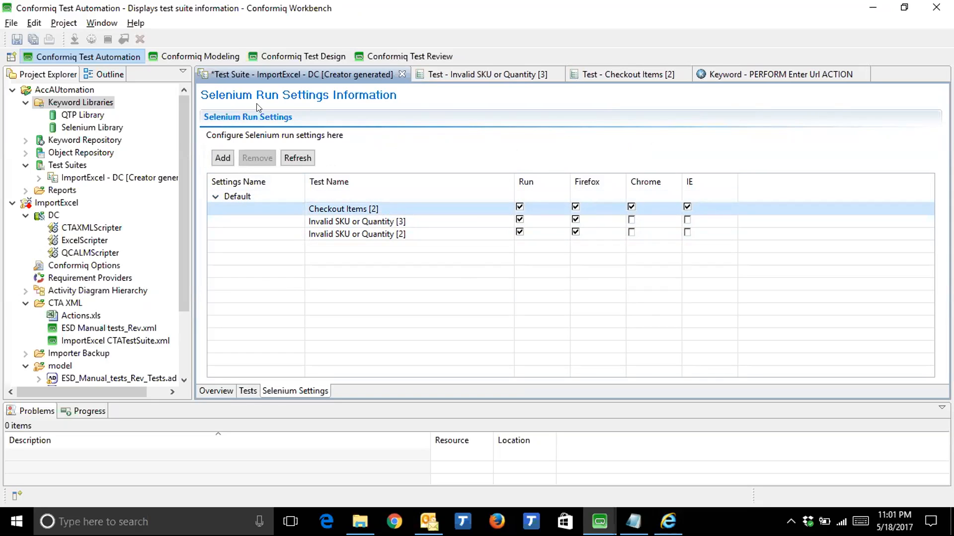
pyautogui.click(31, 39)
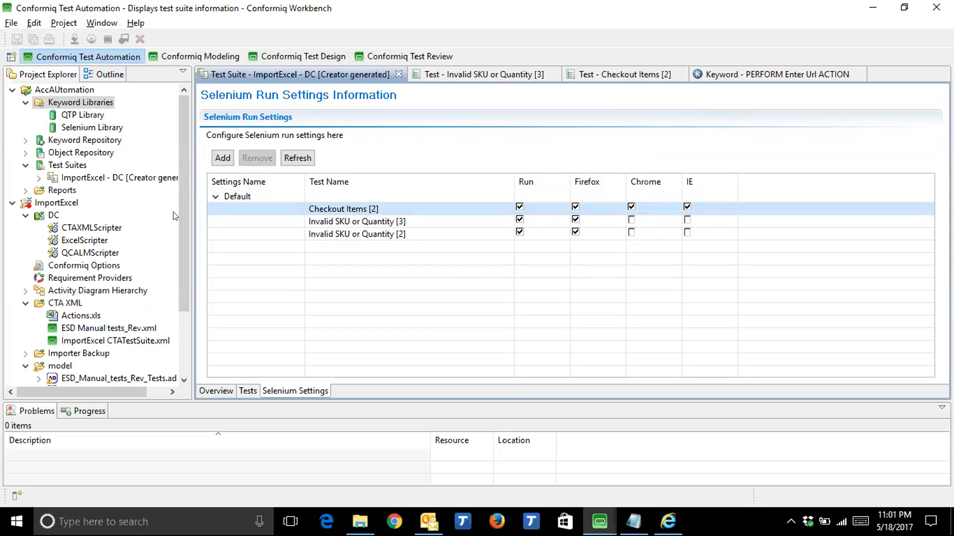
# Exclude both Invalid SKU or Quantity tests from the Default Selenium run setting and save the test suite.
pyautogui.click(519, 220)
pyautogui.click(519, 232)
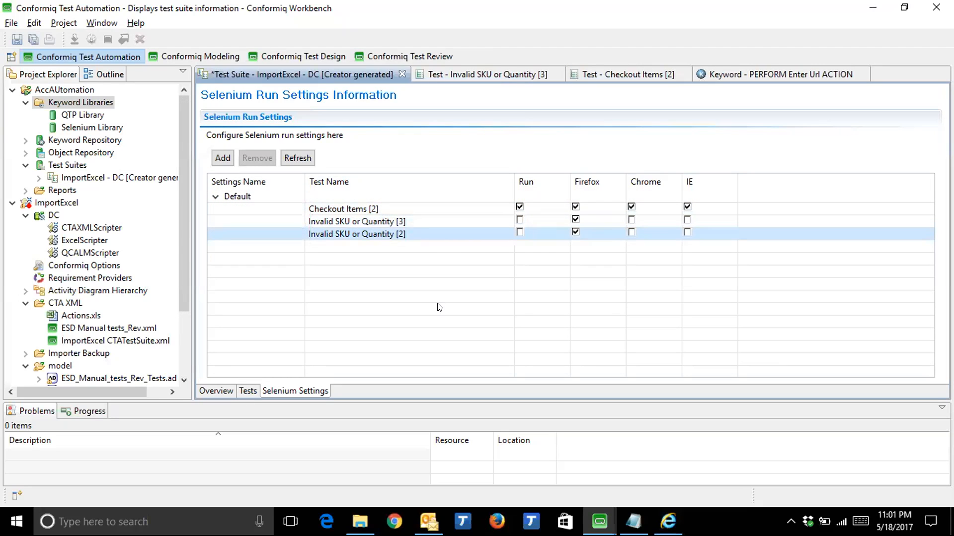
pyautogui.hotkey('ctrl', 's')
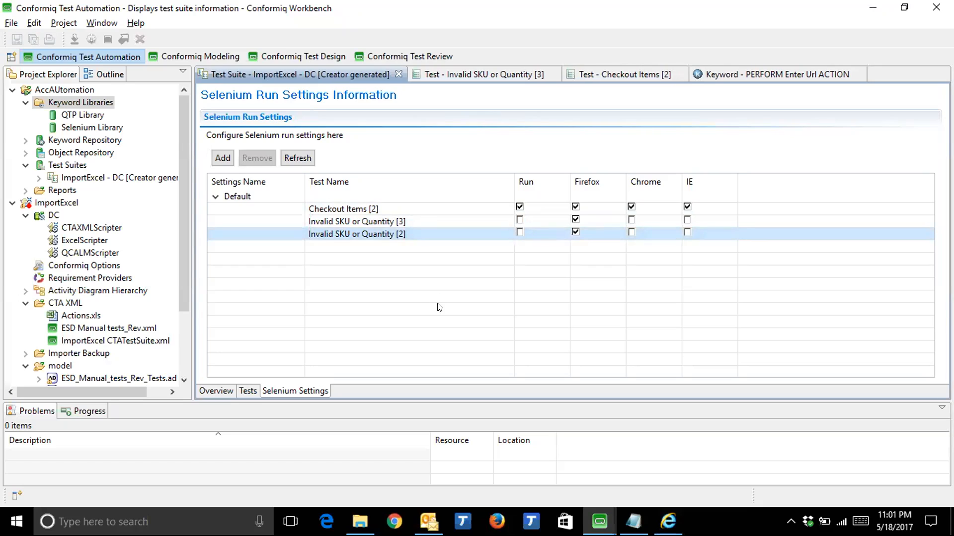
# Include both Invalid SKU or Quantity tests in the Default Selenium run setting again and save the test suite.
pyautogui.click(248, 391)
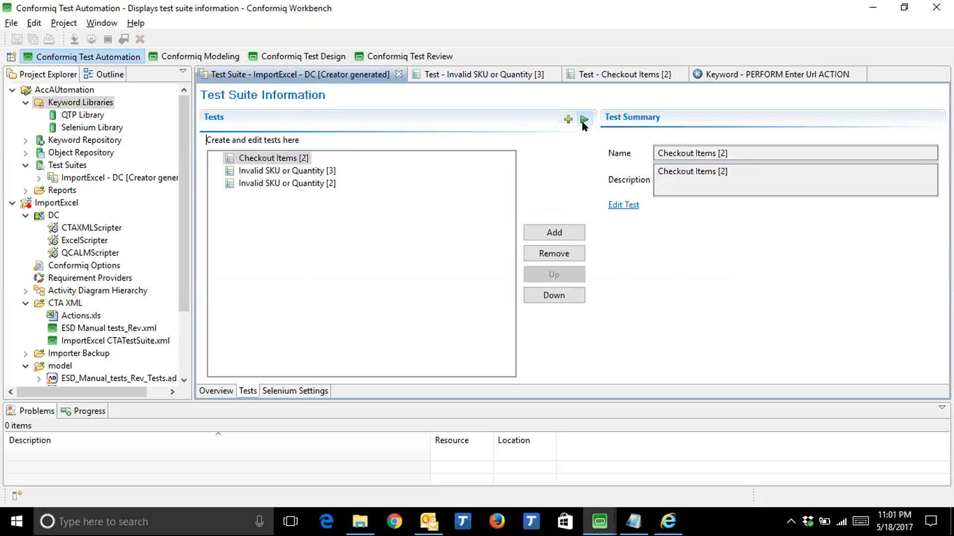
pyautogui.click(315, 389)
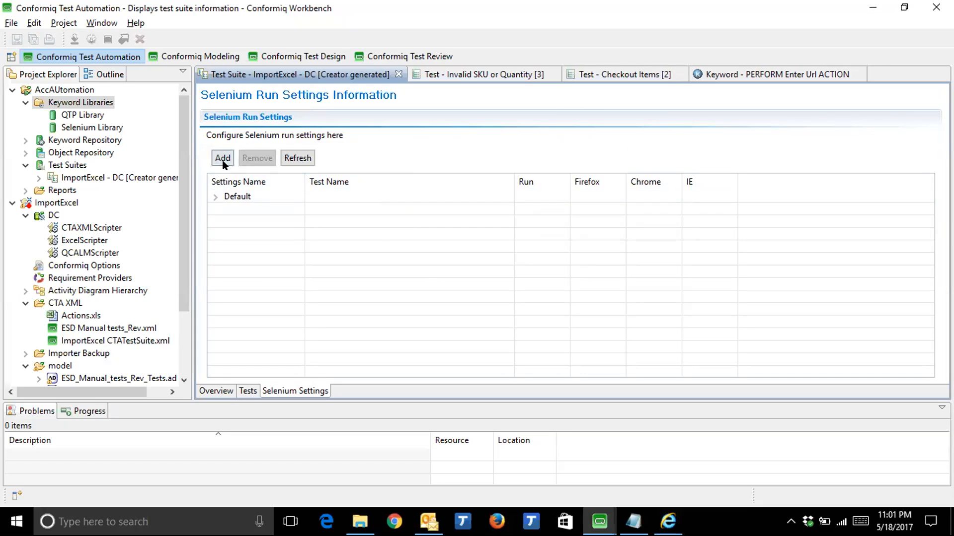
pyautogui.click(216, 198)
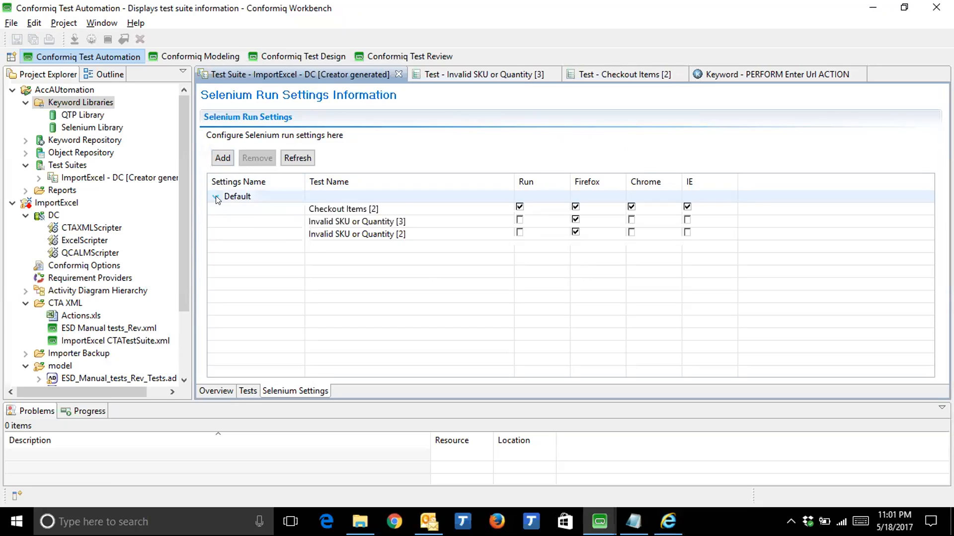
pyautogui.click(519, 219)
pyautogui.click(520, 232)
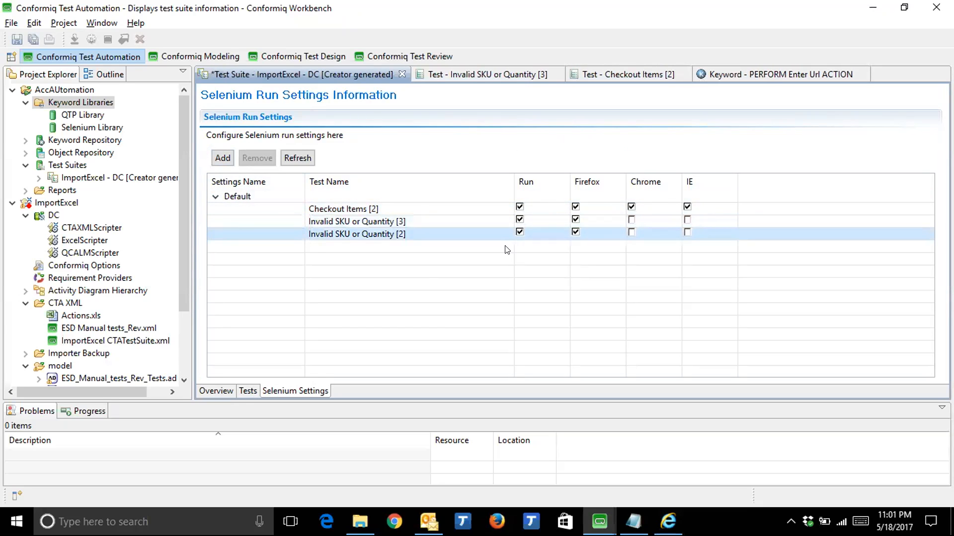
pyautogui.hotkey('ctrl', 's')
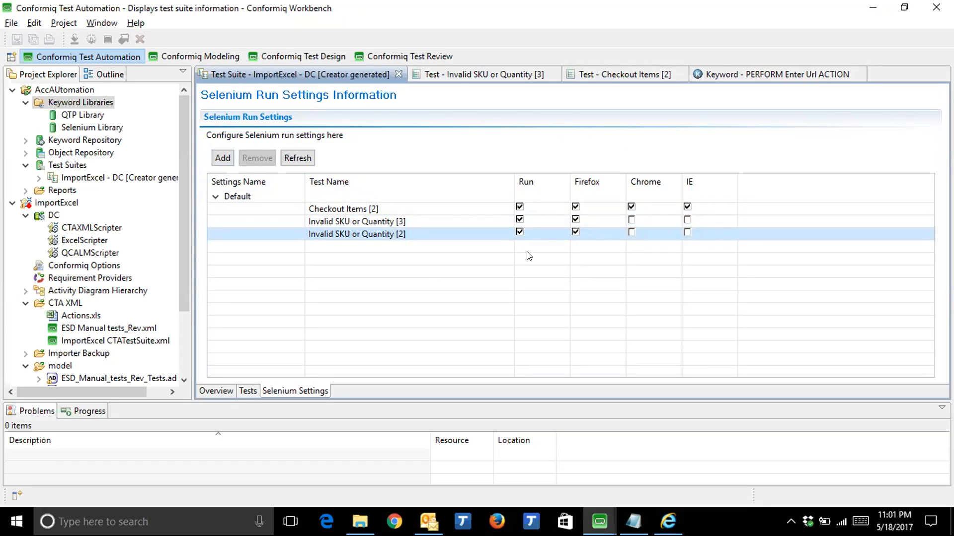
# Add a new Selenium run setting named Int Test Uite to the test suite.
pyautogui.click(217, 158)
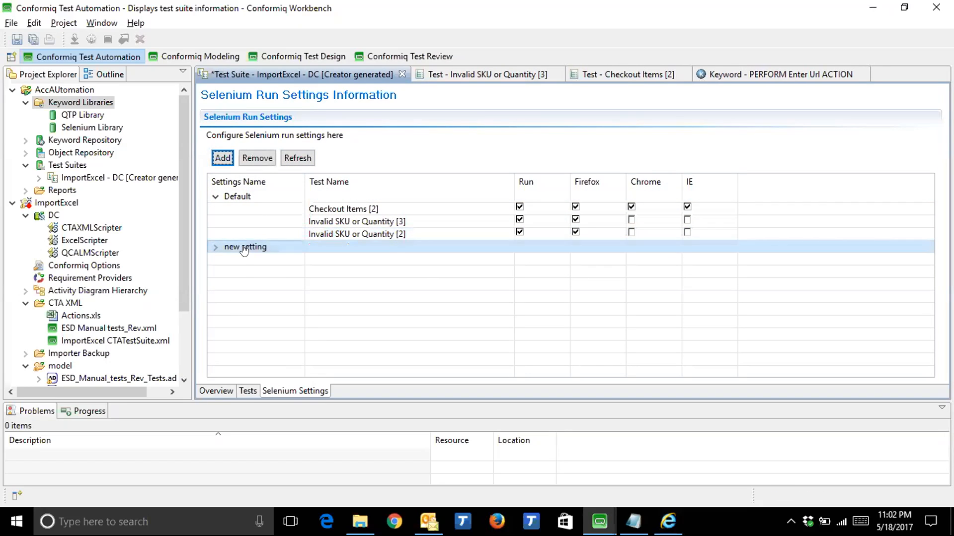
pyautogui.write('In')
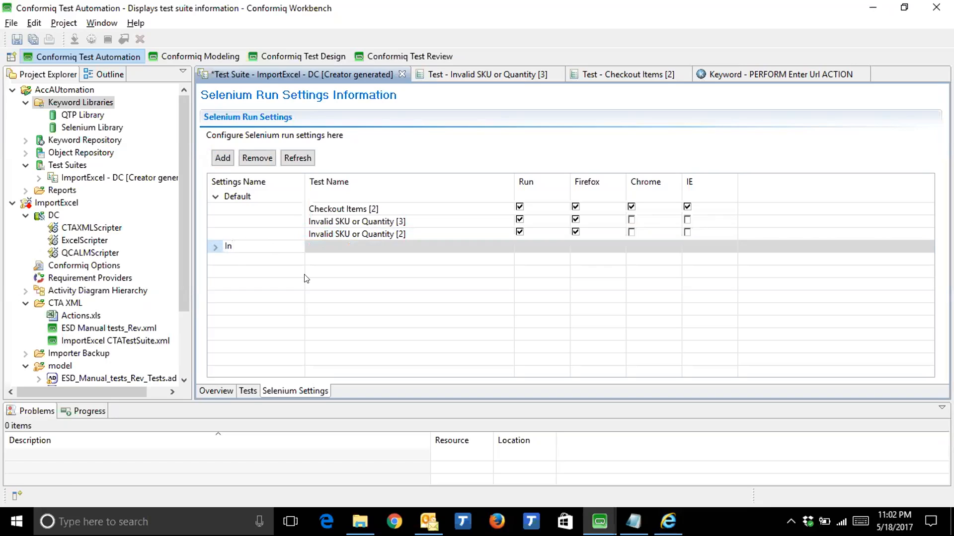
pyautogui.write('t Test Uite')
pyautogui.press('Return')
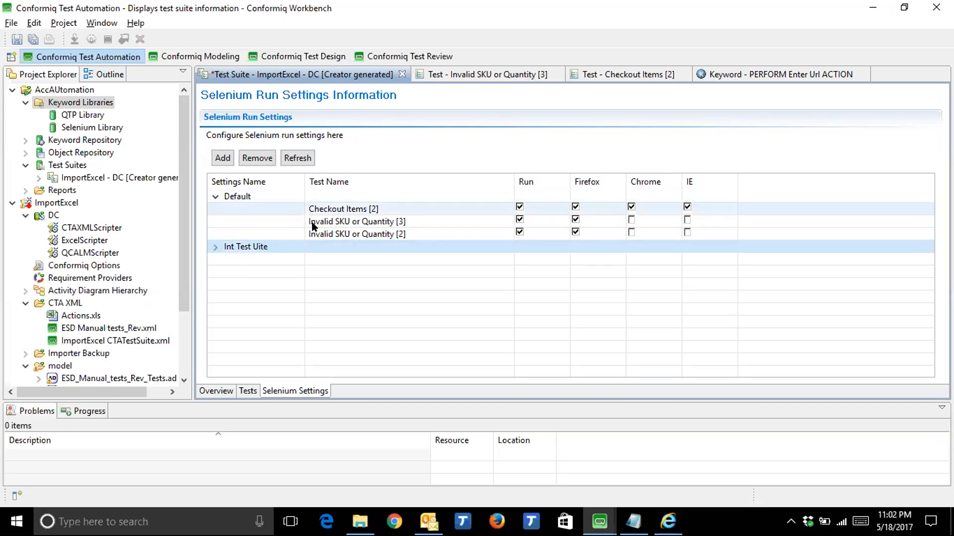
# Exclude Invalid SKU or Quantity [3] and [2] from the run in the Int Test Uite setting.
pyautogui.click(216, 246)
pyautogui.click(520, 270)
pyautogui.click(519, 282)
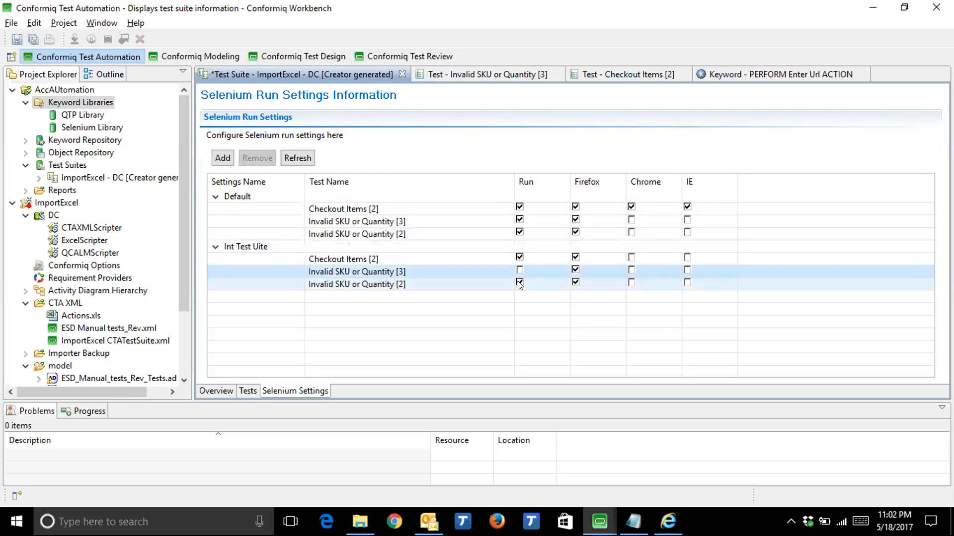
# Save the test suite with the Int Test Uite run setting.
pyautogui.hotkey('ctrl', 's')
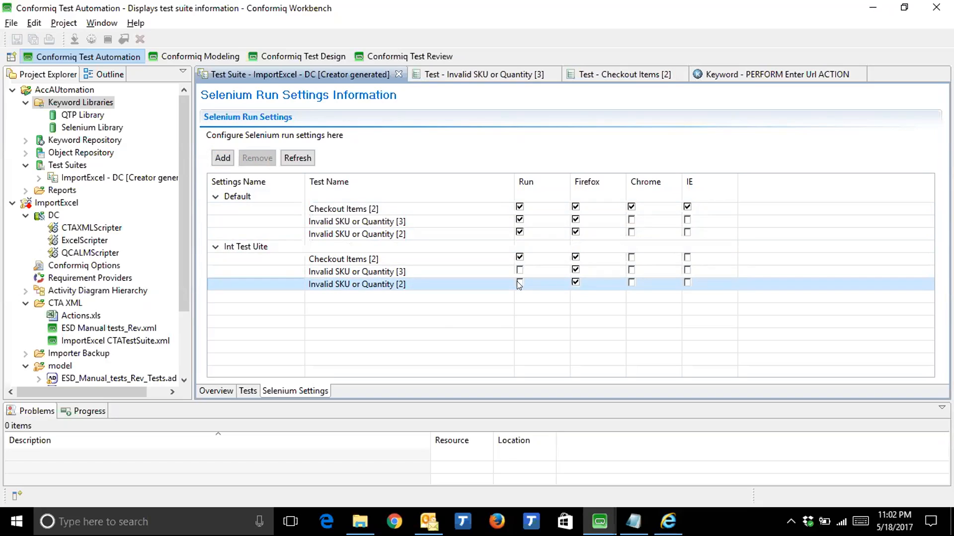
# Review the run settings offered for a Selenium execution of the suite's tests, select Default, and cancel the run.
pyautogui.click(243, 392)
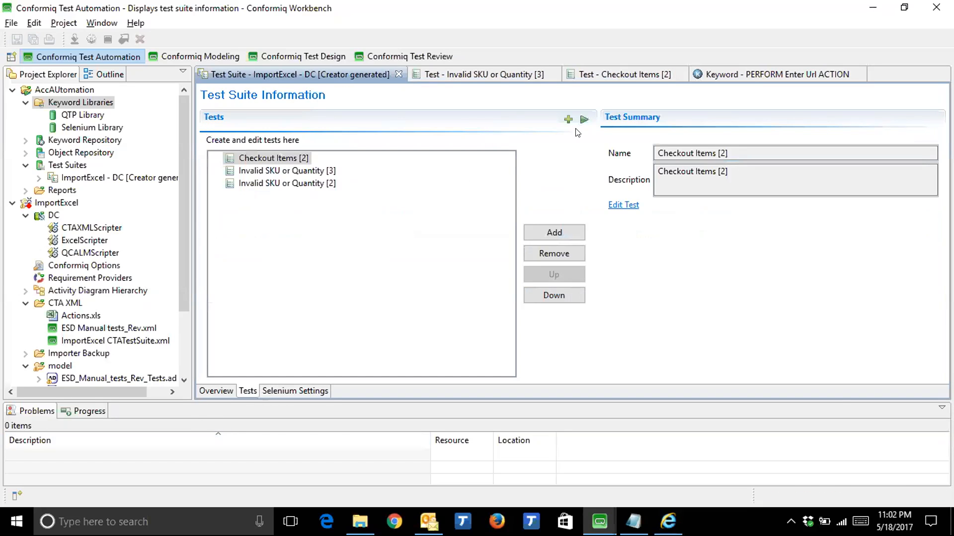
pyautogui.click(584, 119)
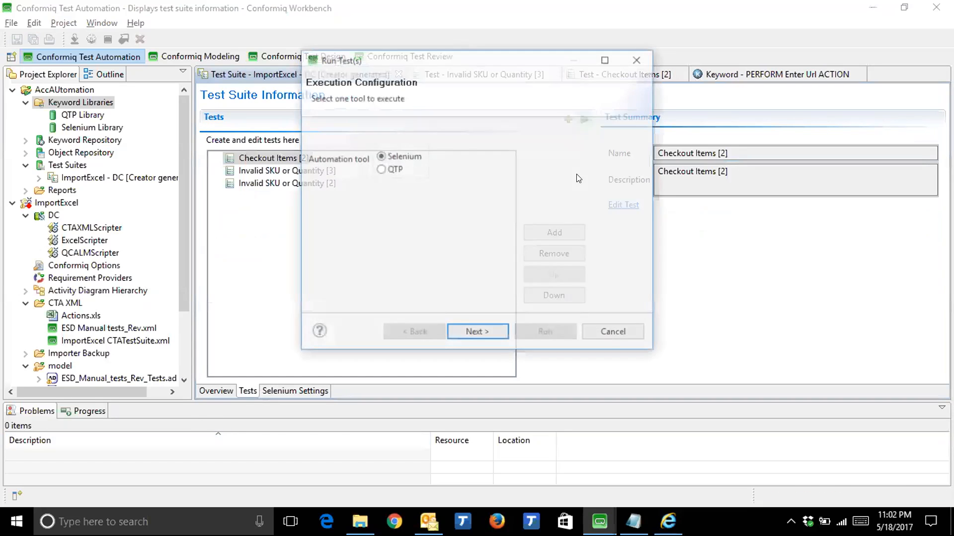
pyautogui.click(463, 334)
pyautogui.click(465, 334)
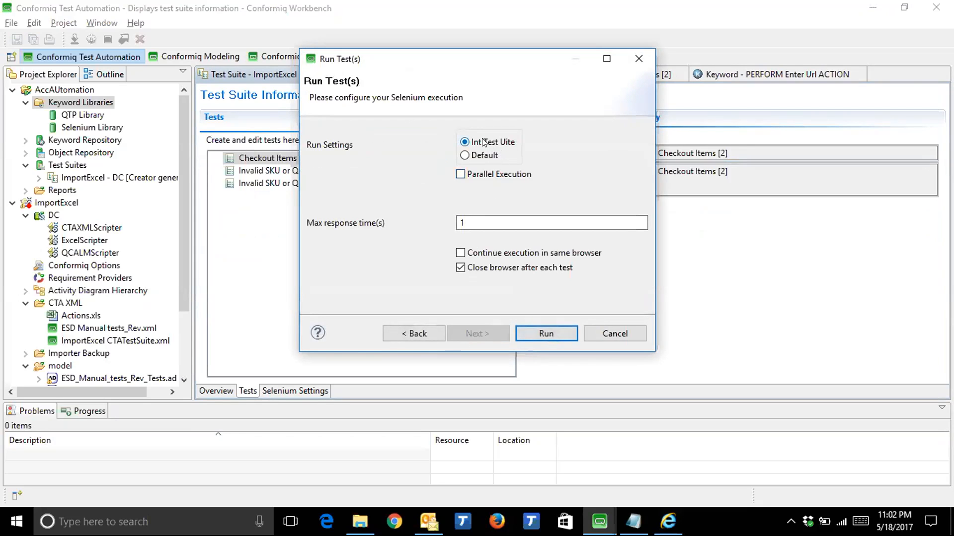
pyautogui.click(483, 156)
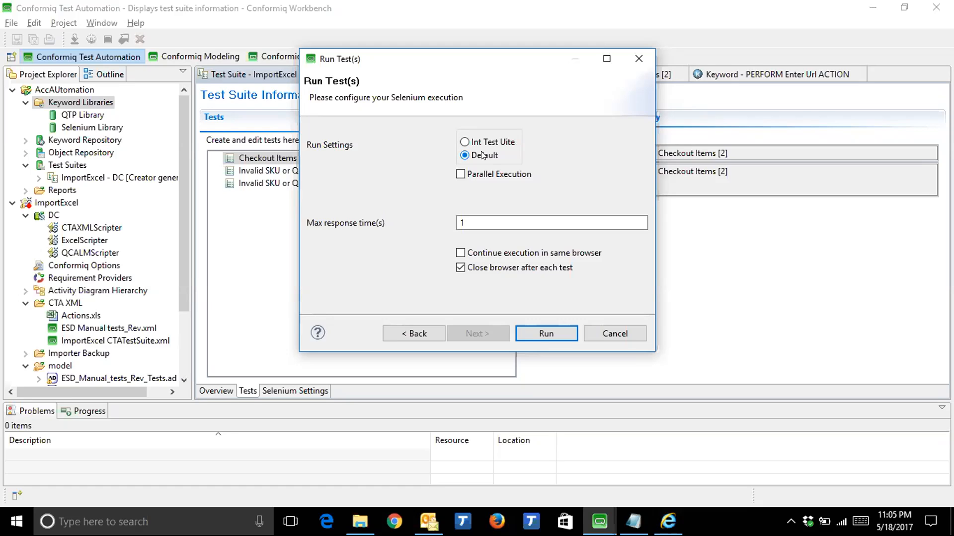
pyautogui.click(608, 332)
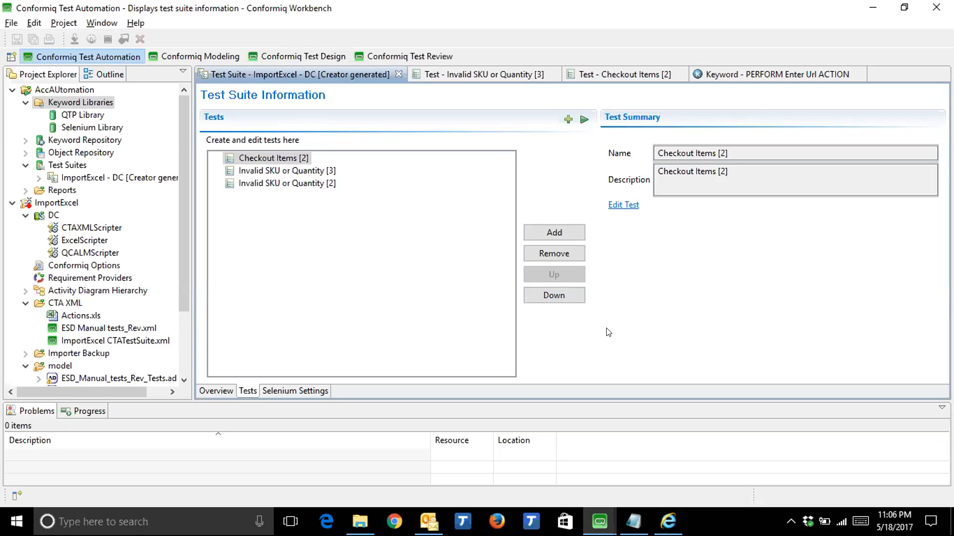
# Inspect the QCALMScripter upload settings for test case status and target folder, and close the preferences without changes.
pyautogui.doubleClick(74, 254)
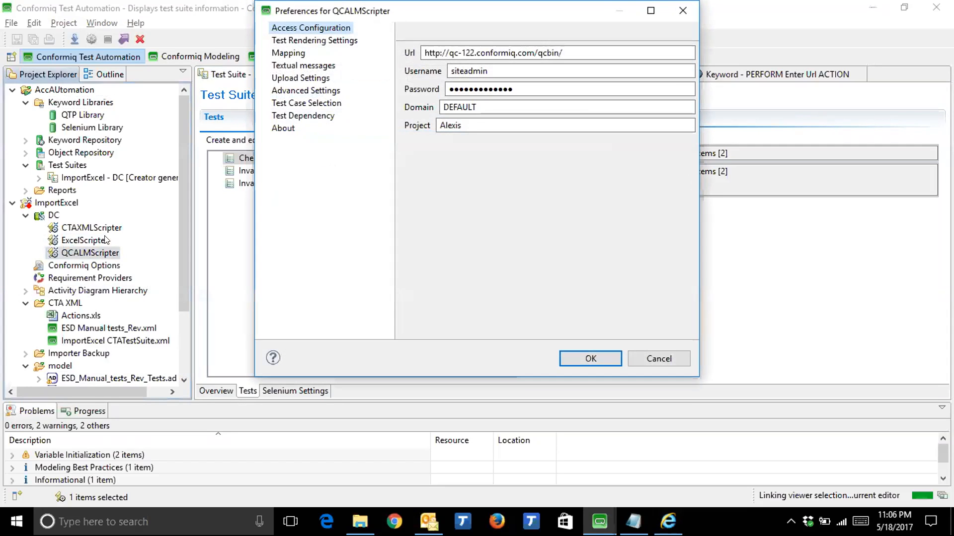
pyautogui.click(298, 78)
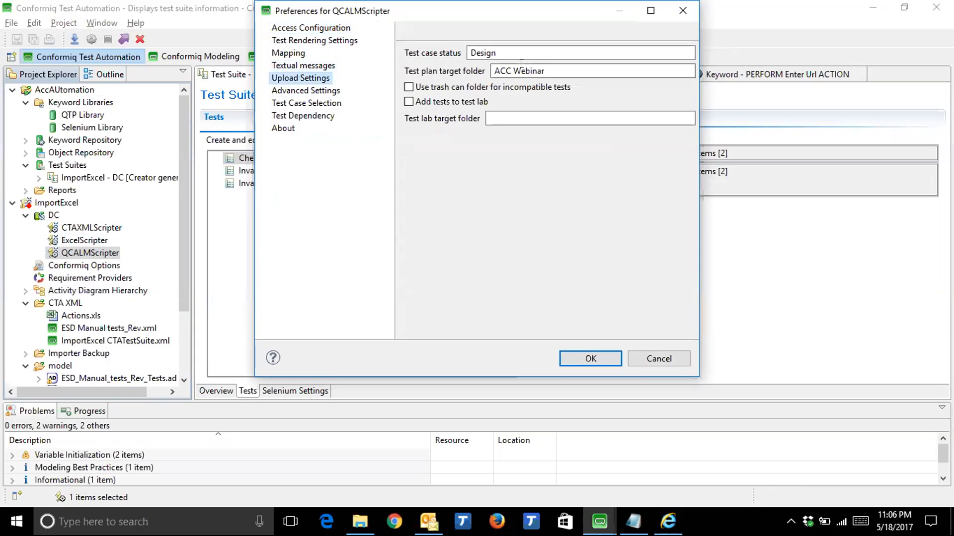
pyautogui.moveTo(511, 52); pyautogui.dragTo(443, 52)
pyautogui.click(521, 46)
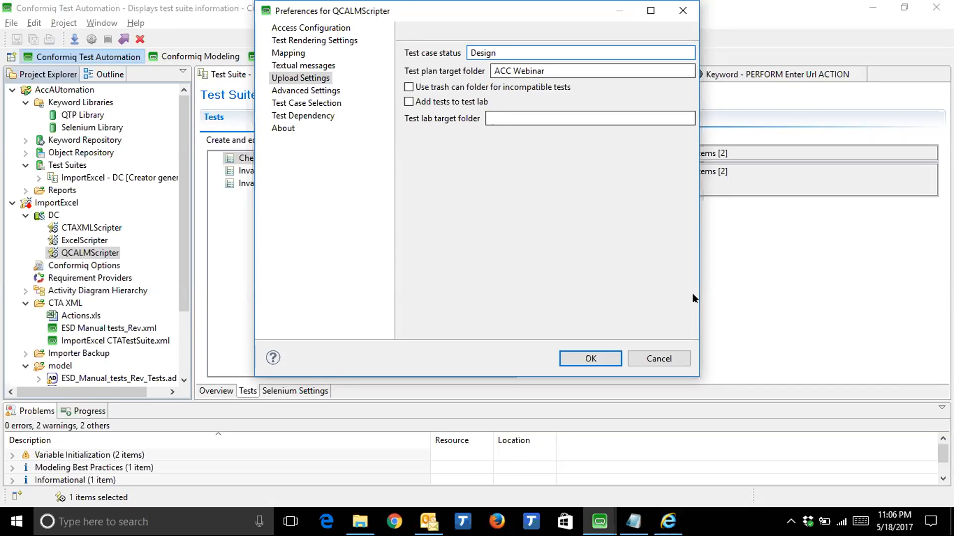
pyautogui.click(660, 358)
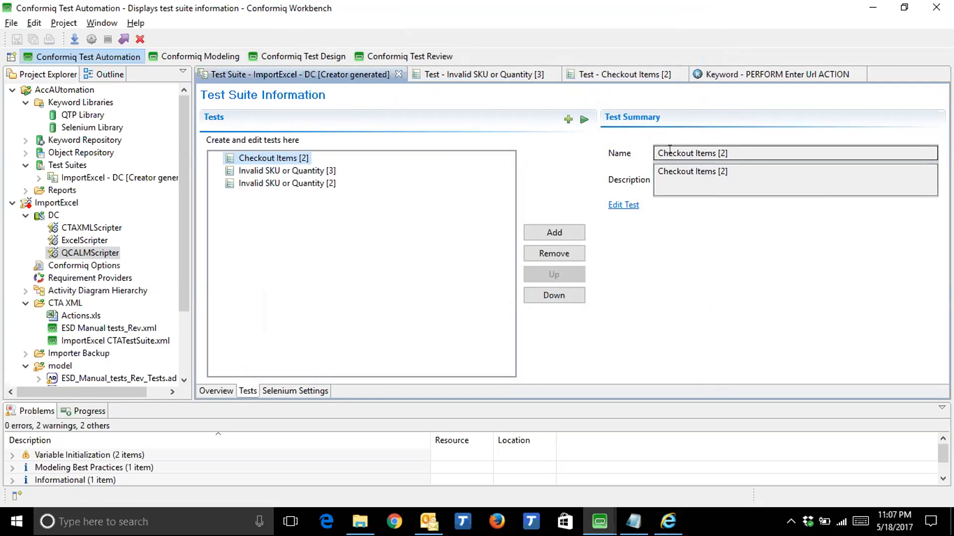
# Open Execution Report.html from the Thu May 18 22_59_50 IST 2017 report folder of the AccAUtomation project.
pyautogui.click(25, 191)
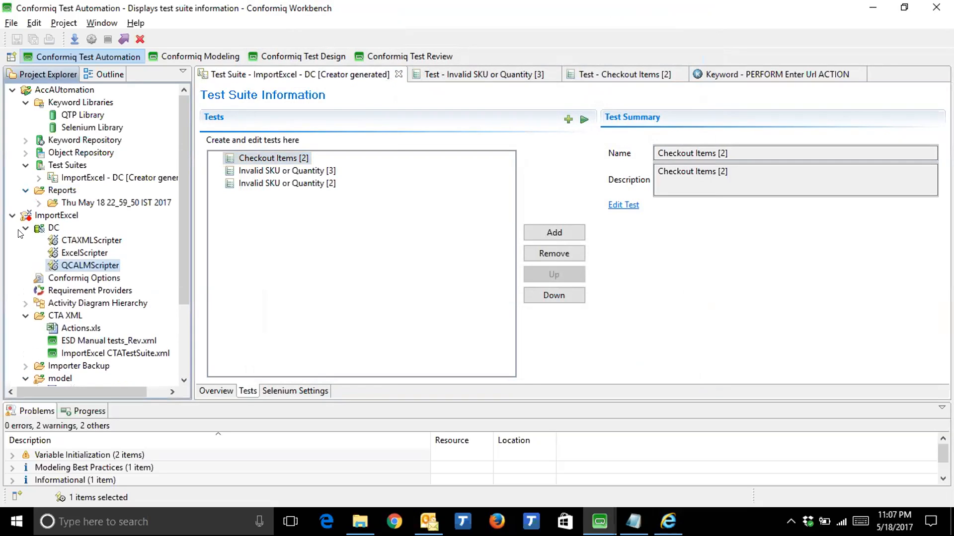
pyautogui.click(38, 203)
pyautogui.moveTo(192, 227); pyautogui.dragTo(213, 228)
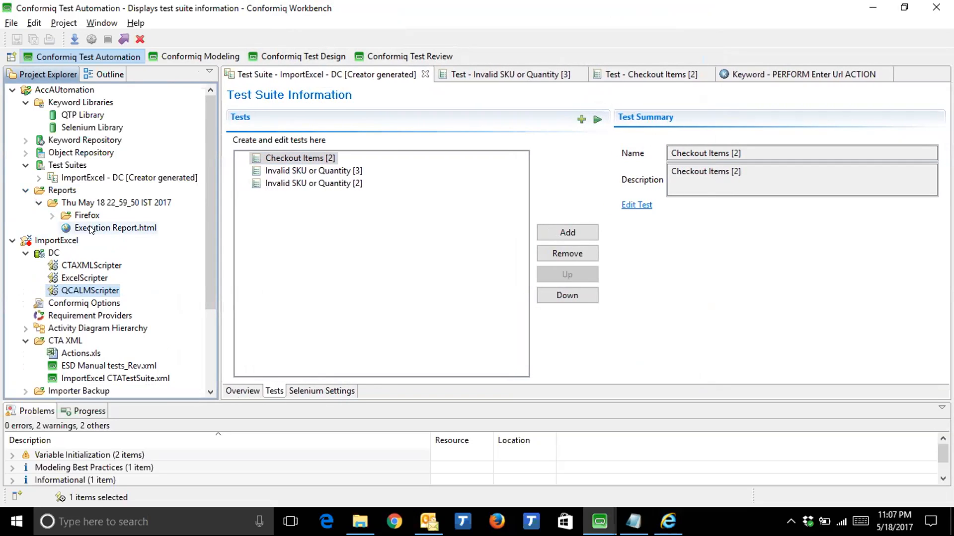
pyautogui.click(91, 228)
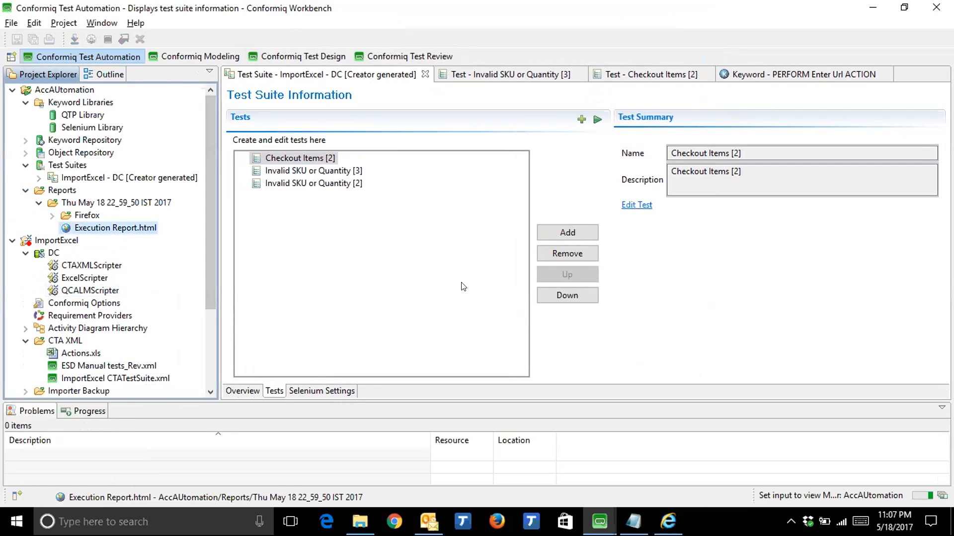
pyautogui.doubleClick(123, 229)
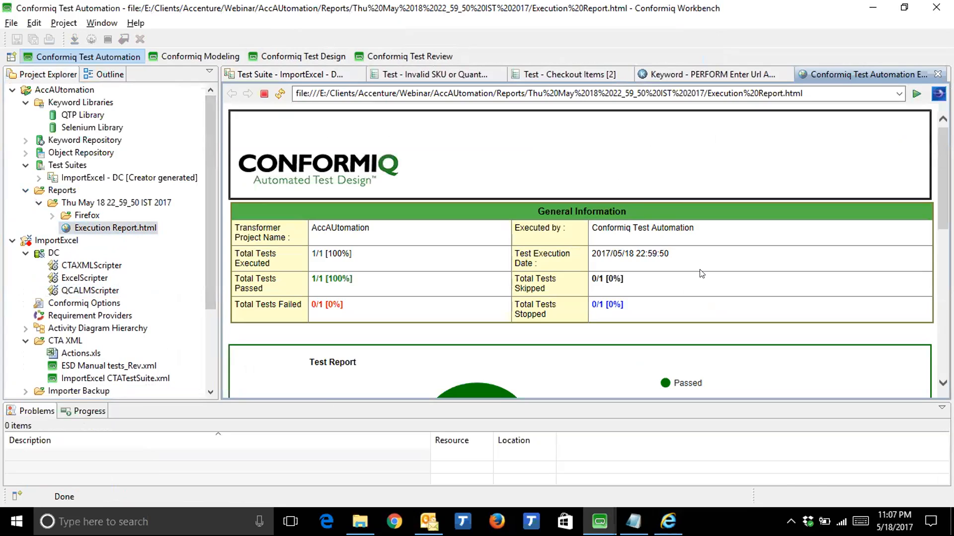
# Examine the execution report's general information, test report chart and per-browser execution summary.
pyautogui.scroll(-3, 701, 274)
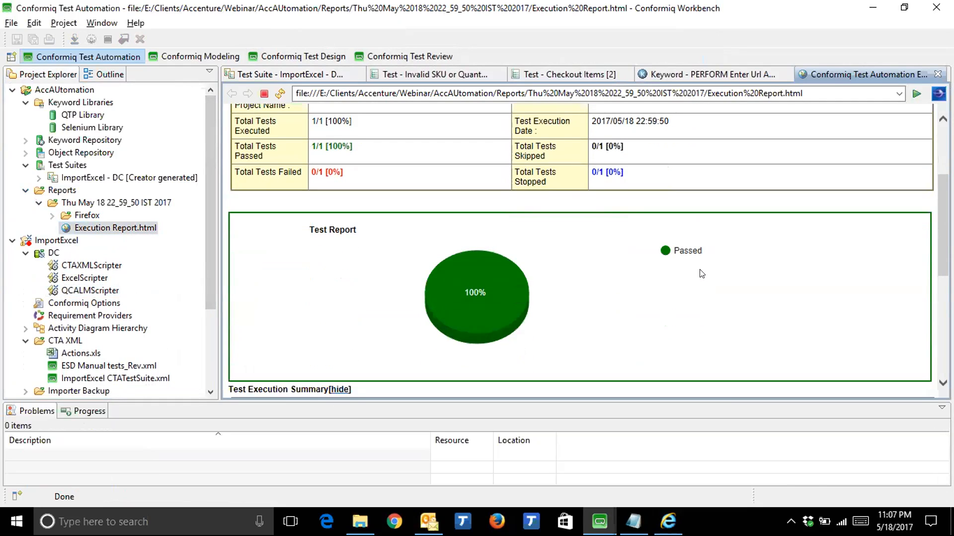
pyautogui.scroll(1, 701, 274)
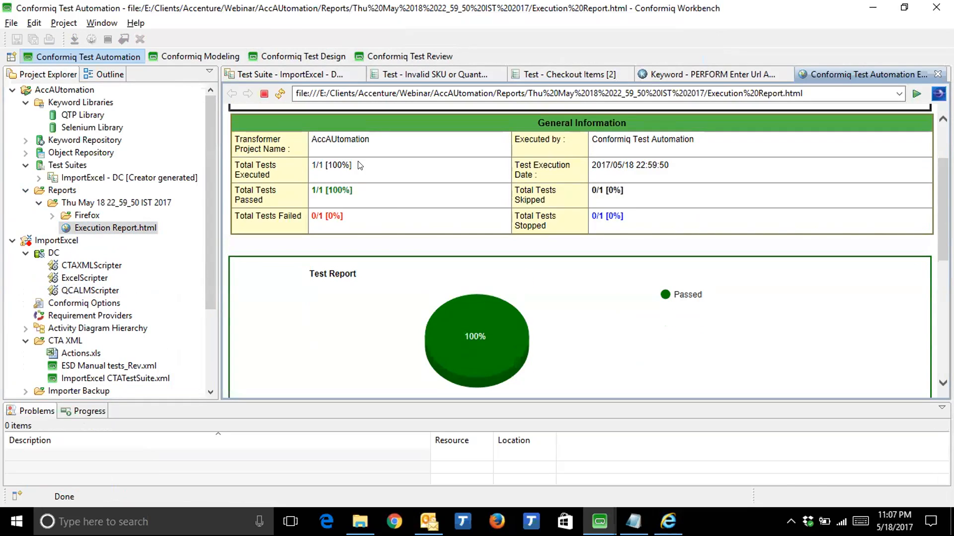
pyautogui.moveTo(353, 165); pyautogui.dragTo(304, 164)
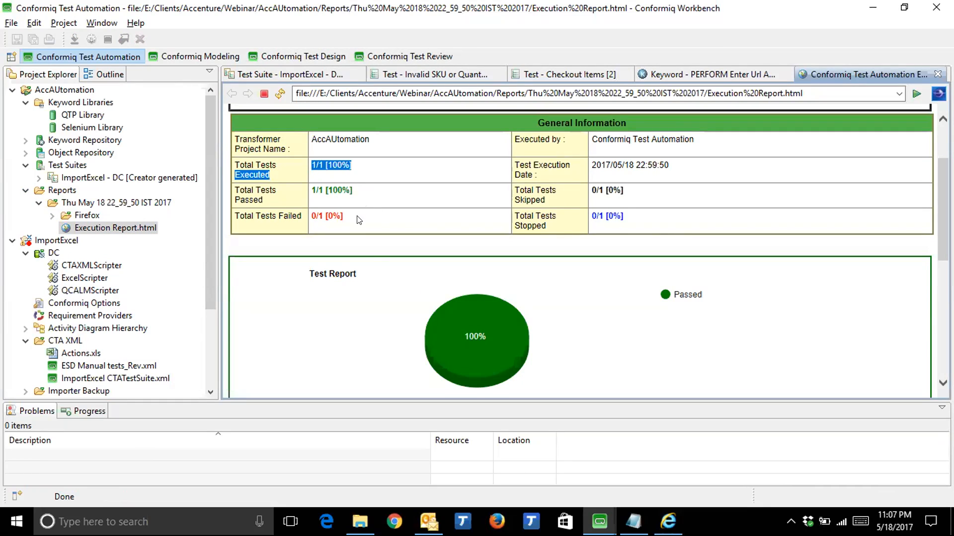
pyautogui.moveTo(457, 328)
pyautogui.scroll(-5, 457, 328)
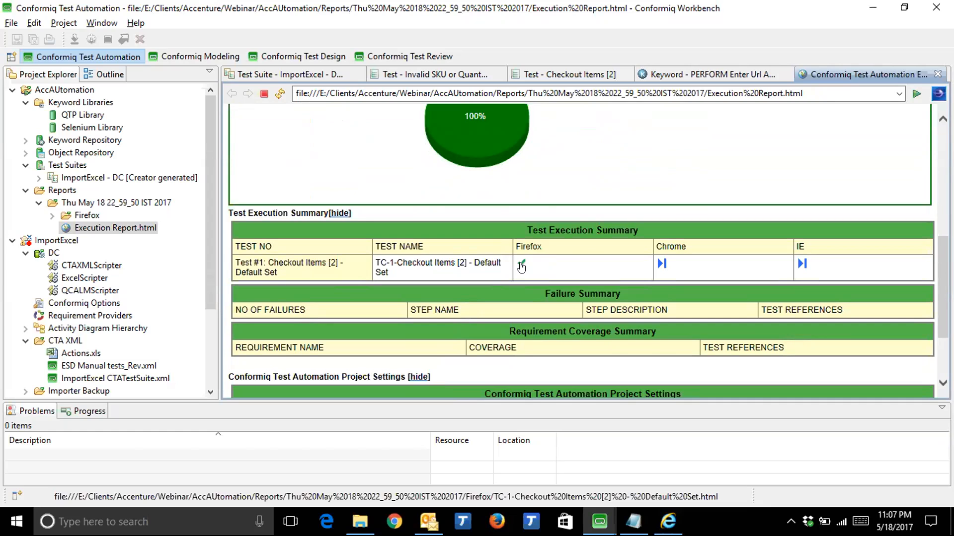
# Open the Firefox result of Checkout Items [2] and examine each test step's description and result.
pyautogui.click(521, 267)
pyautogui.scroll(-3, 543, 260)
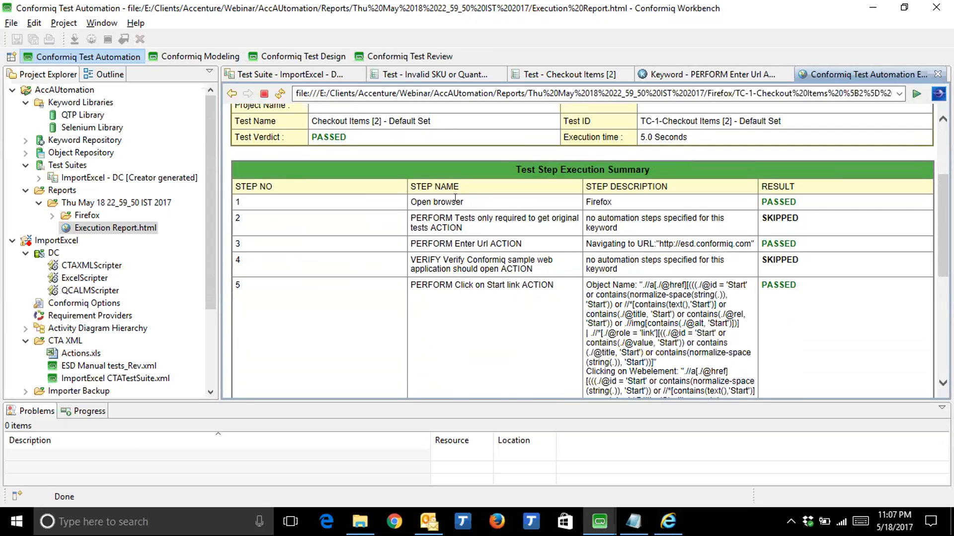
pyautogui.moveTo(476, 206); pyautogui.dragTo(420, 206)
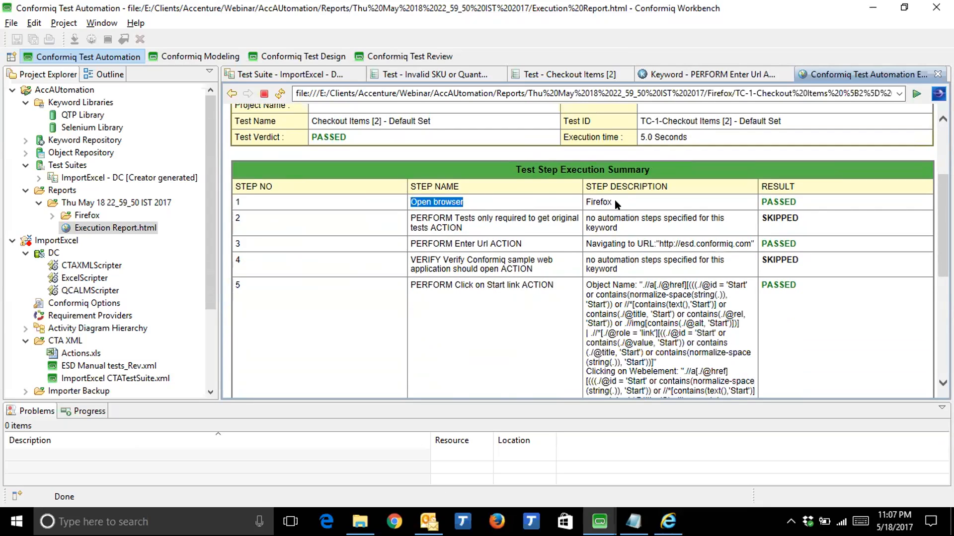
pyautogui.moveTo(618, 204); pyautogui.dragTo(585, 204)
pyautogui.moveTo(811, 205); pyautogui.dragTo(757, 205)
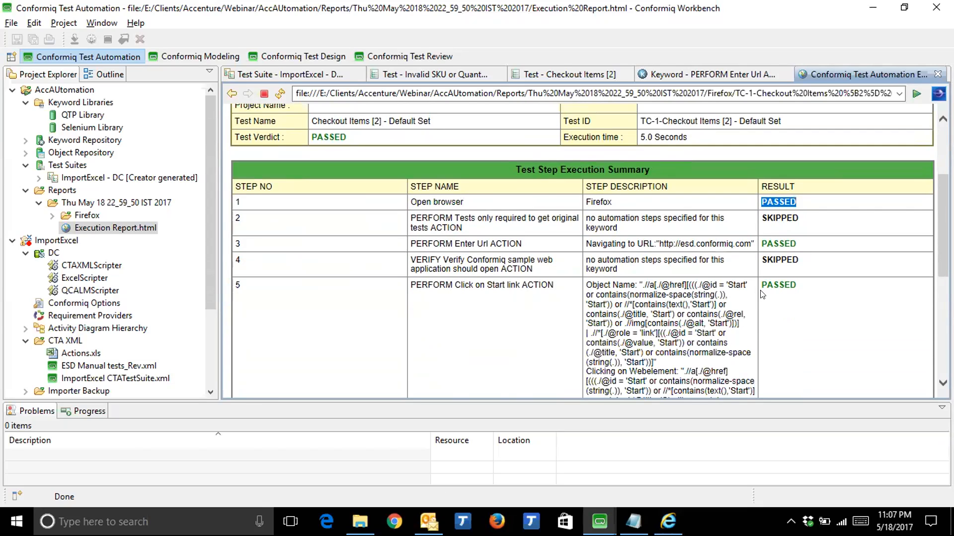
pyautogui.scroll(-3, 761, 295)
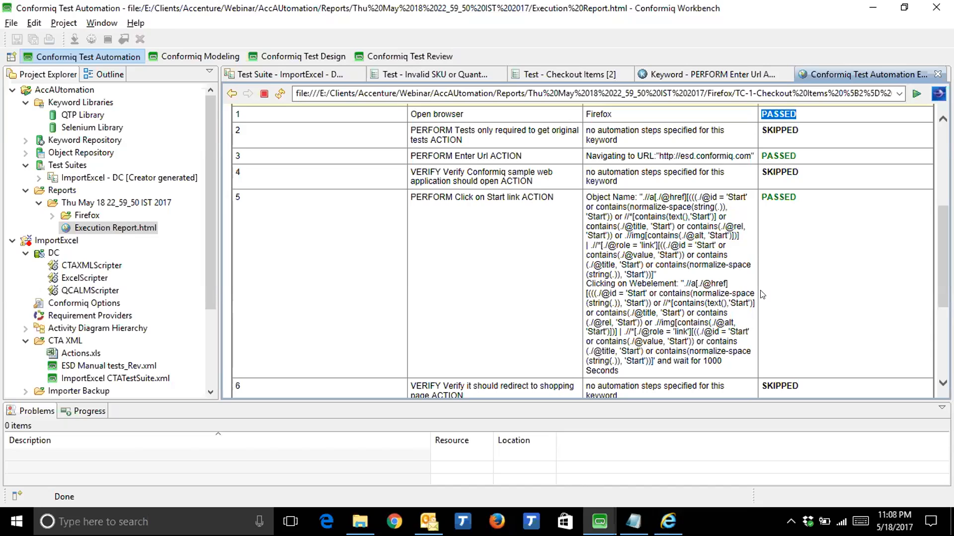
pyautogui.scroll(3, 546, 288)
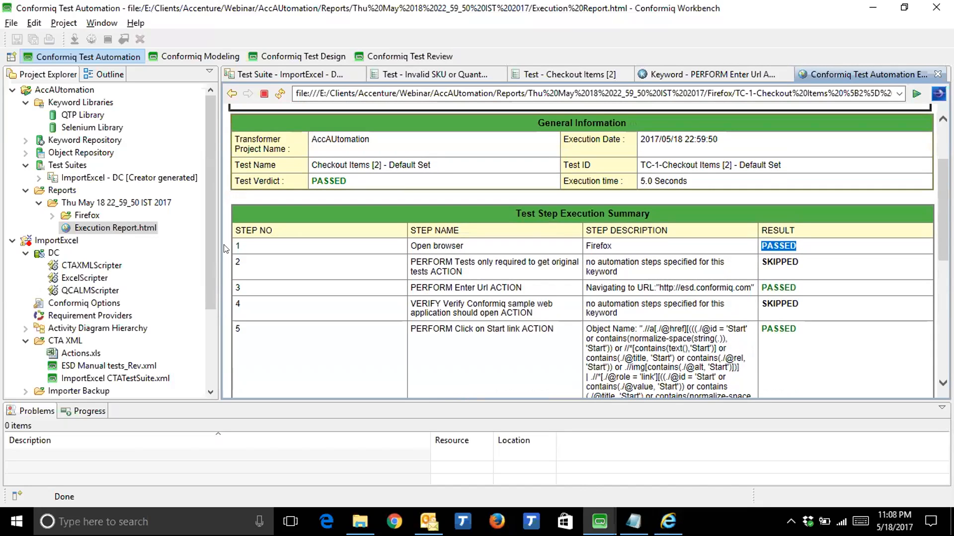
# Enable screenshots for all steps of the Checkout Items [2] test, check several steps, and save the test.
pyautogui.click(540, 75)
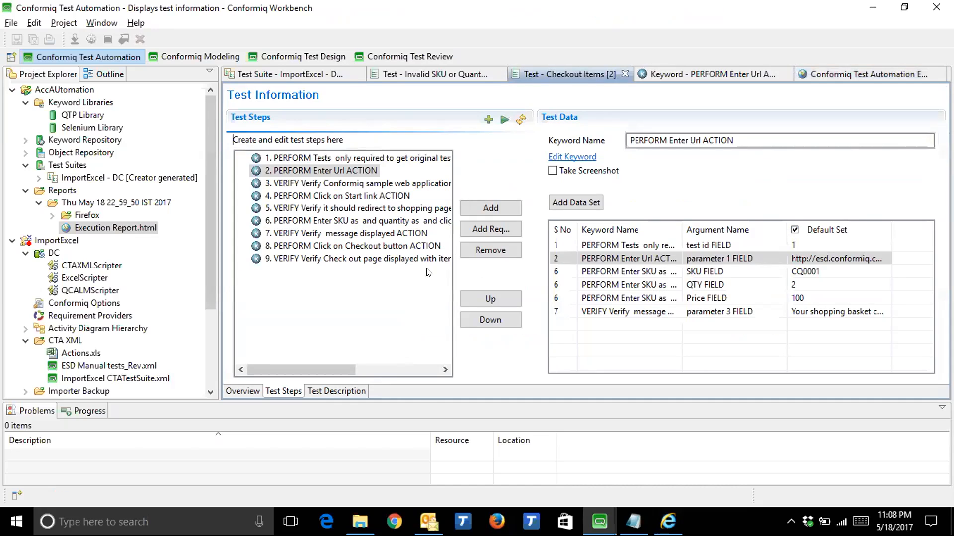
pyautogui.rightClick(355, 298)
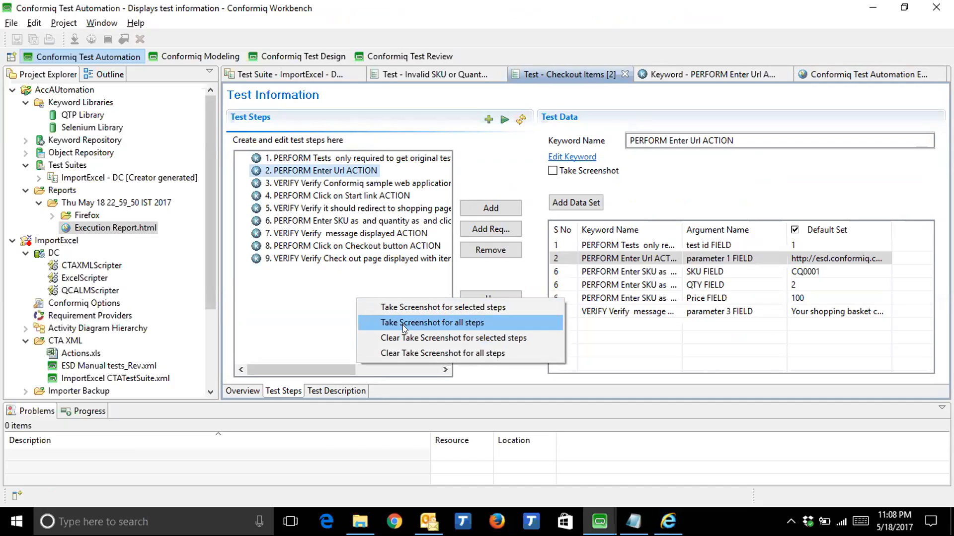
pyautogui.click(403, 325)
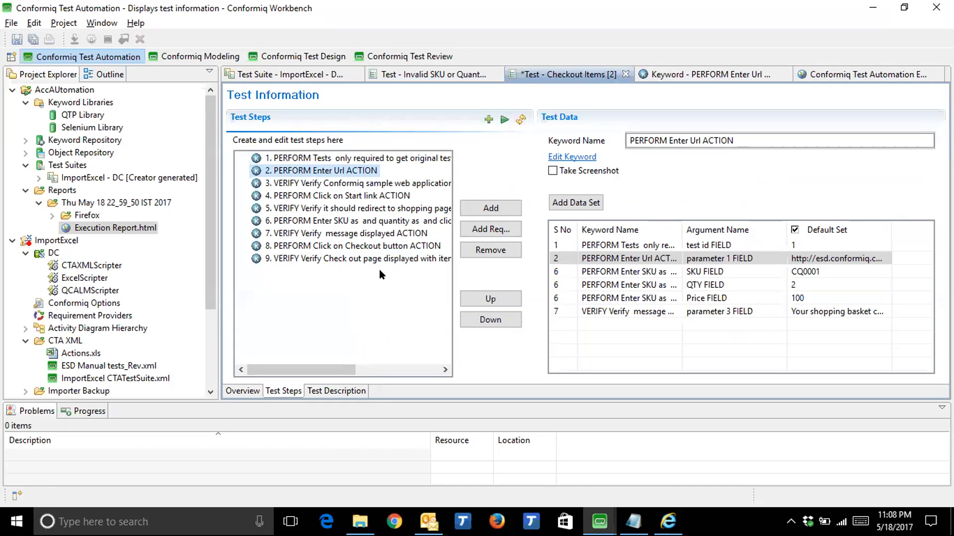
pyautogui.click(365, 220)
pyautogui.click(365, 195)
pyautogui.click(363, 182)
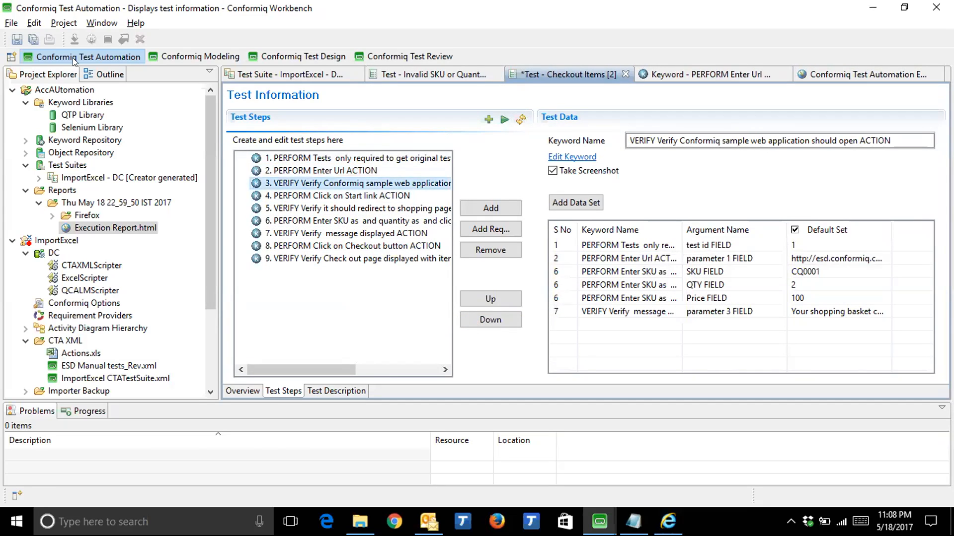
pyautogui.click(30, 40)
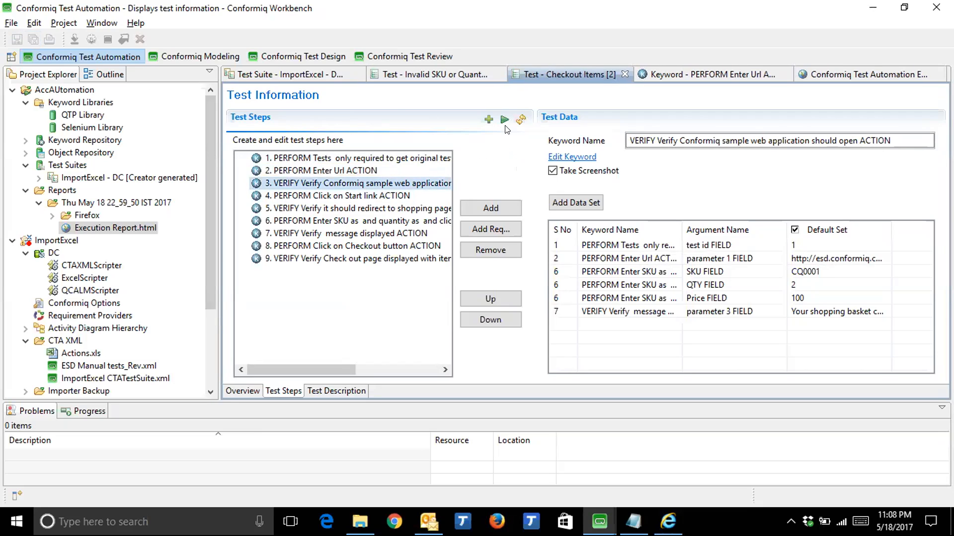
# Expand the Firefox folder of the Thu May 18 22_59_50 IST 2017 report.
pyautogui.click(52, 215)
pyautogui.click(90, 217)
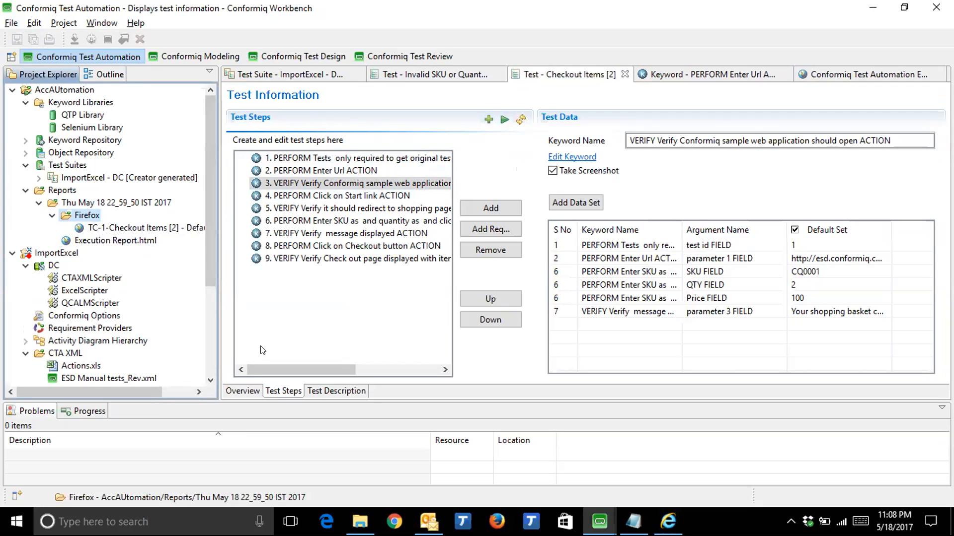
# Check the Take Screenshot option on steps 2 through 9 of the Checkout Items [2] test.
pyautogui.click(341, 331)
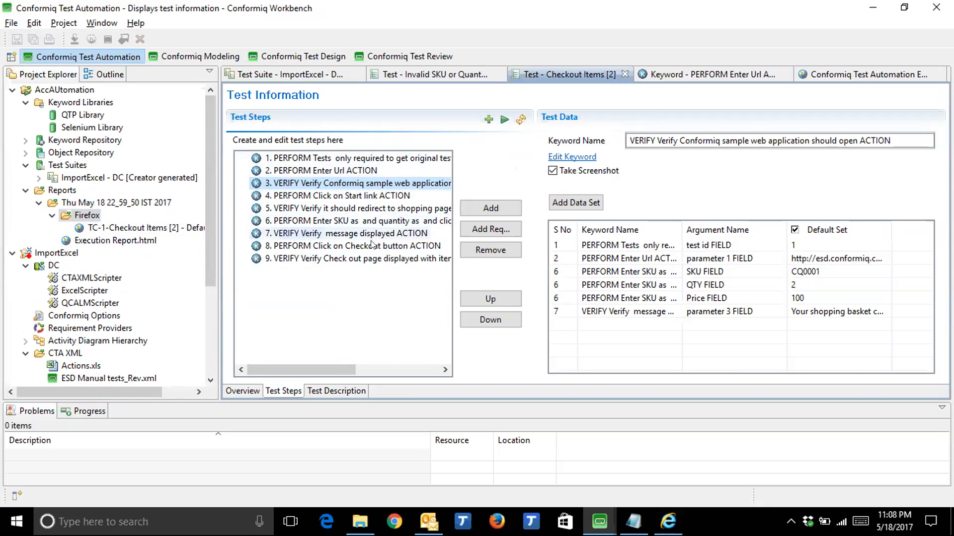
pyautogui.click(362, 171)
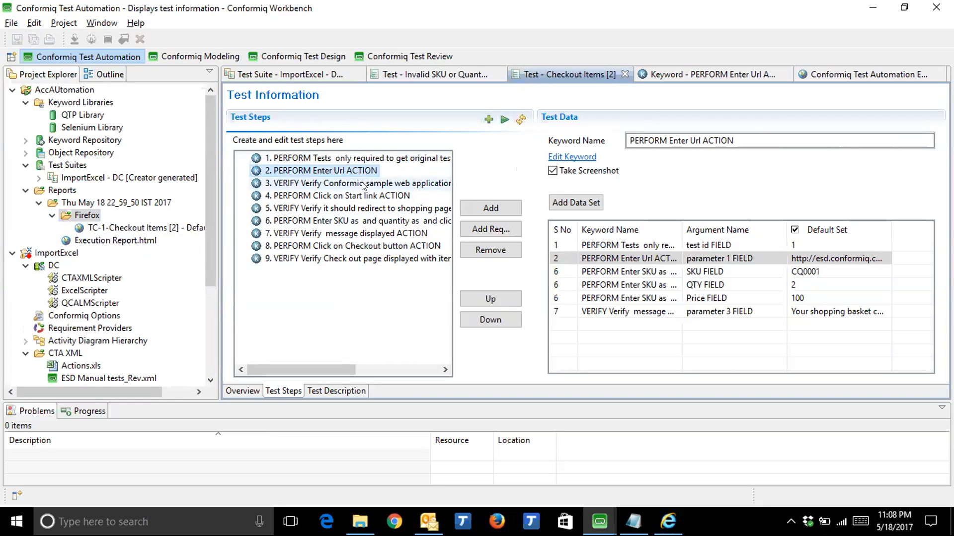
pyautogui.click(364, 184)
pyautogui.click(364, 195)
pyautogui.click(365, 209)
pyautogui.click(366, 220)
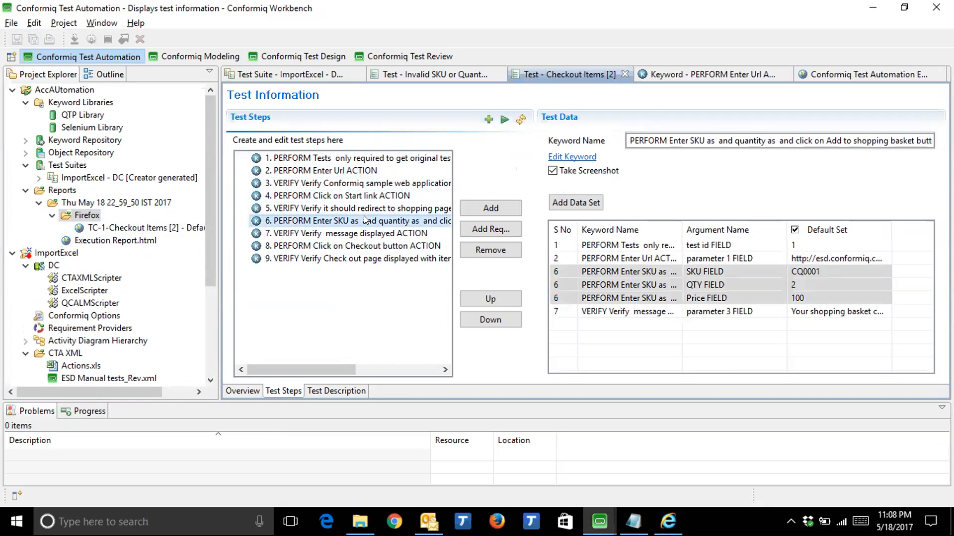
pyautogui.click(369, 233)
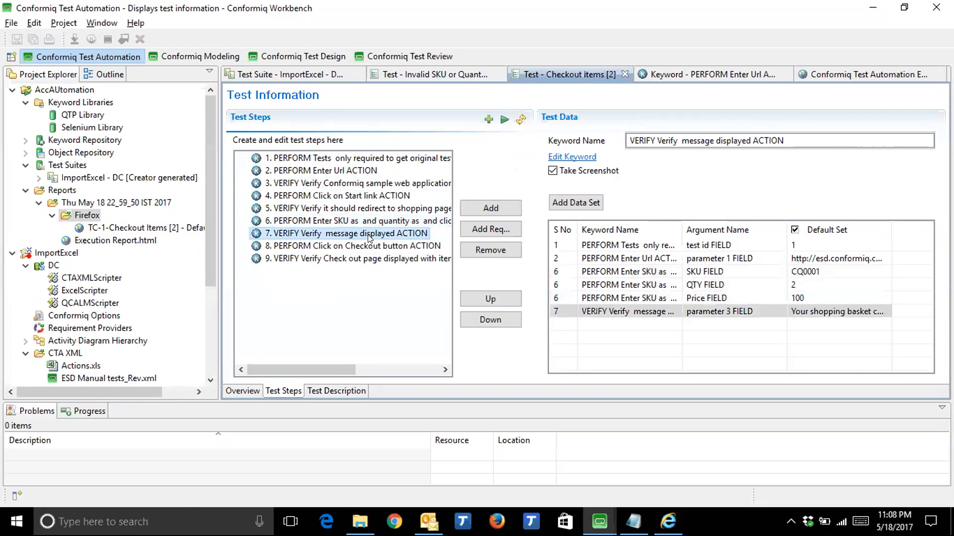
pyautogui.click(368, 246)
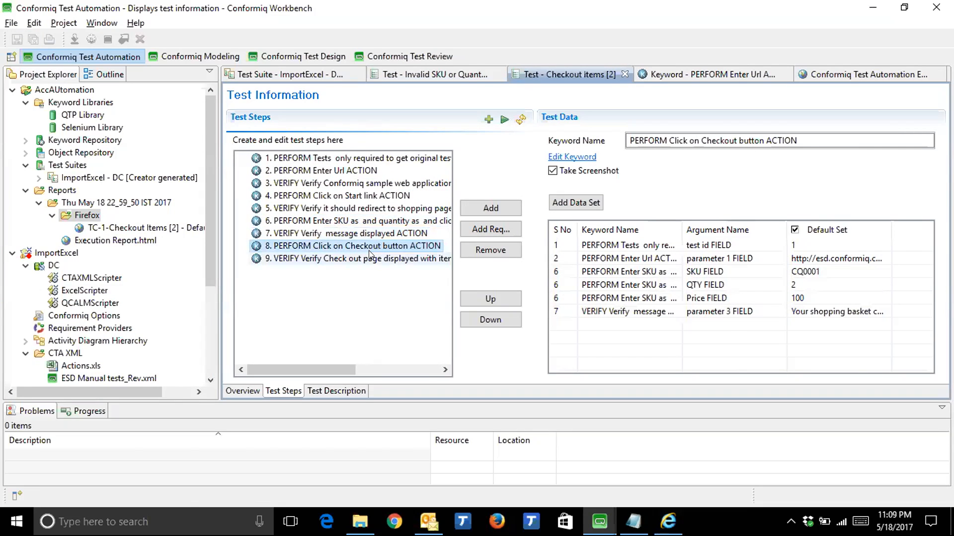
pyautogui.click(370, 258)
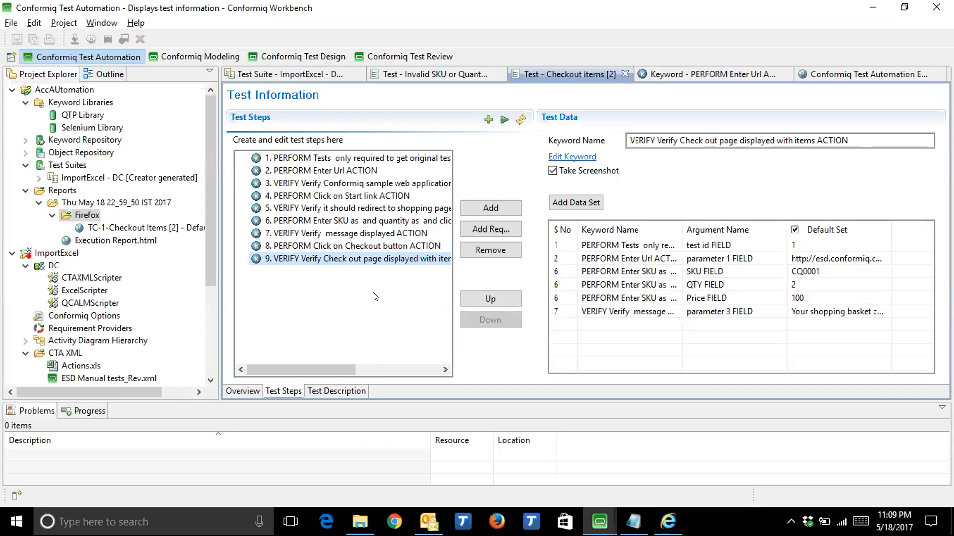
# Turn off the screenshot option for step 4, PERFORM Click on Start link ACTION, of the Checkout Items [2] test.
pyautogui.click(385, 197)
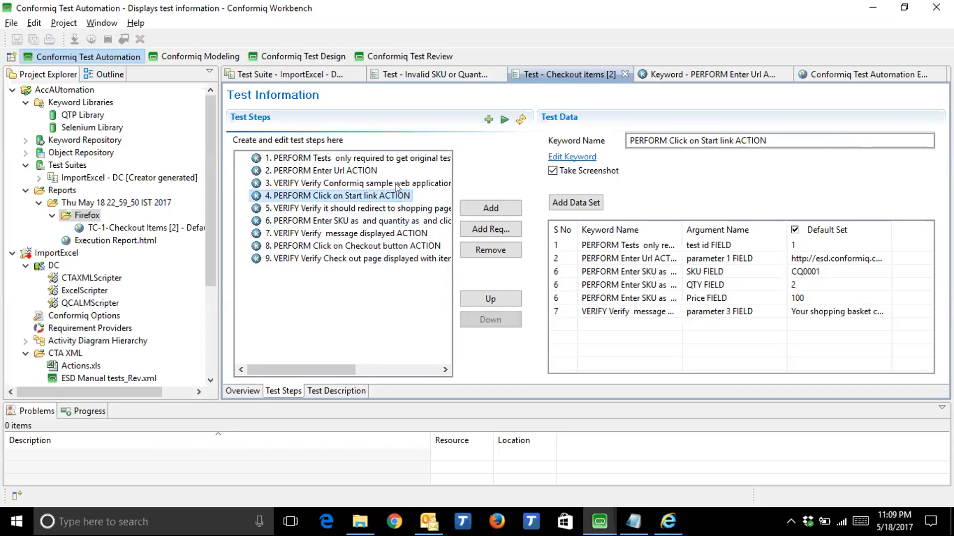
pyautogui.click(552, 172)
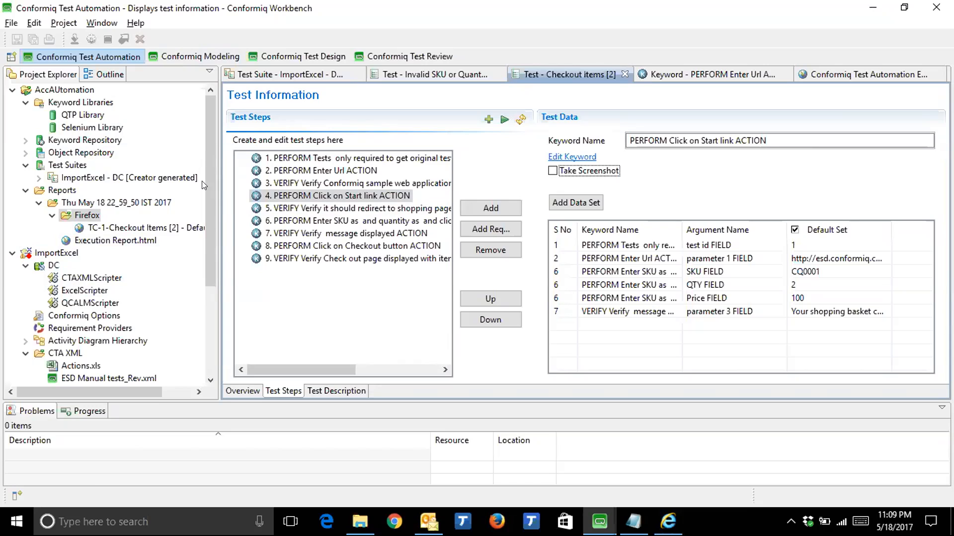
# Examine the Conformiq import sources for the ImportExcel project, highlight Import HP QC/ALM Test Plan, and close the wizard without importing.
pyautogui.moveTo(206, 214); pyautogui.dragTo(205, 249)
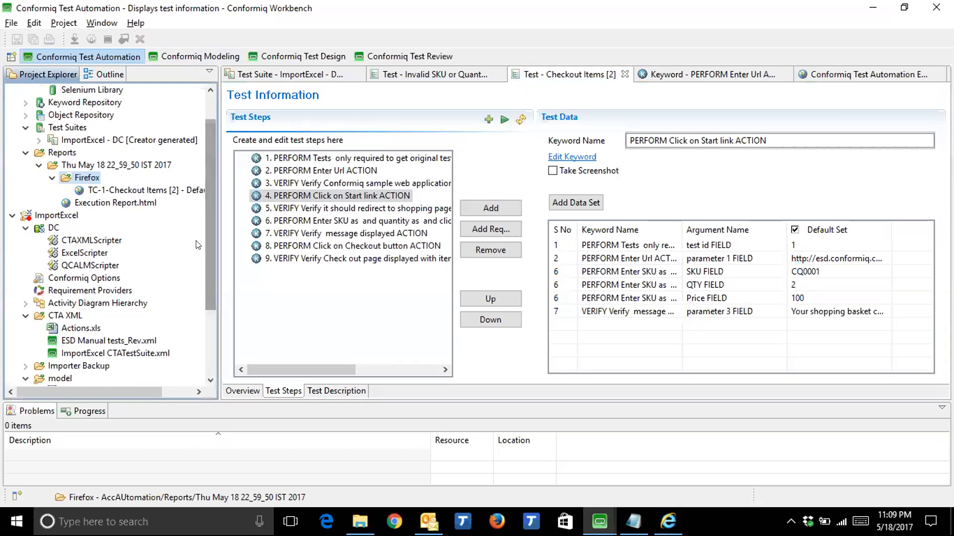
pyautogui.click(56, 215)
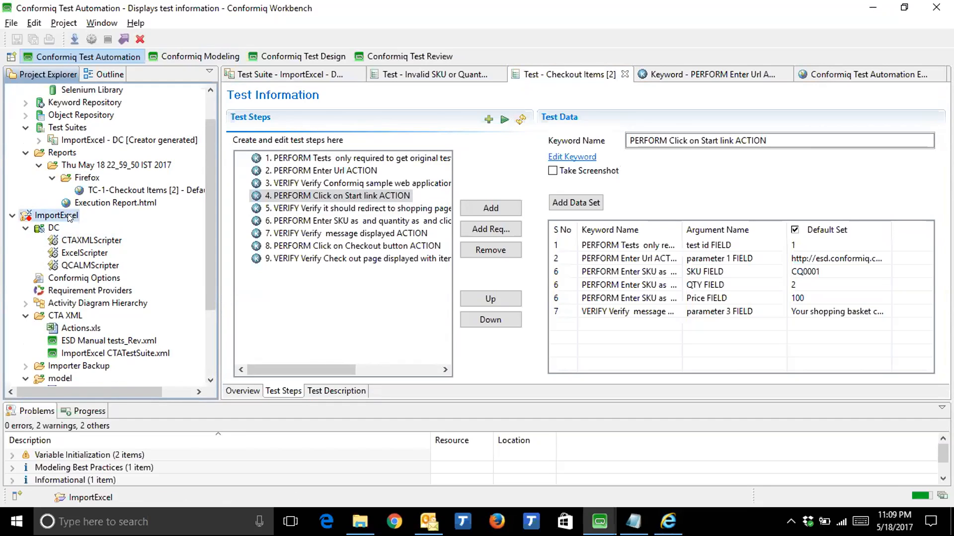
pyautogui.rightClick(69, 217)
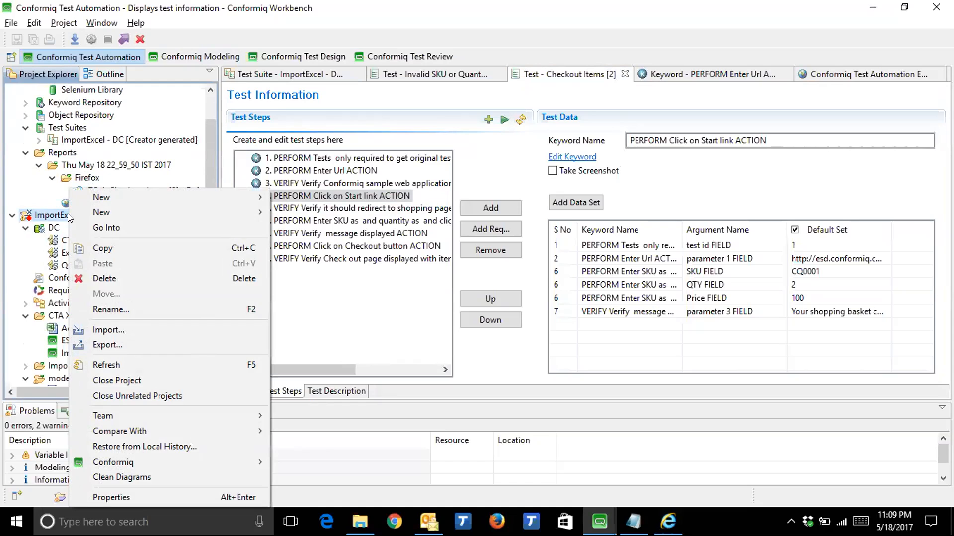
pyautogui.click(103, 328)
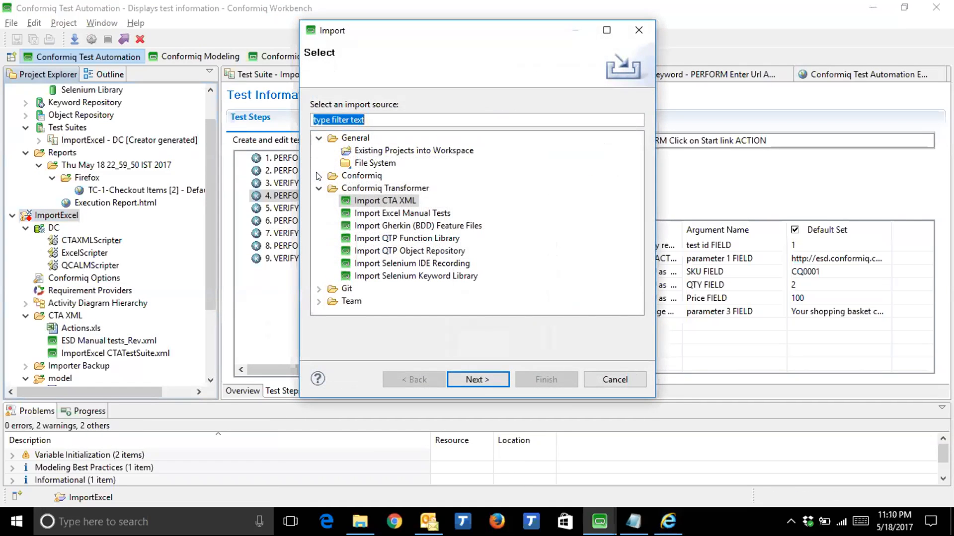
pyautogui.click(319, 176)
pyautogui.click(407, 214)
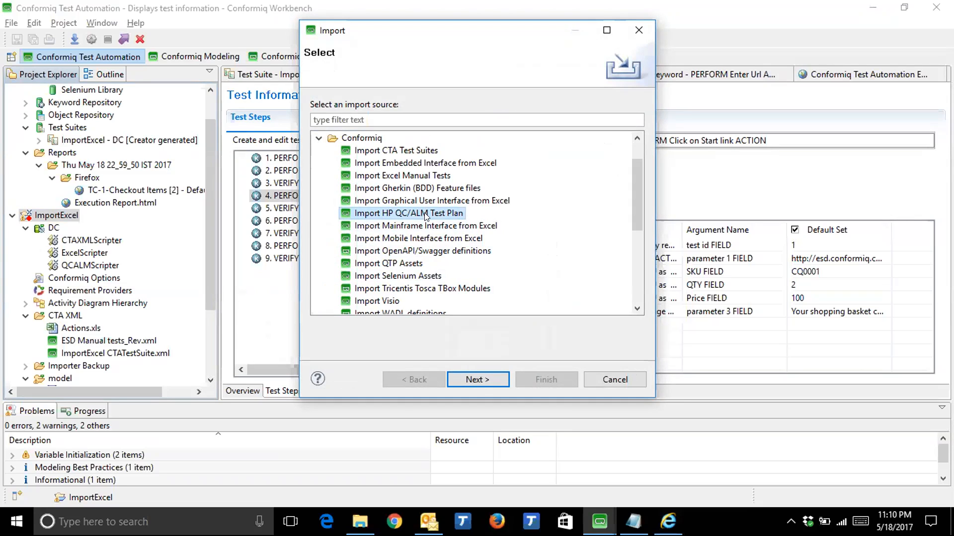
pyautogui.click(607, 381)
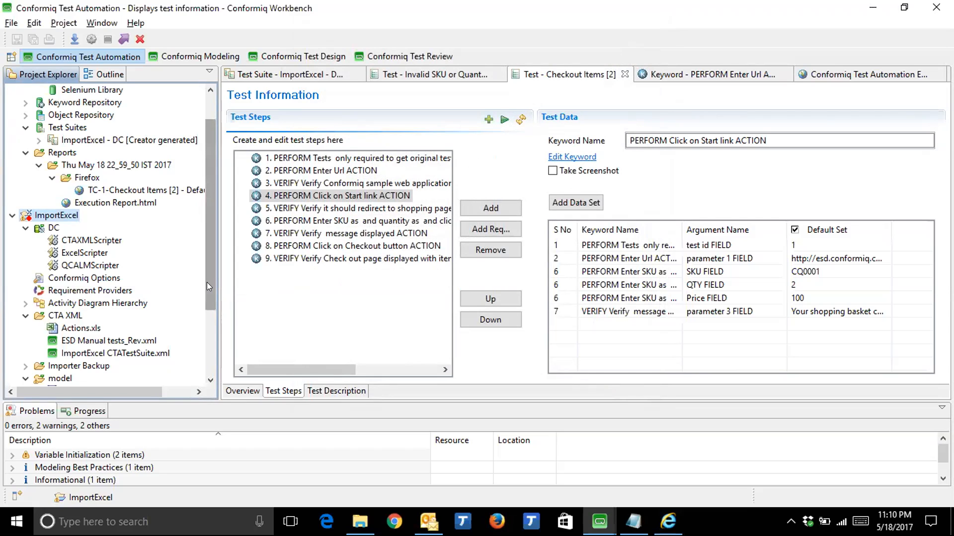
# Examine the Conformiq Transformer export destinations for Test Suites, highlight Export Tests to HP QTP/UFT Tests, and close the wizard without exporting.
pyautogui.moveTo(206, 284)
pyautogui.mouseDown()
pyautogui.moveTo(204, 293)
pyautogui.moveTo(204, 280)
pyautogui.mouseUp()
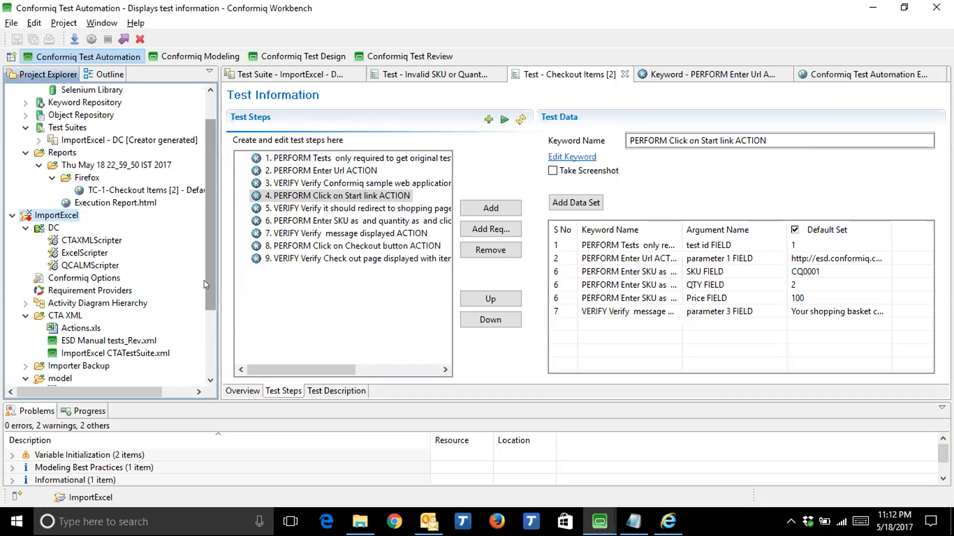
pyautogui.scroll(1, 92, 182)
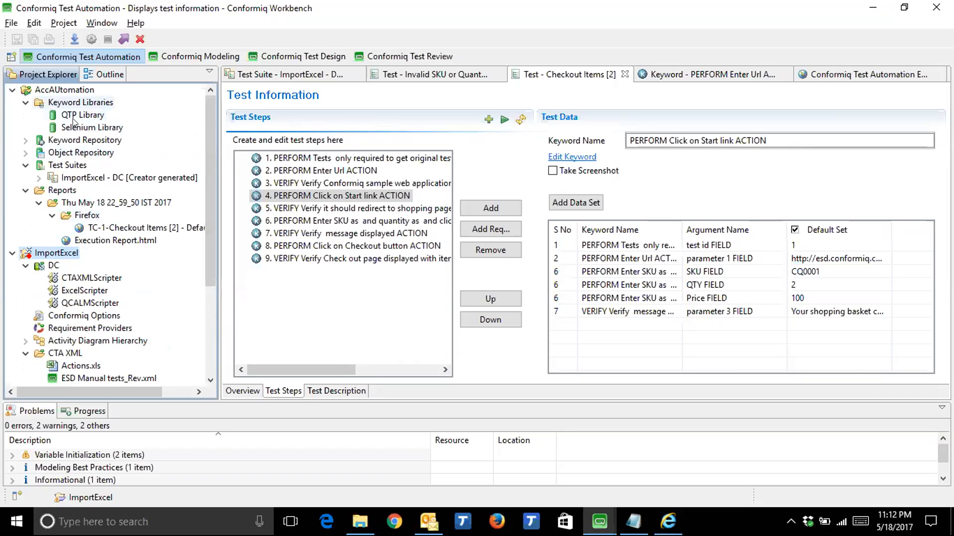
pyautogui.rightClick(70, 165)
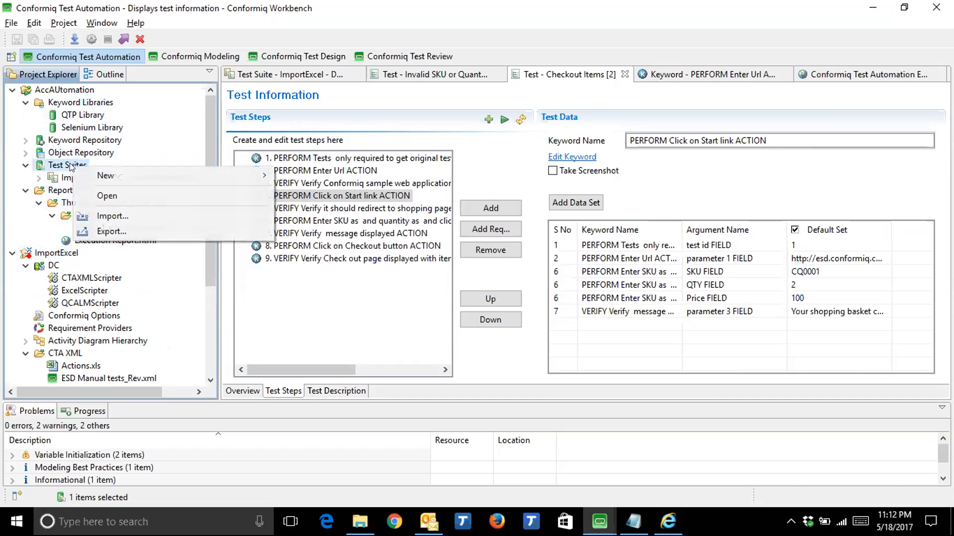
pyautogui.click(108, 231)
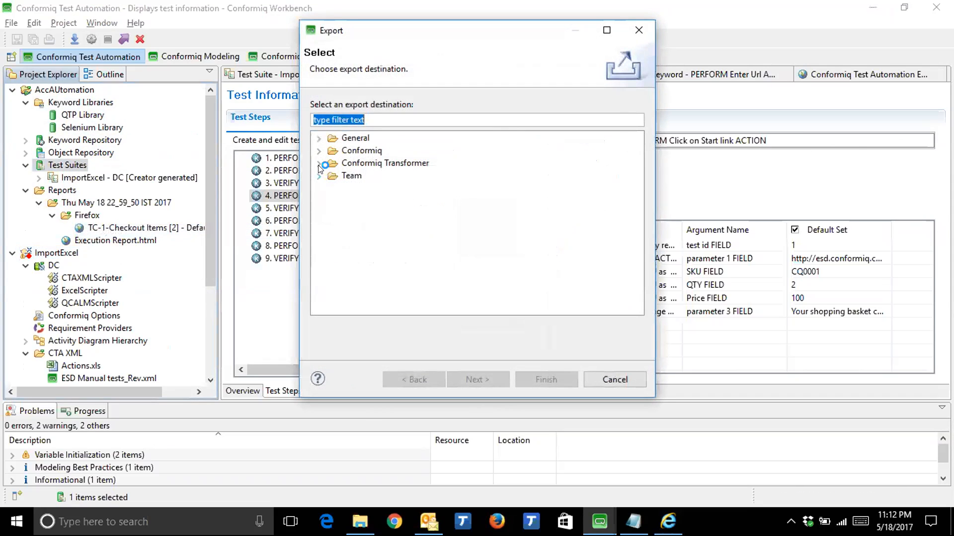
pyautogui.click(319, 163)
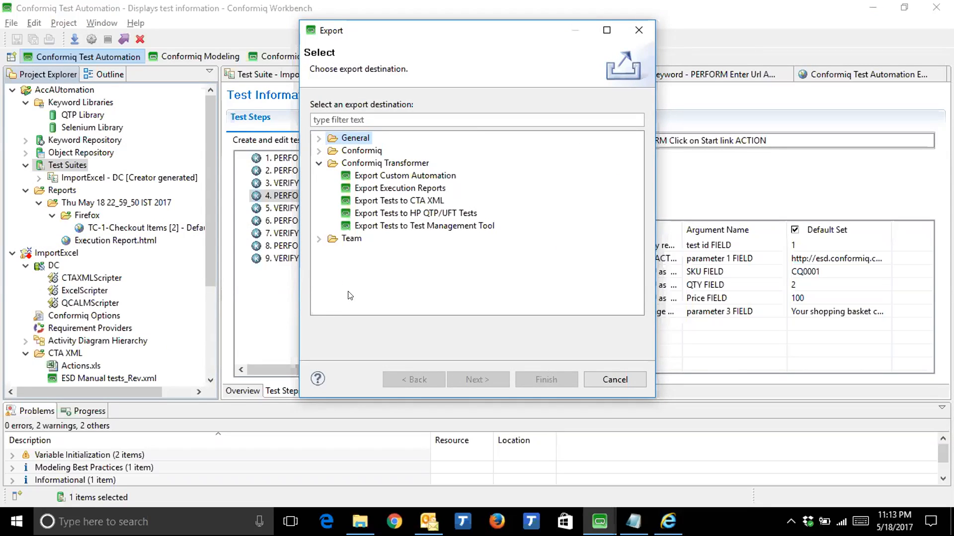
pyautogui.click(393, 213)
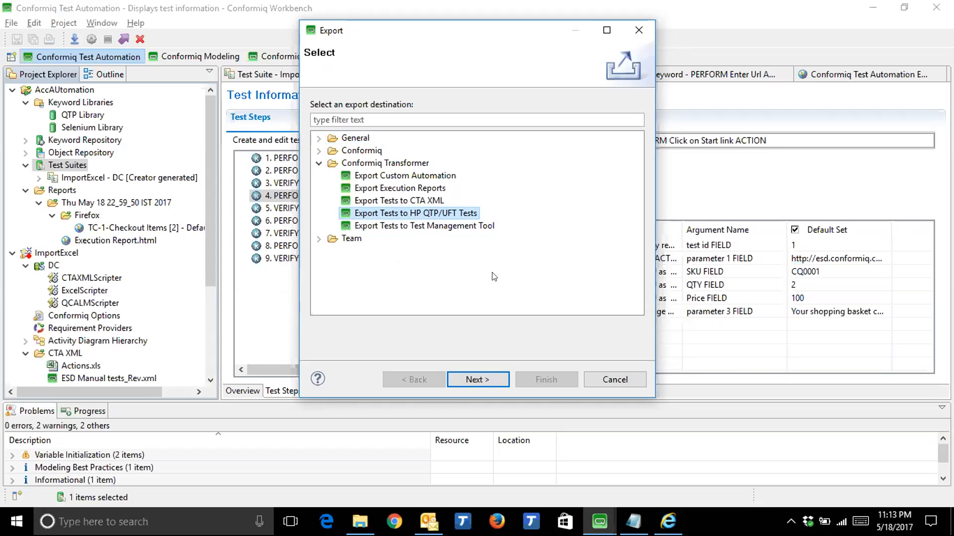
pyautogui.click(604, 378)
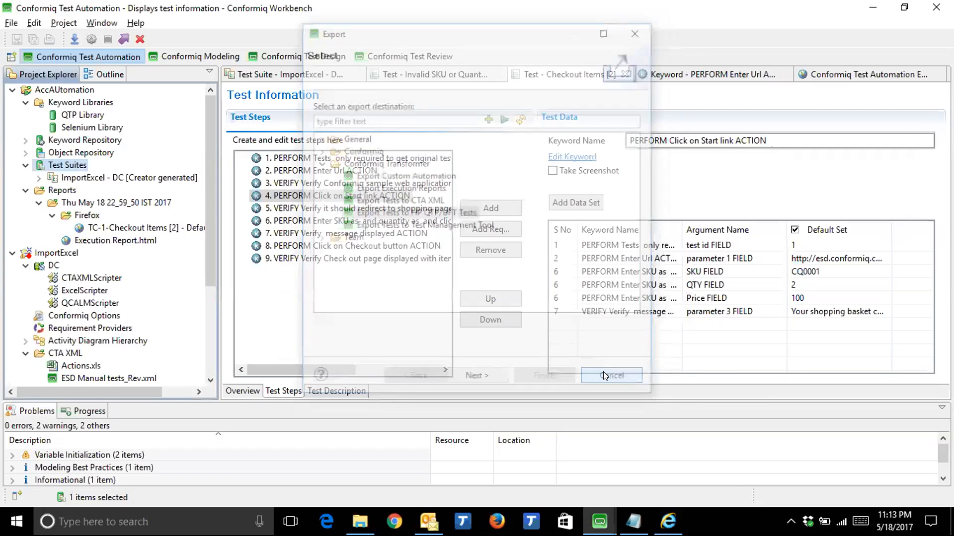